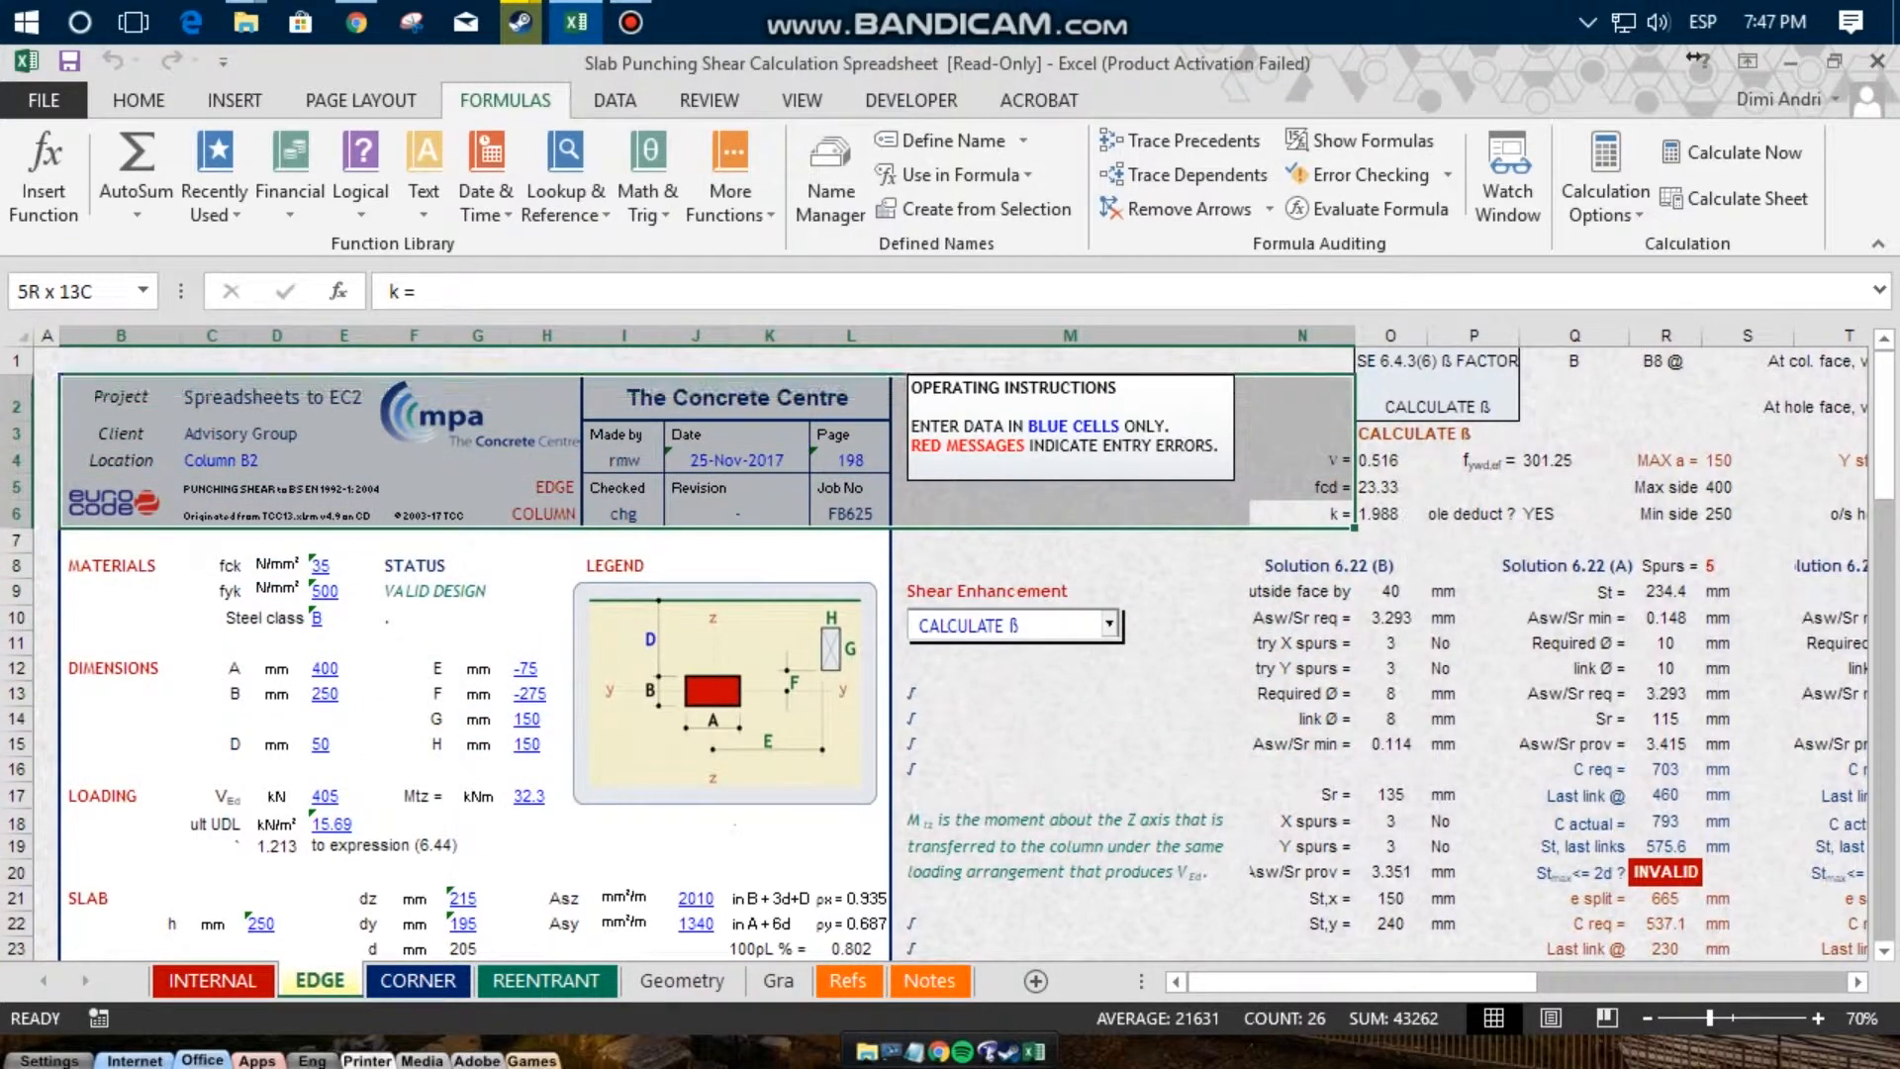
Step: Review the EDGE sheet's header, inputs, results, spur plan and ß factors, and inspect the vRd,c formula in cell I25
click(119, 396)
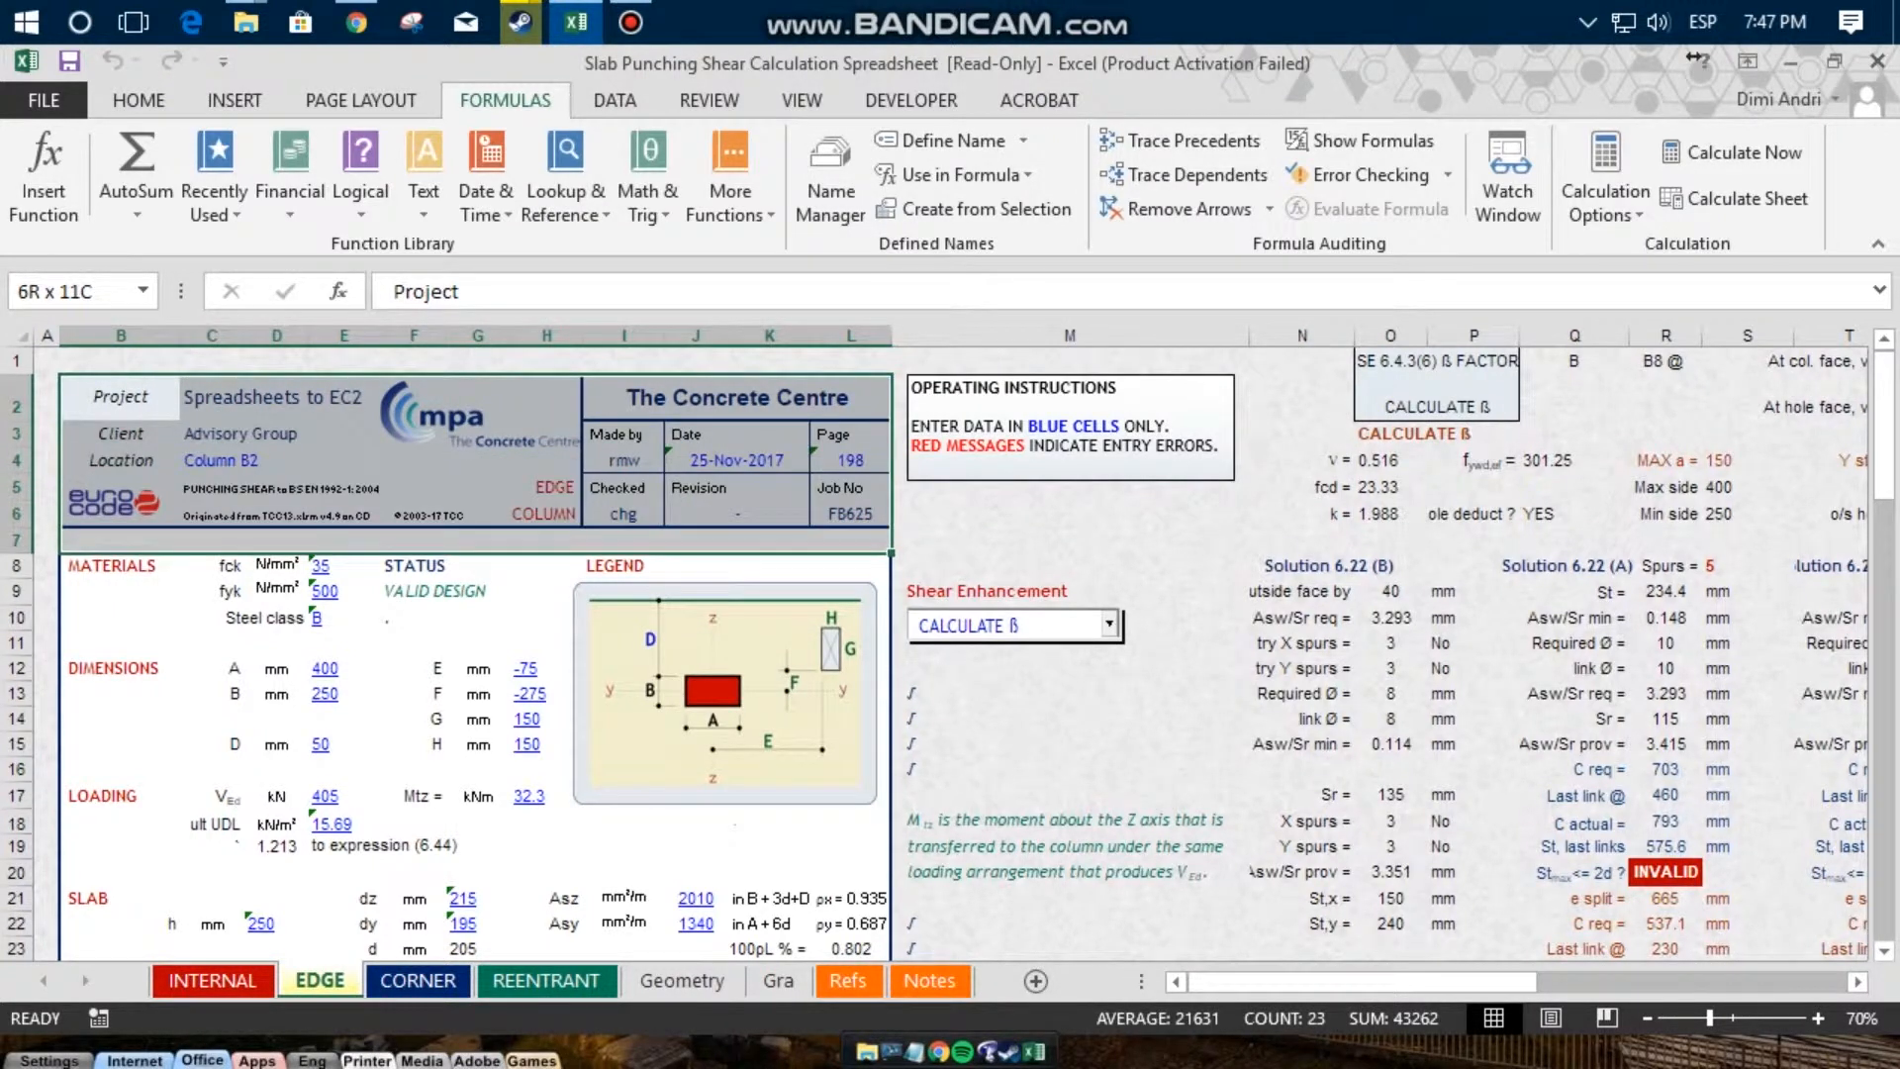
scroll(851, 515, down, 3)
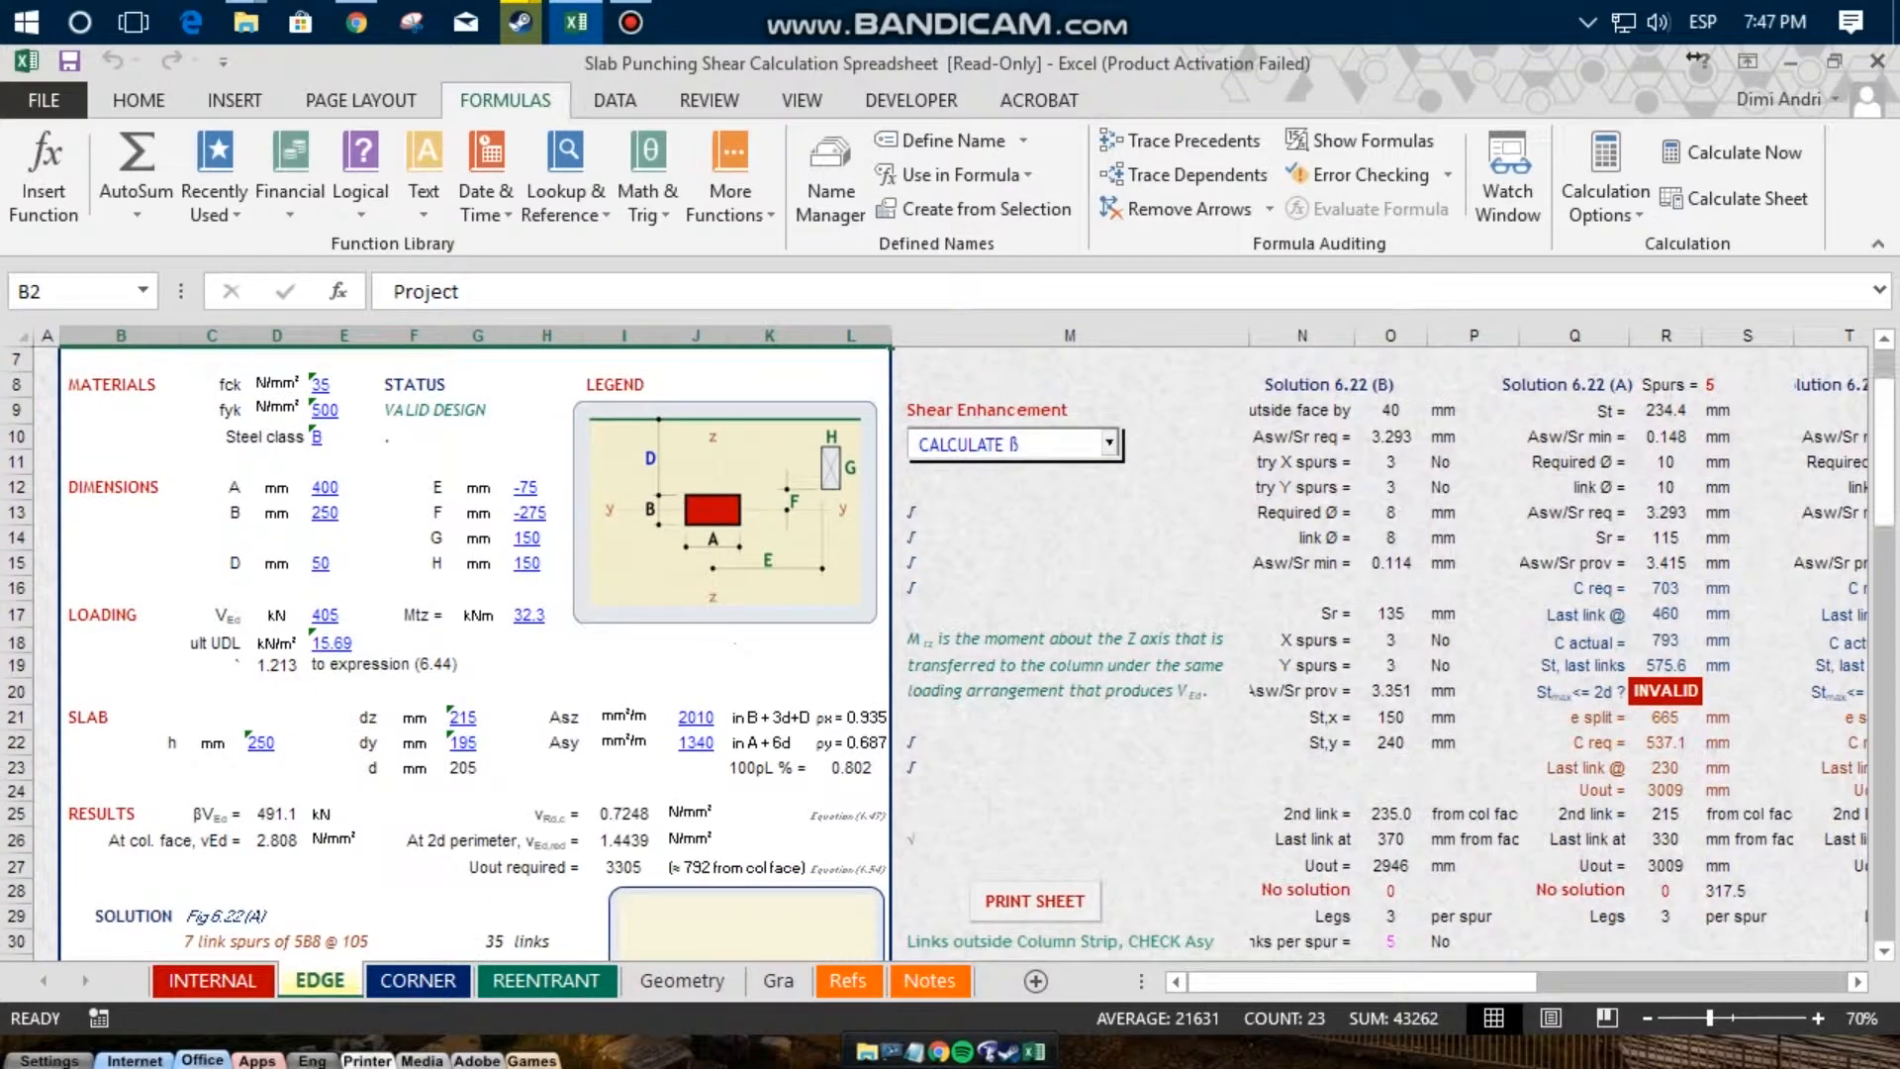
click(623, 736)
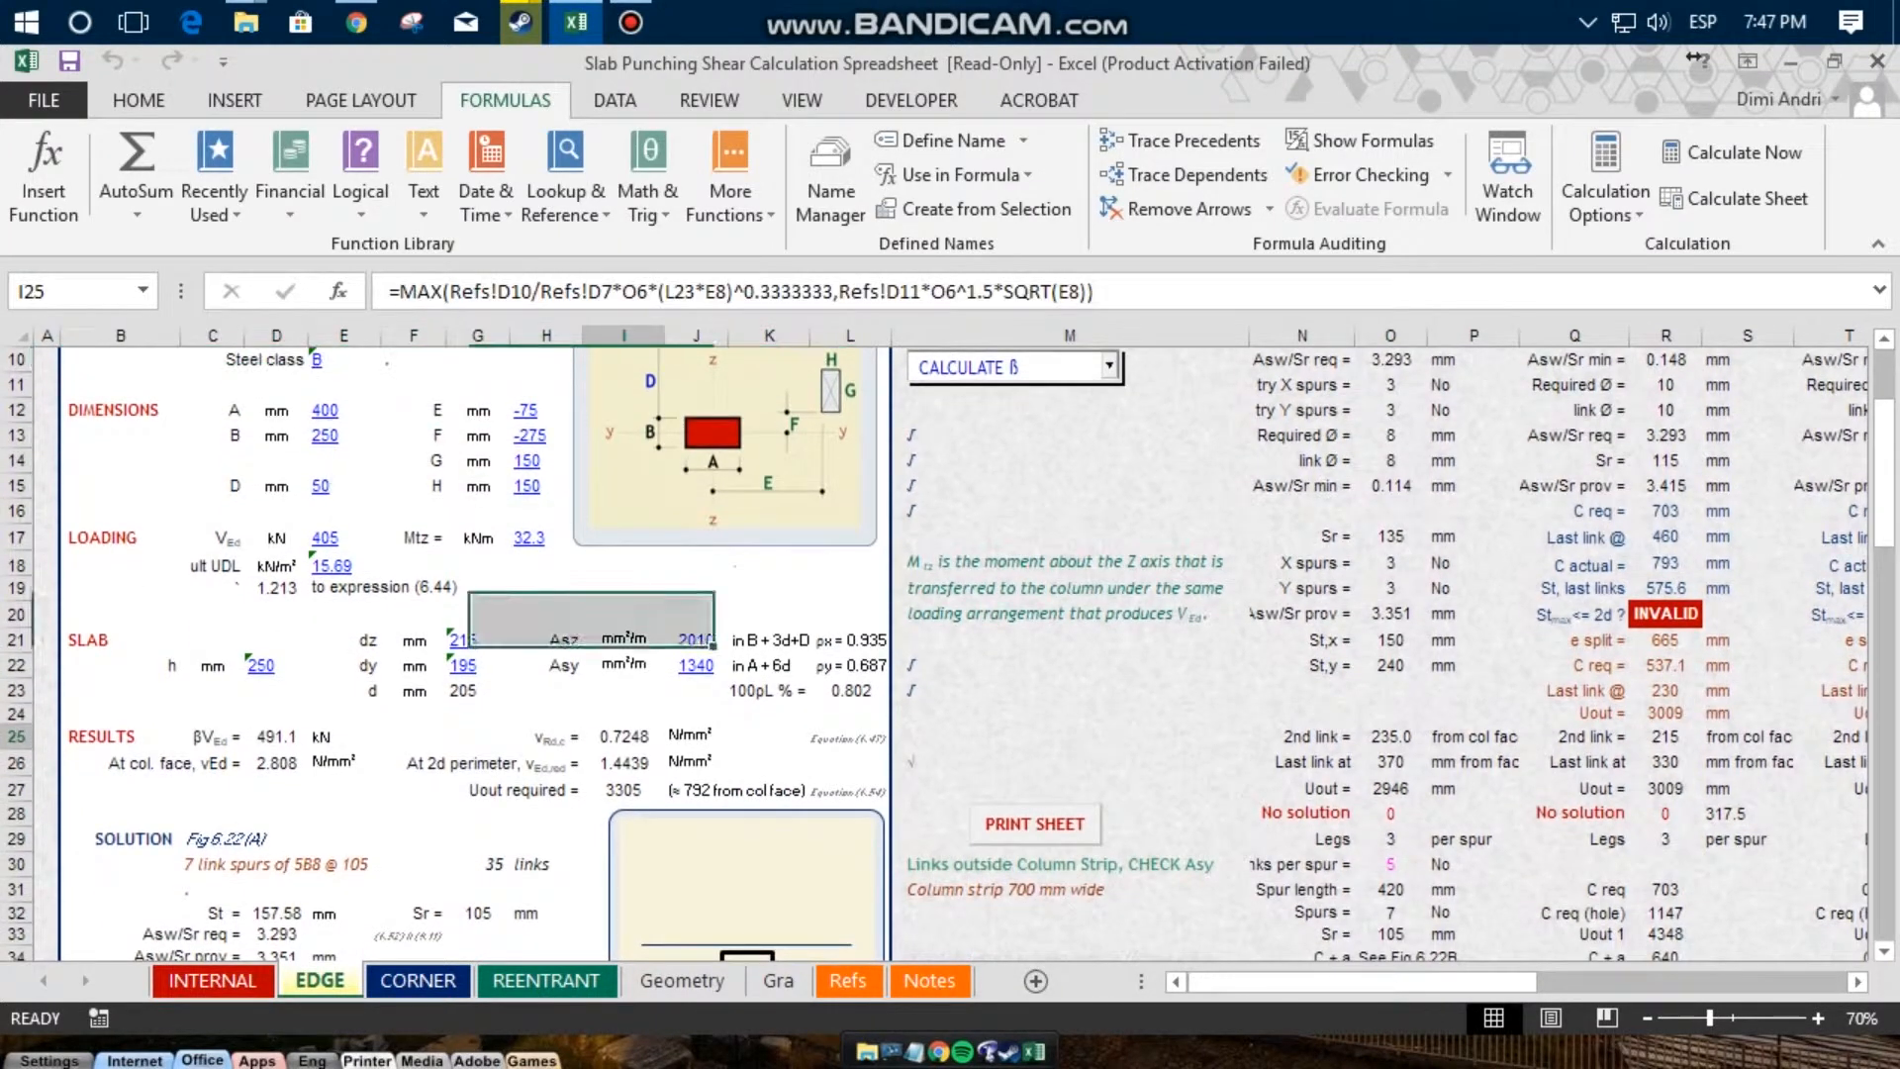
scroll(623, 736, up, 3)
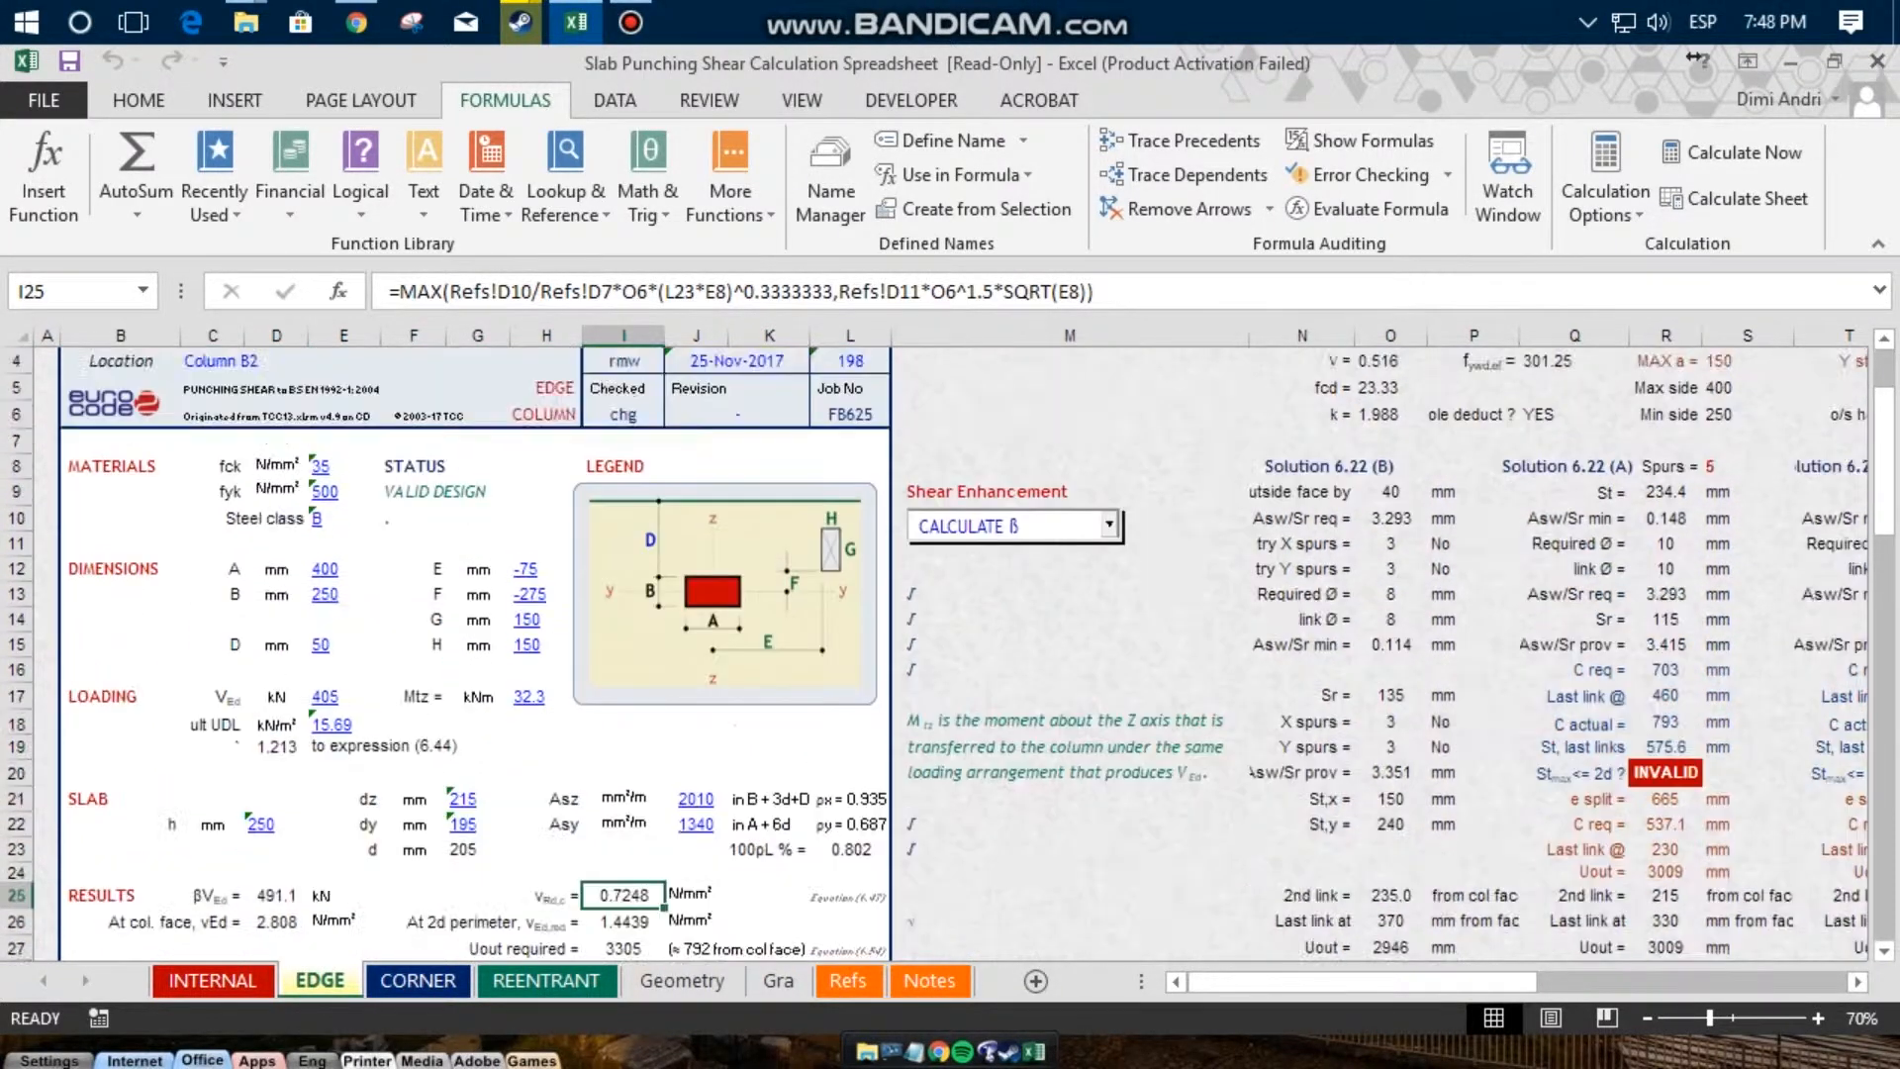
scroll(947, 651, down, 6)
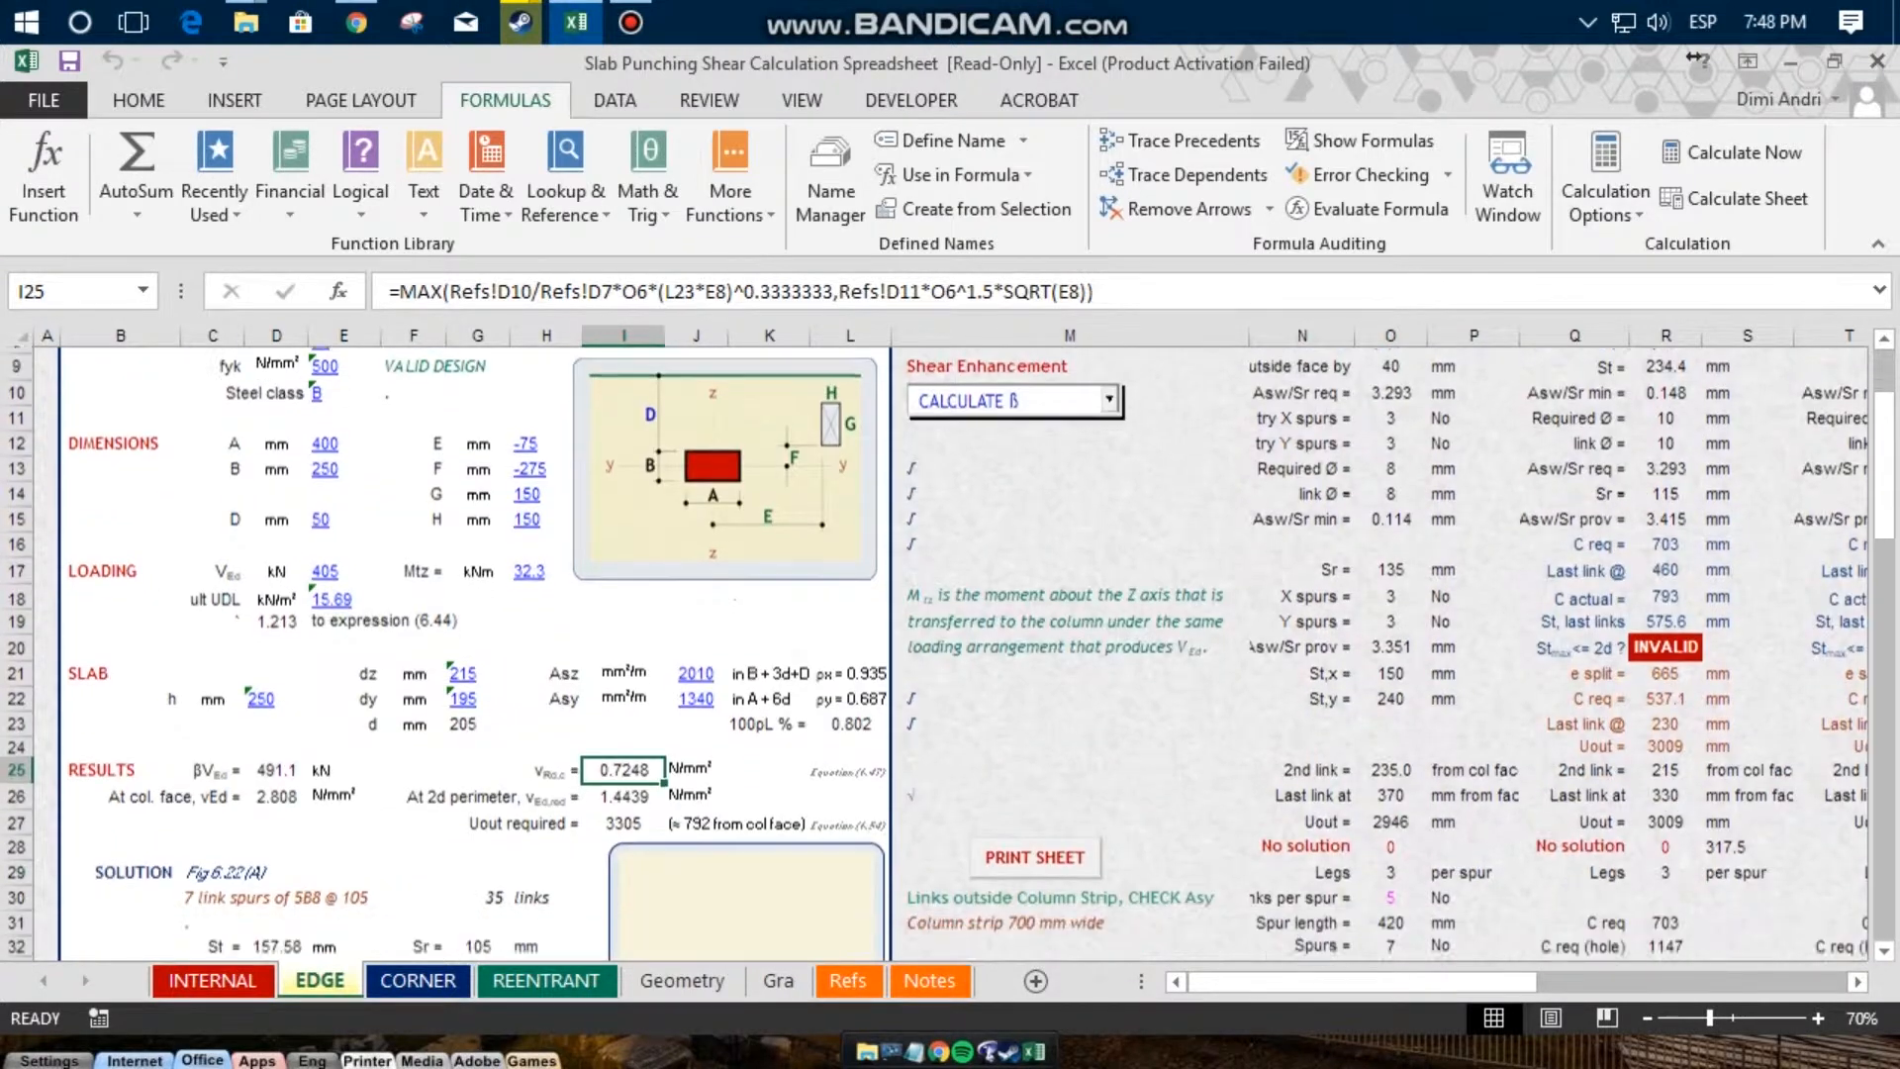
scroll(948, 651, down, 1)
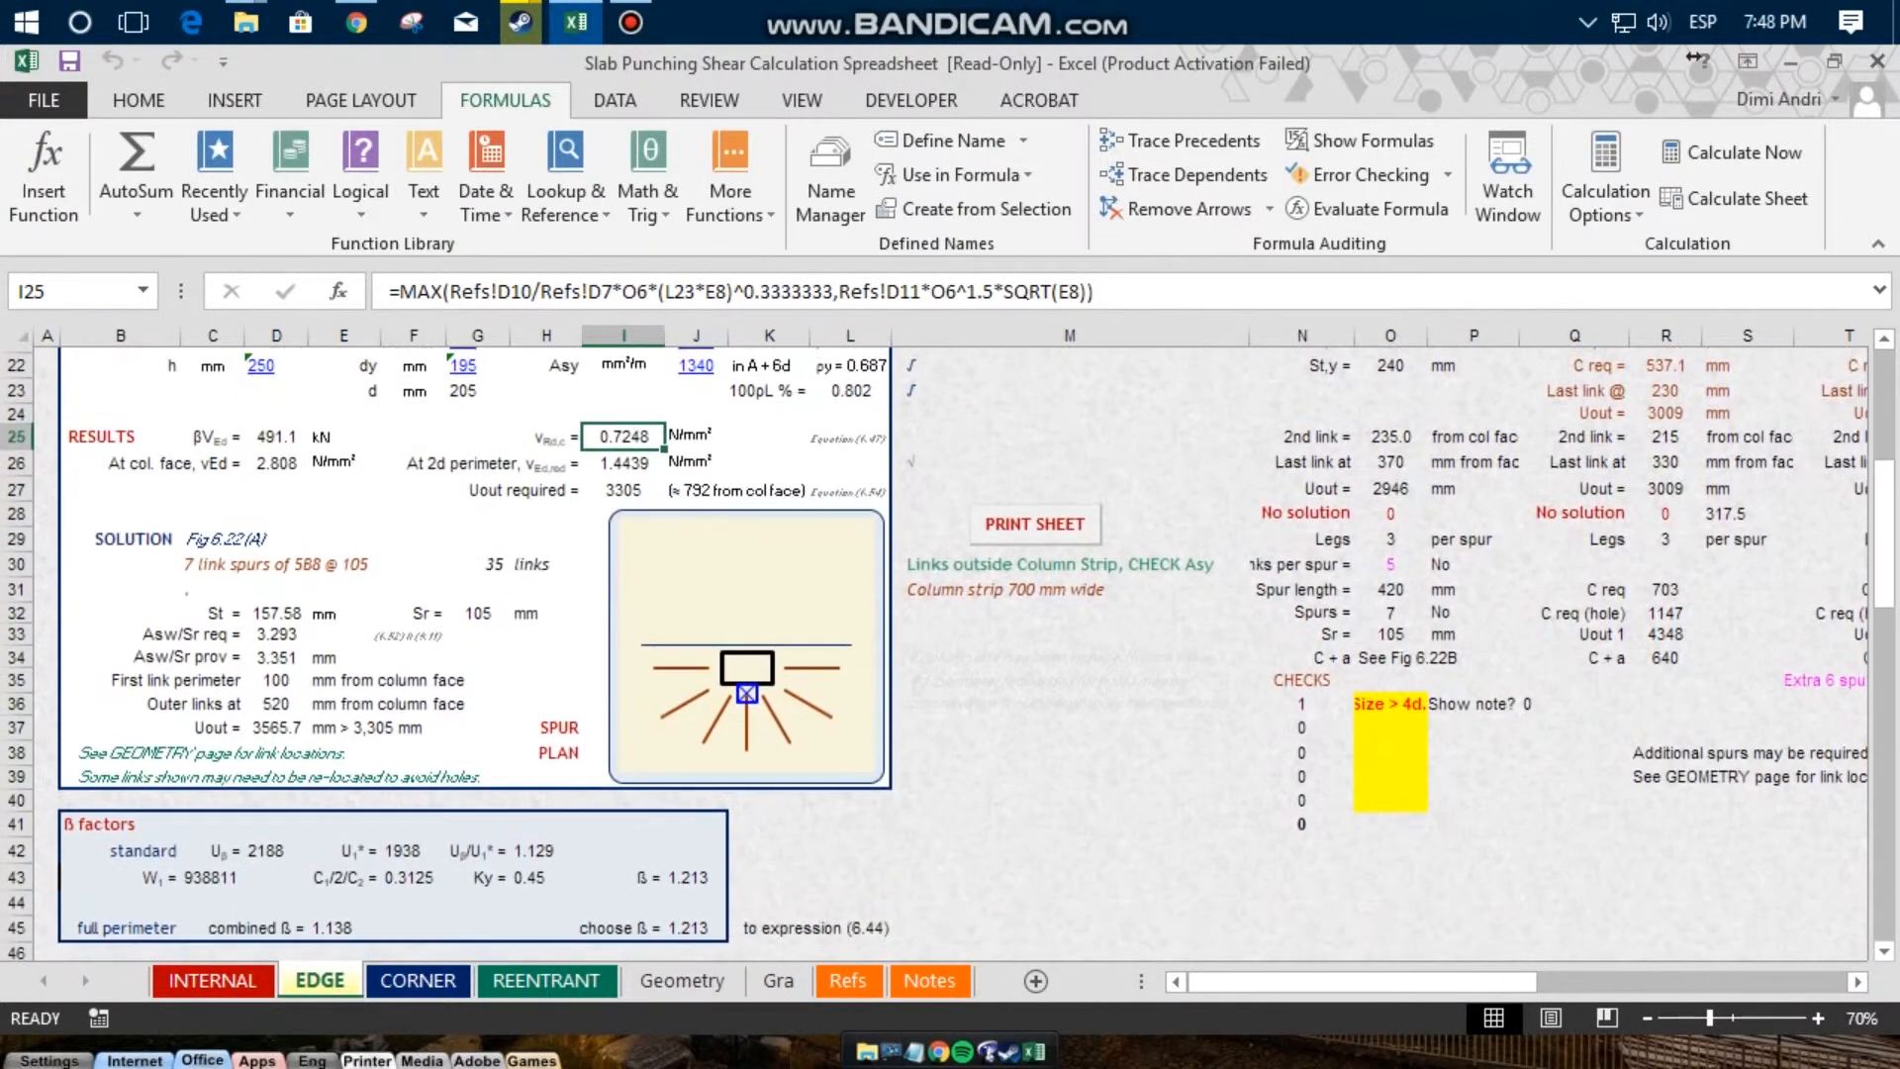
scroll(947, 651, up, 3)
scroll(947, 652, up, 4)
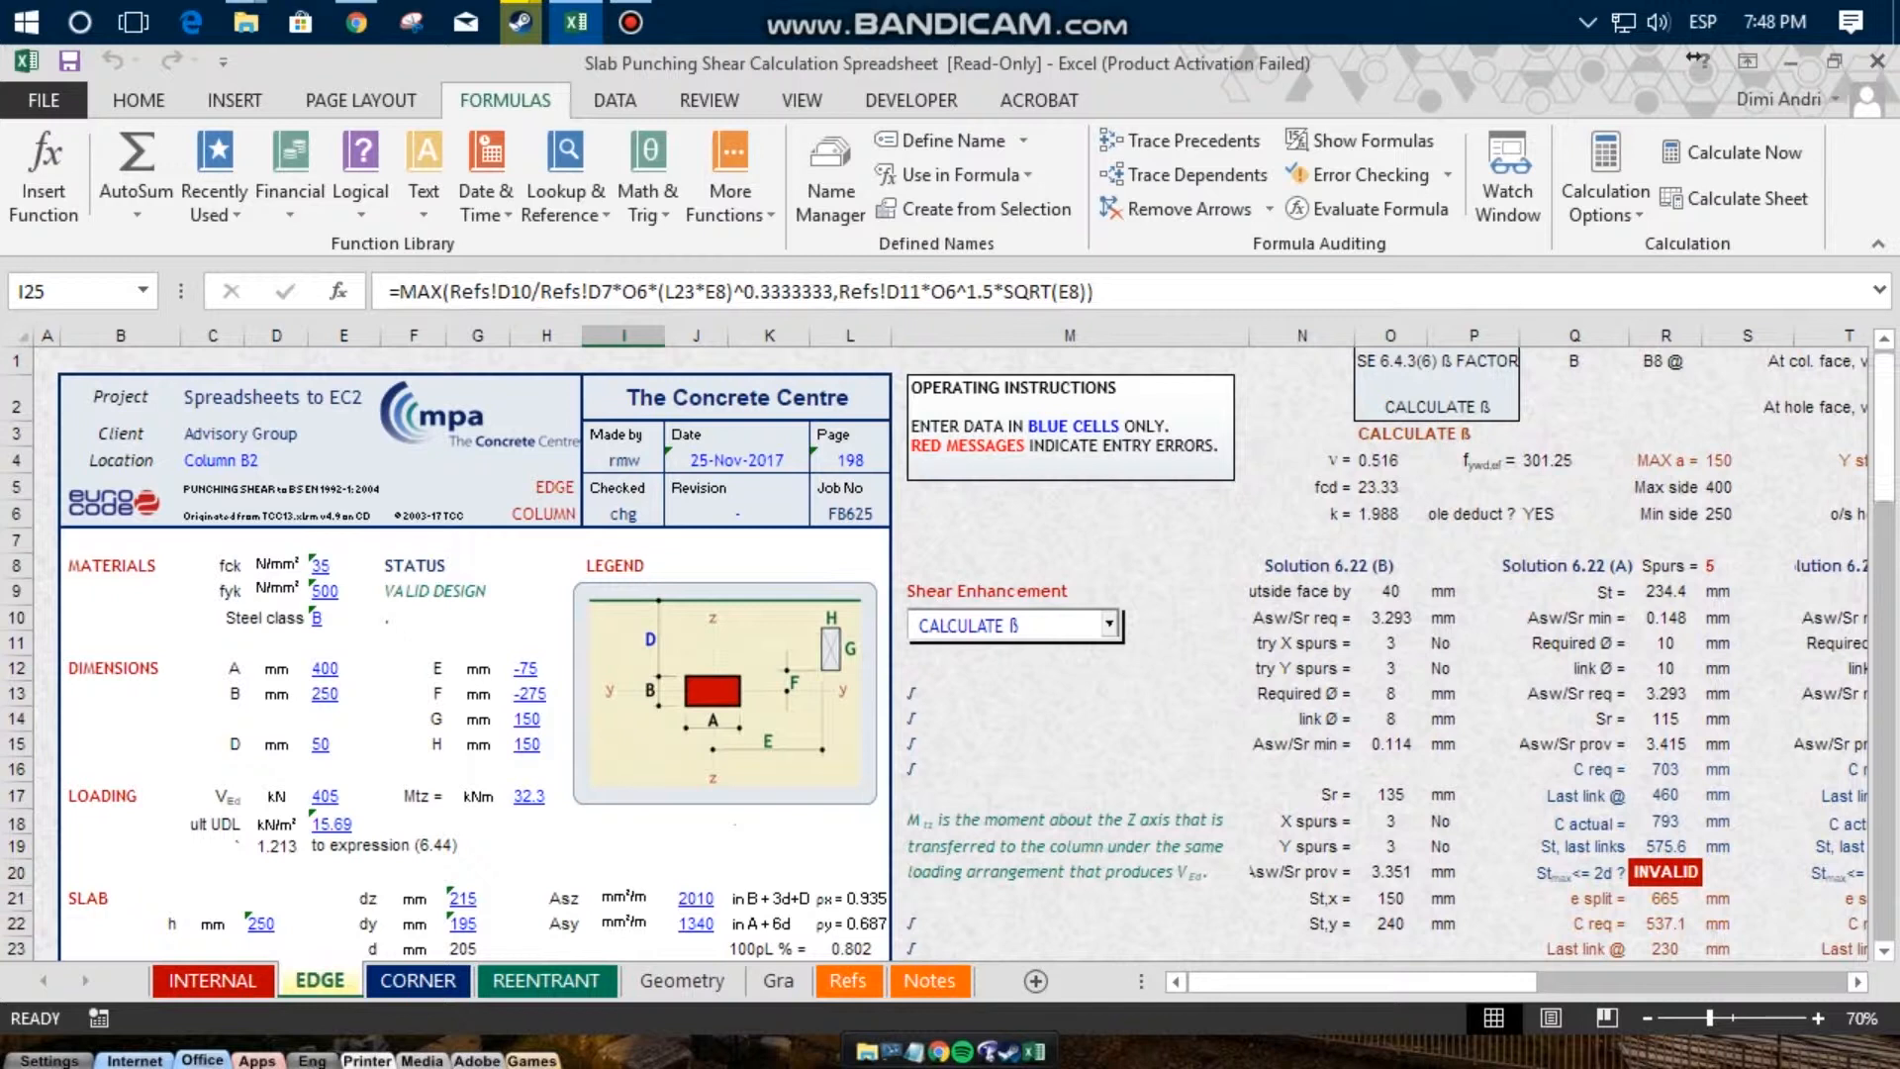
scroll(947, 651, down, 3)
scroll(947, 651, down, 3)
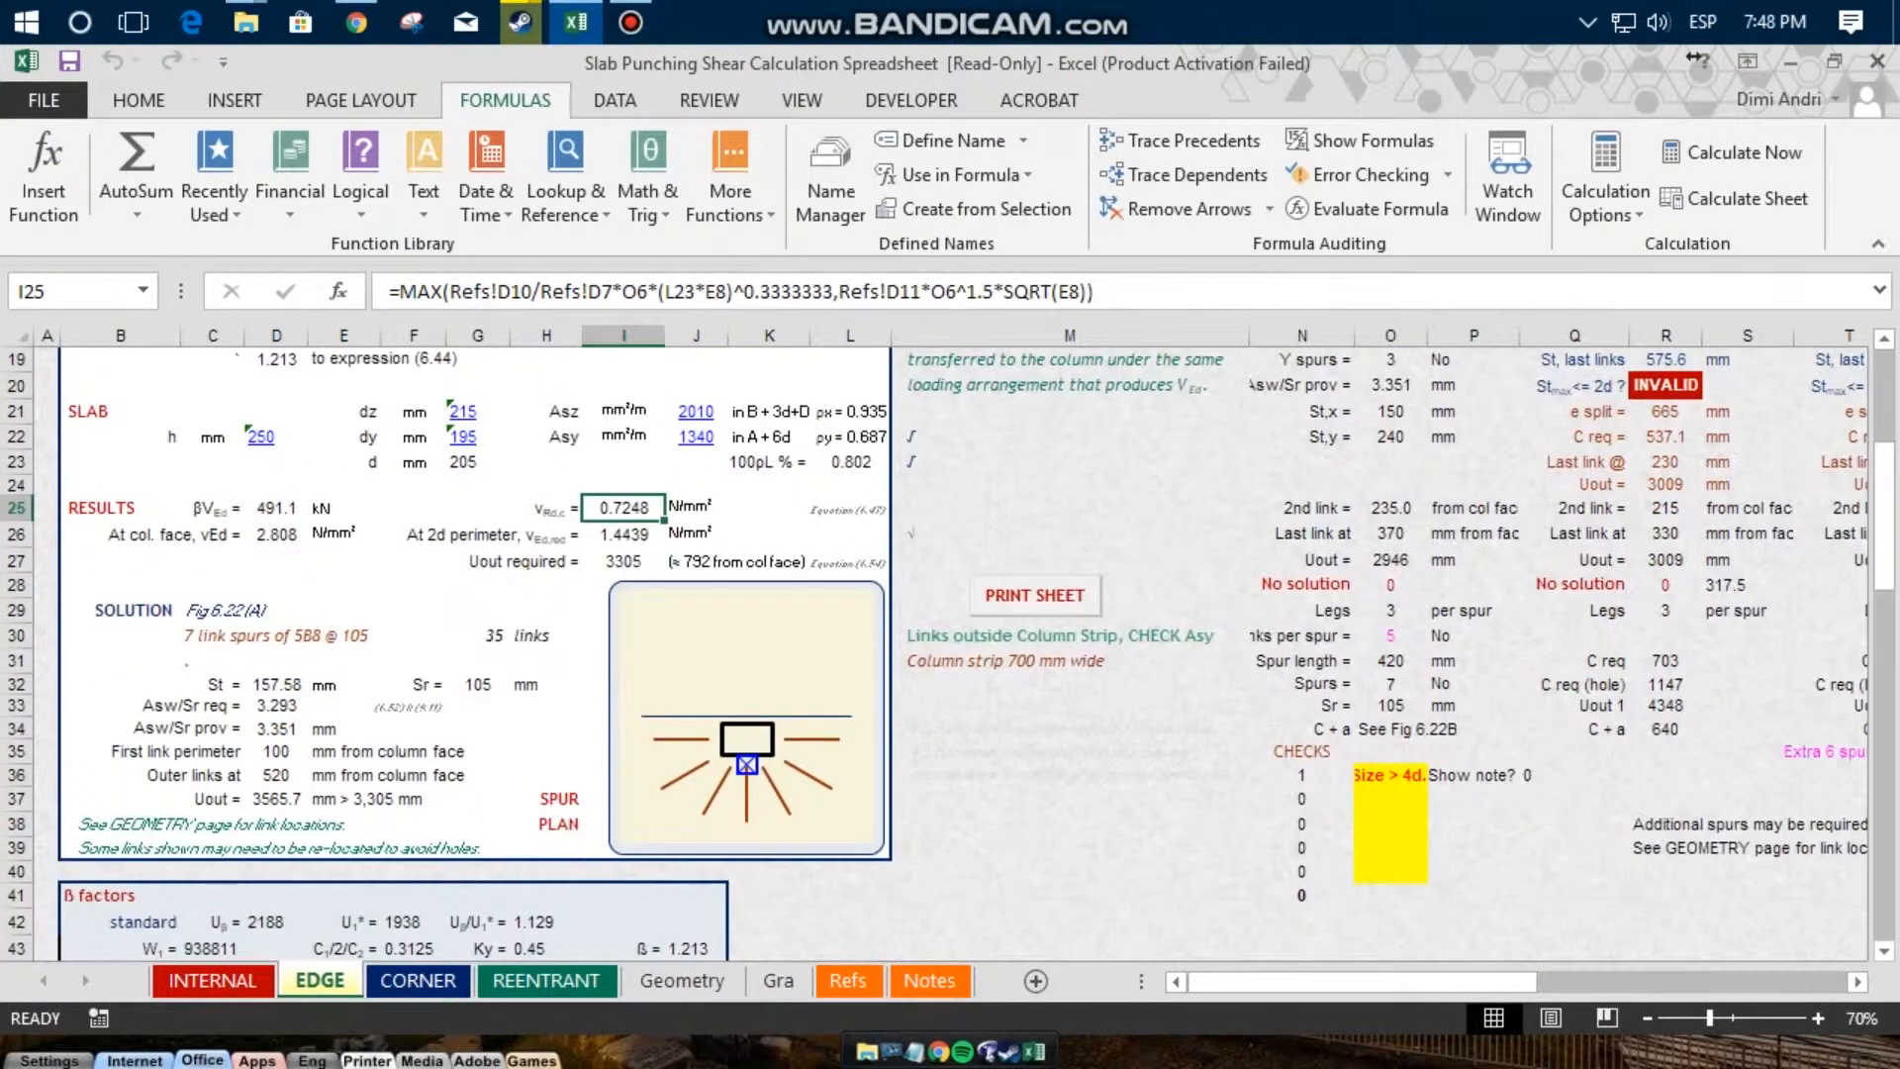
scroll(947, 651, up, 6)
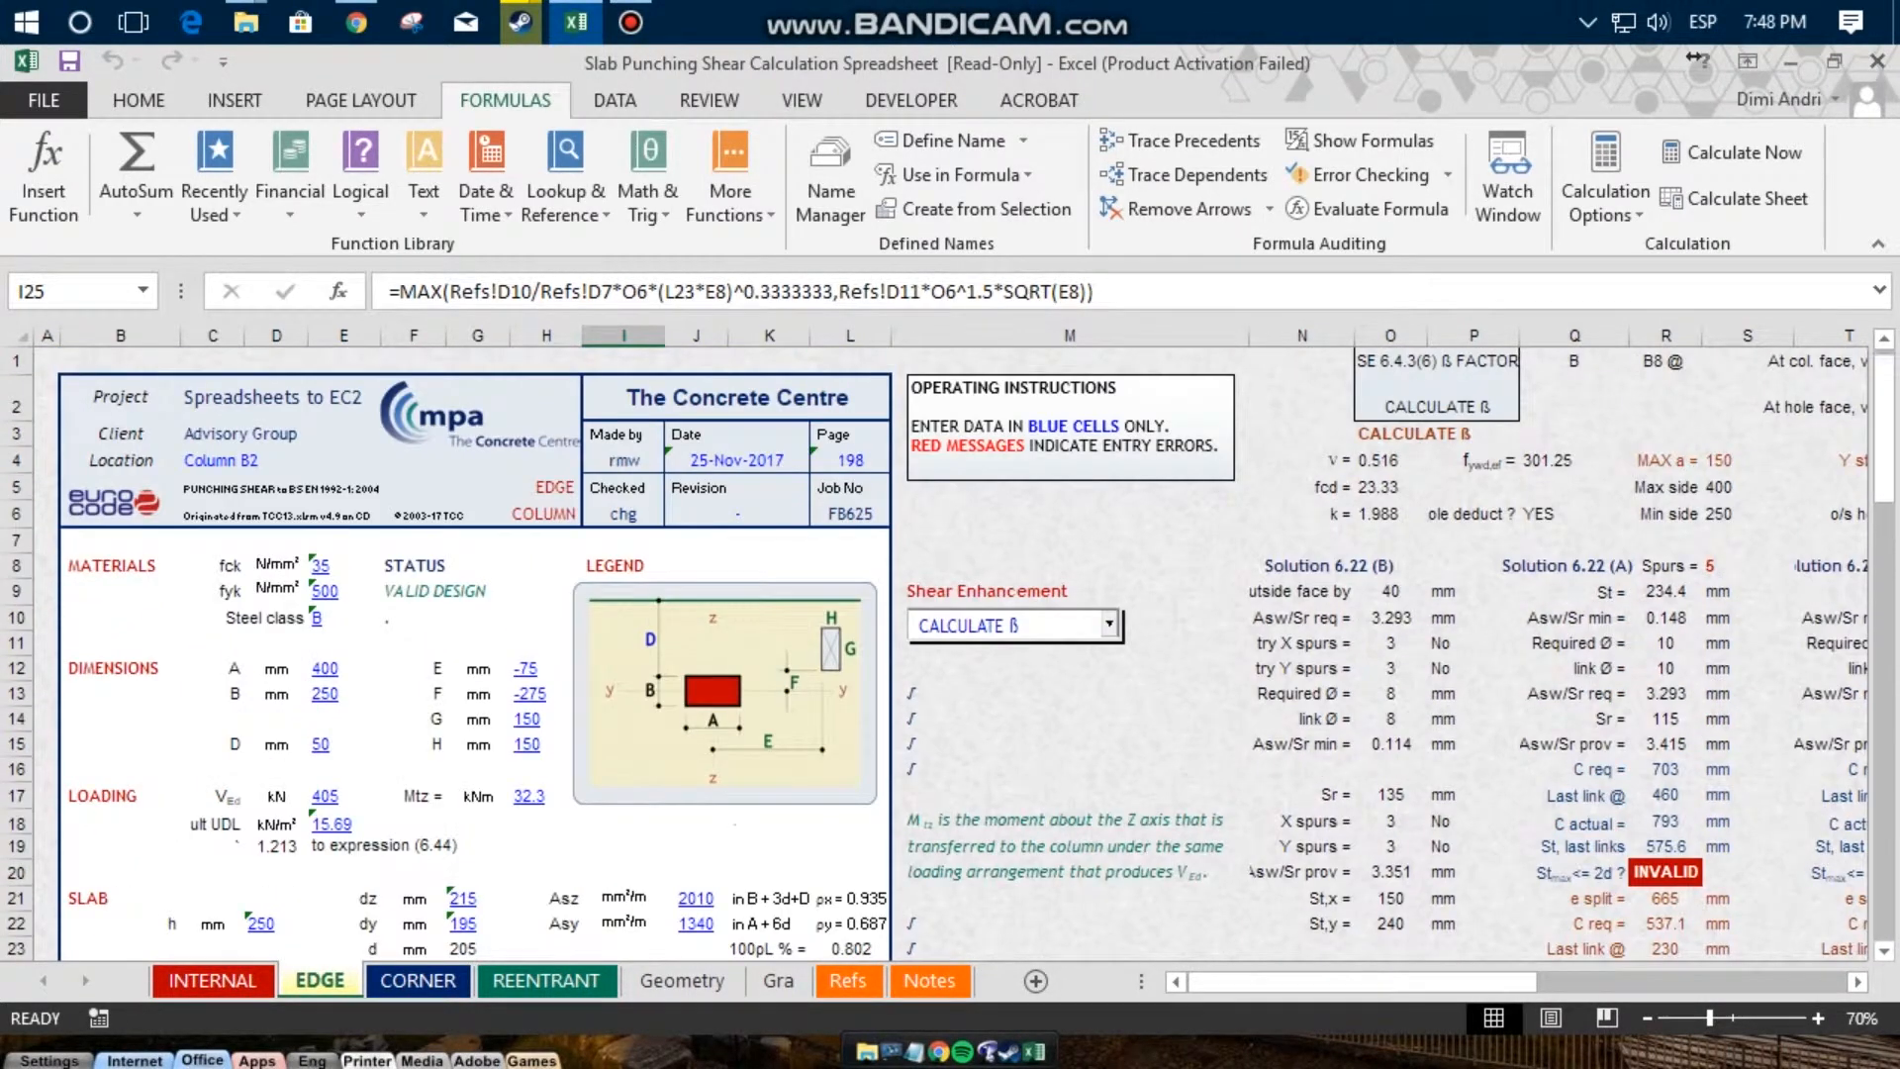
scroll(947, 651, down, 4)
scroll(947, 651, up, 5)
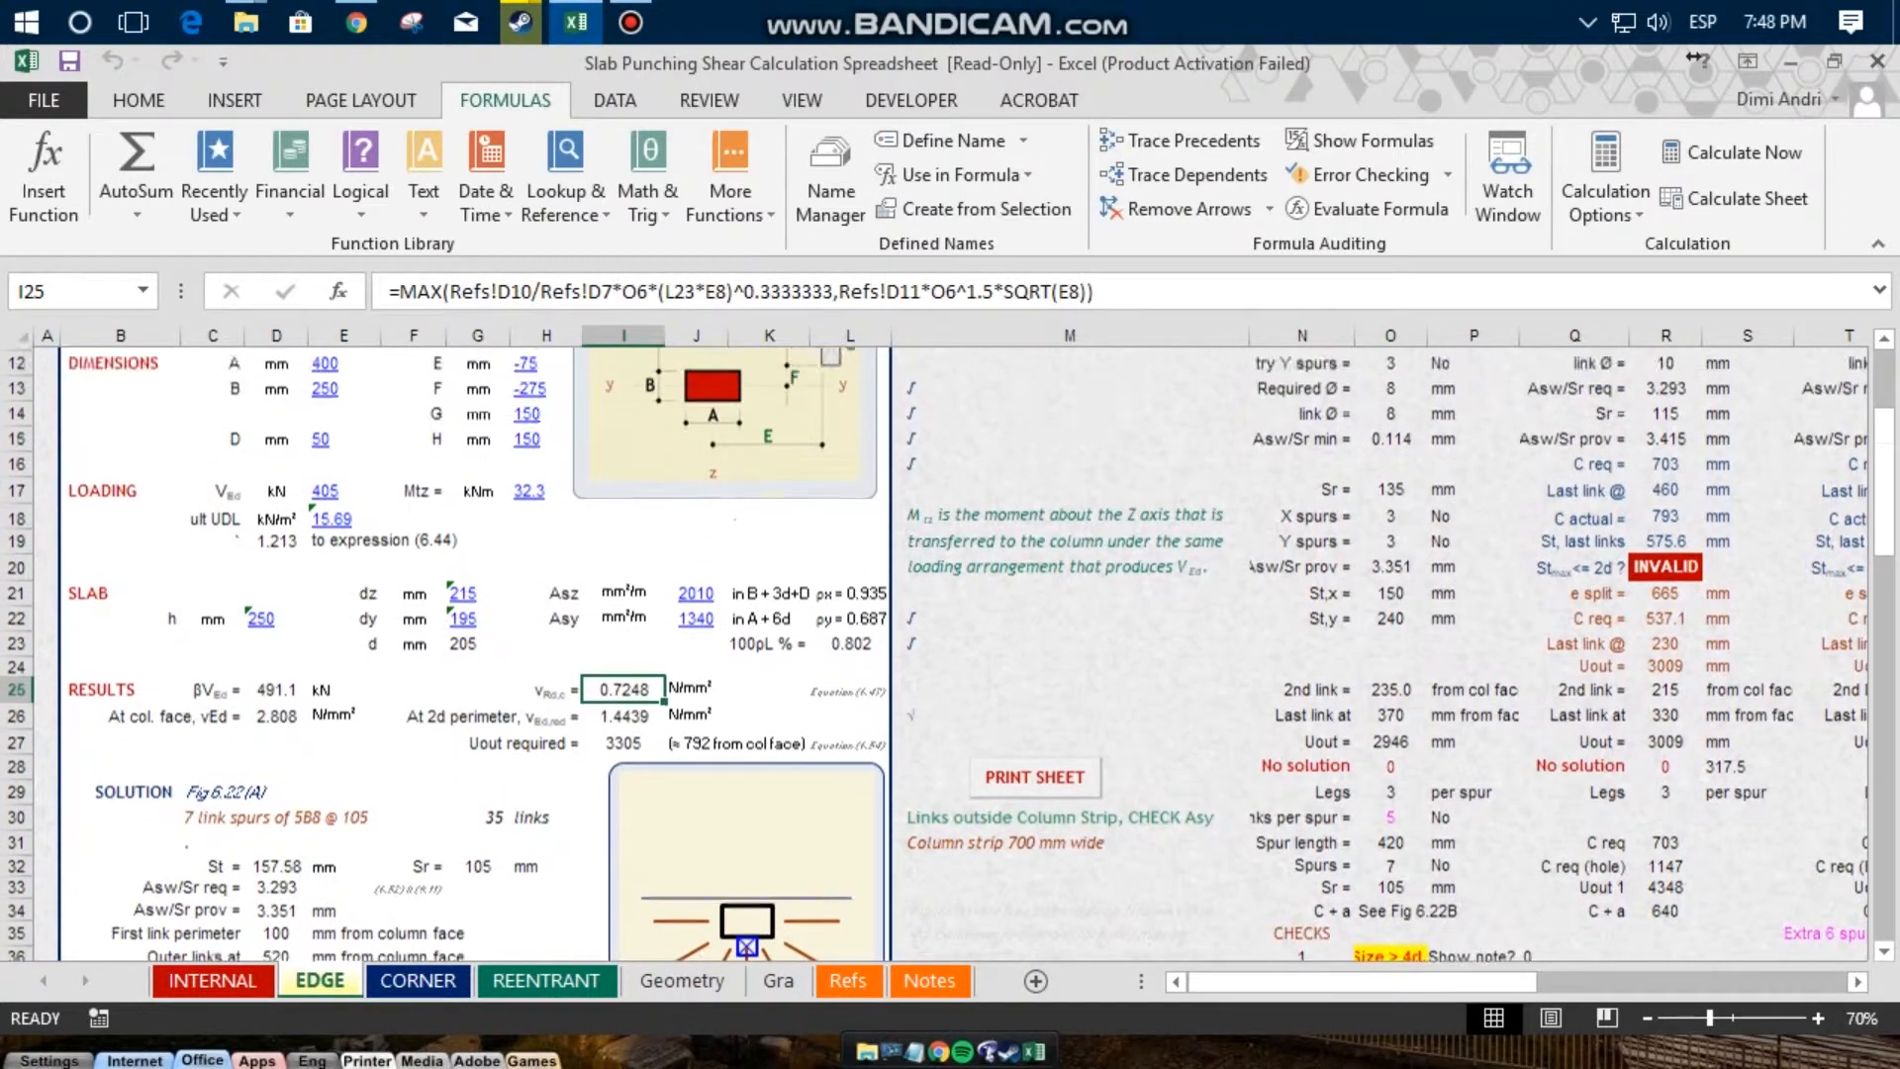
click(388, 291)
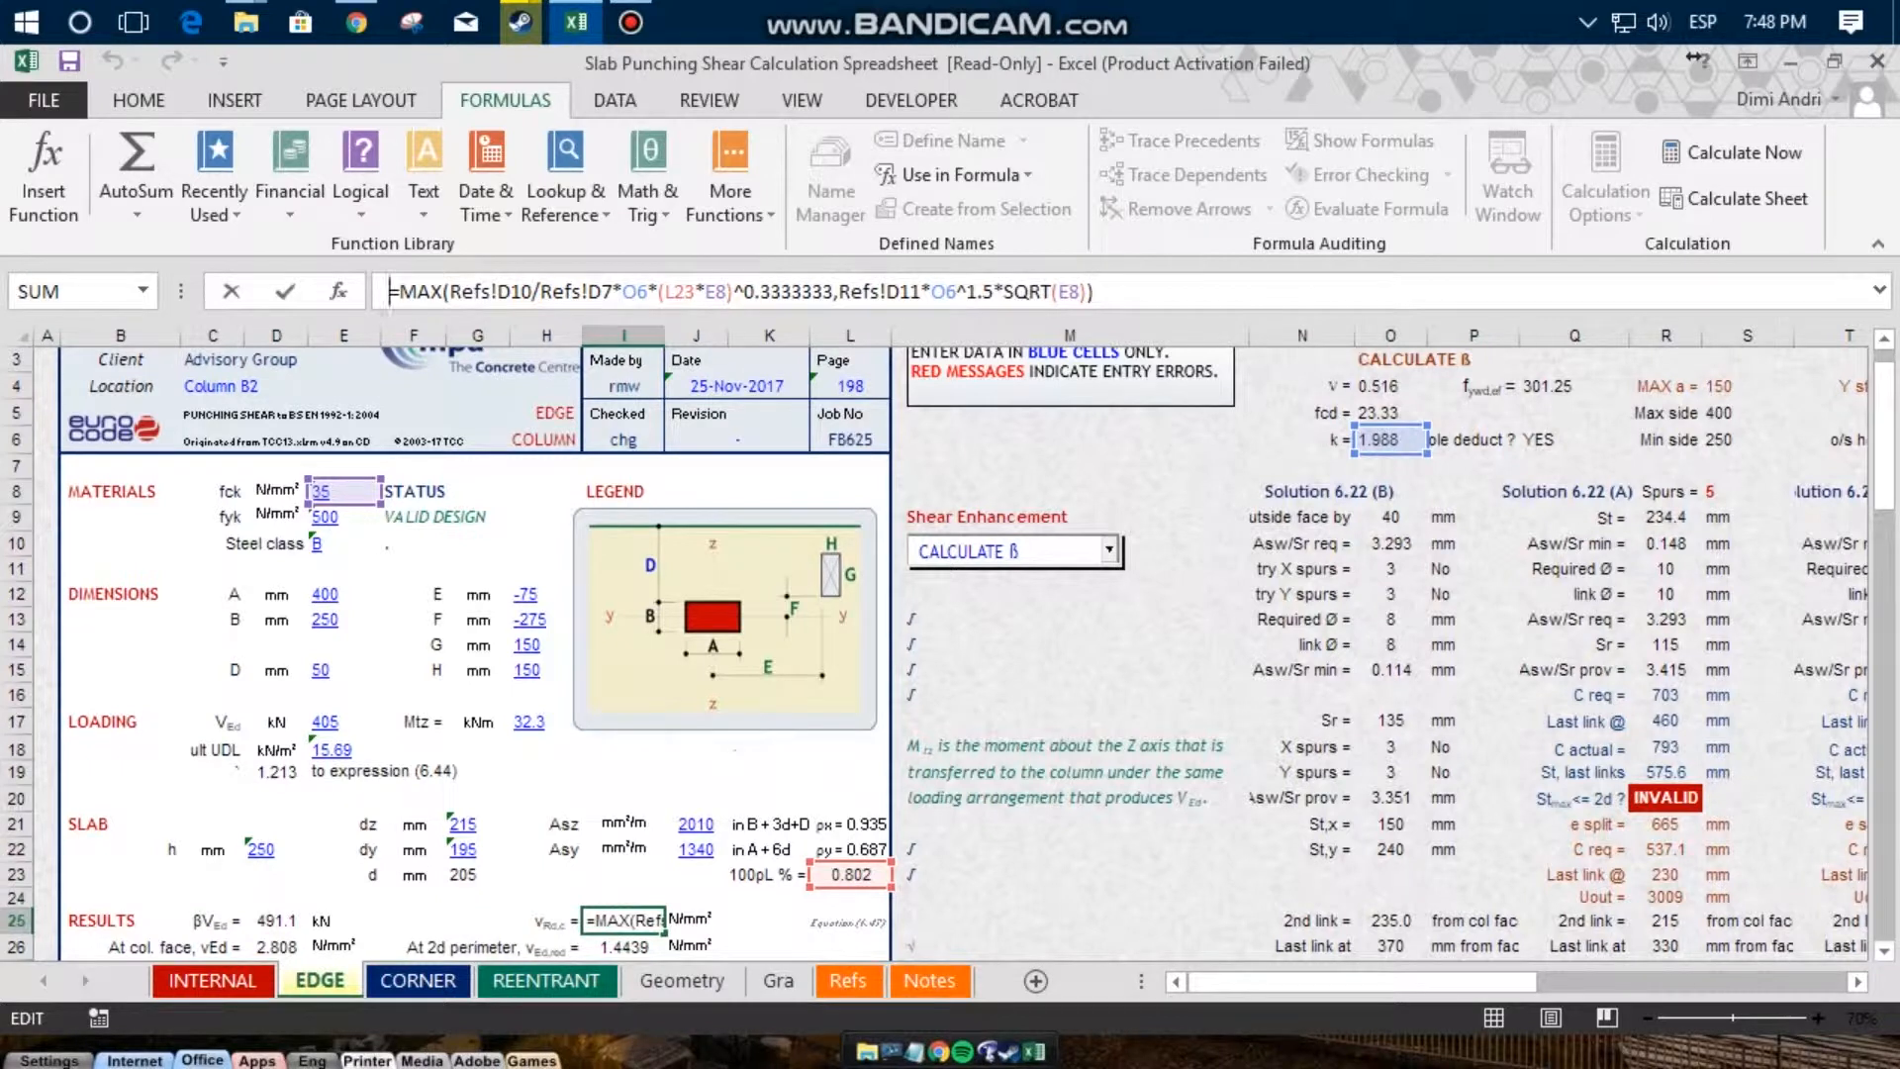
key(Escape)
Step: Inspect the formulas behind the Solution 6.22 (A) and (B) values, including link diameter, Asw/Sr and link positions
click(1666, 544)
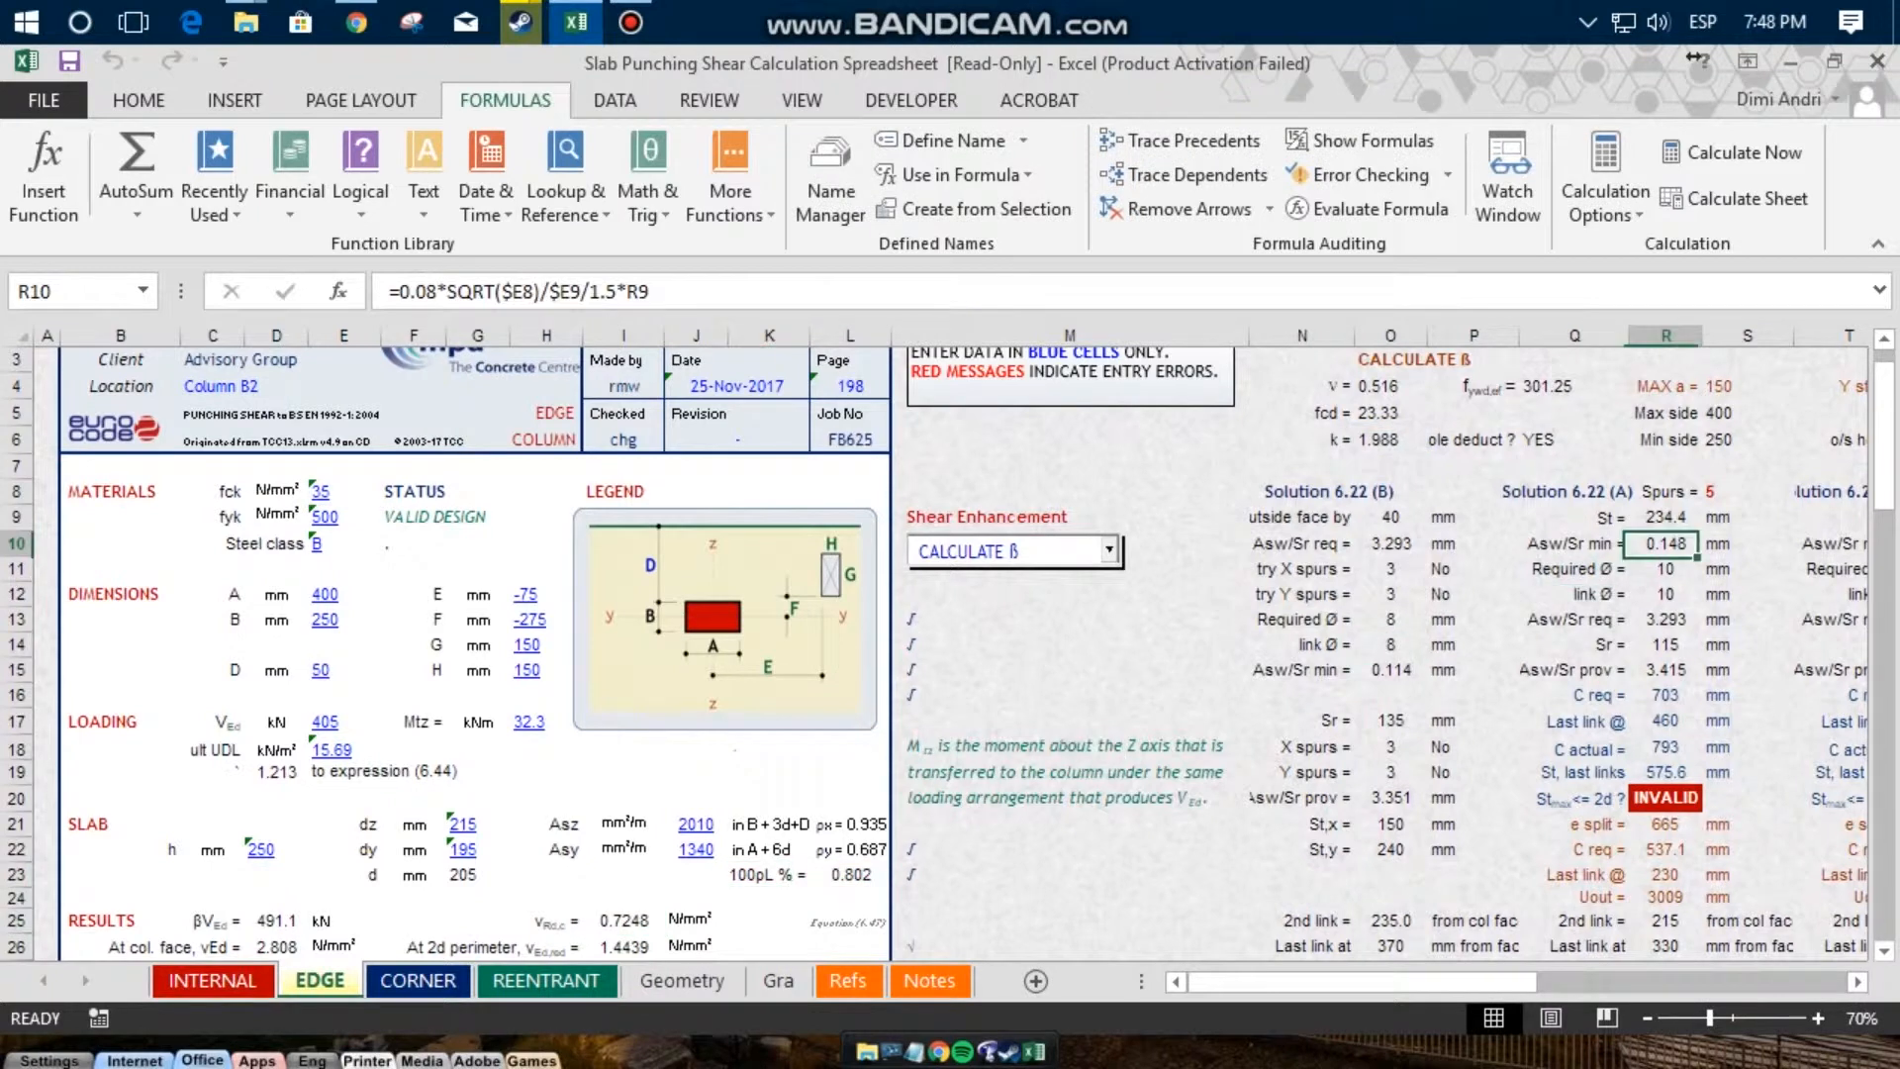
click(1391, 544)
click(1391, 645)
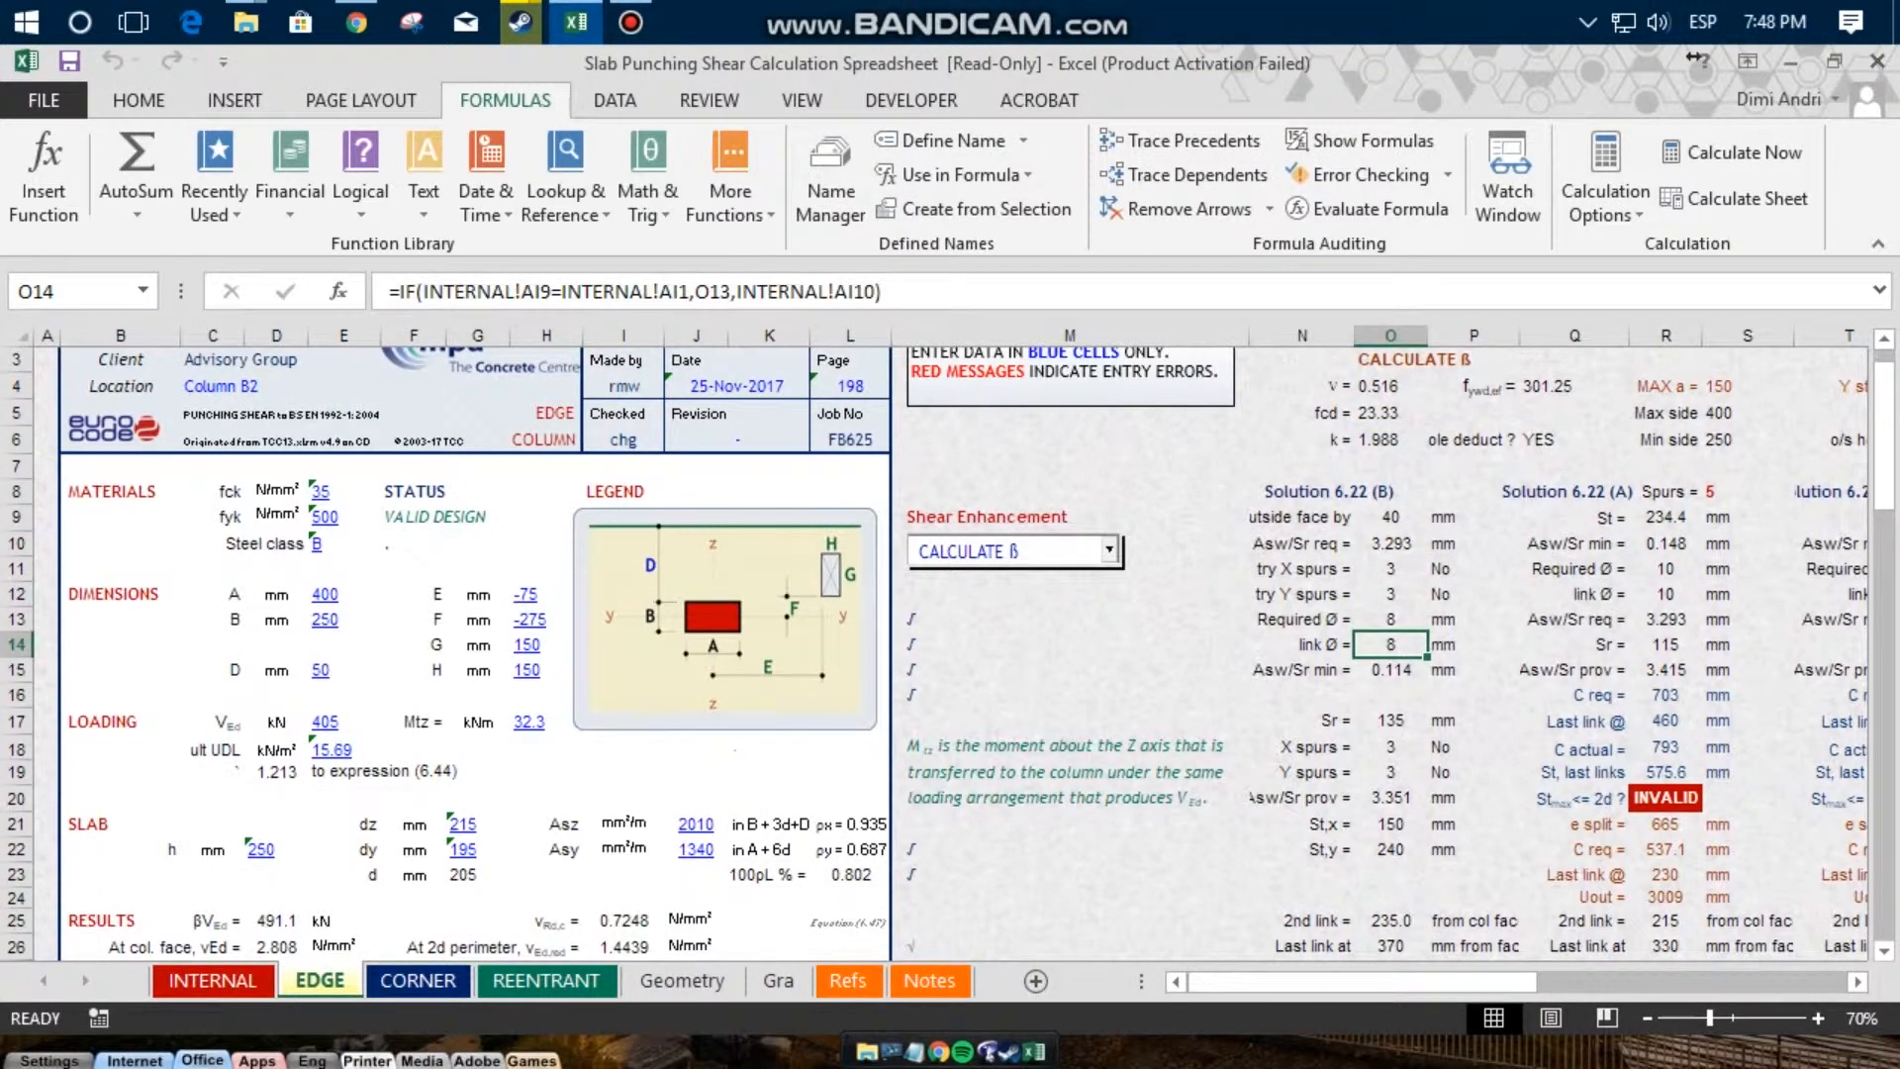
click(1473, 798)
click(1390, 797)
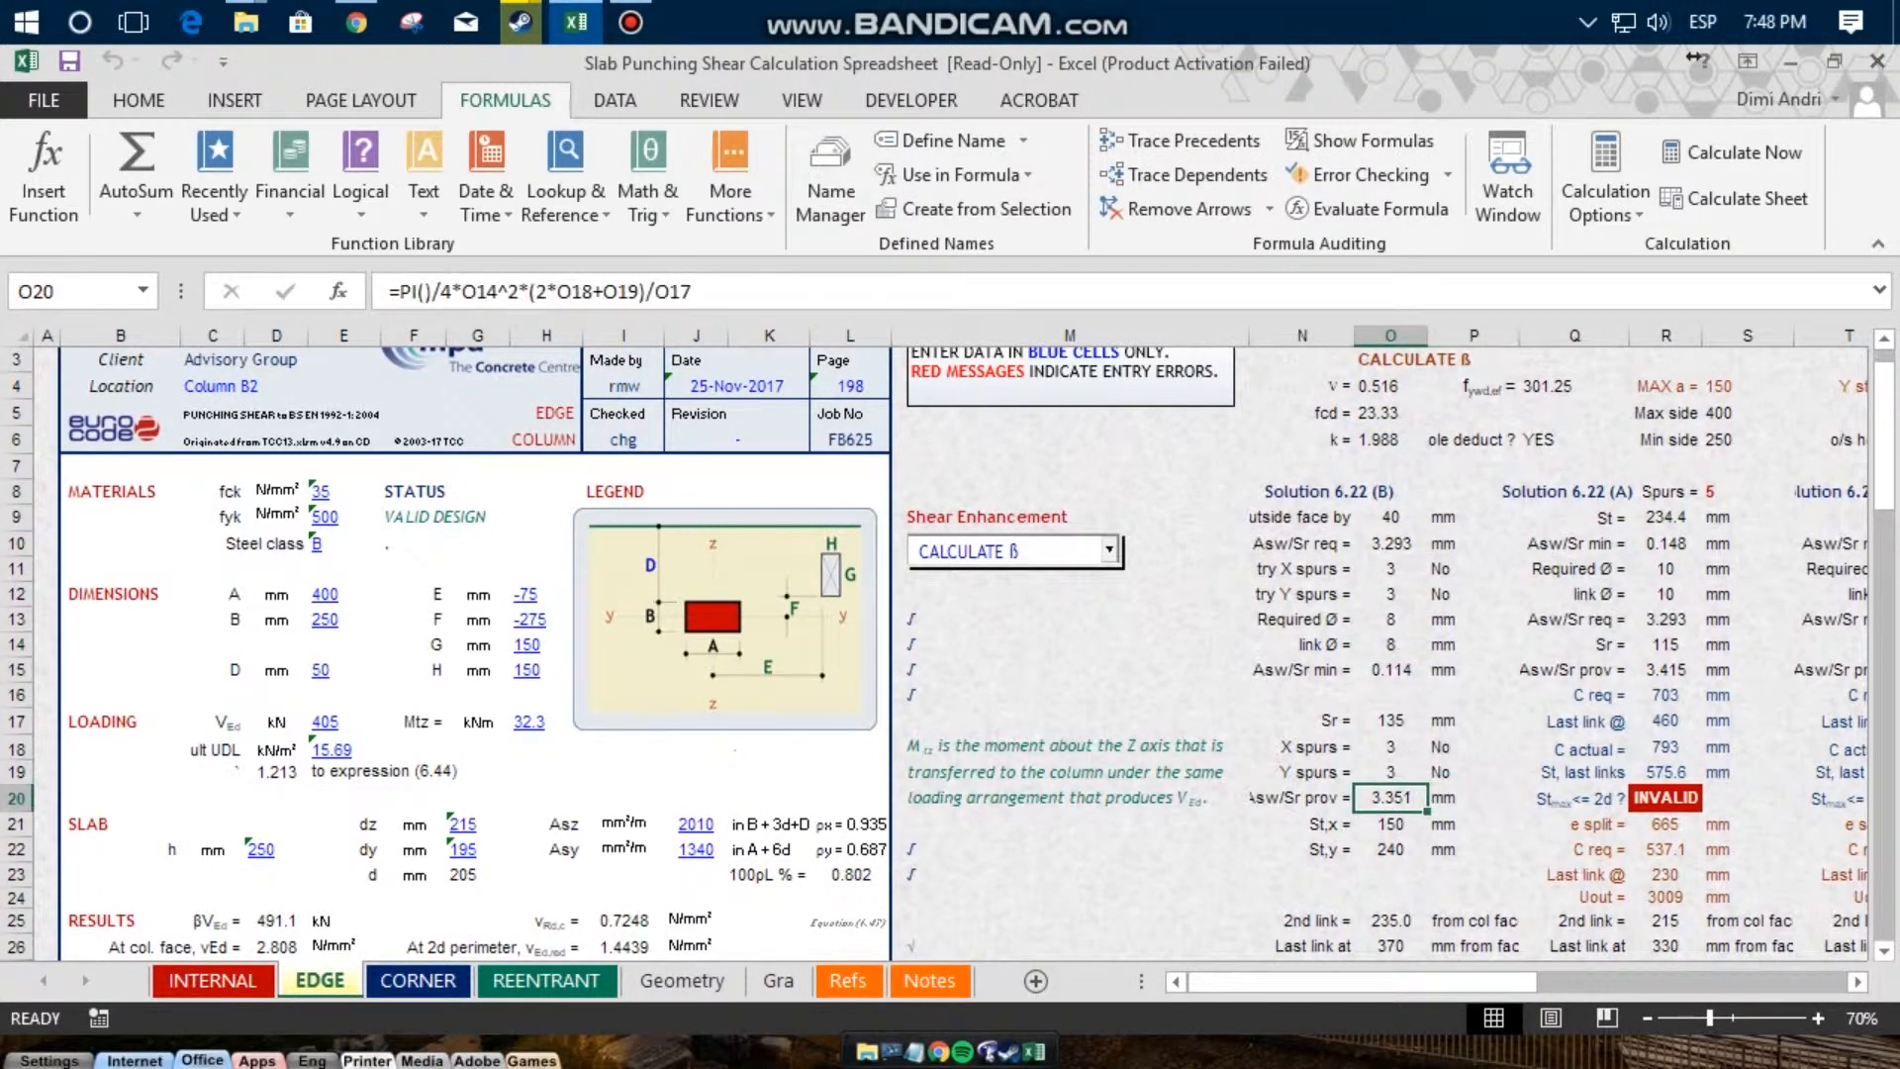
click(1390, 875)
click(1391, 947)
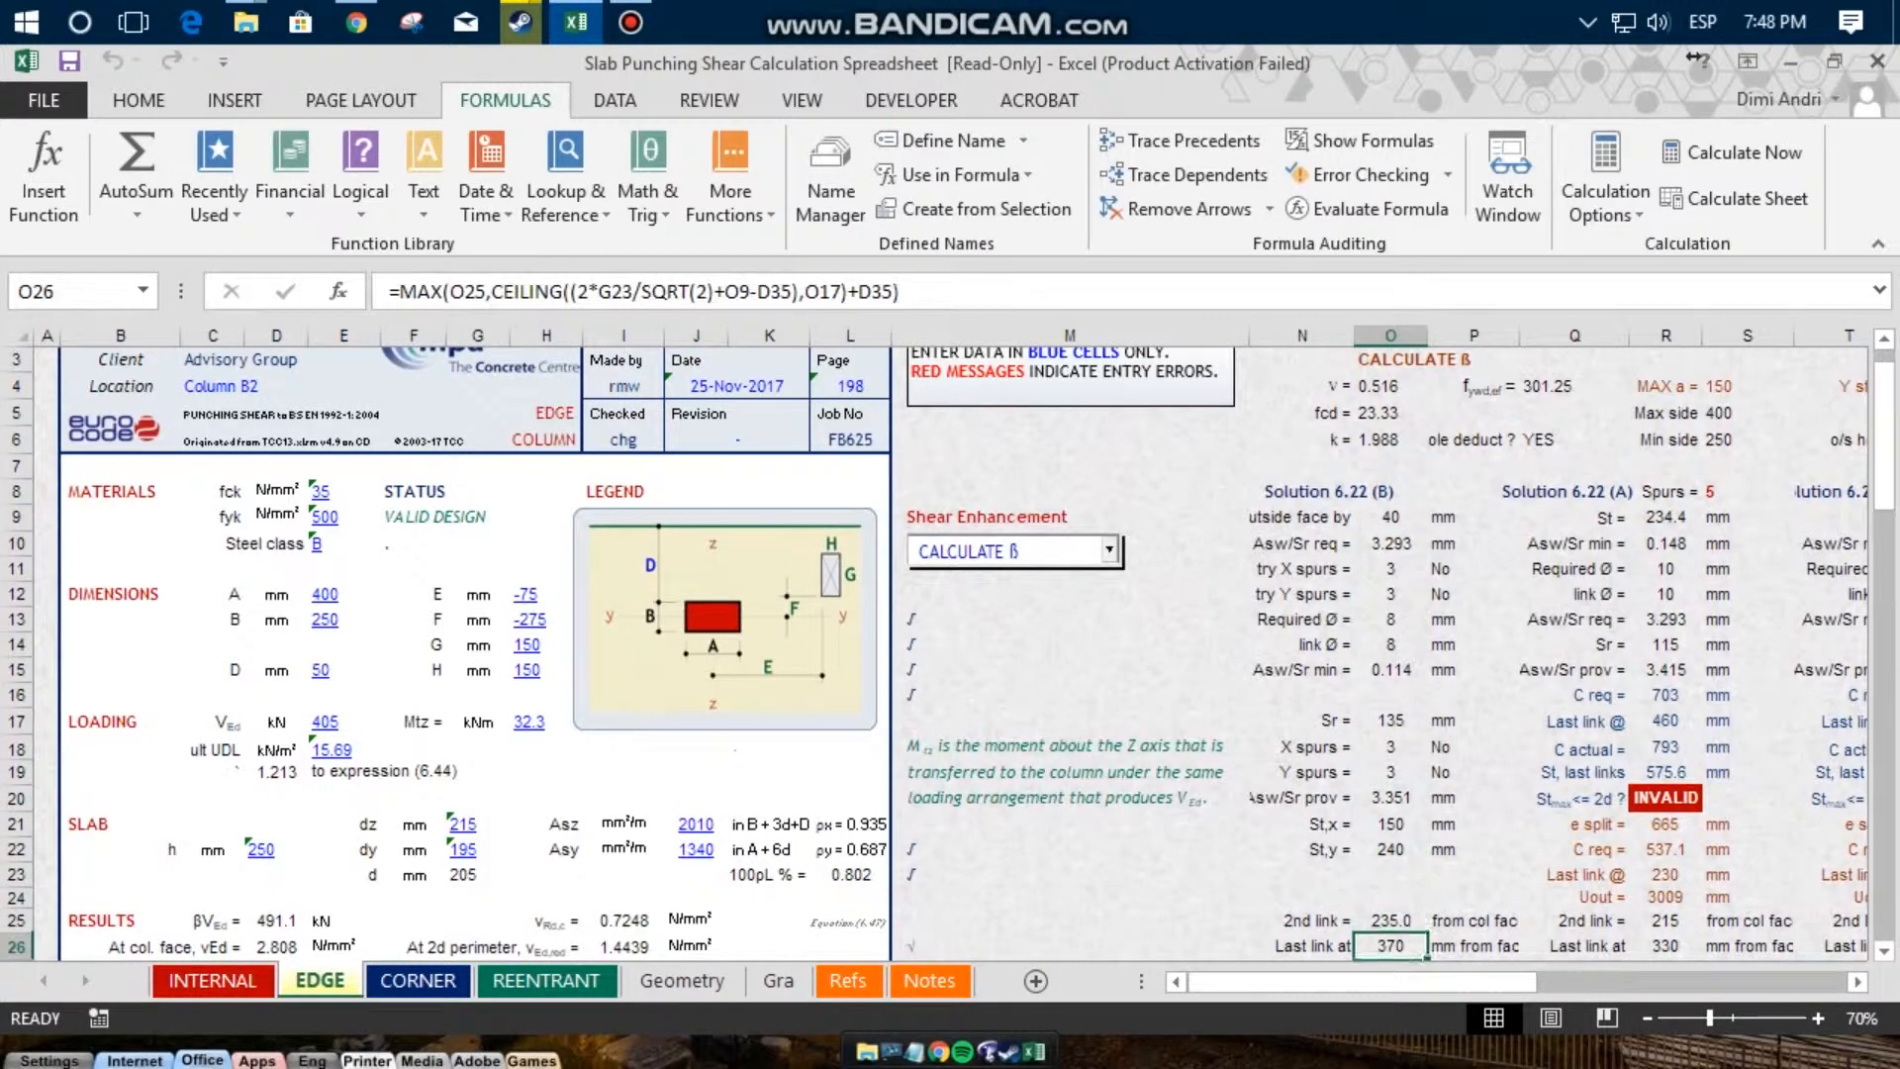
click(1390, 921)
Step: Examine the vRd,c formula in cell I25 together with the sheet cells it references
click(624, 921)
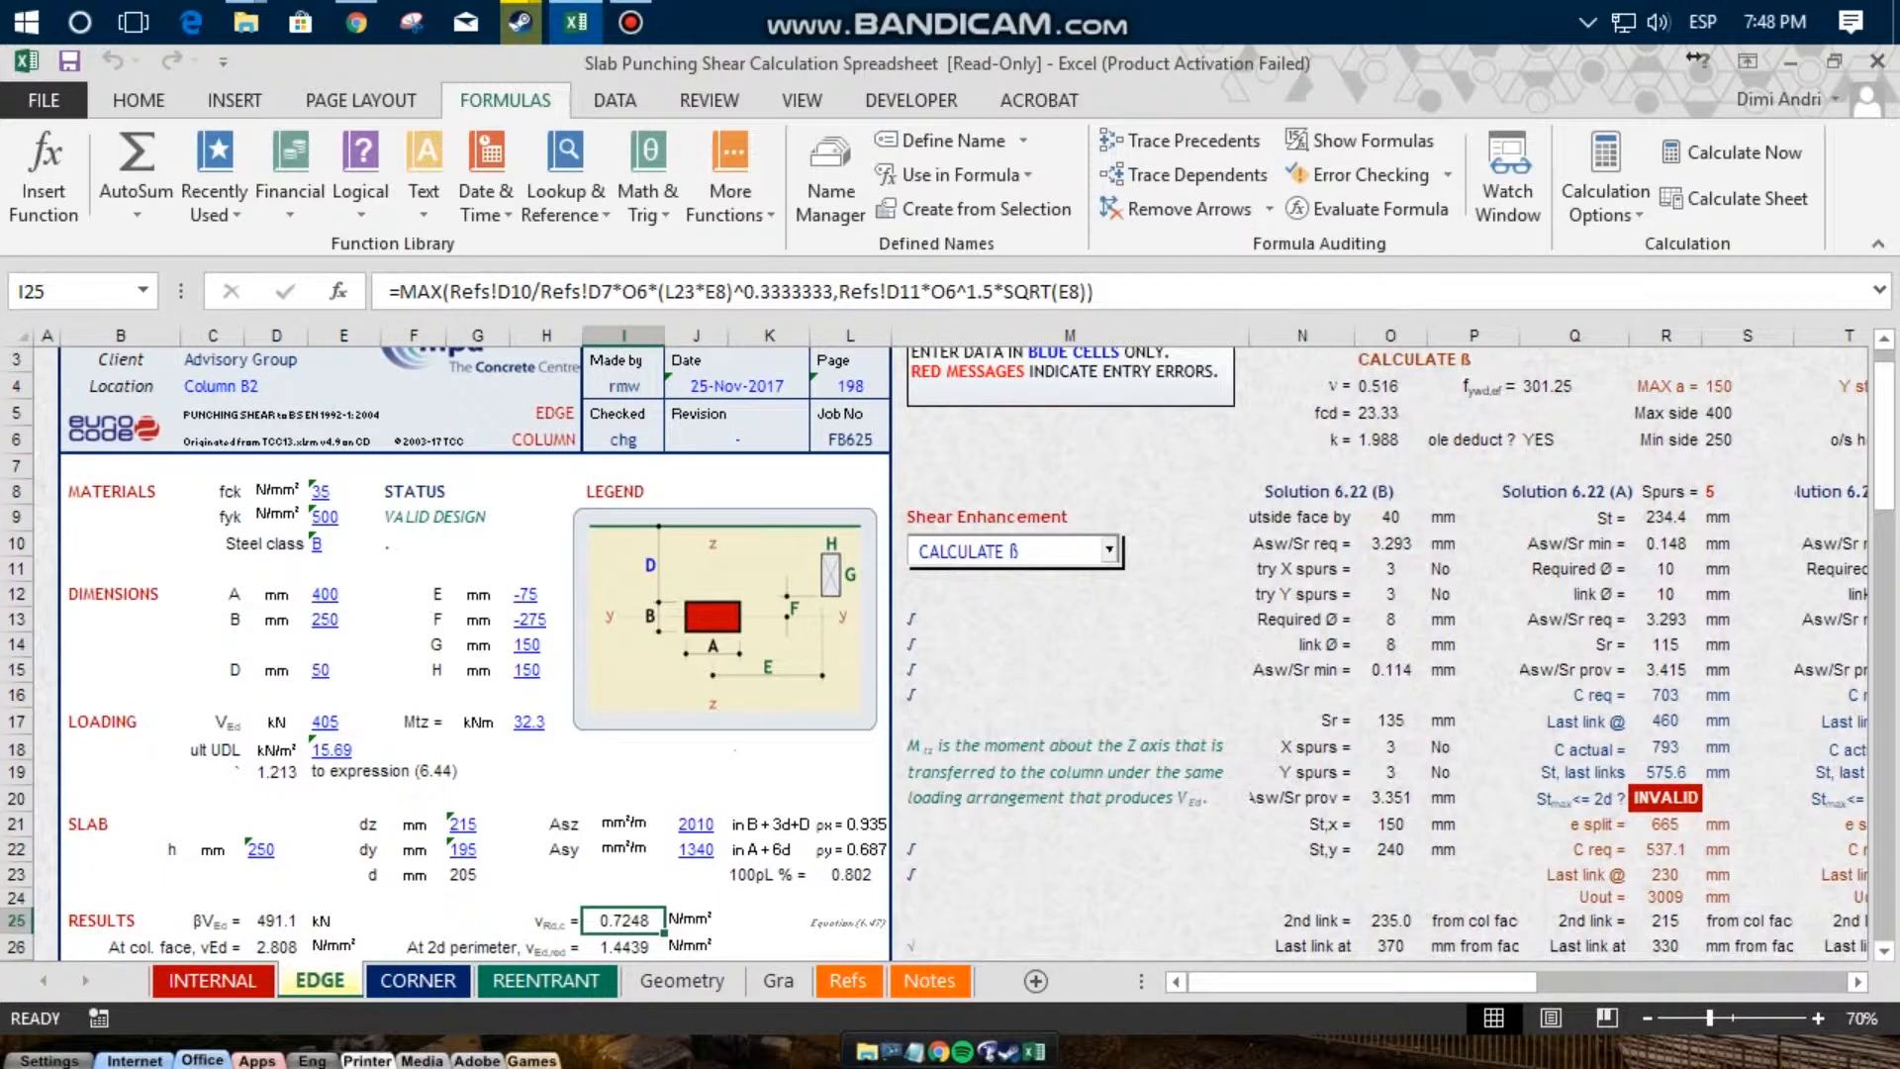
scroll(947, 654, up, 1)
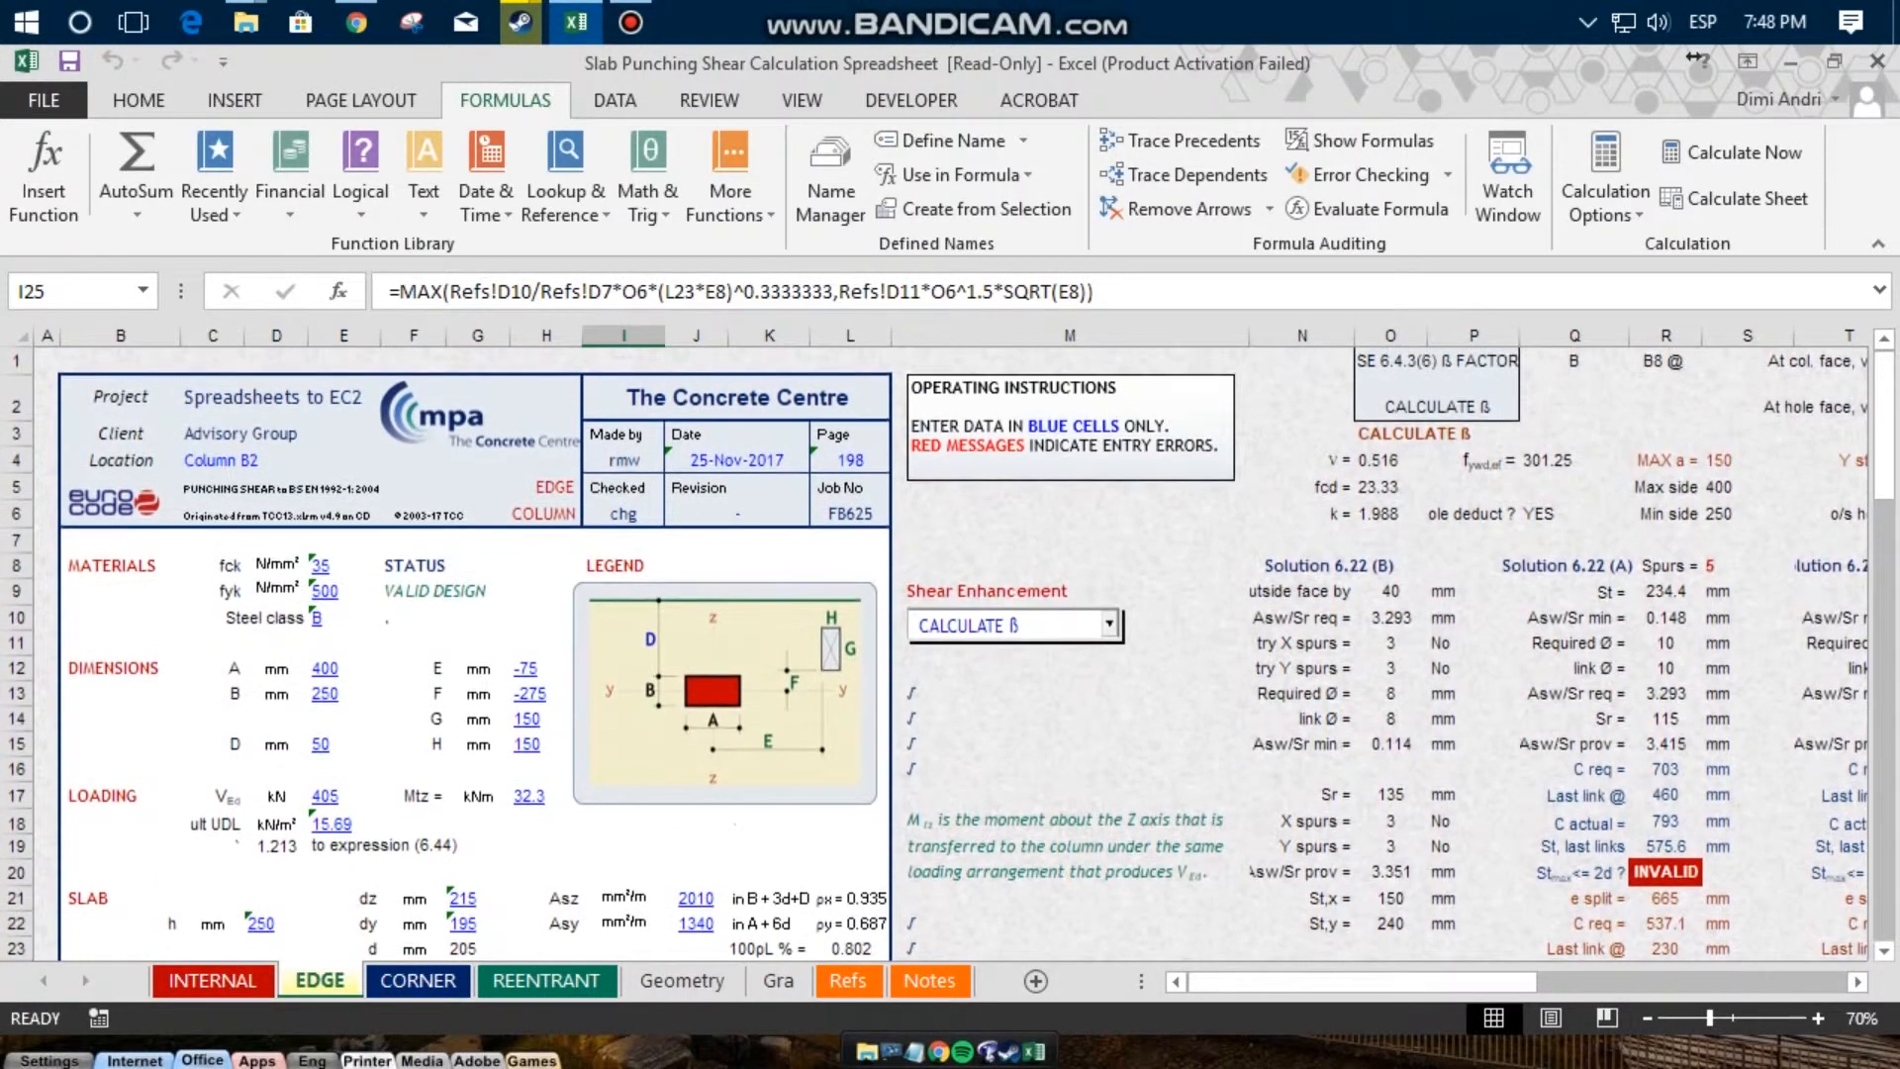
scroll(947, 654, down, 1)
scroll(947, 654, down, 1)
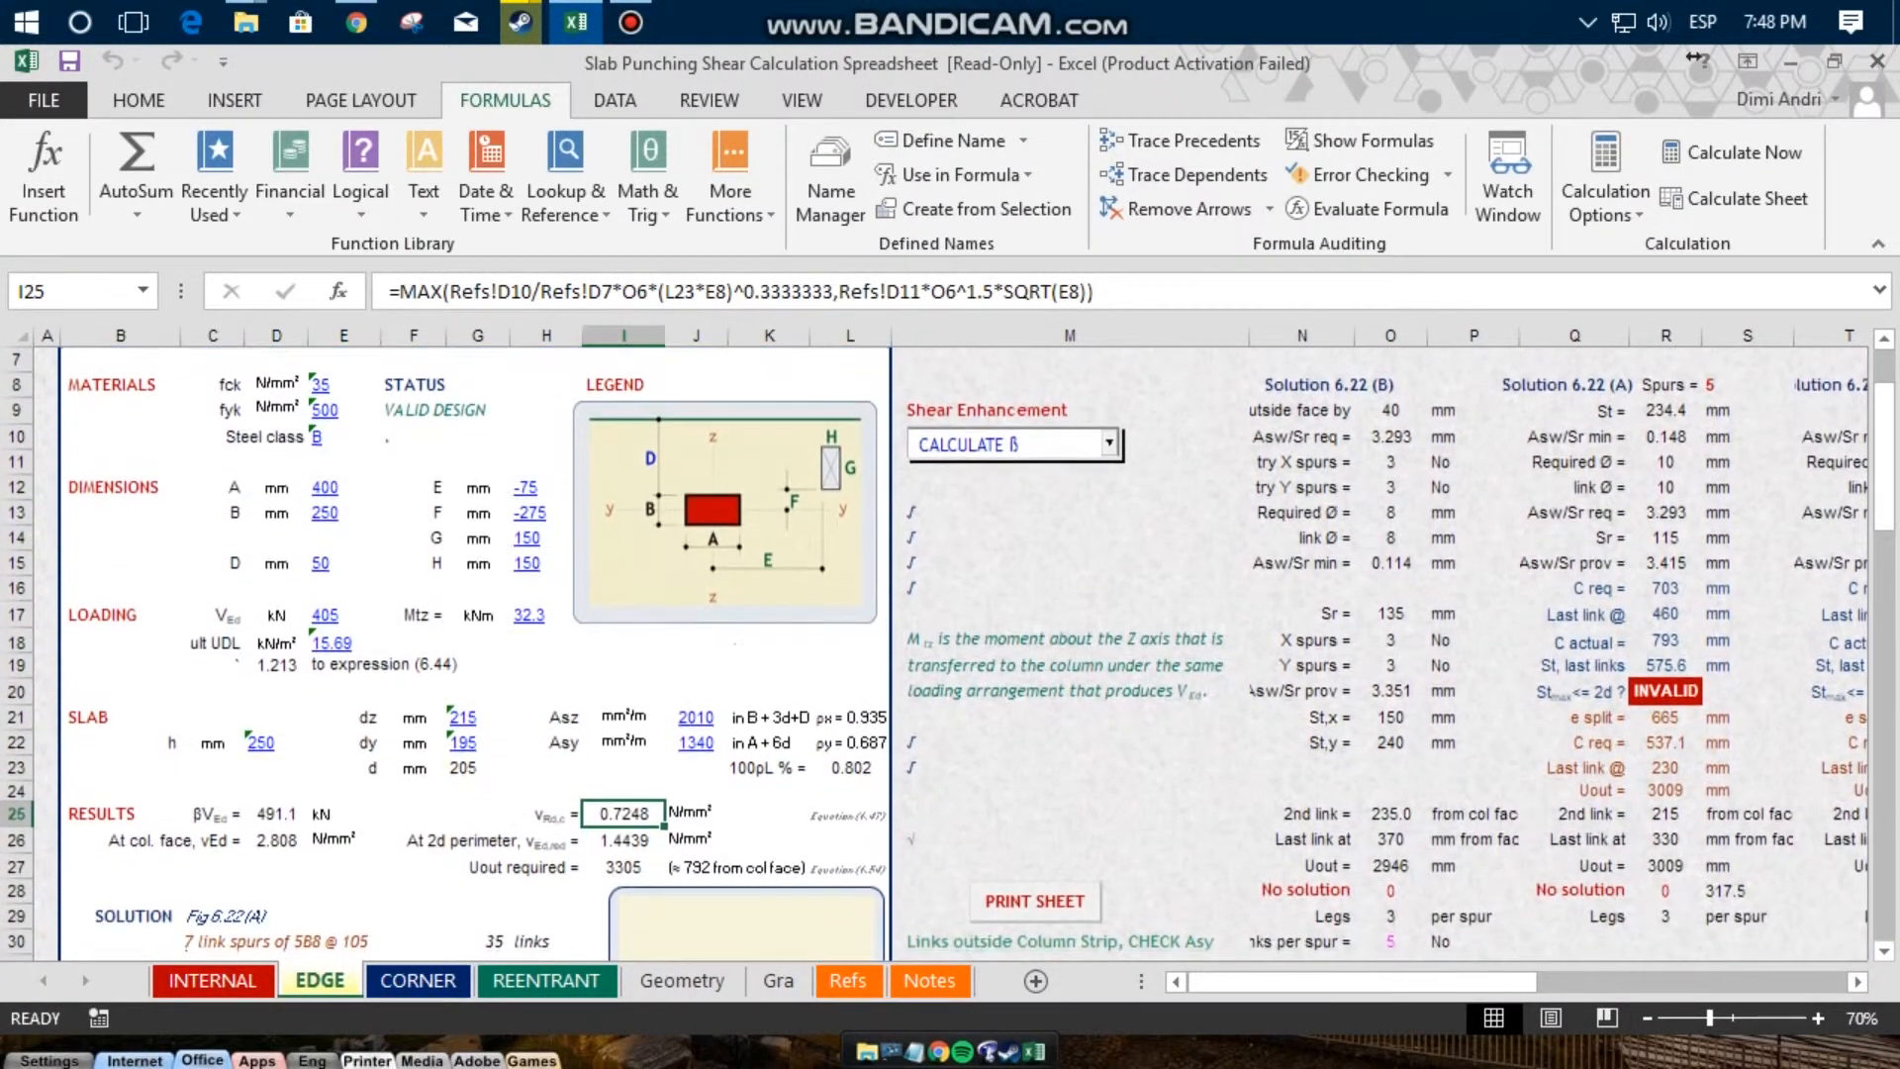
scroll(947, 654, up, 2)
scroll(947, 654, down, 1)
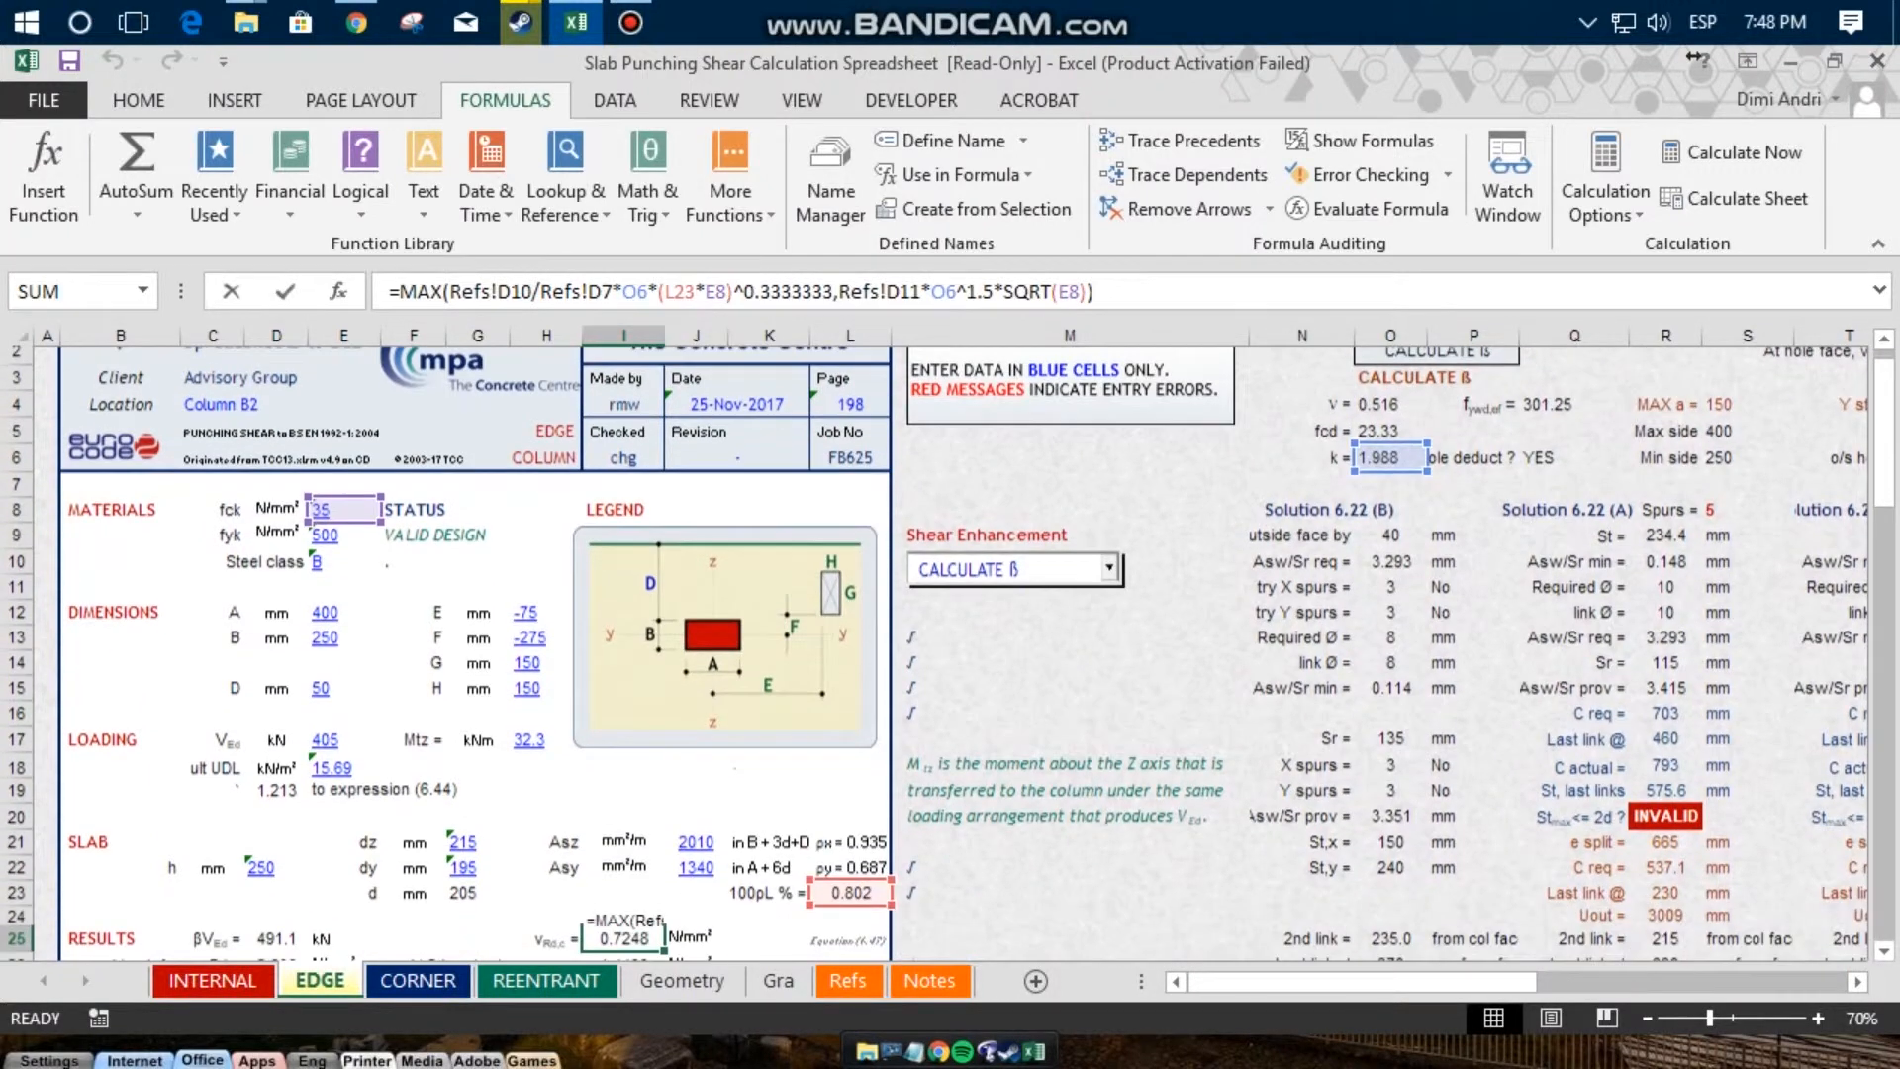
click(431, 290)
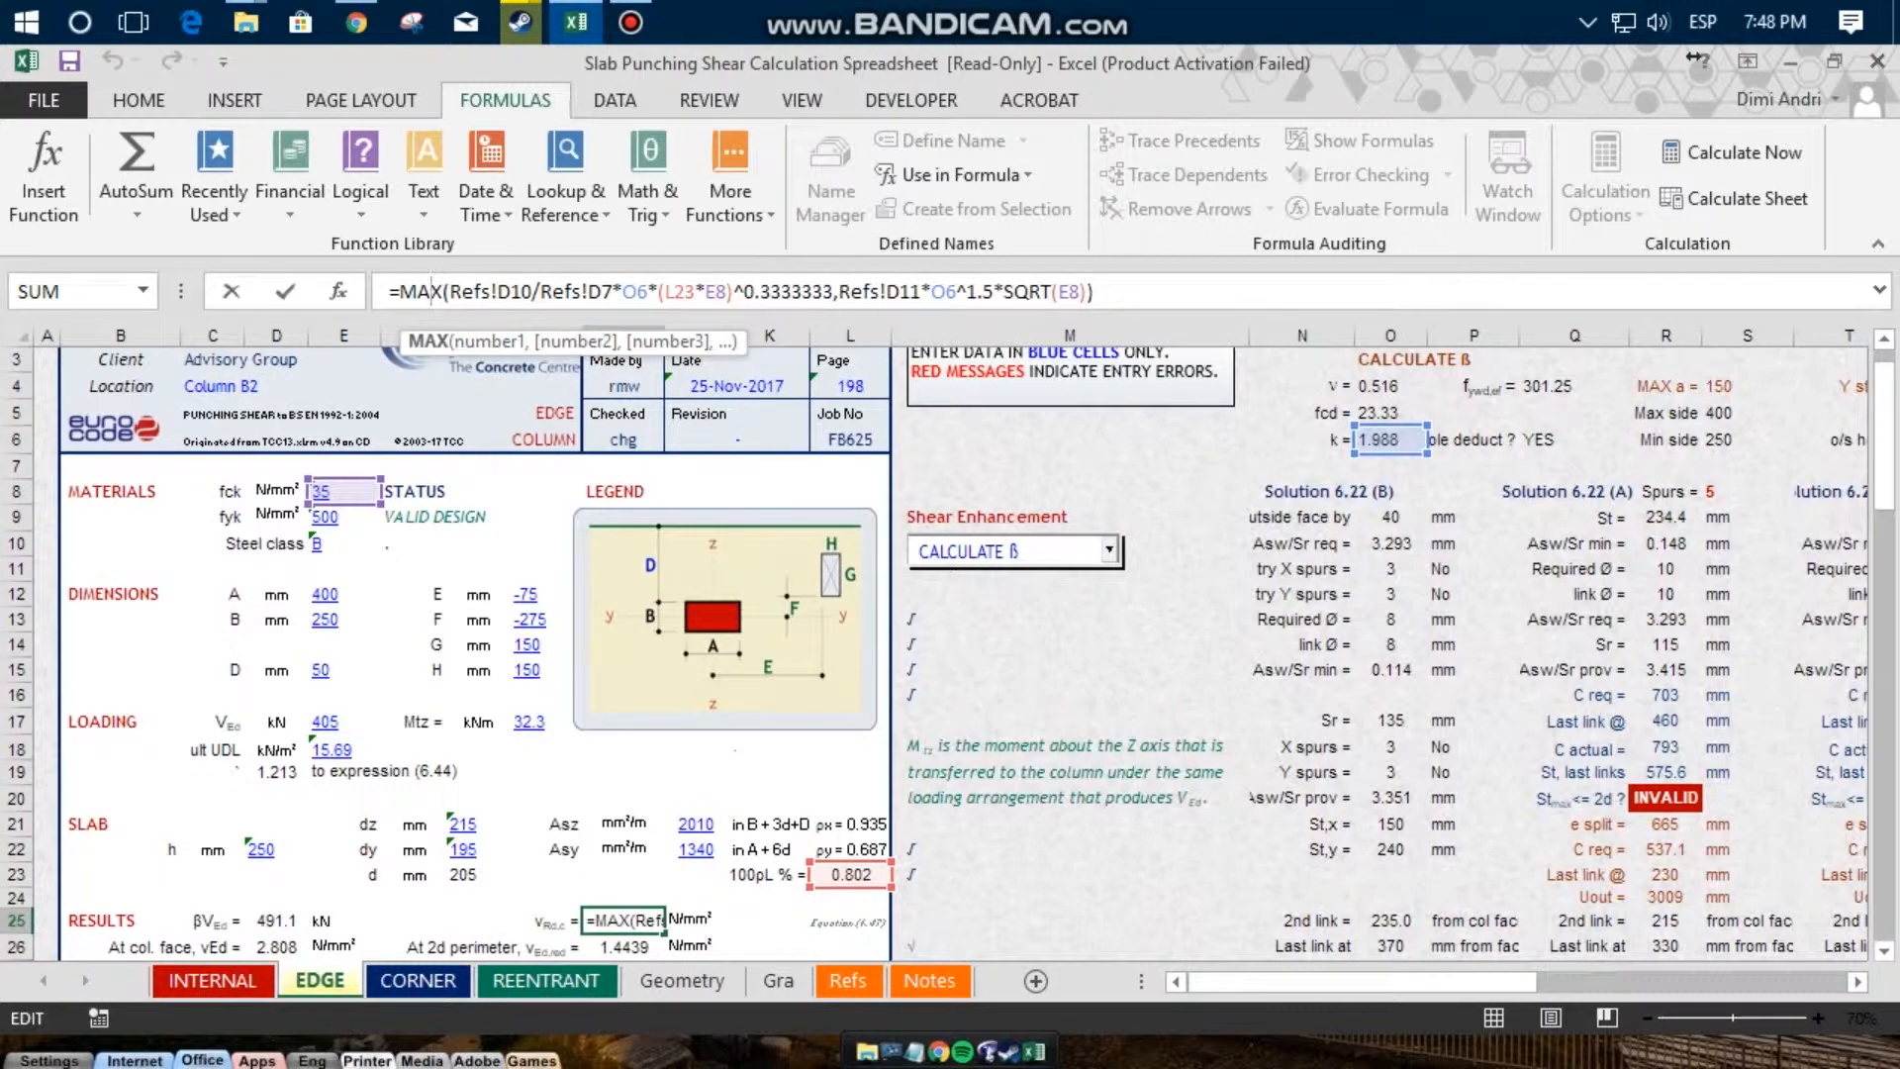
key(Escape)
Step: Highlight the two arguments of the MAX function in the vRd,c formula for reading
scroll(947, 653, down, 2)
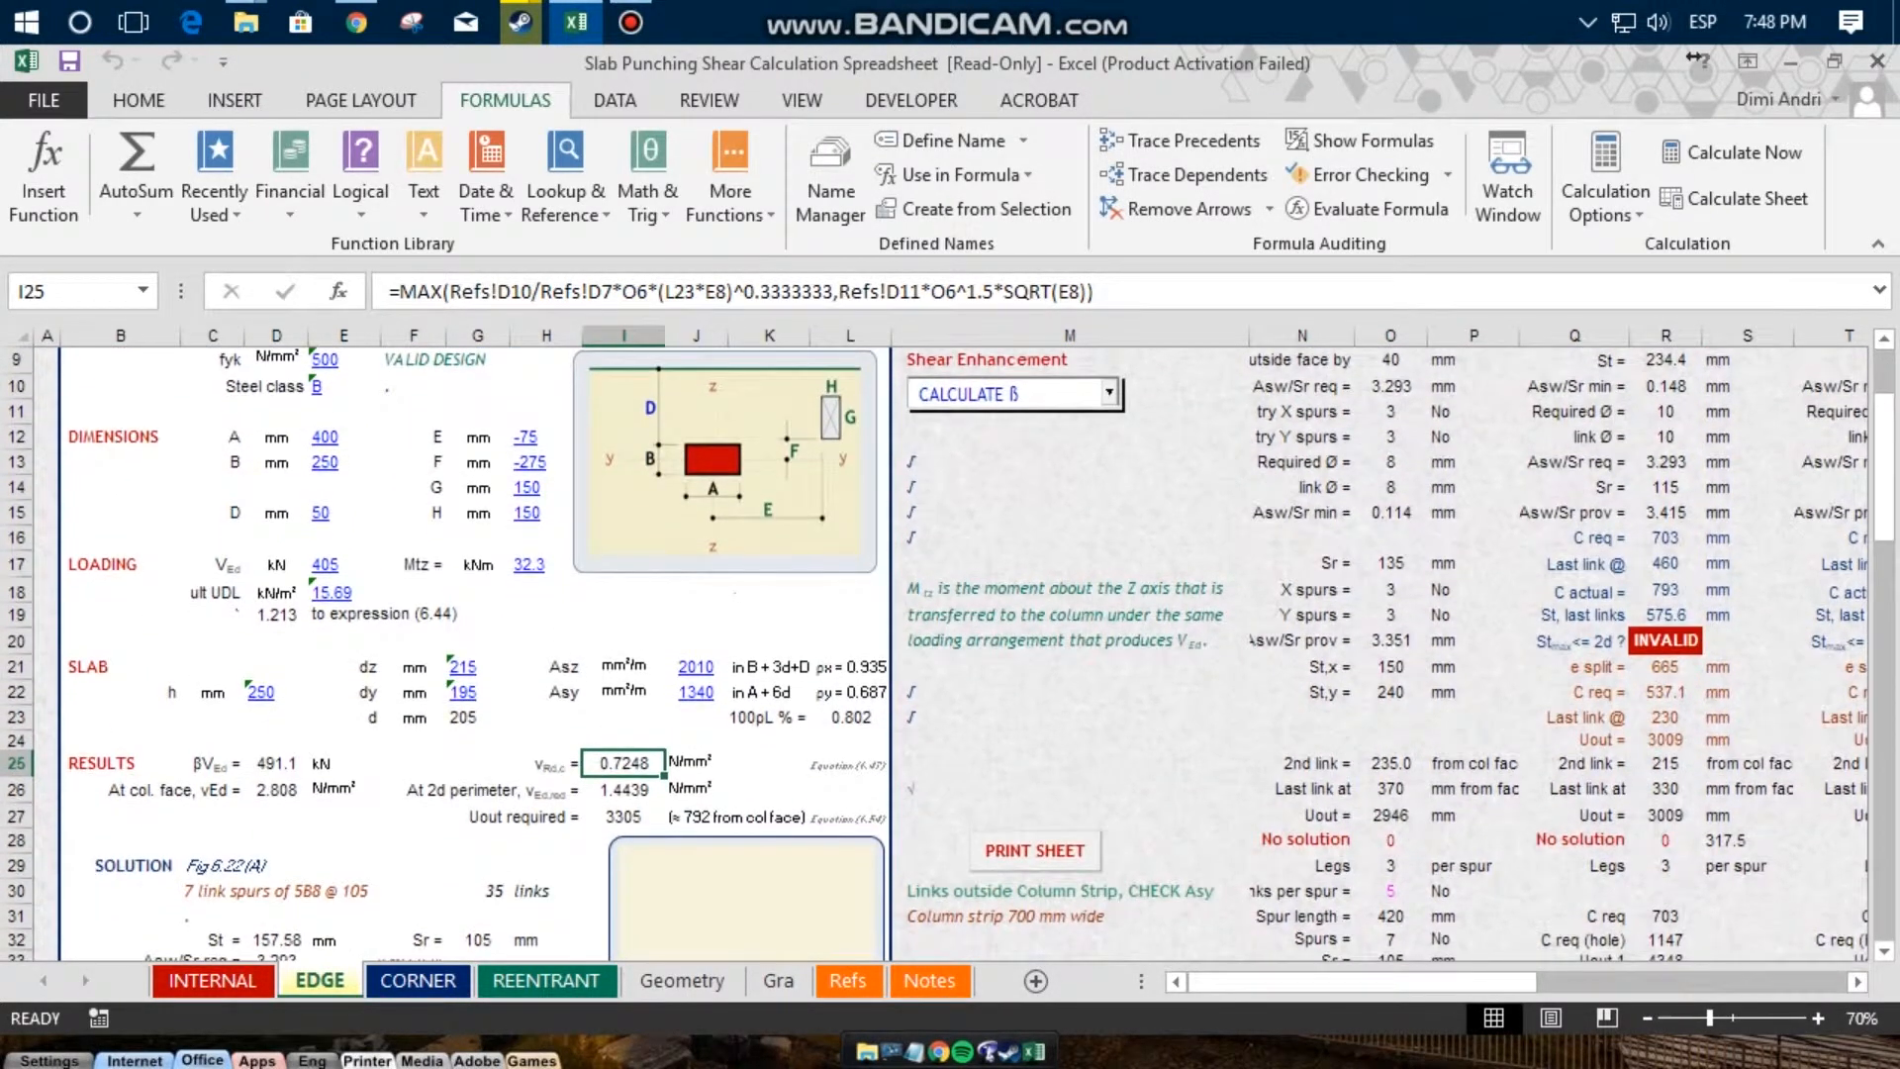
scroll(476, 396, up, 2)
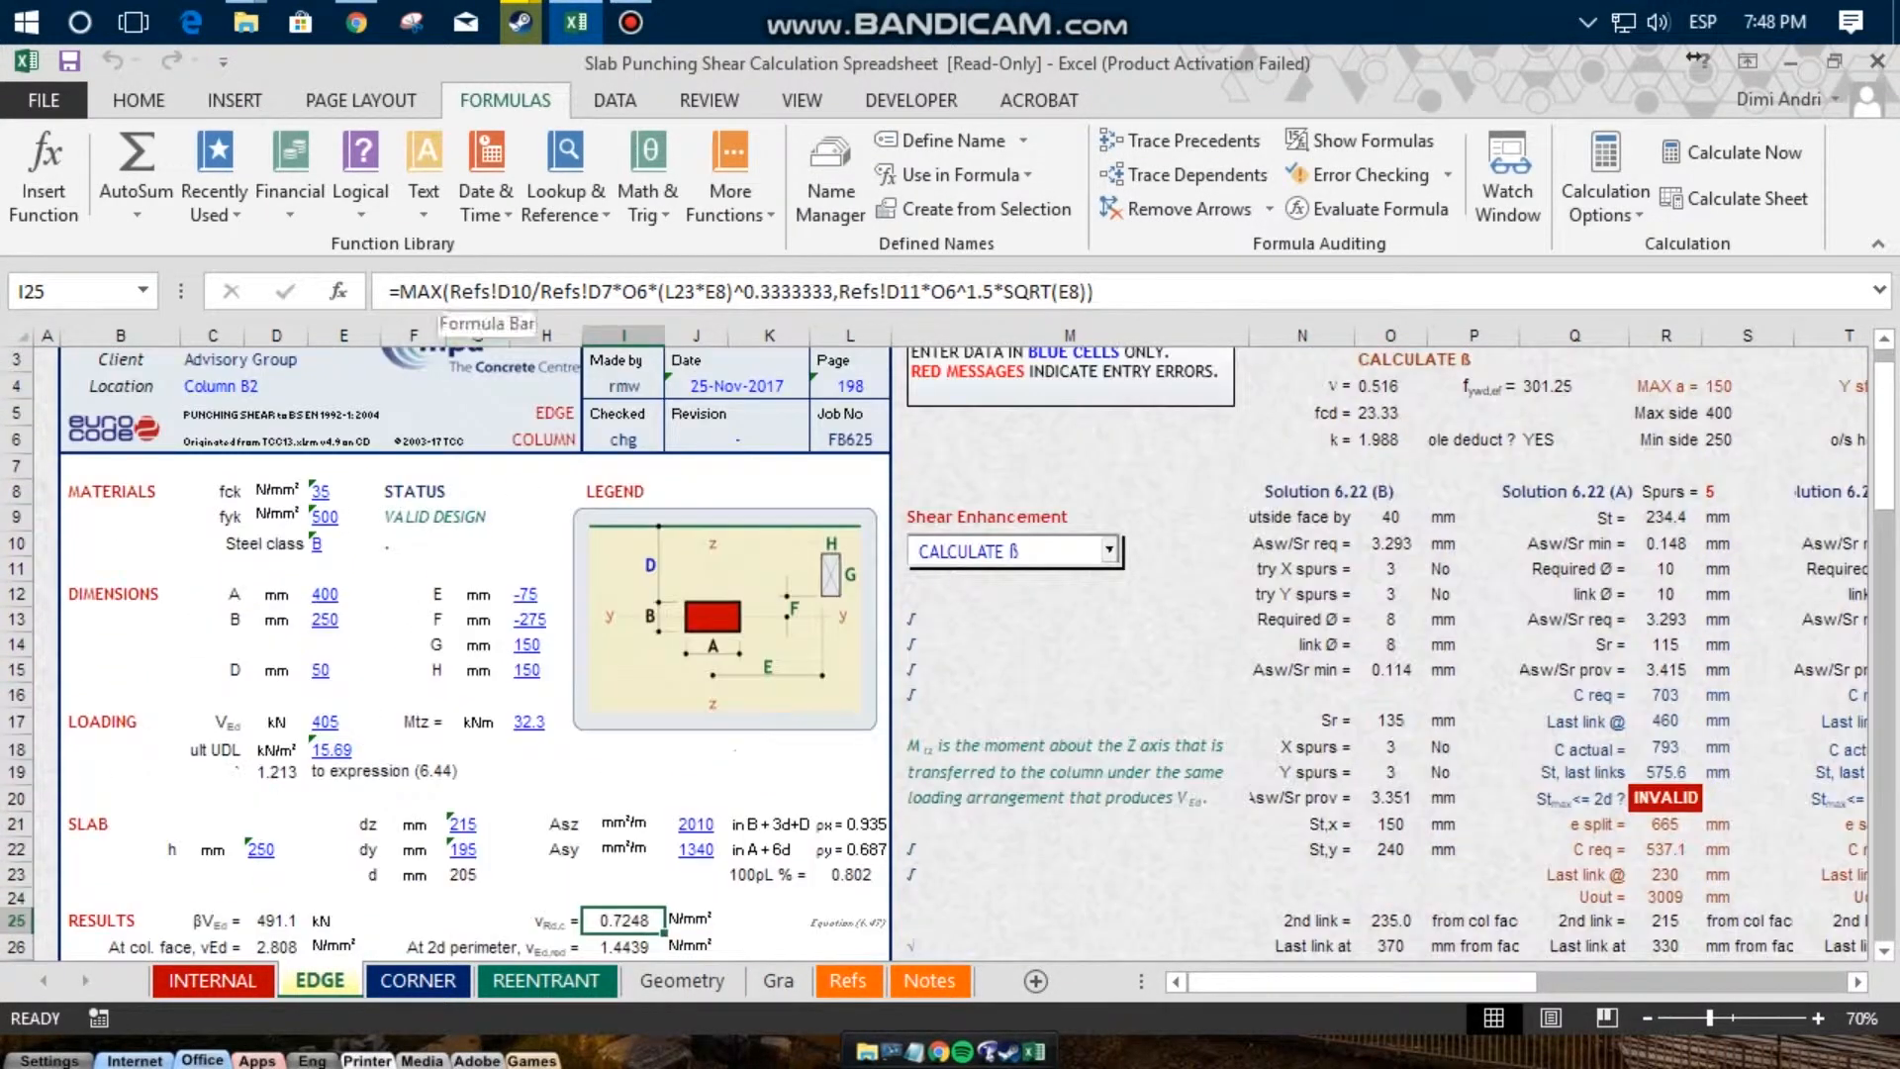
click(444, 291)
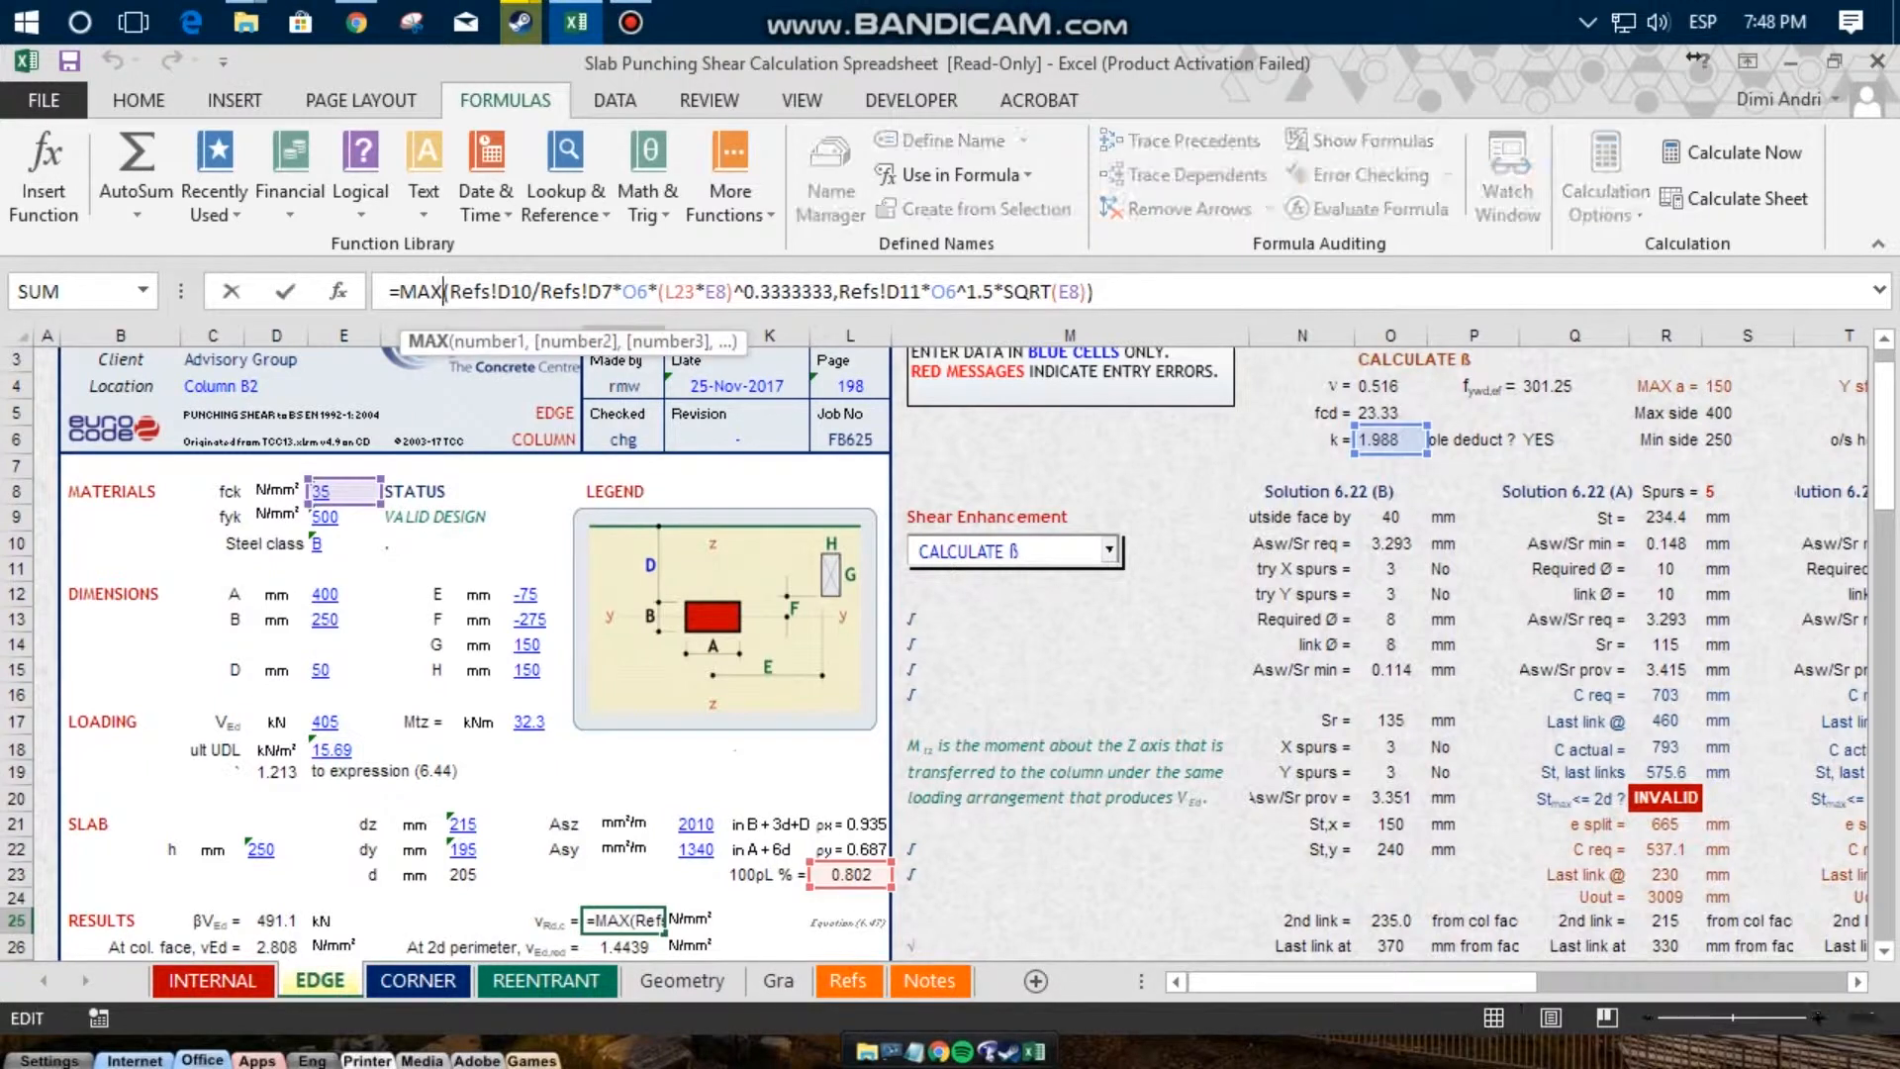
drag(450, 291, 1090, 291)
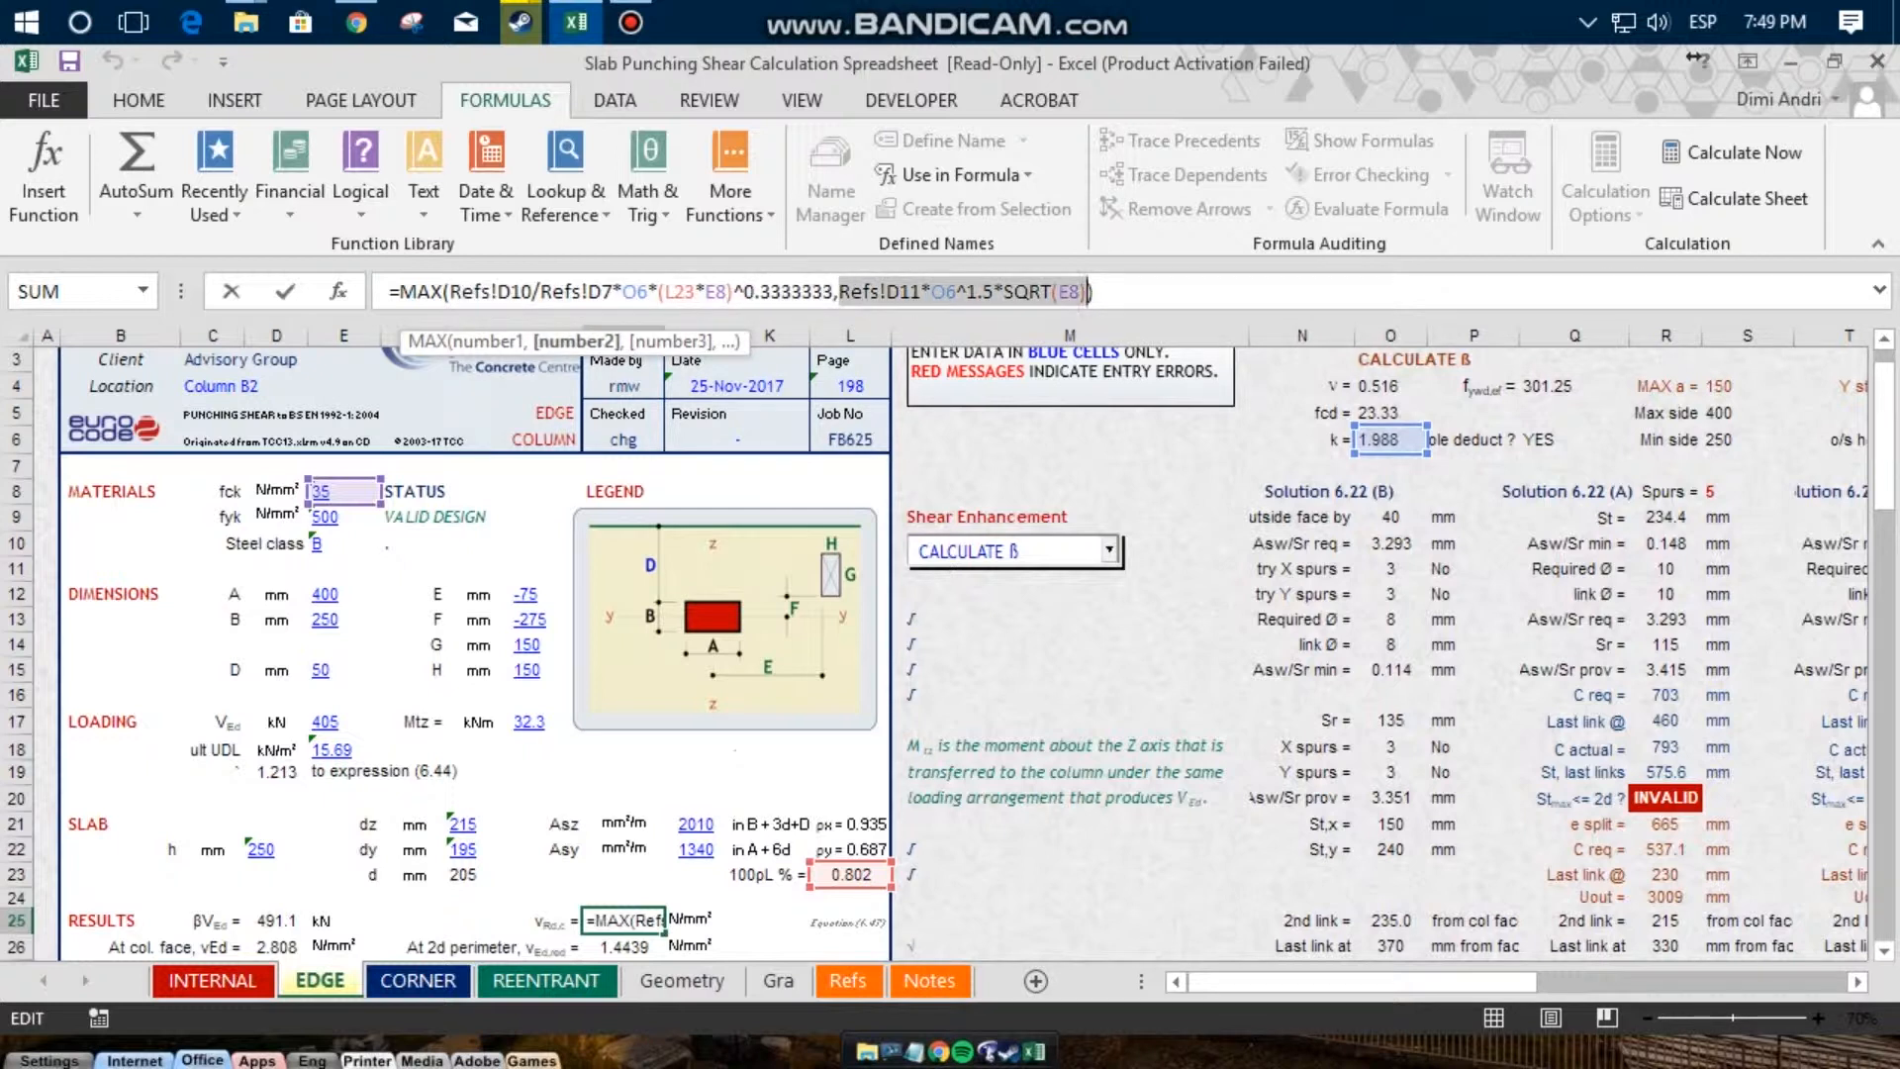
Step: Trace the Refs!D10 term of the vRd,c formula to its cell on the Refs sheet and return to EDGE
drag(450, 291, 532, 291)
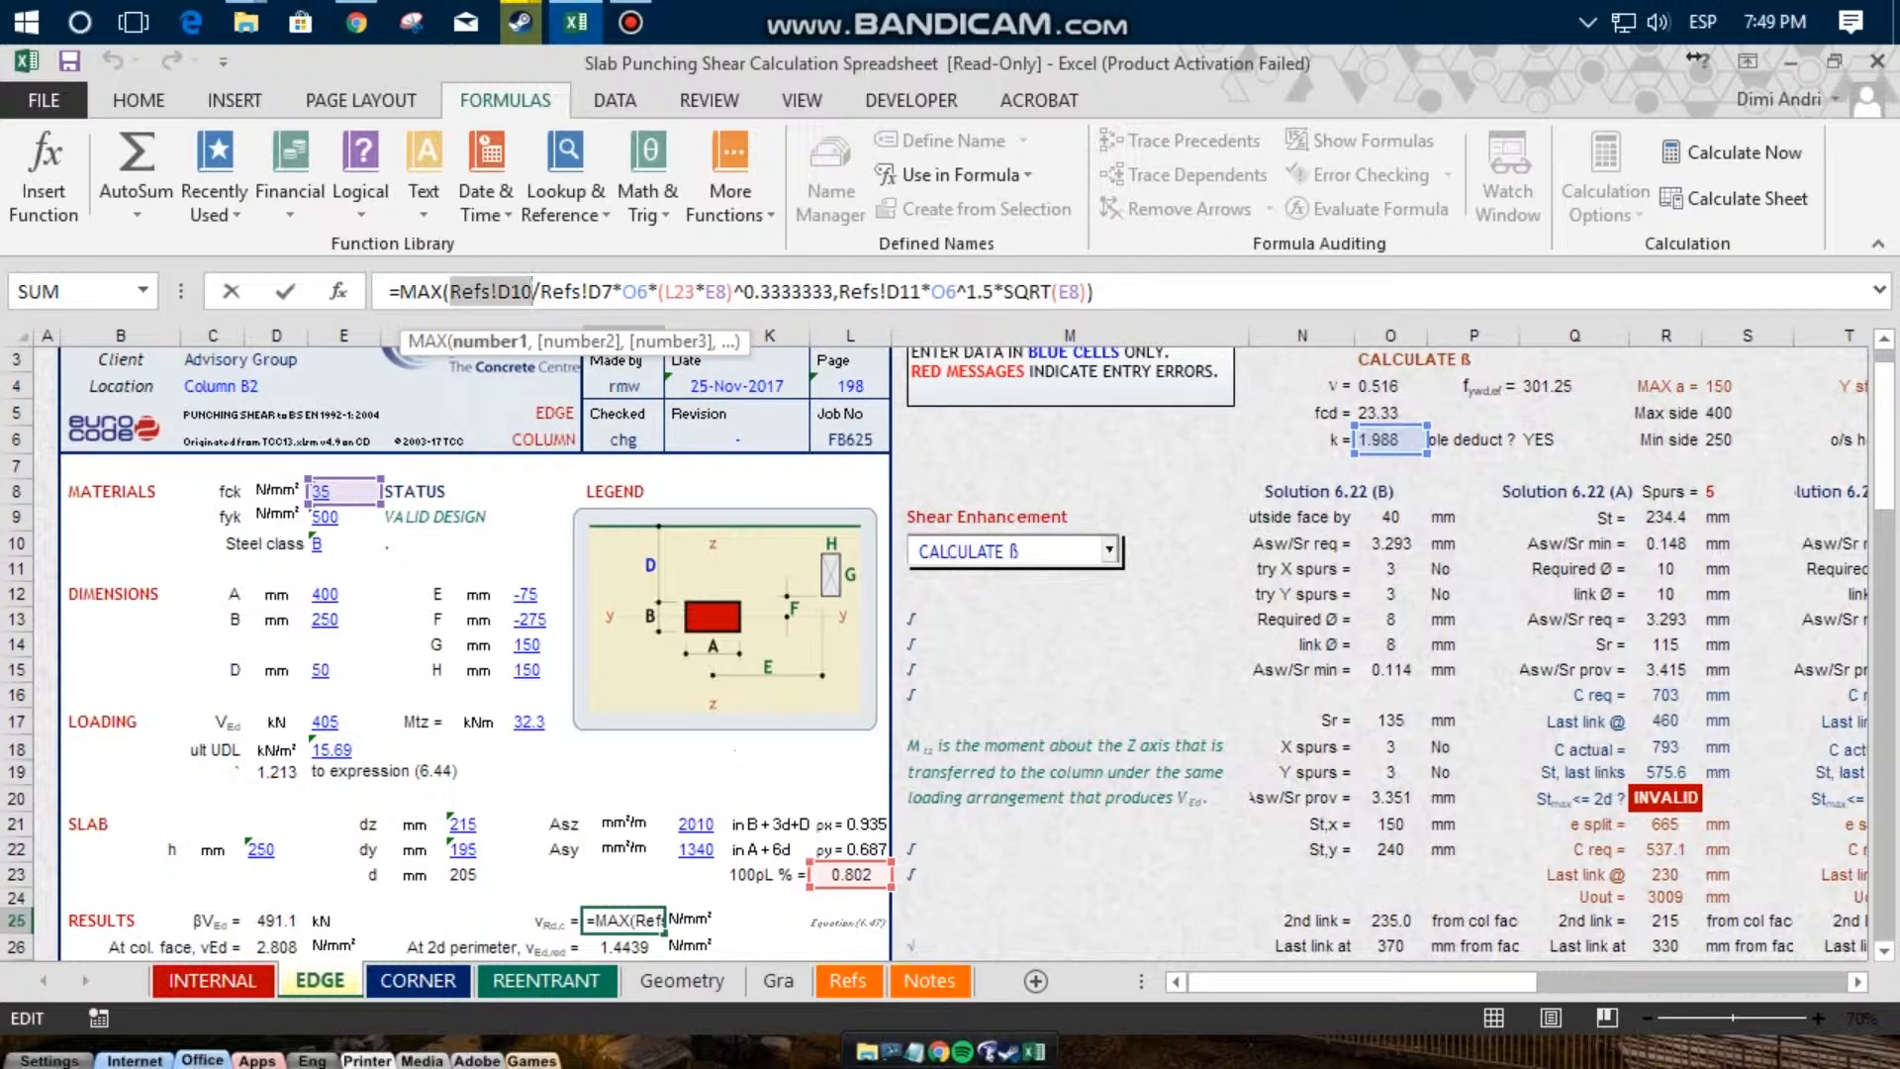
key(Escape)
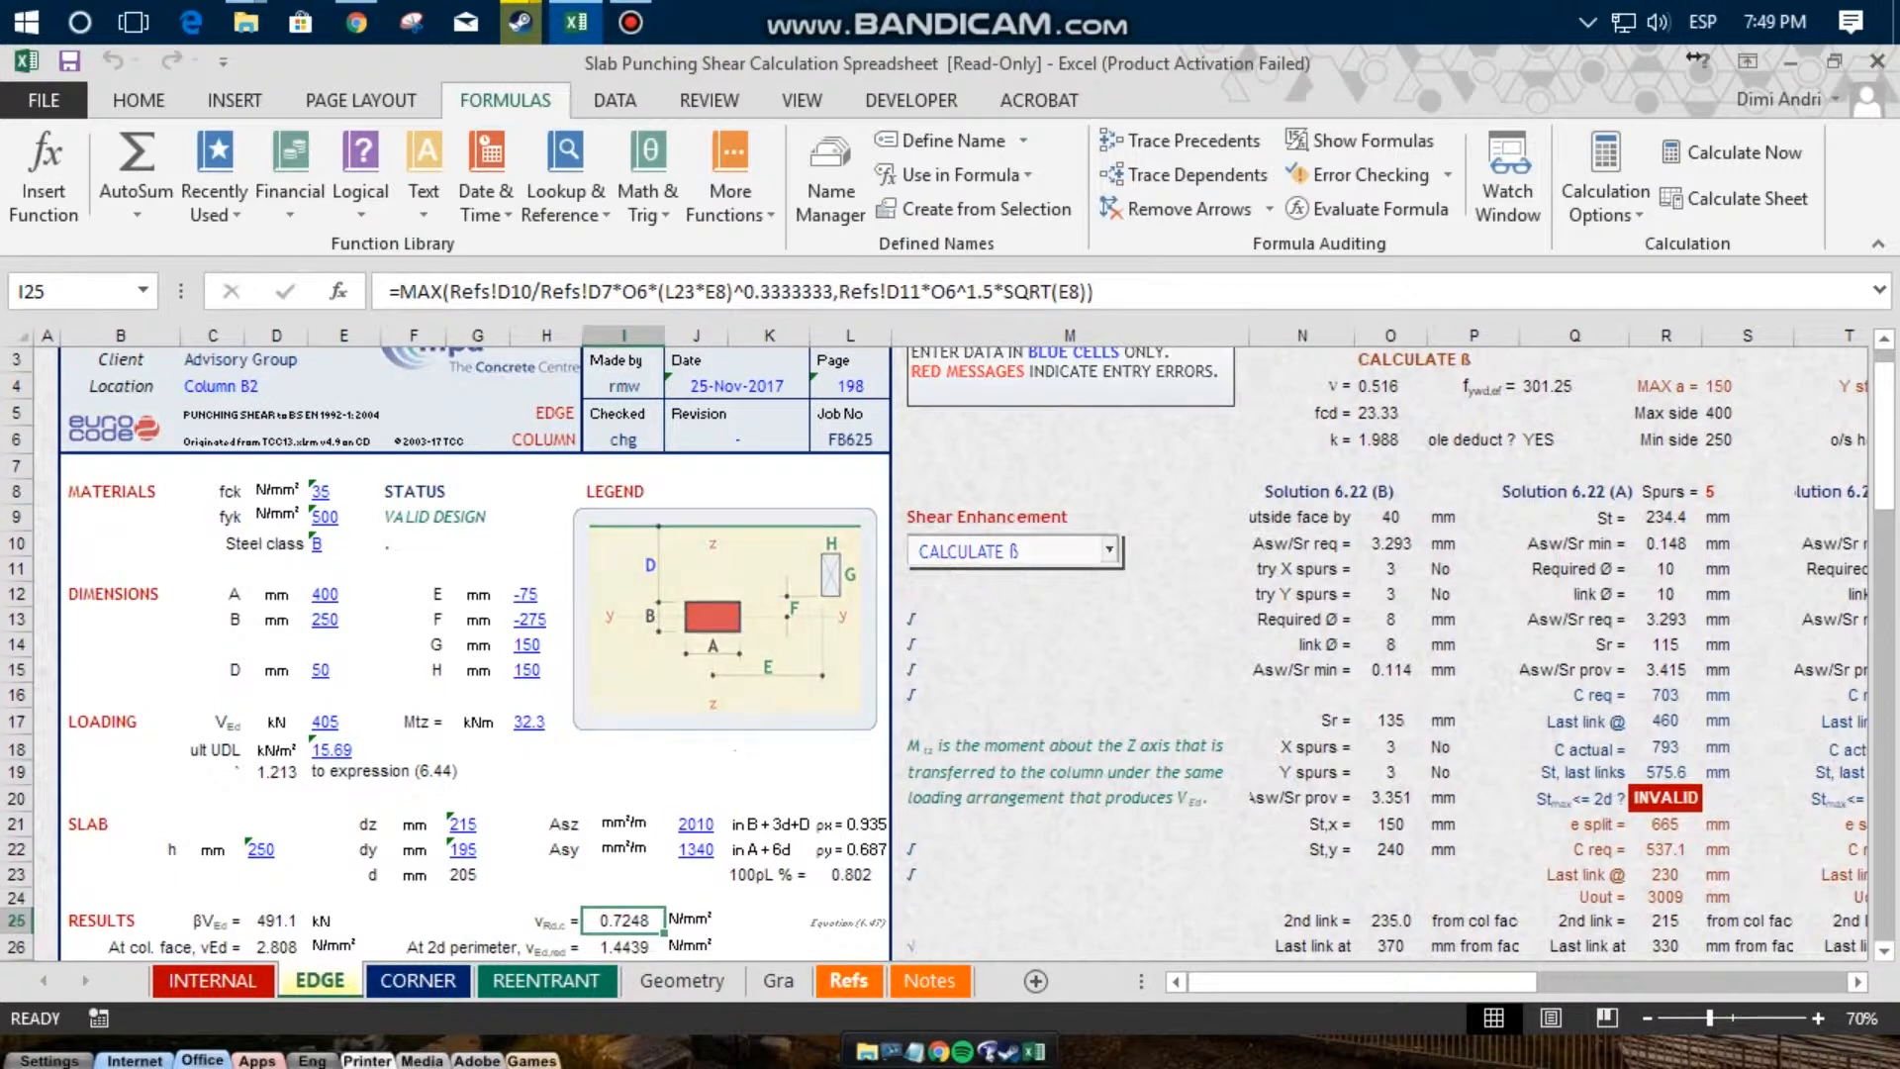
click(849, 981)
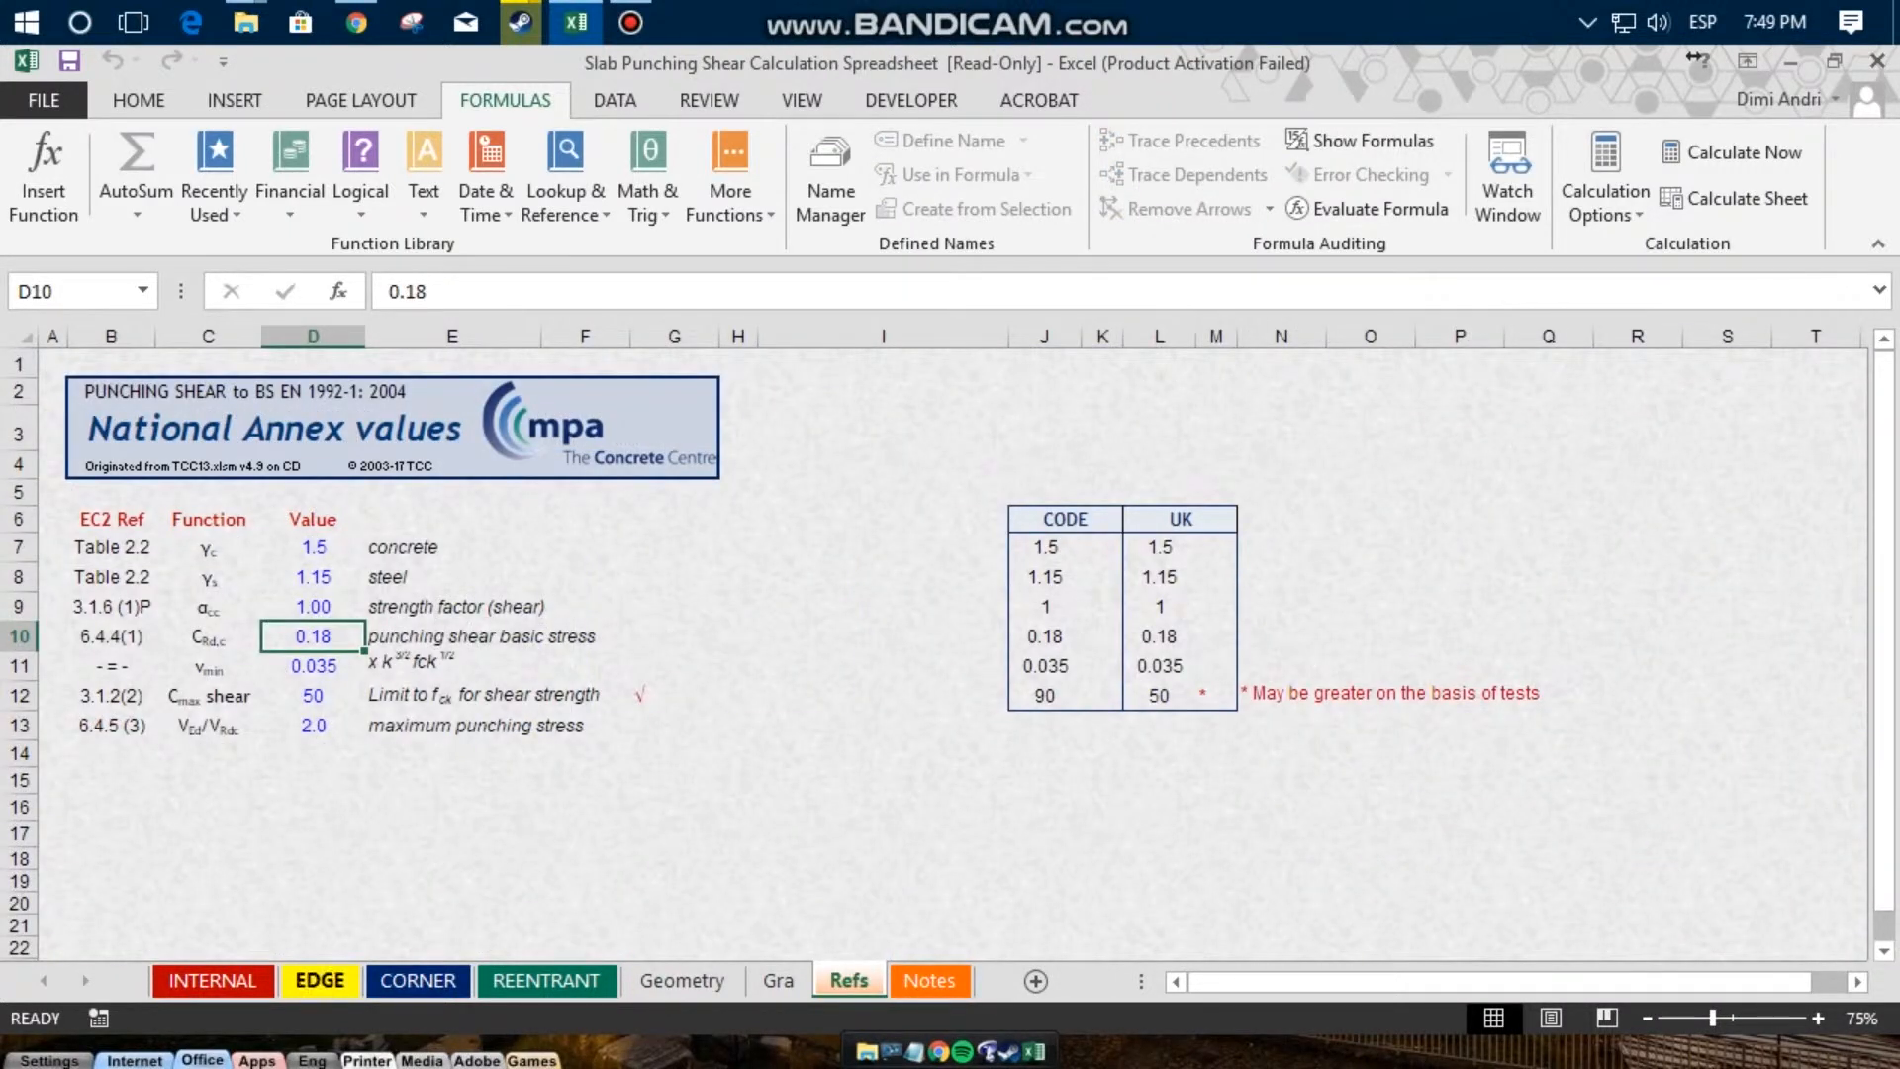
click(319, 981)
drag(540, 291, 614, 291)
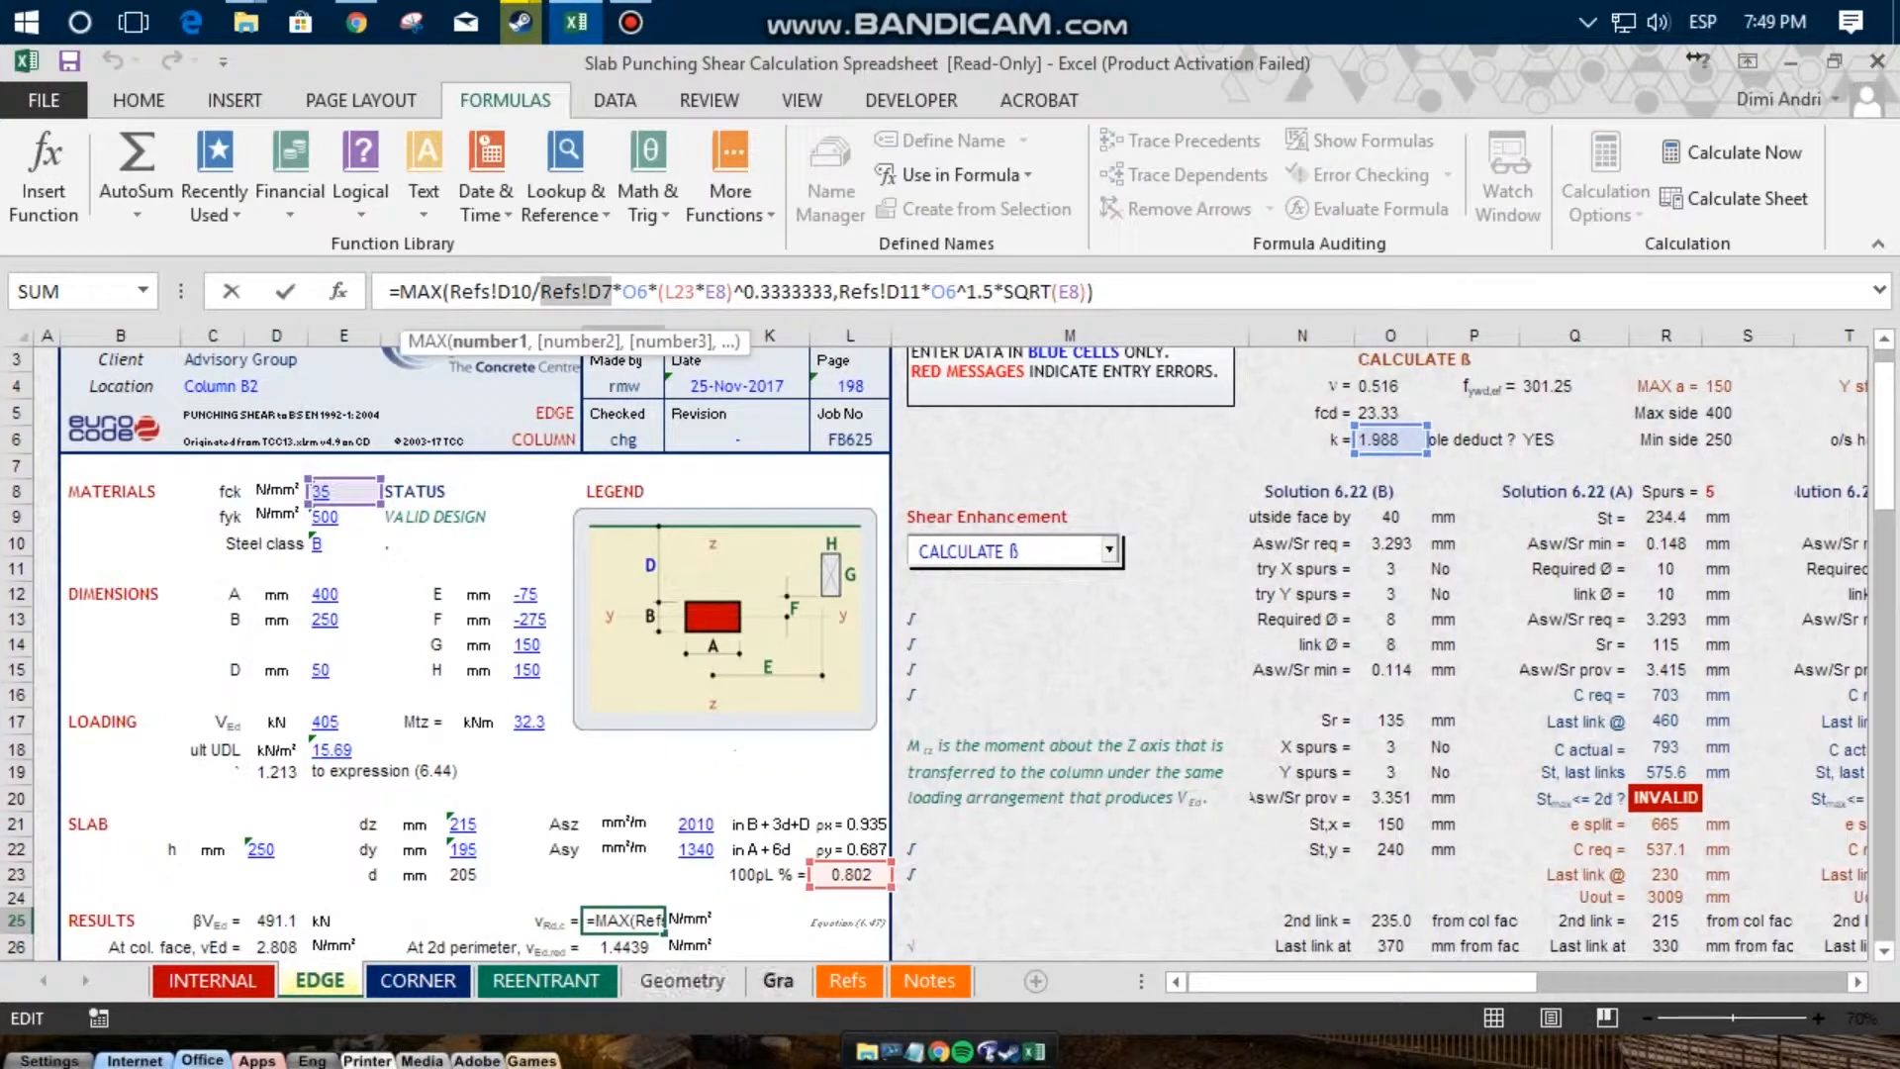
click(848, 981)
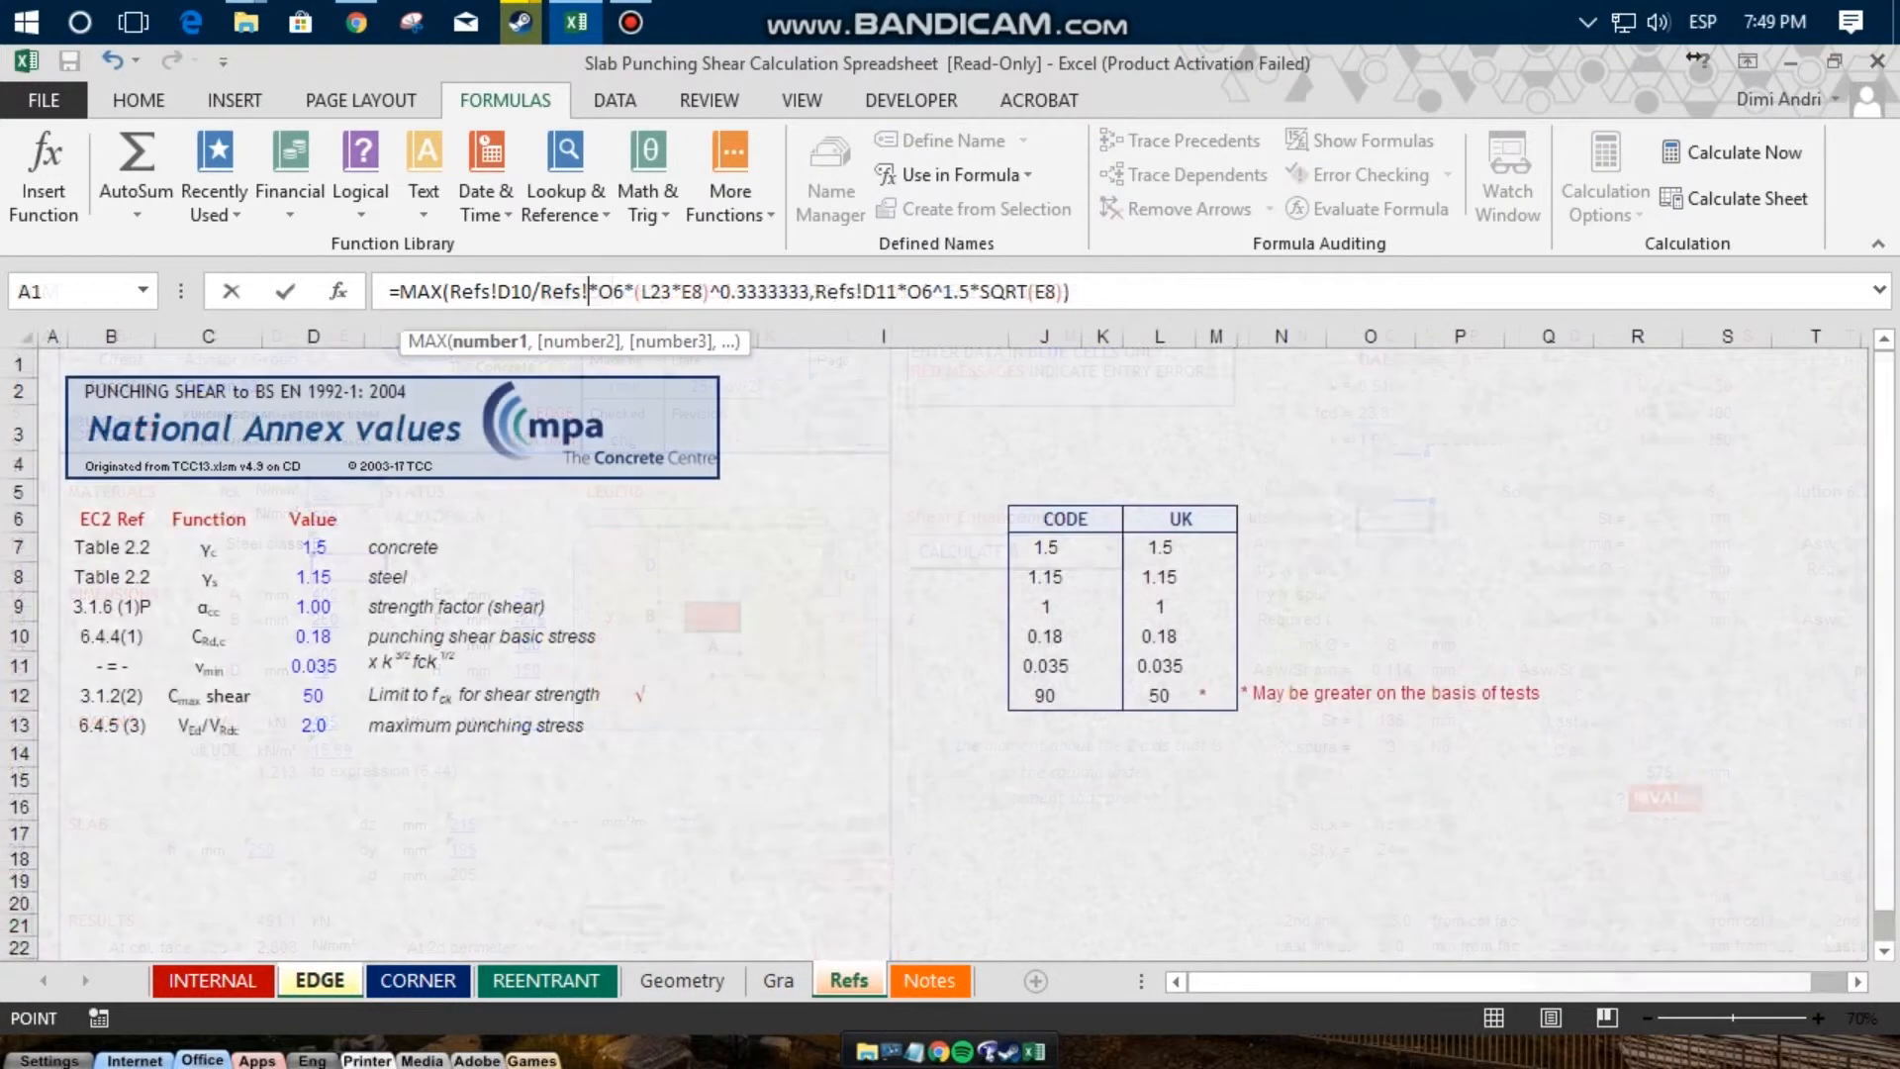
click(313, 577)
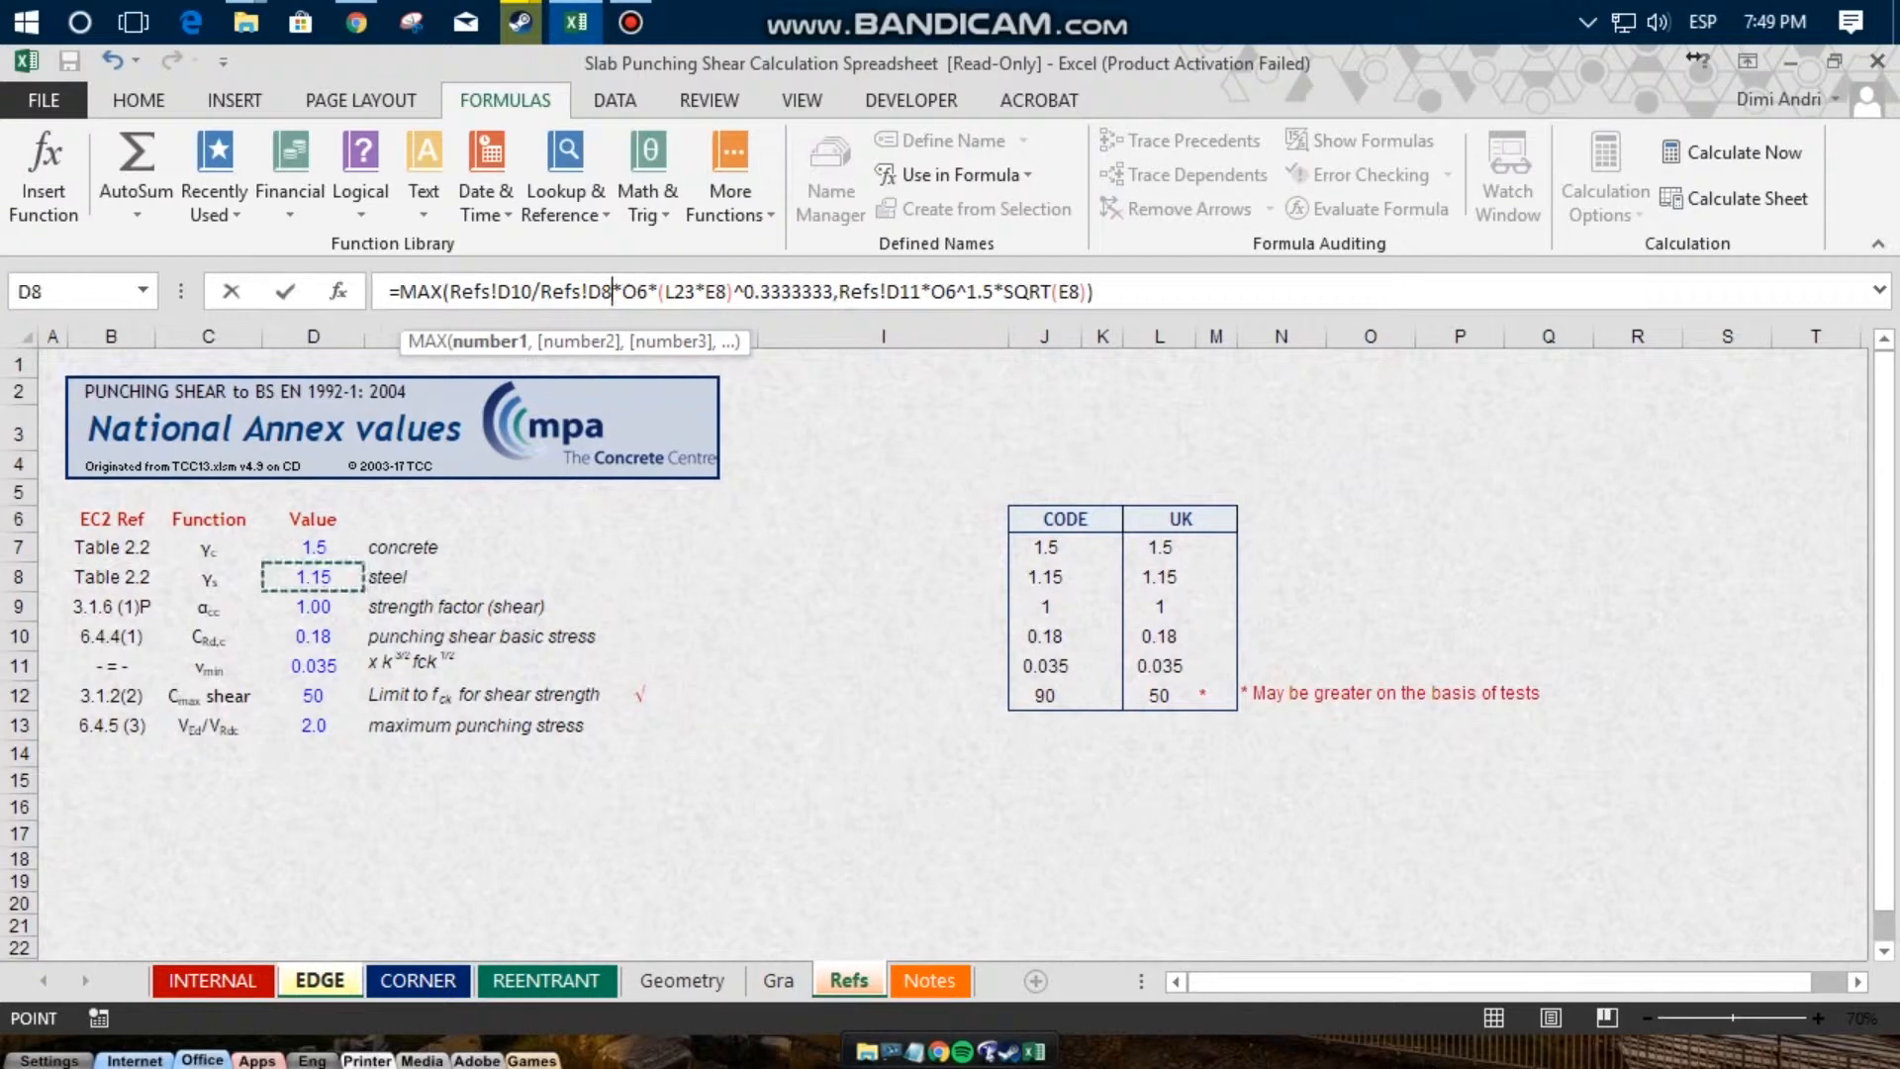
key(Escape)
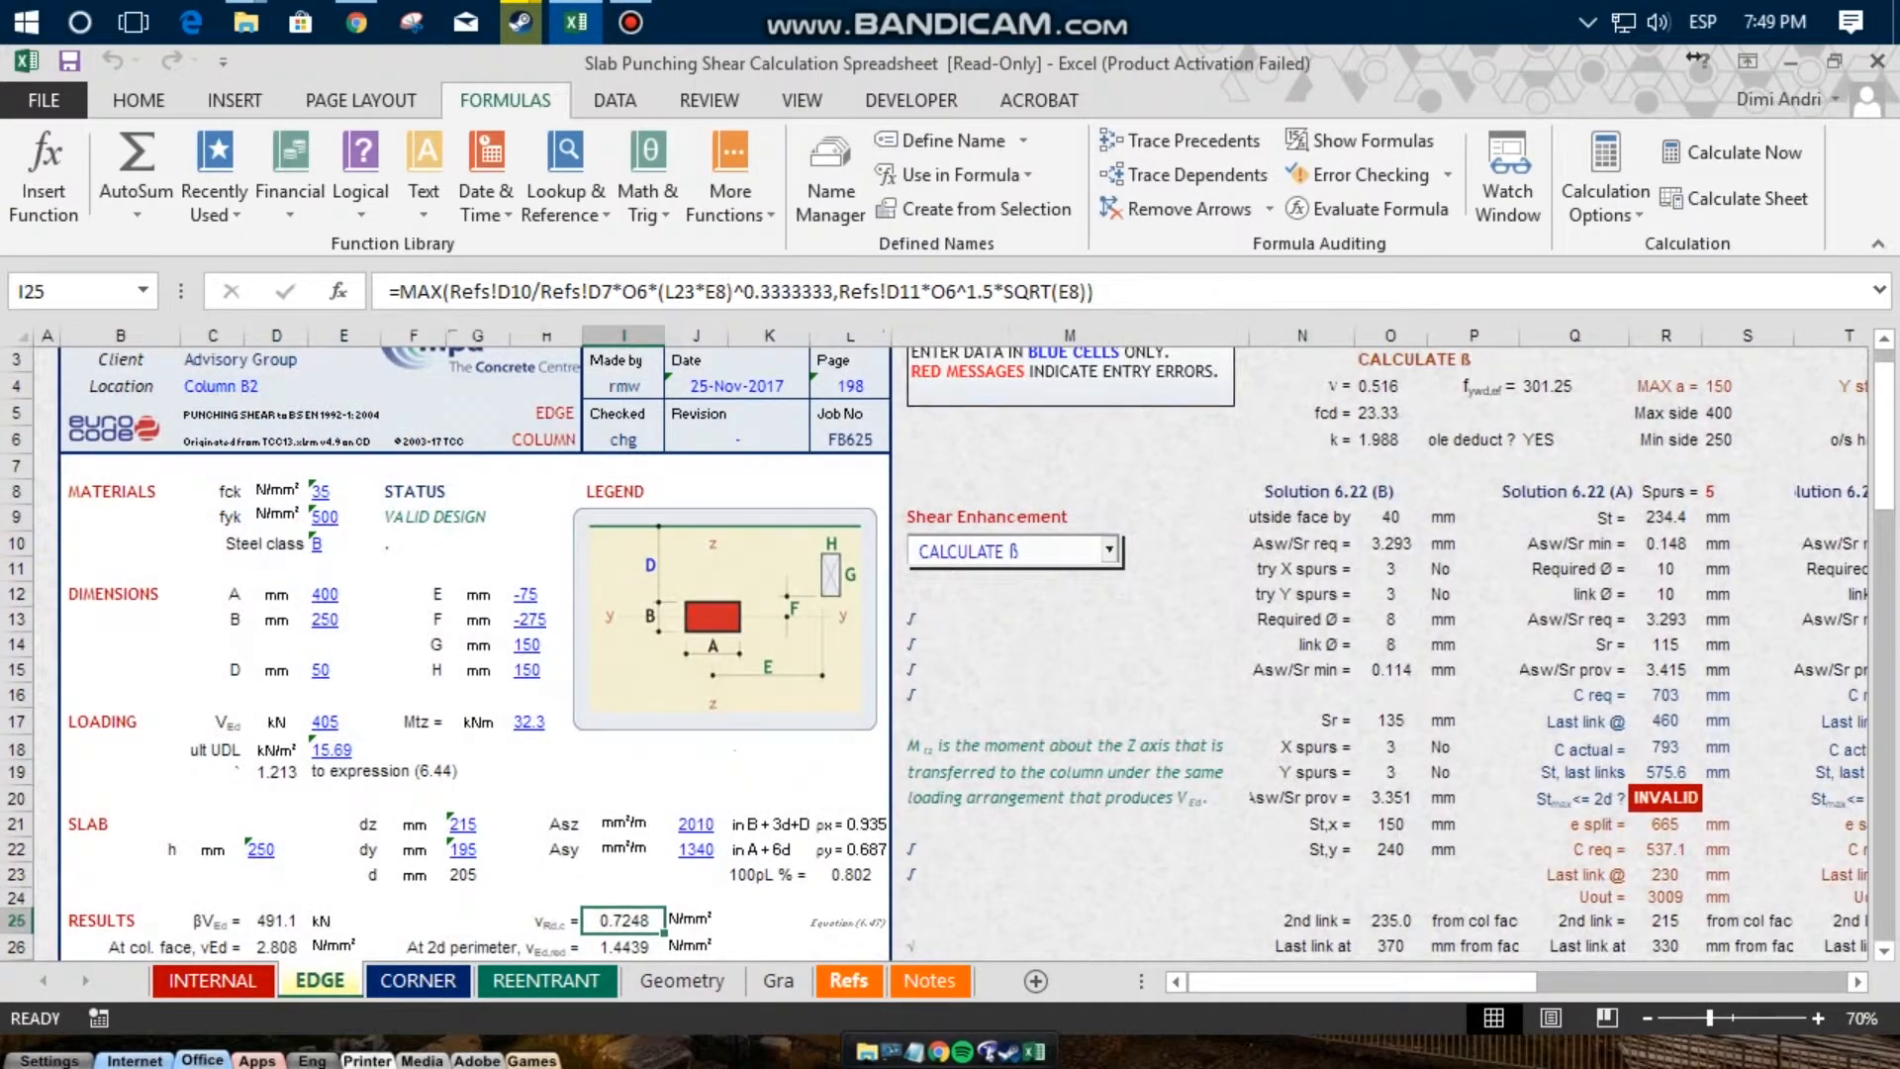
Step: Look up the concrete factor γc in cell D7 of the Refs sheet and return to the EDGE sheet
click(849, 981)
key(Up)
key(Up)
key(Up)
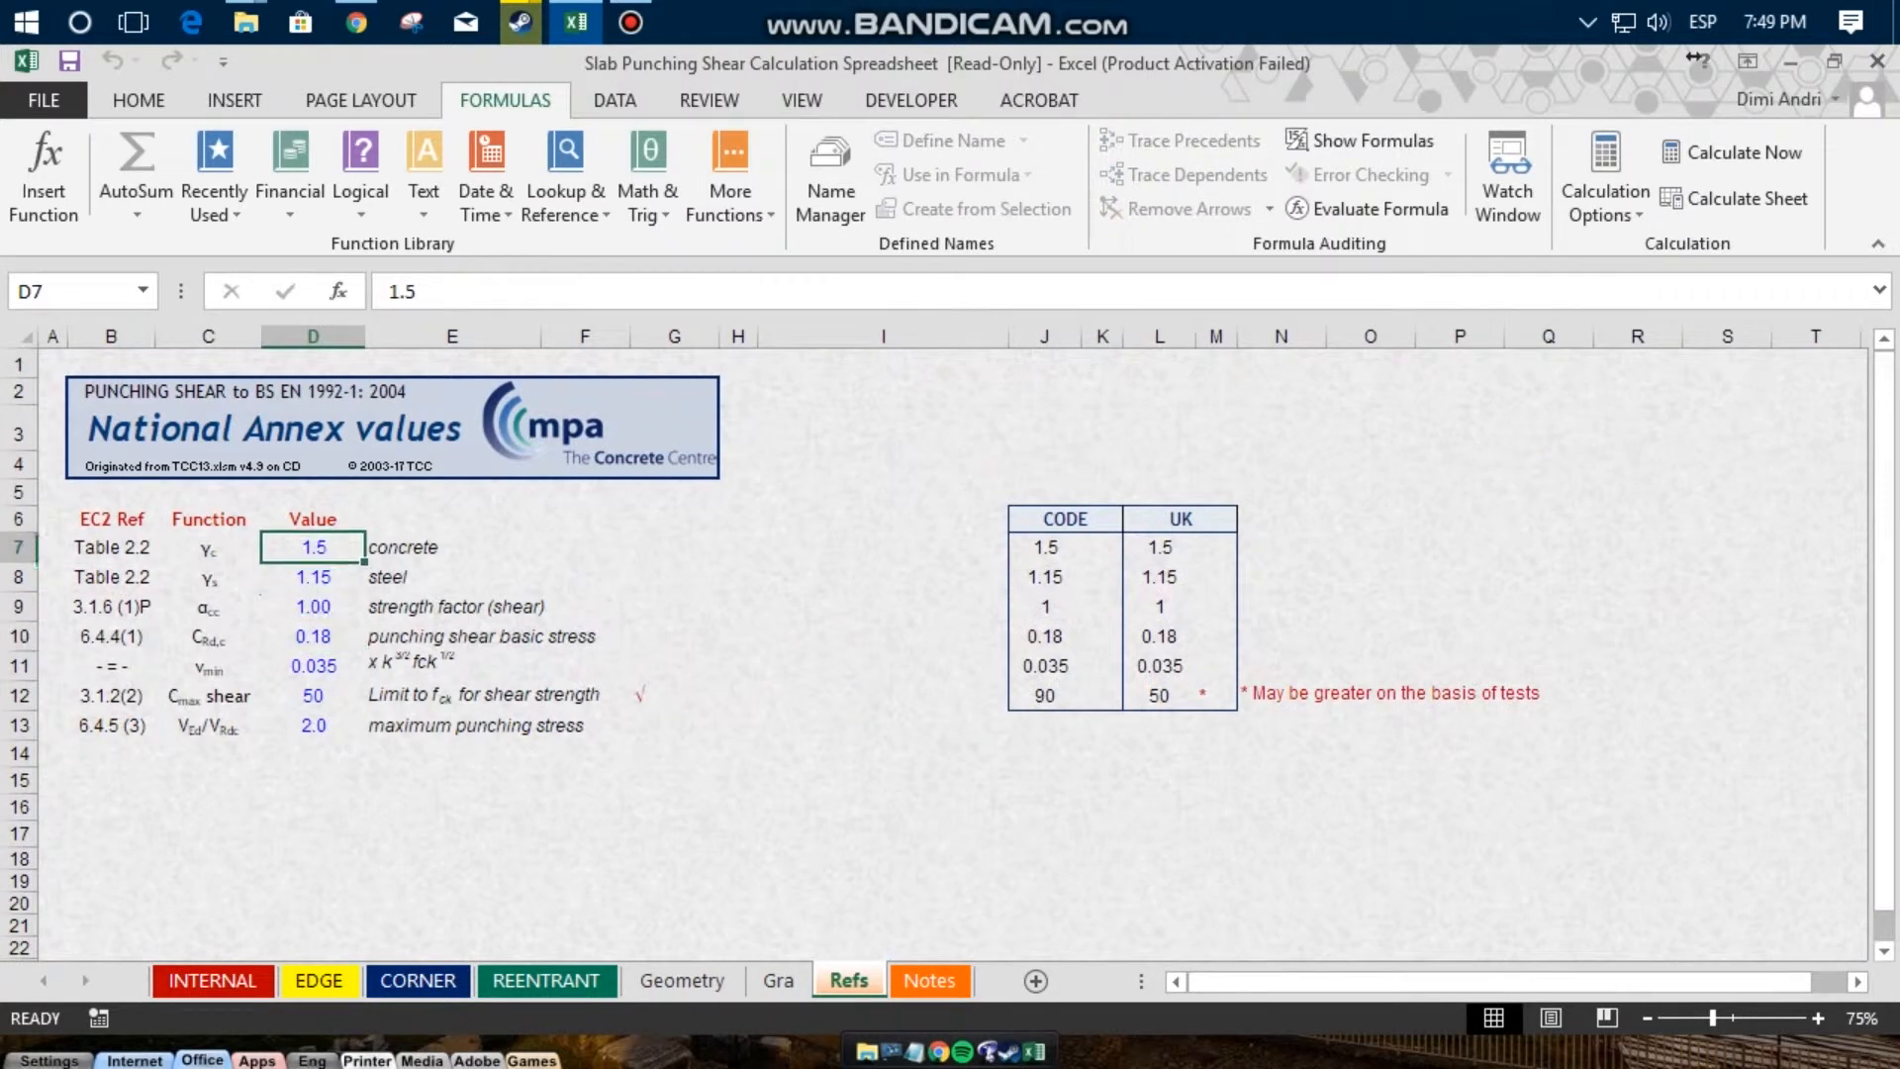
click(319, 981)
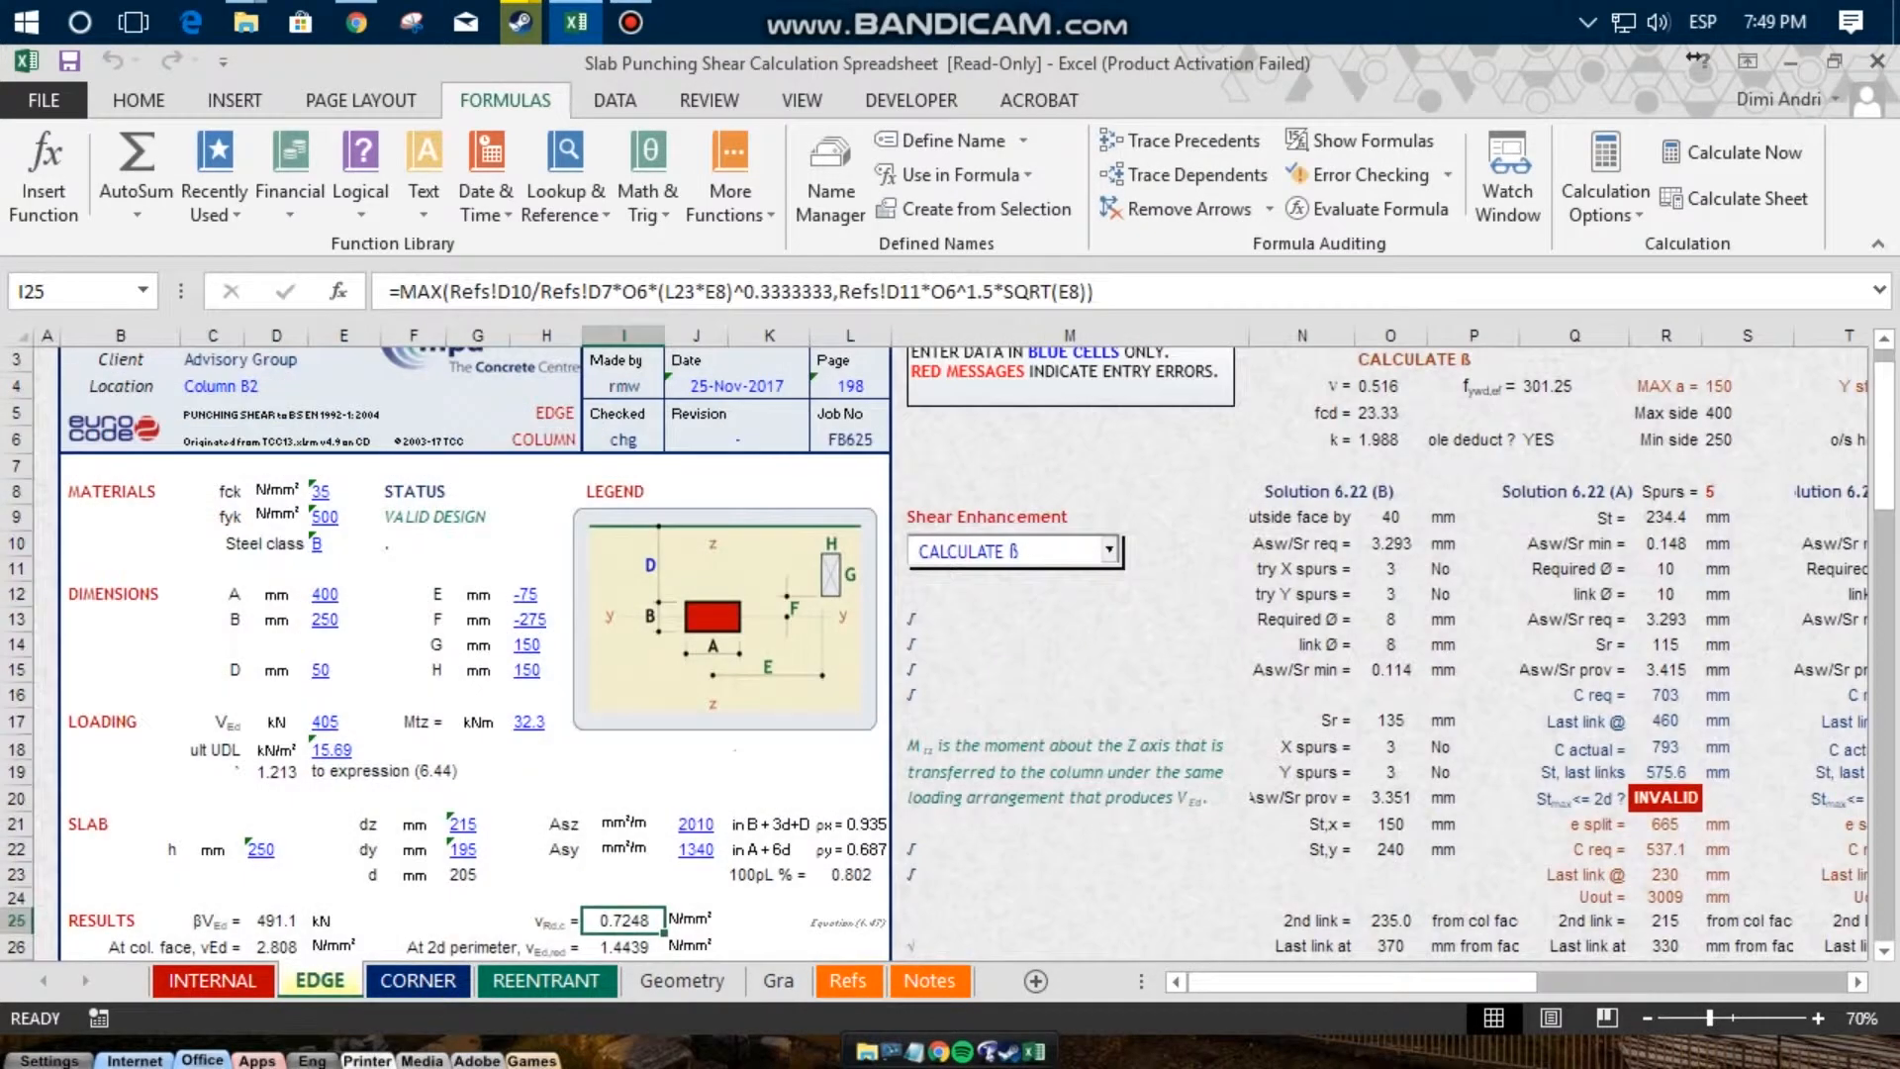
Step: Highlight the O6 term in the vRd,c formula to trace it to the k factor on the EDGE sheet
drag(622, 292, 717, 292)
key(Escape)
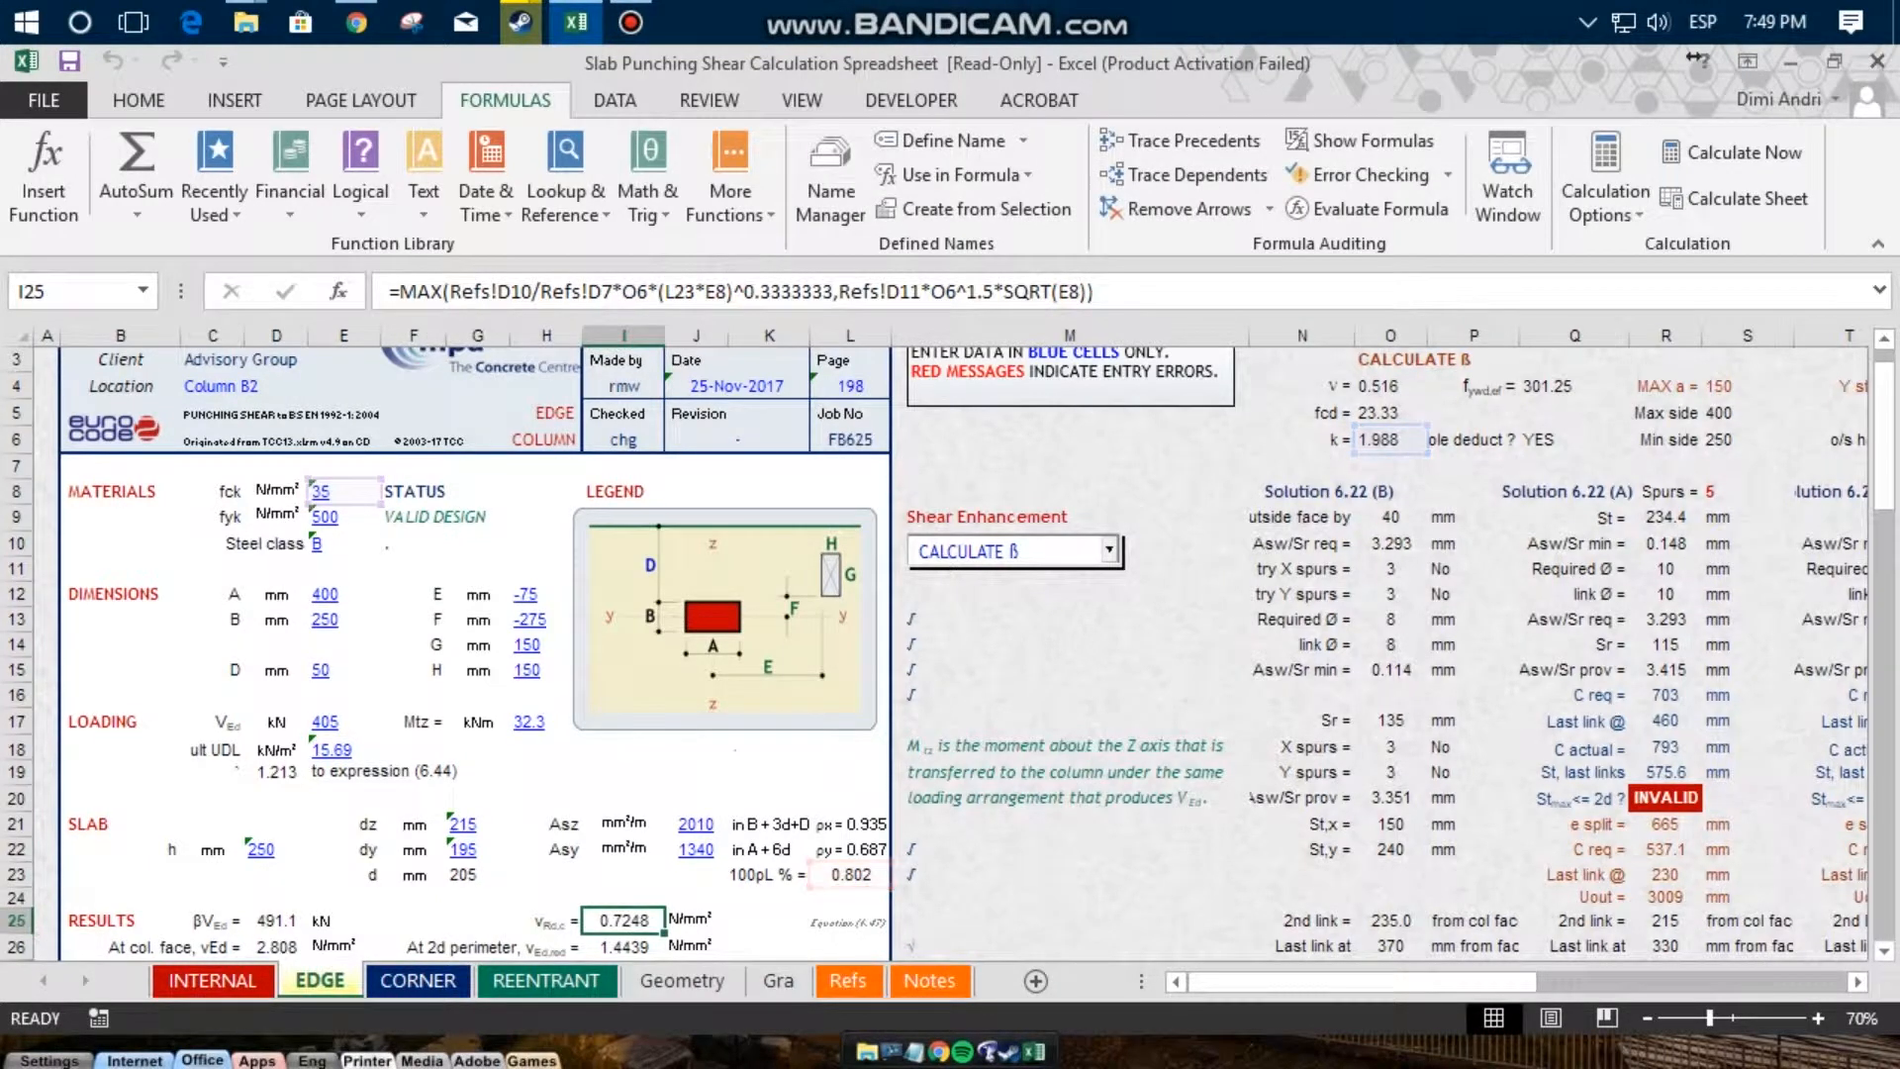
drag(450, 292, 648, 292)
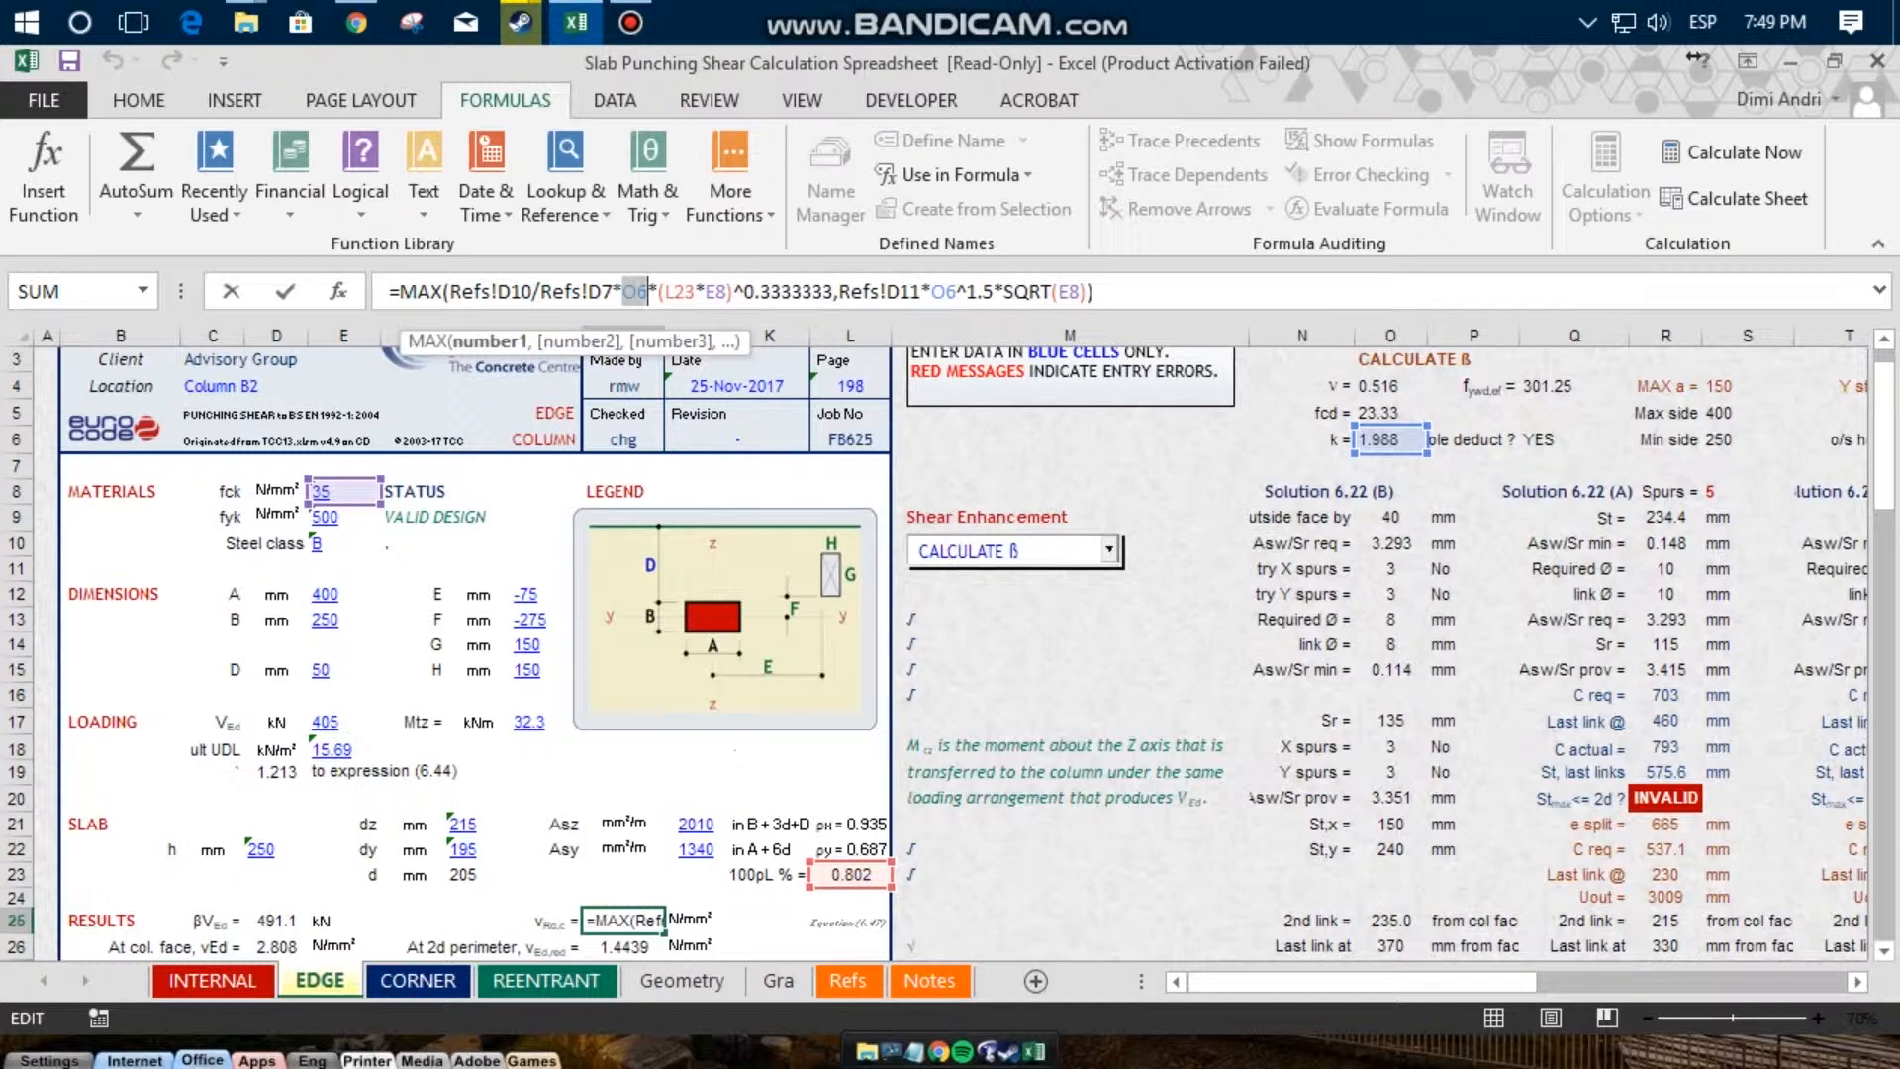
Step: Leave the vRd,c formula without editing it and add a new blank worksheet after EDGE
key(Escape)
click(1036, 981)
click(227, 578)
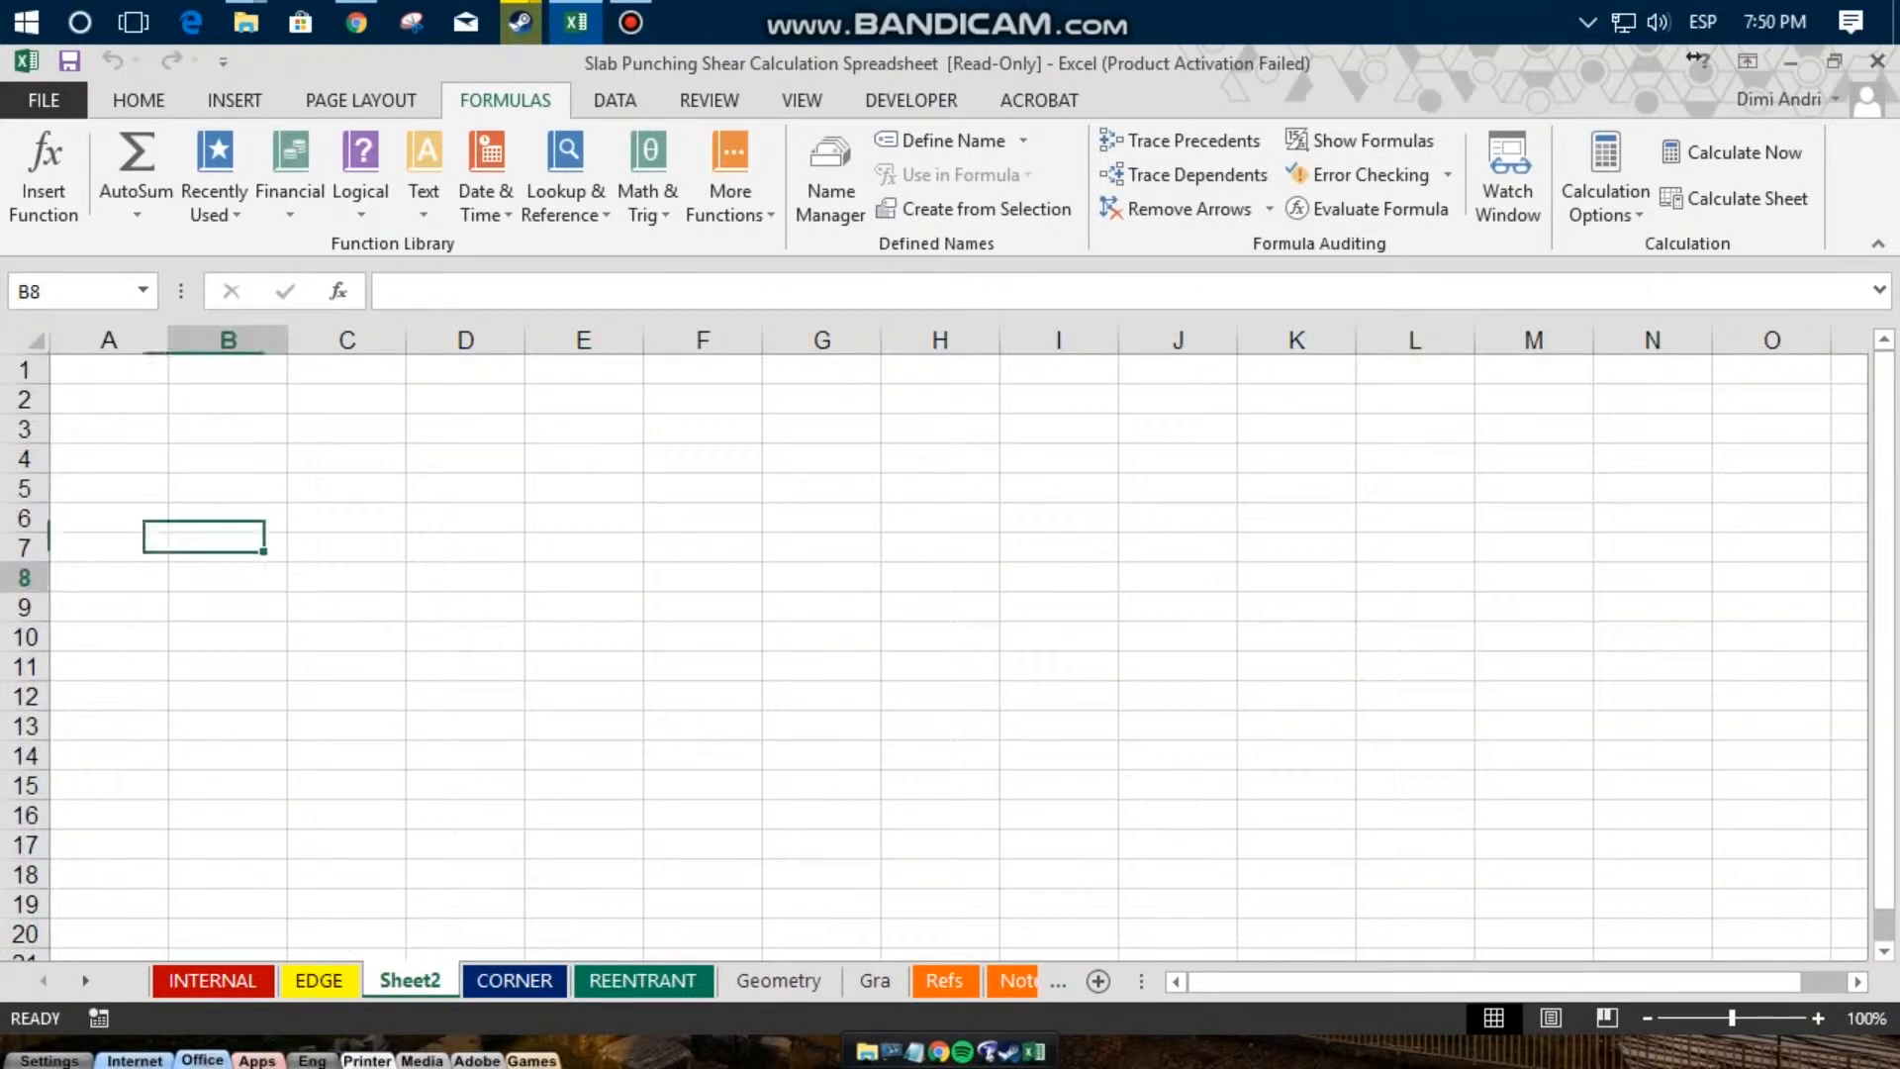
Step: Enter the heading Inputs in cell A3 and the heading Outputs in cell A8 of Sheet2
click(109, 430)
text(Inputs)
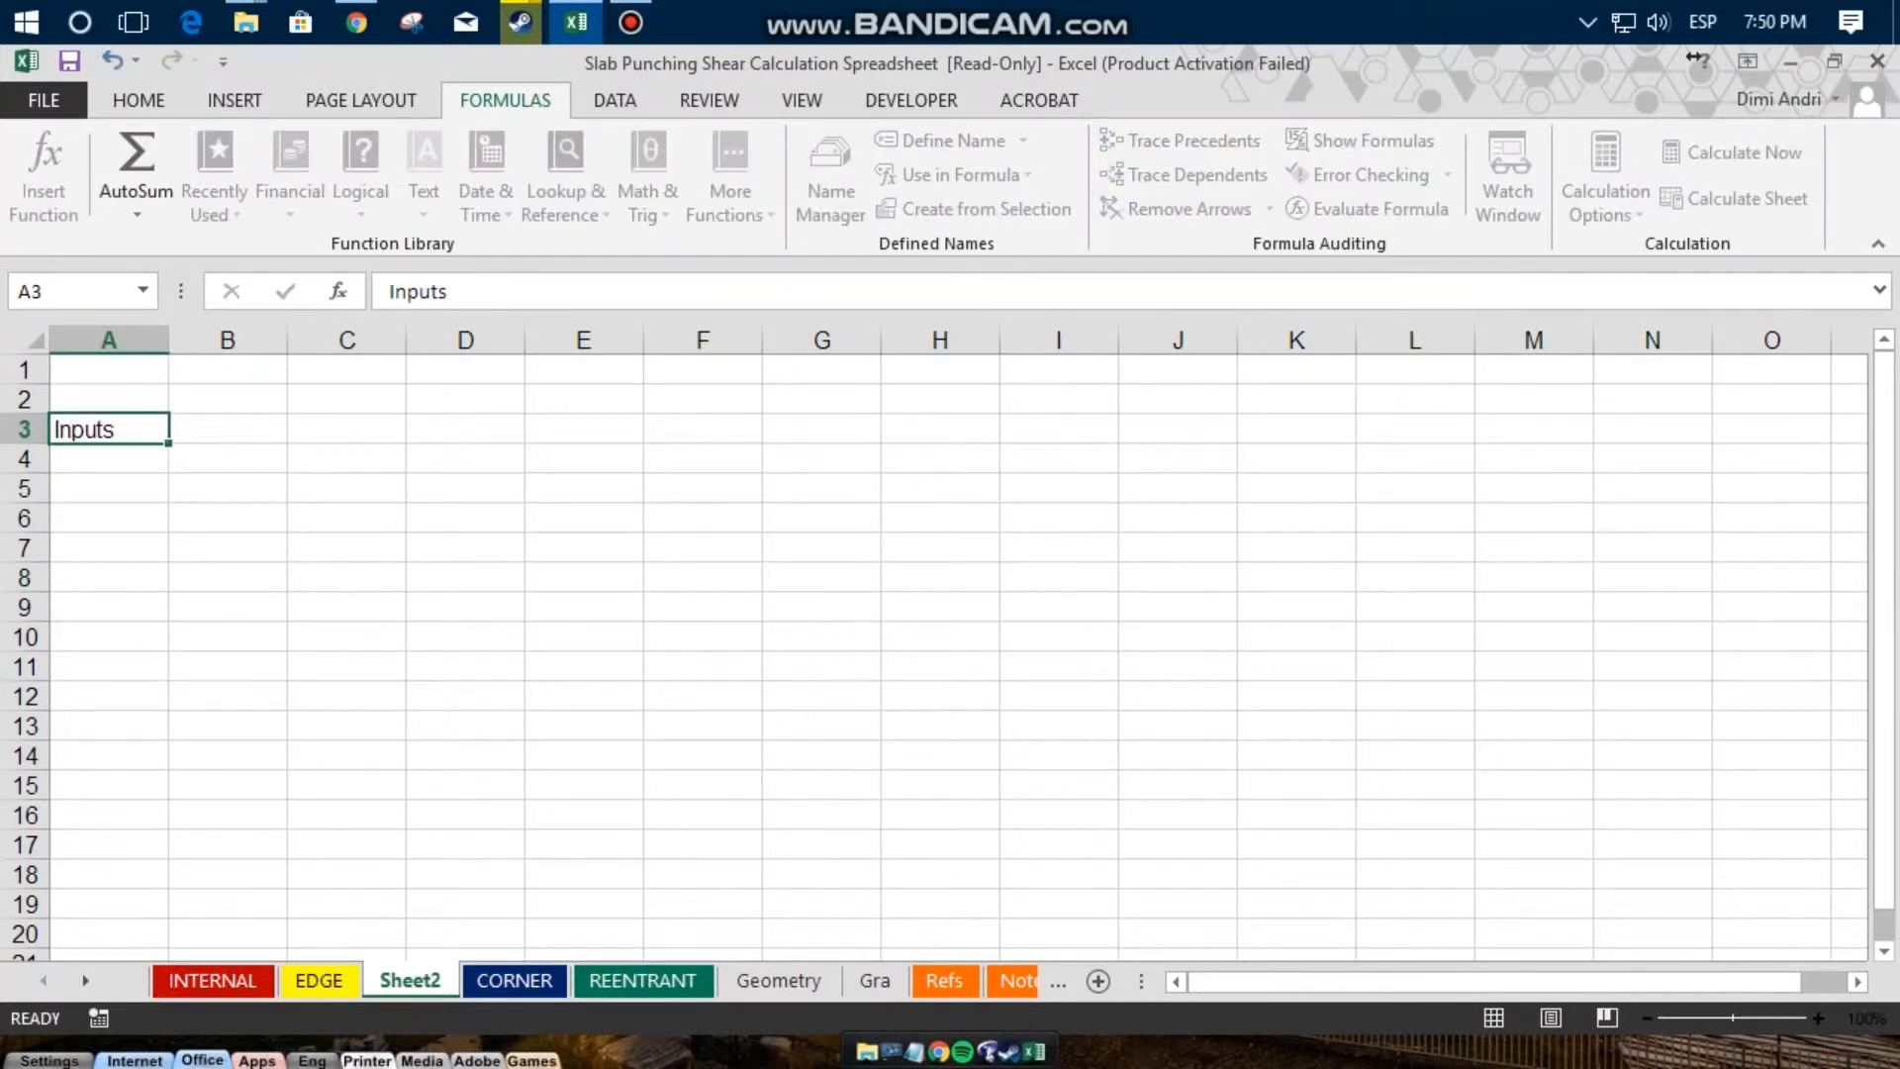
key(Return)
key(Return)
key(Return)
key(Return)
key(Return)
text(O)
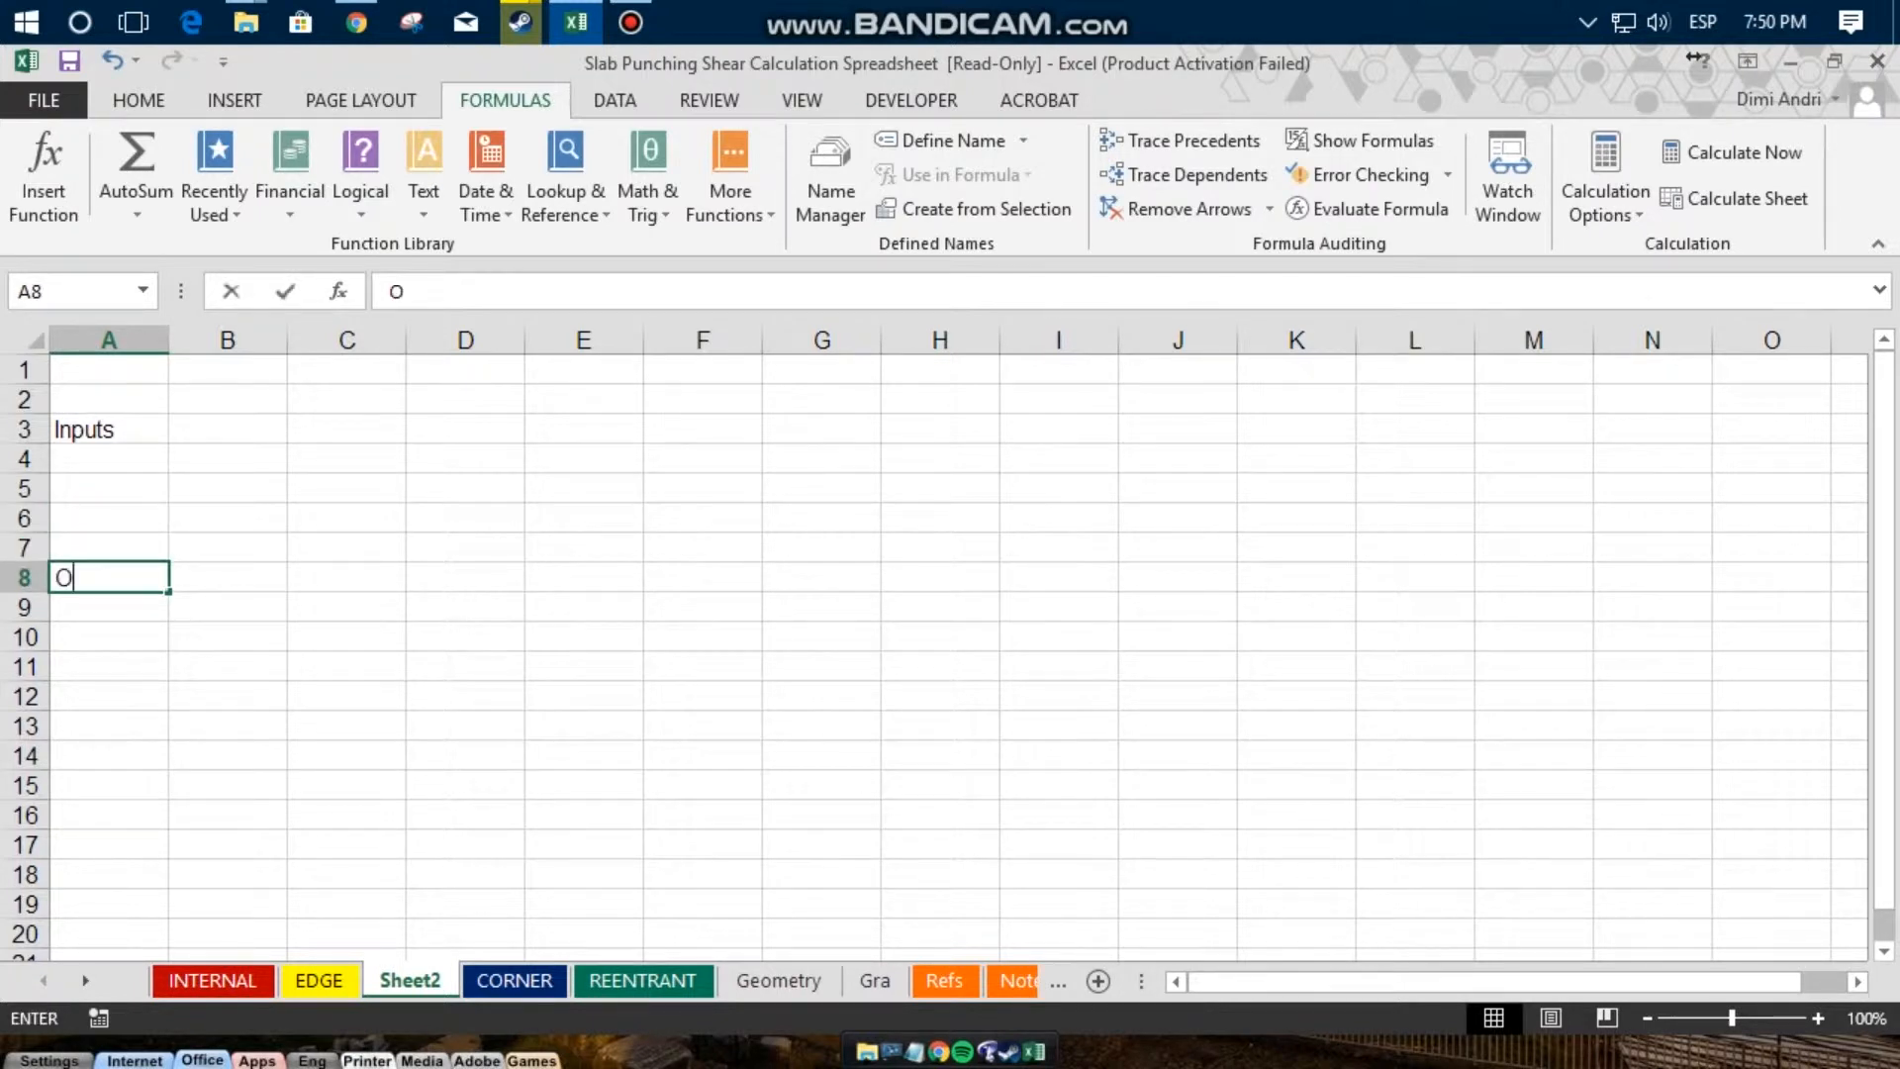
text(utputs)
key(Up)
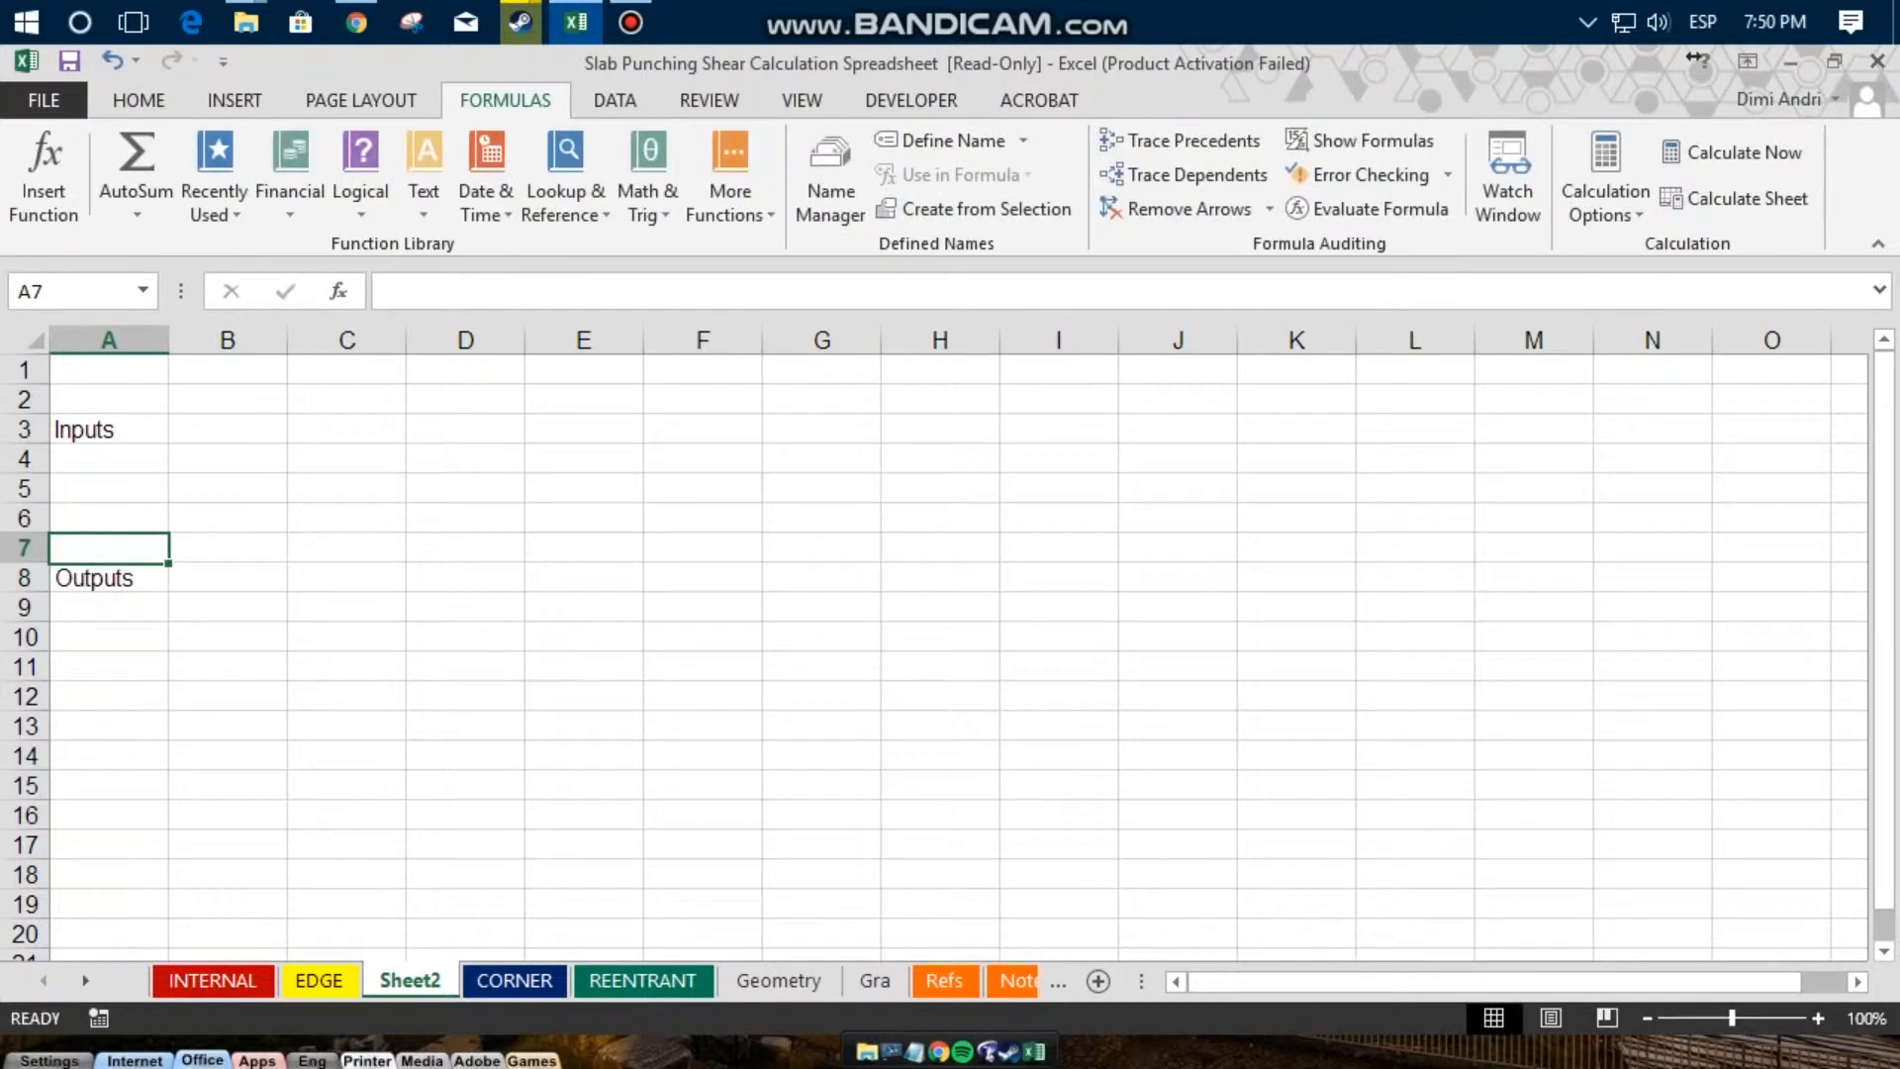
Step: Label the two input rows under Inputs as d in A4 and r in A5
key(Right)
key(Up)
key(Up)
key(Up)
key(Left)
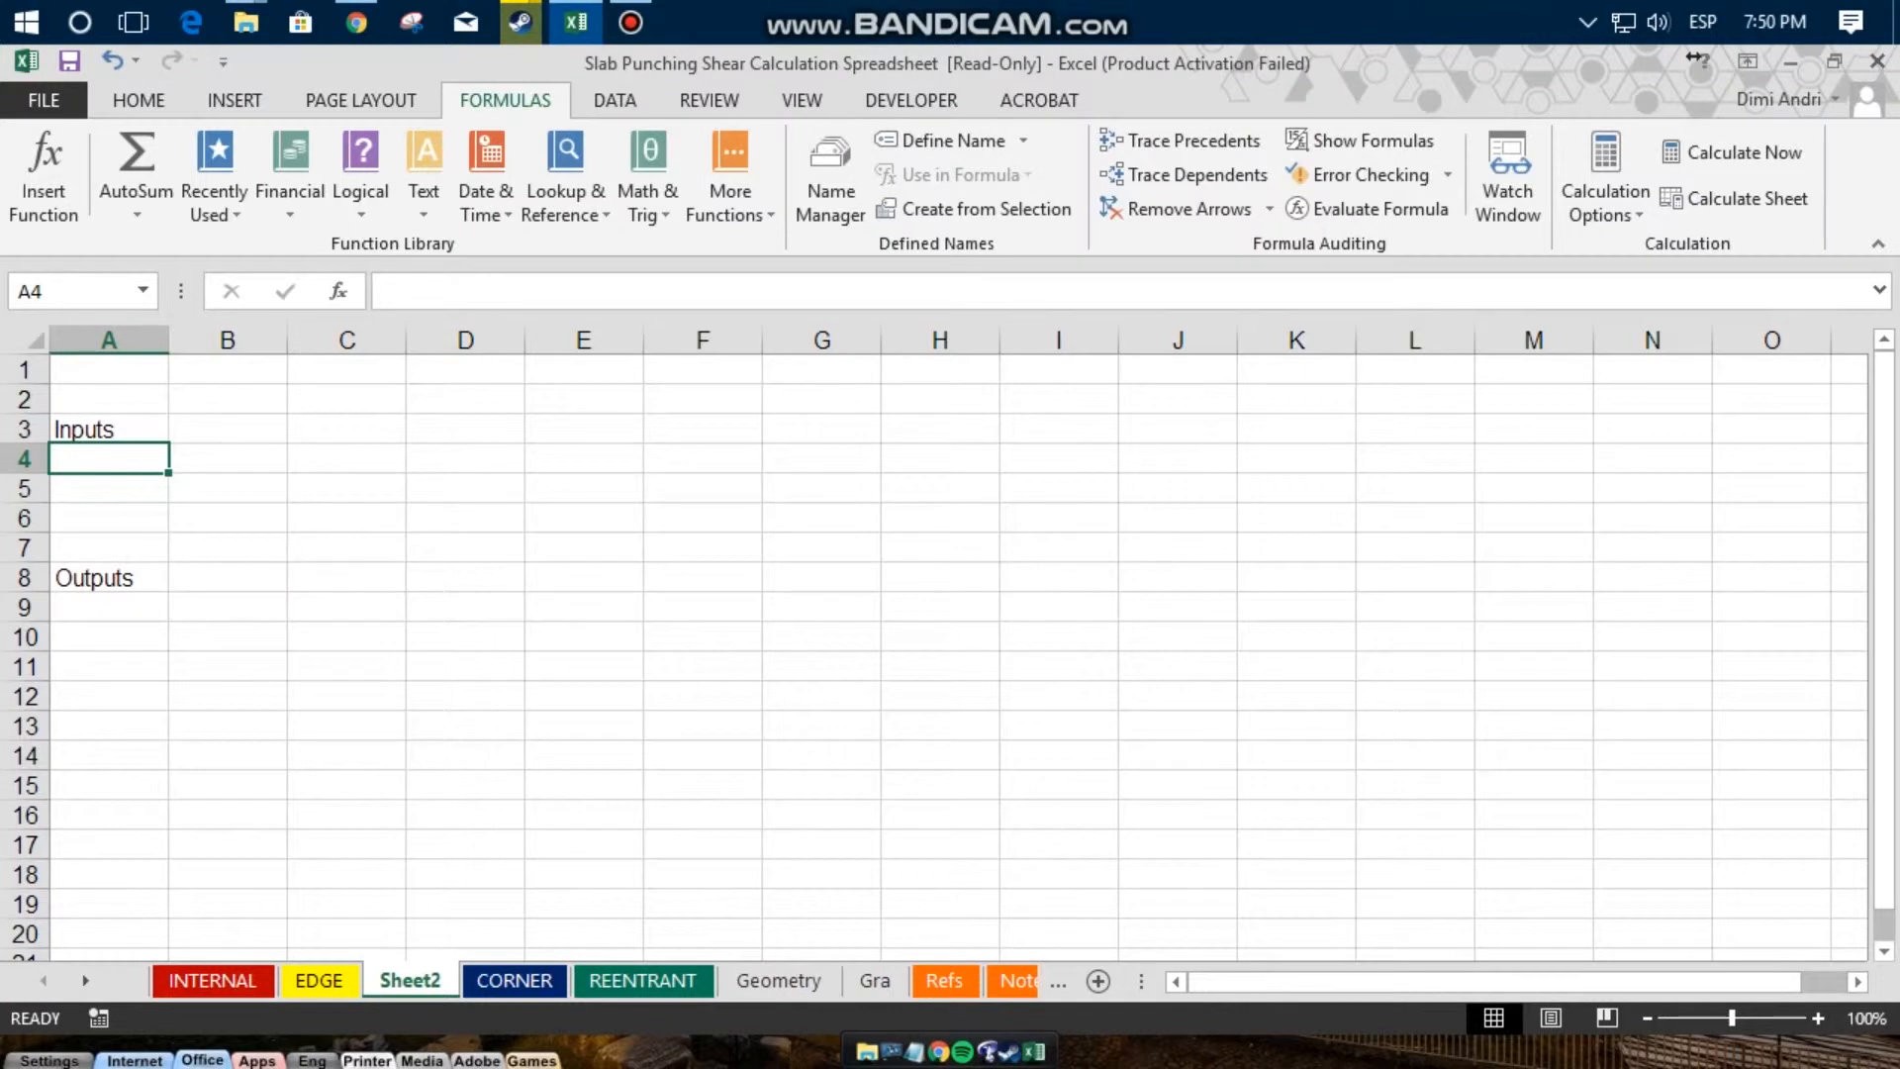
text(d)
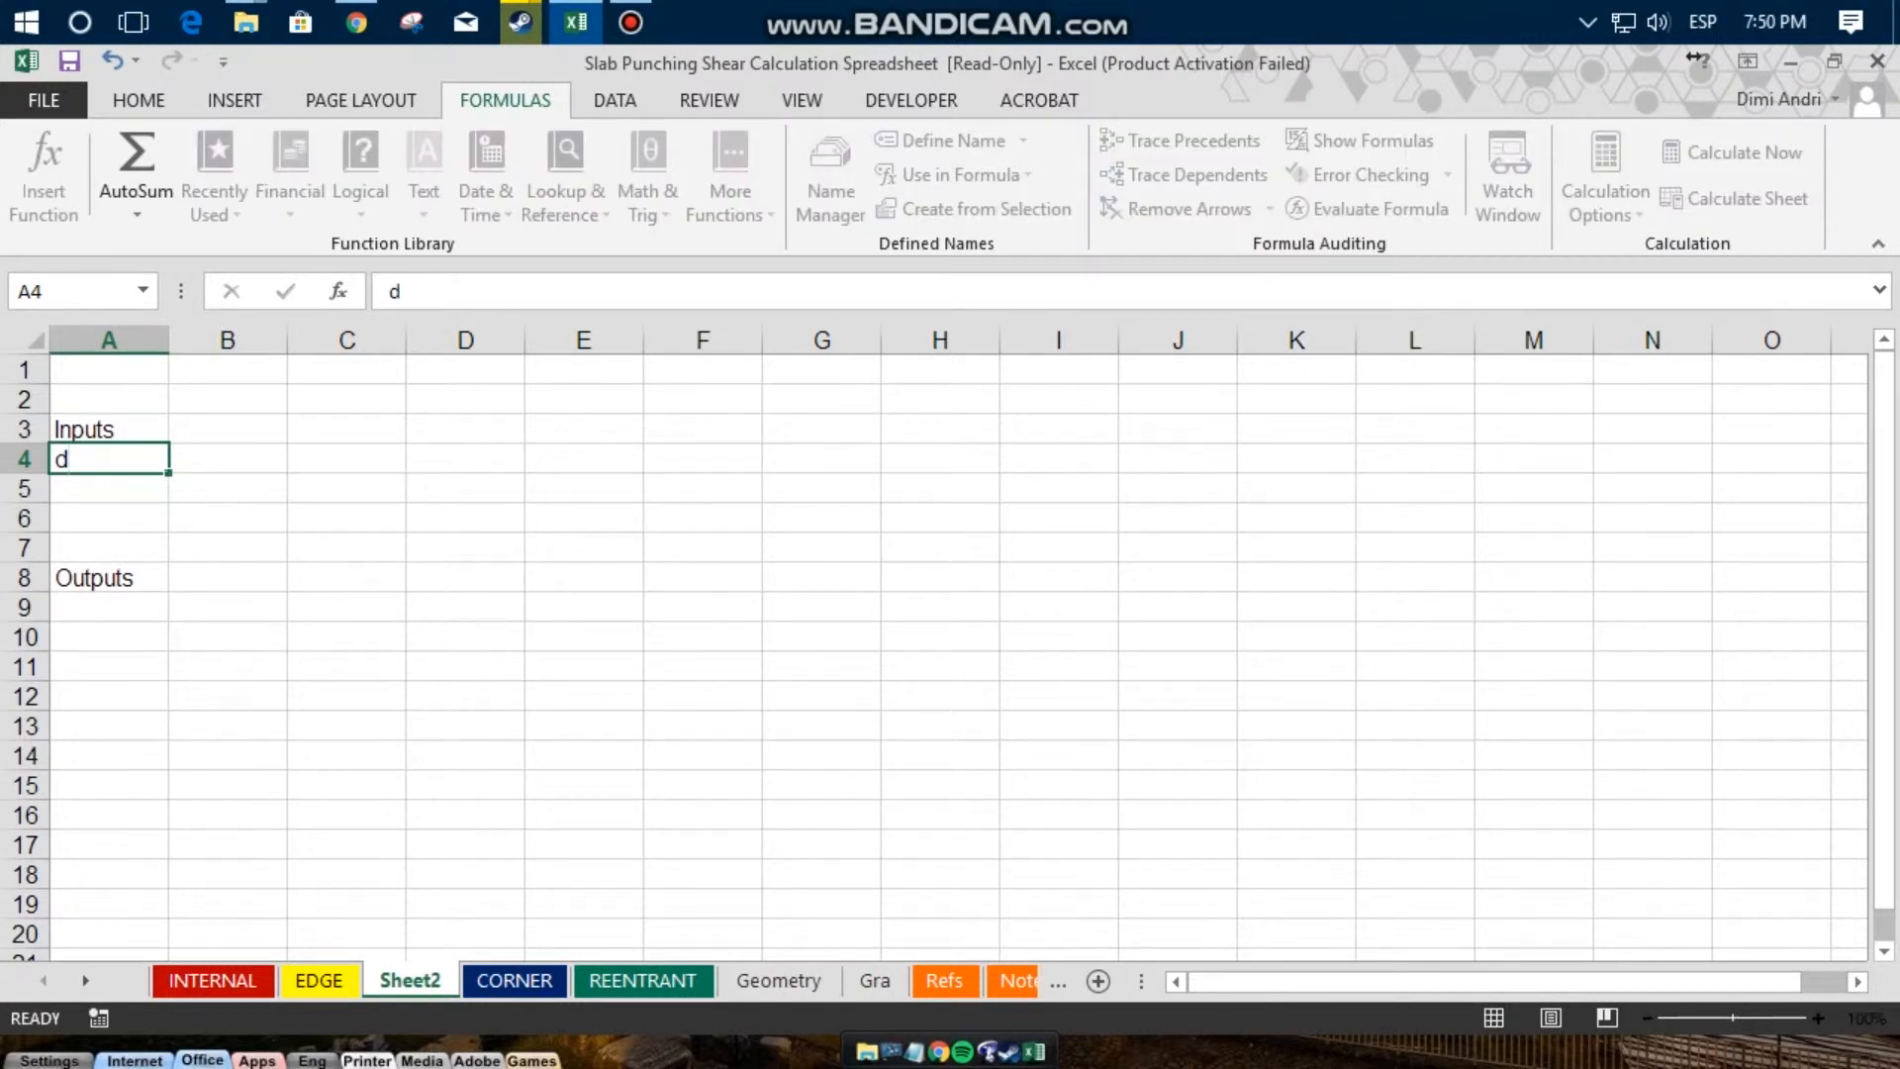
key(Return)
text(r)
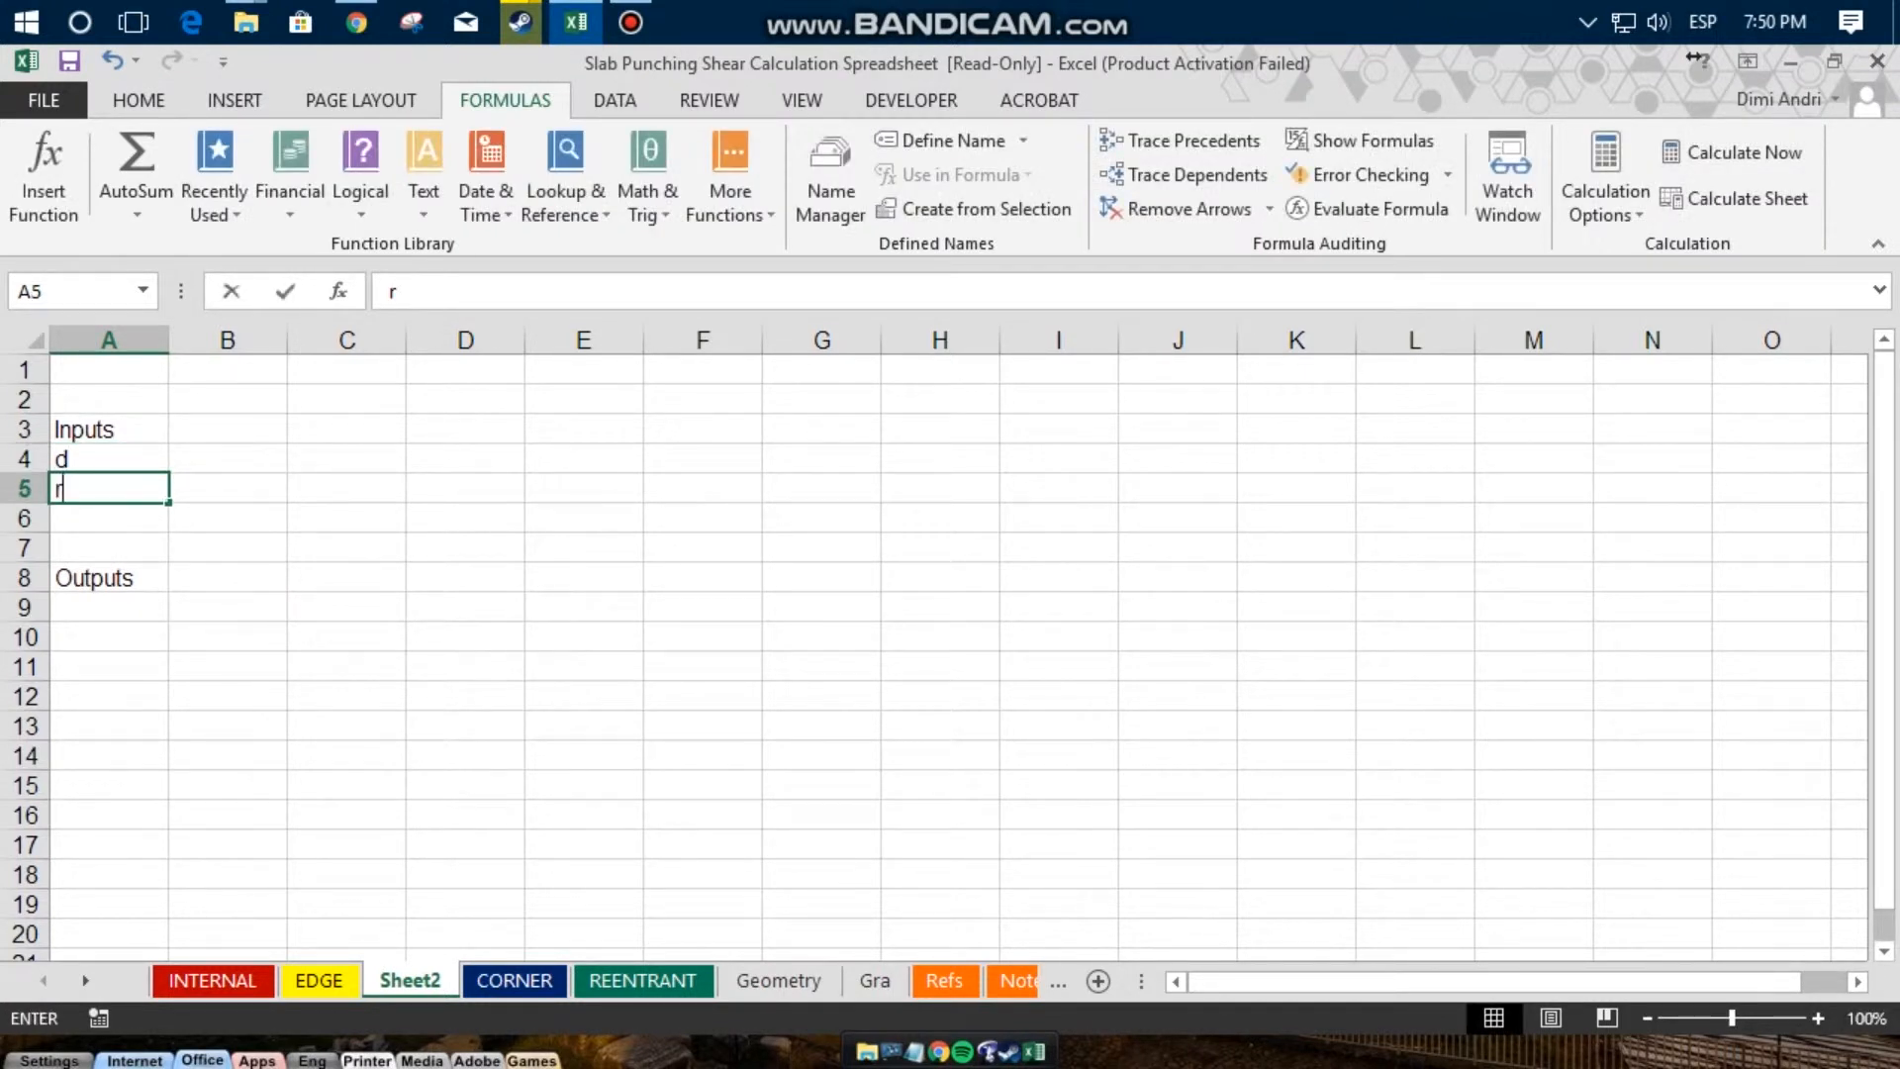
key(Return)
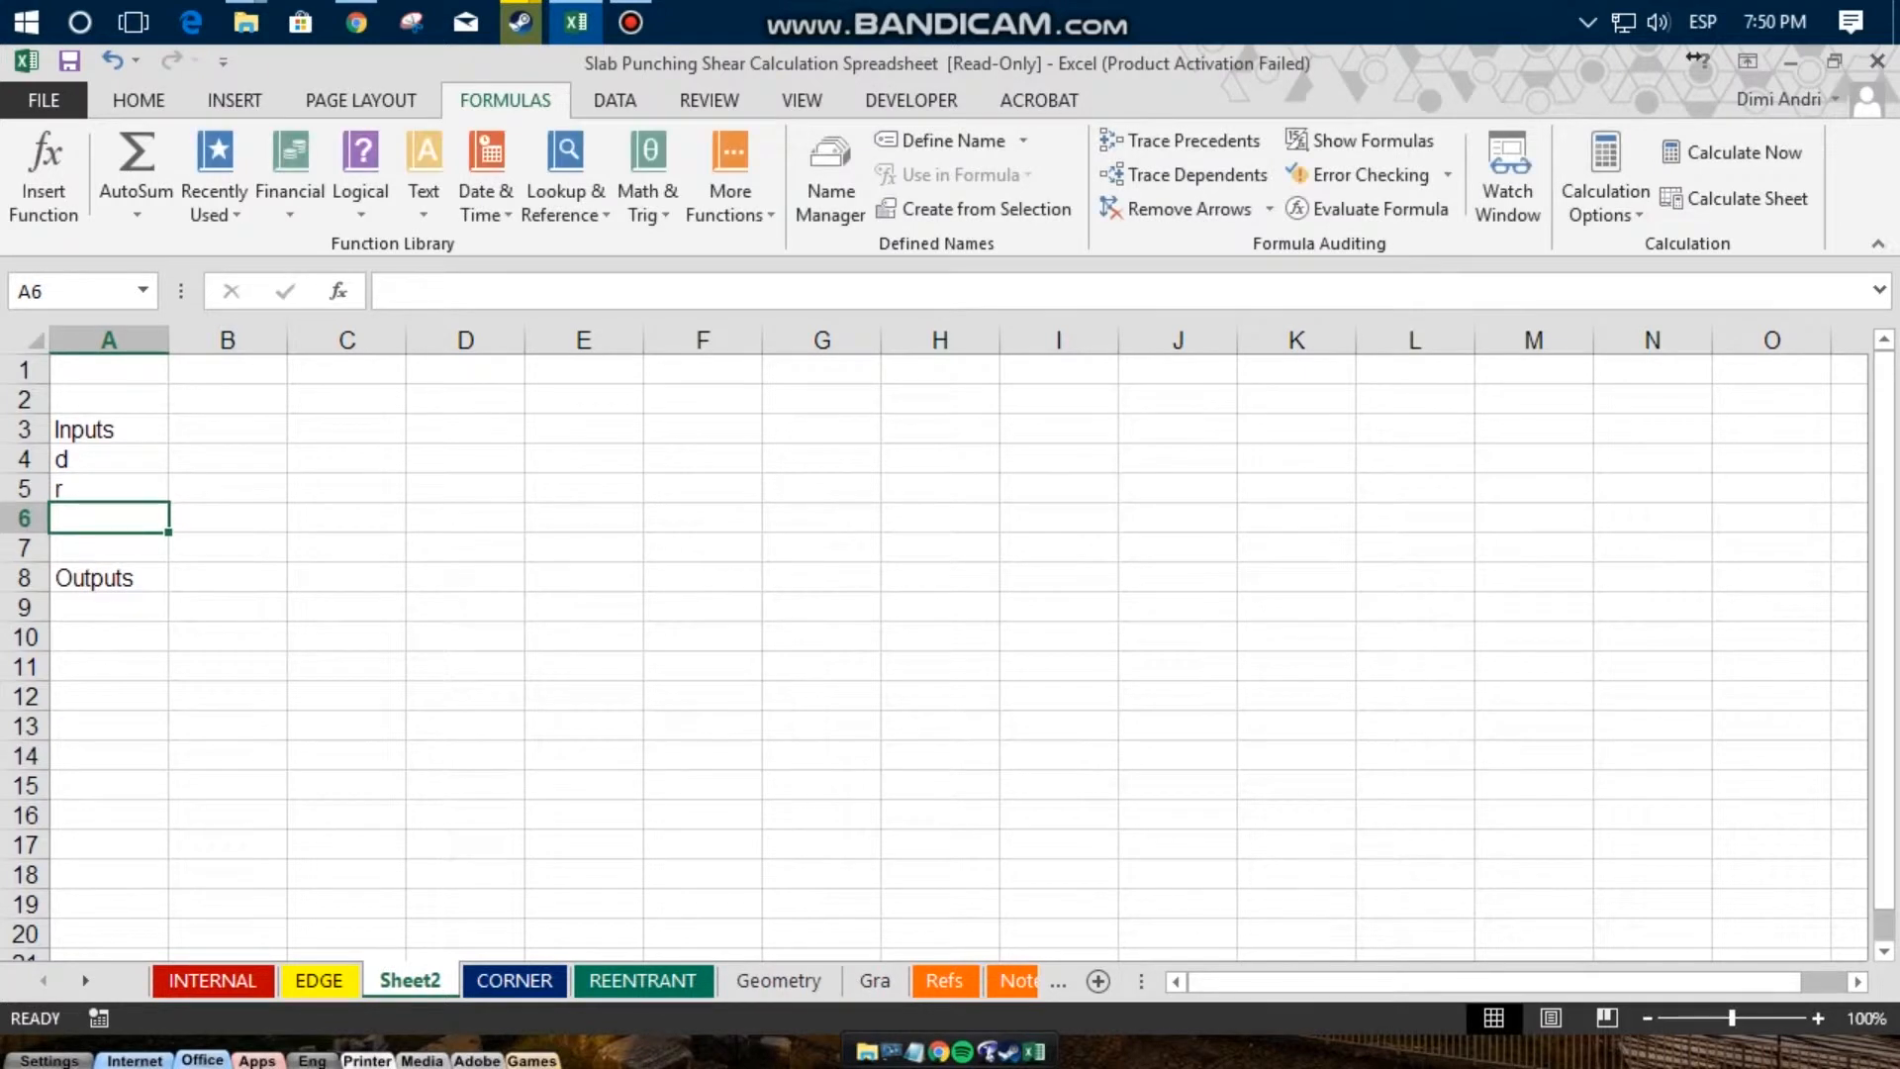
Step: Label the two output rows under Outputs as Area in A9 and Perimetro in A10
key(Down)
key(Down)
key(Down)
key(Down)
key(Up)
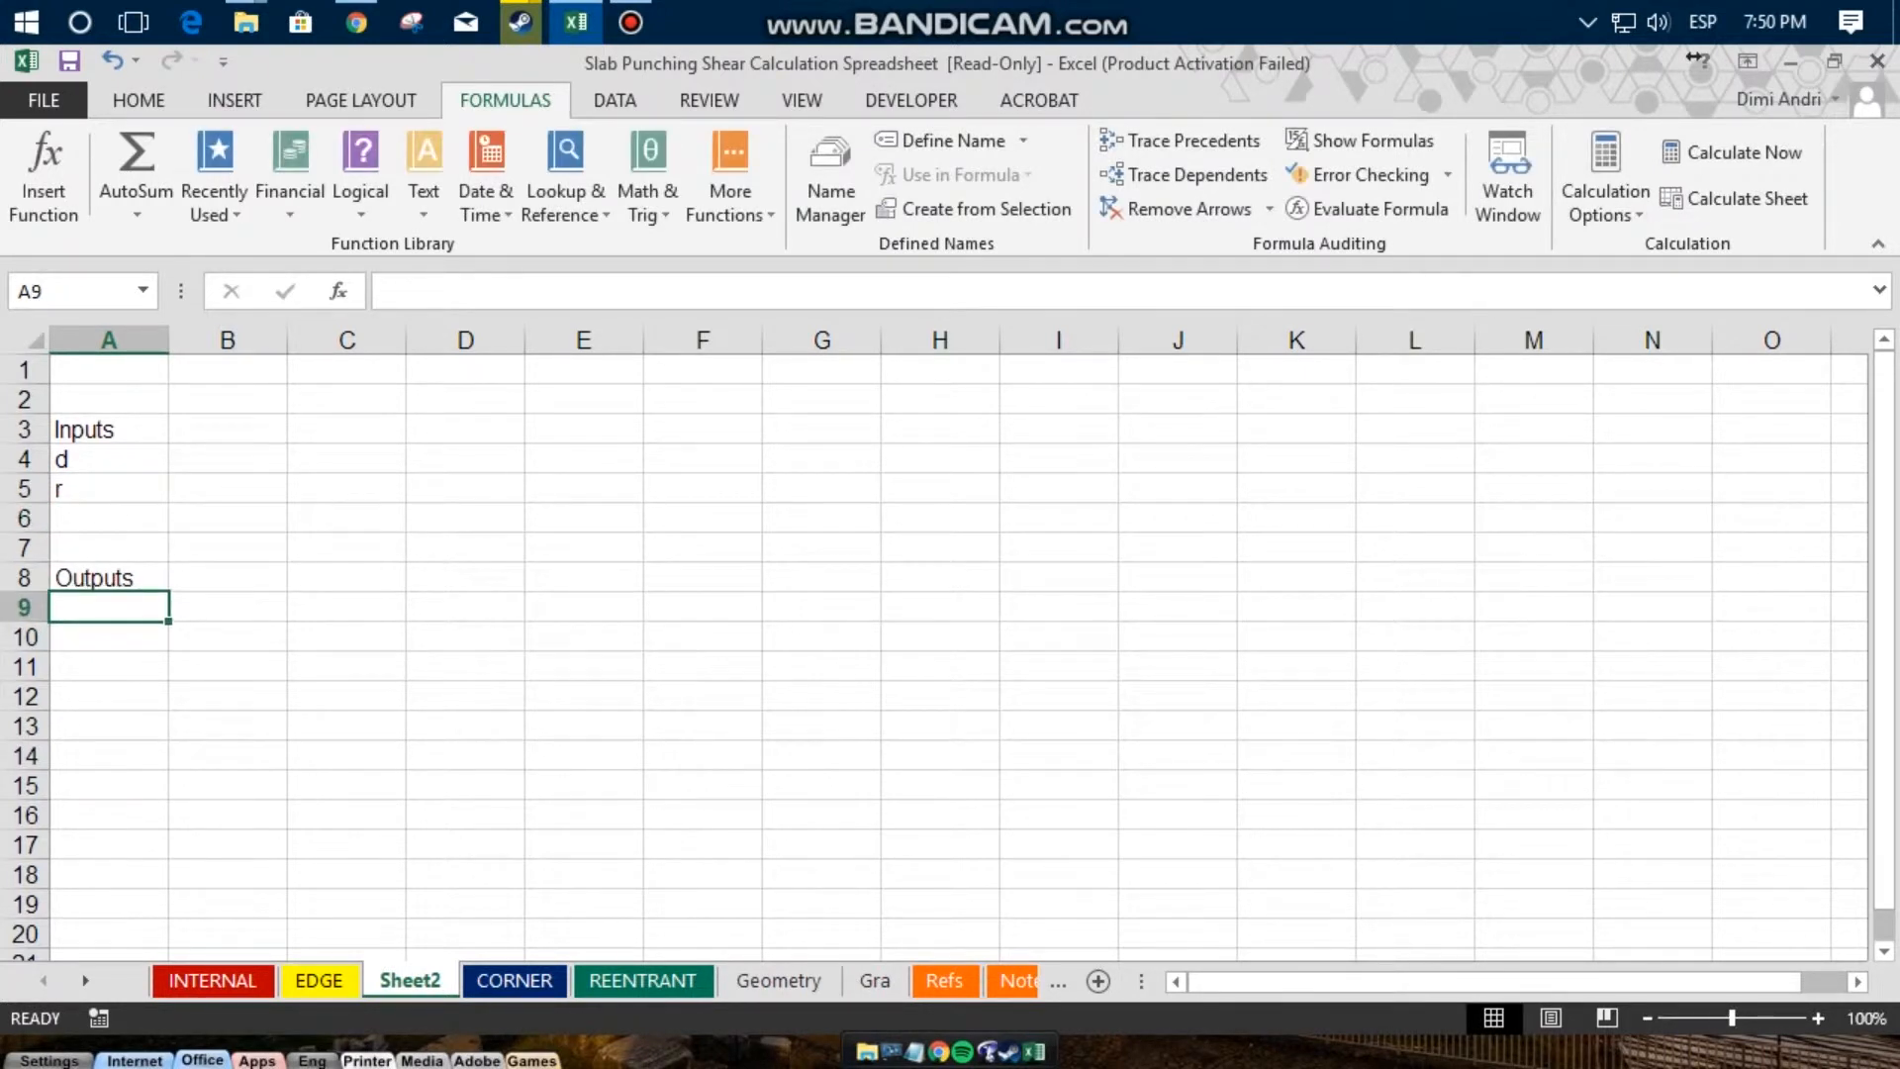
text(Area)
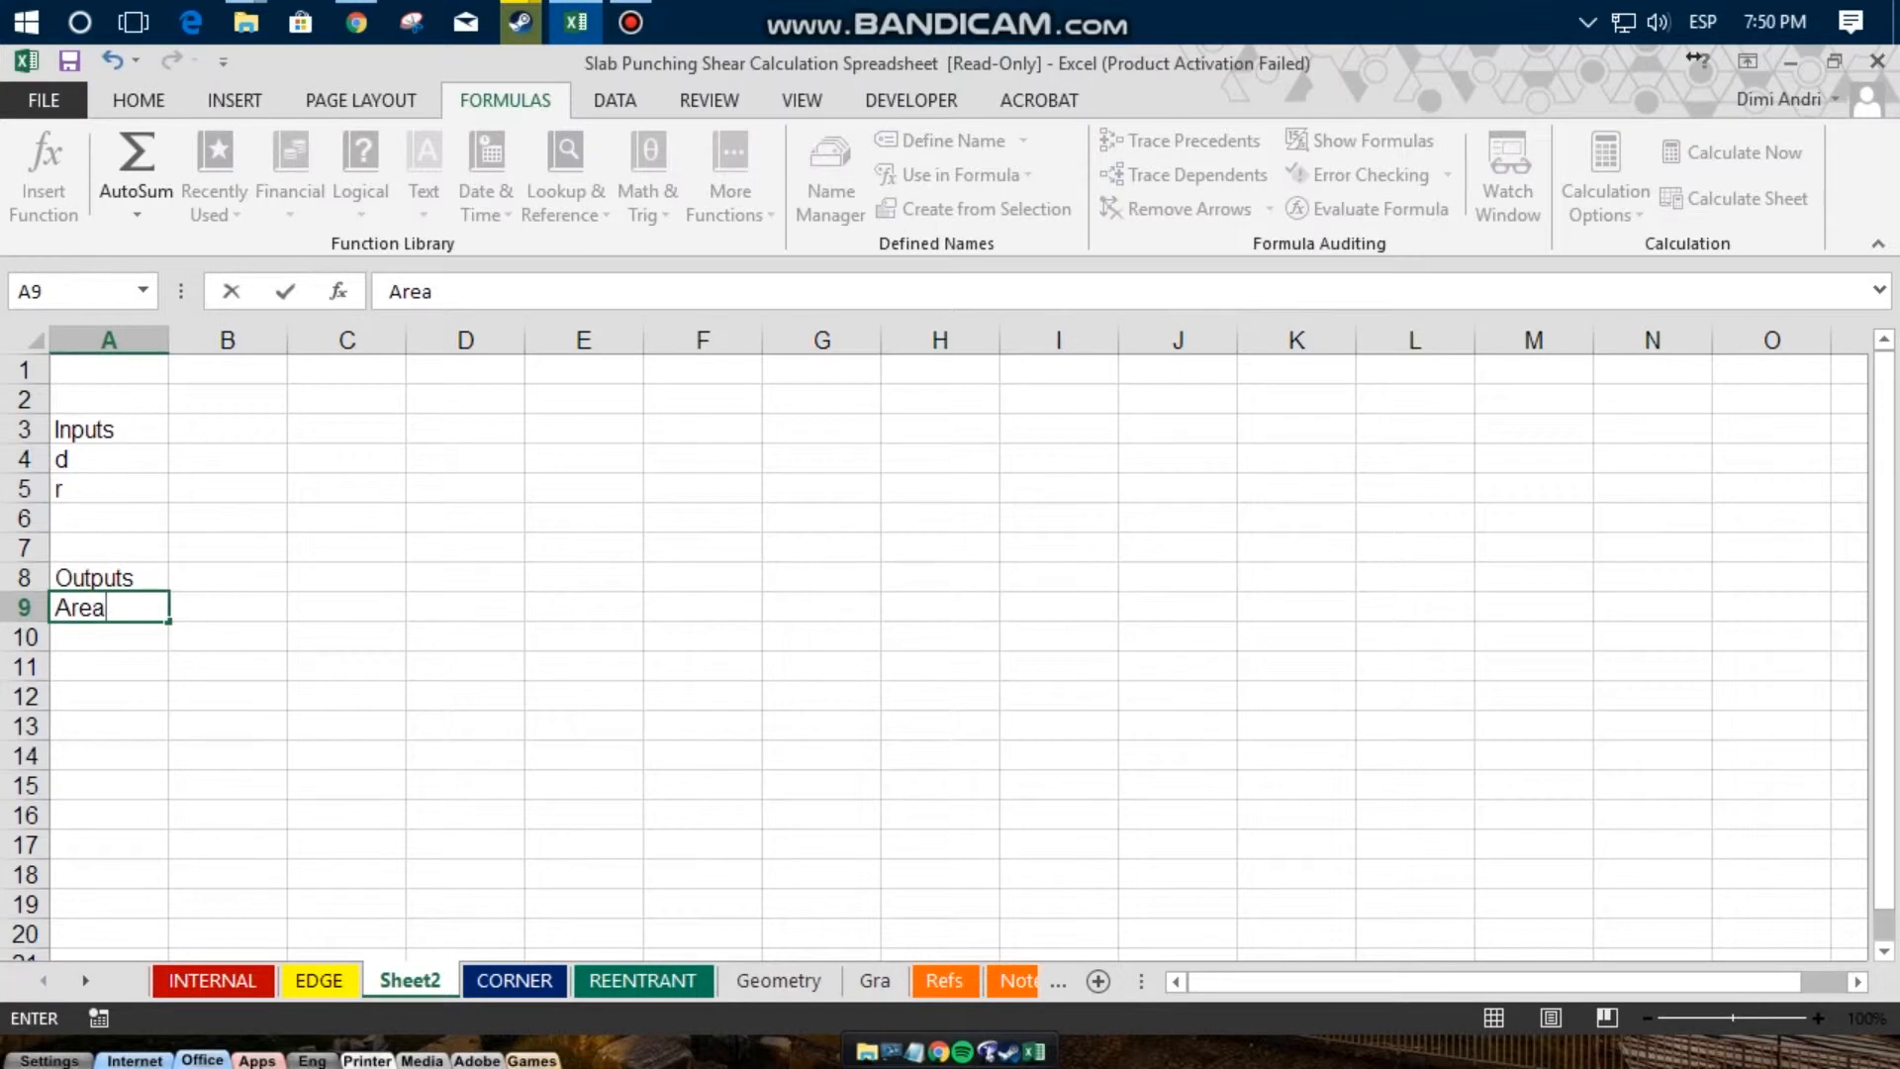
key(Return)
text(Perimetr)
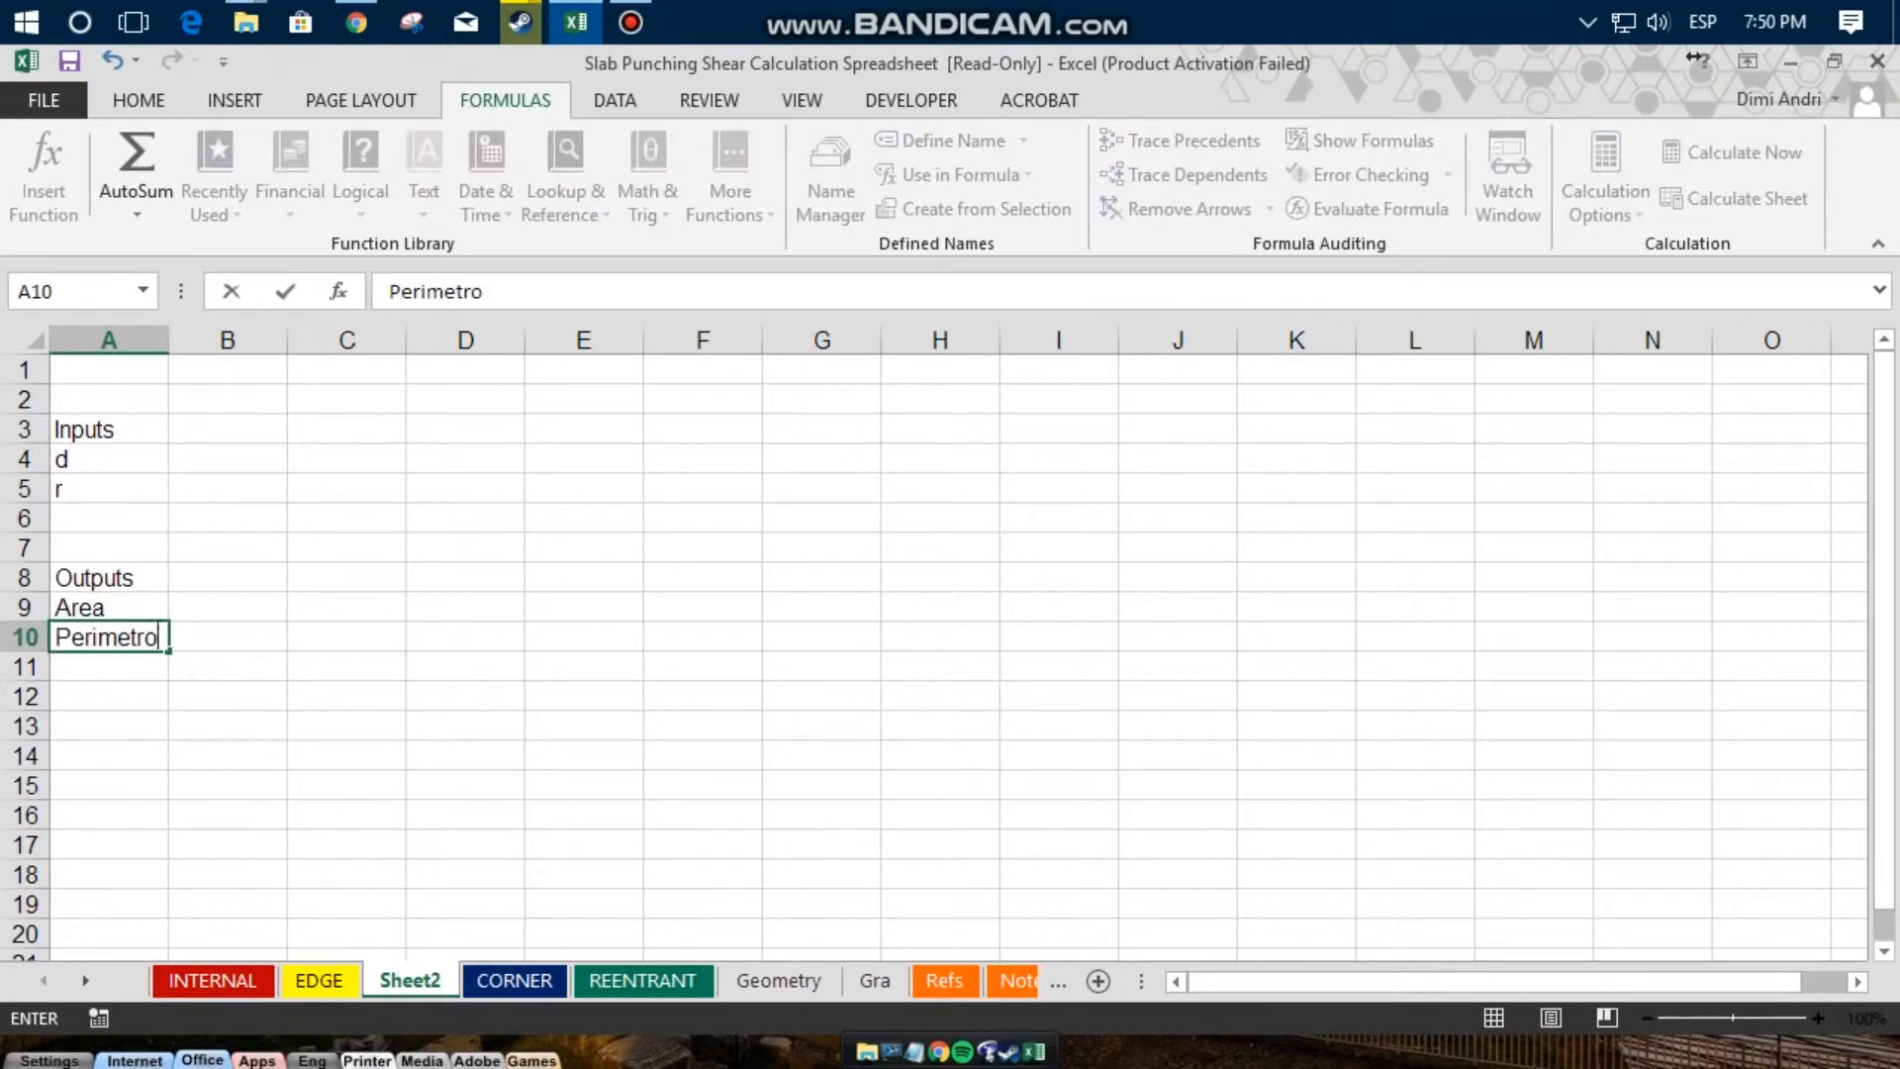
text(o)
key(Return)
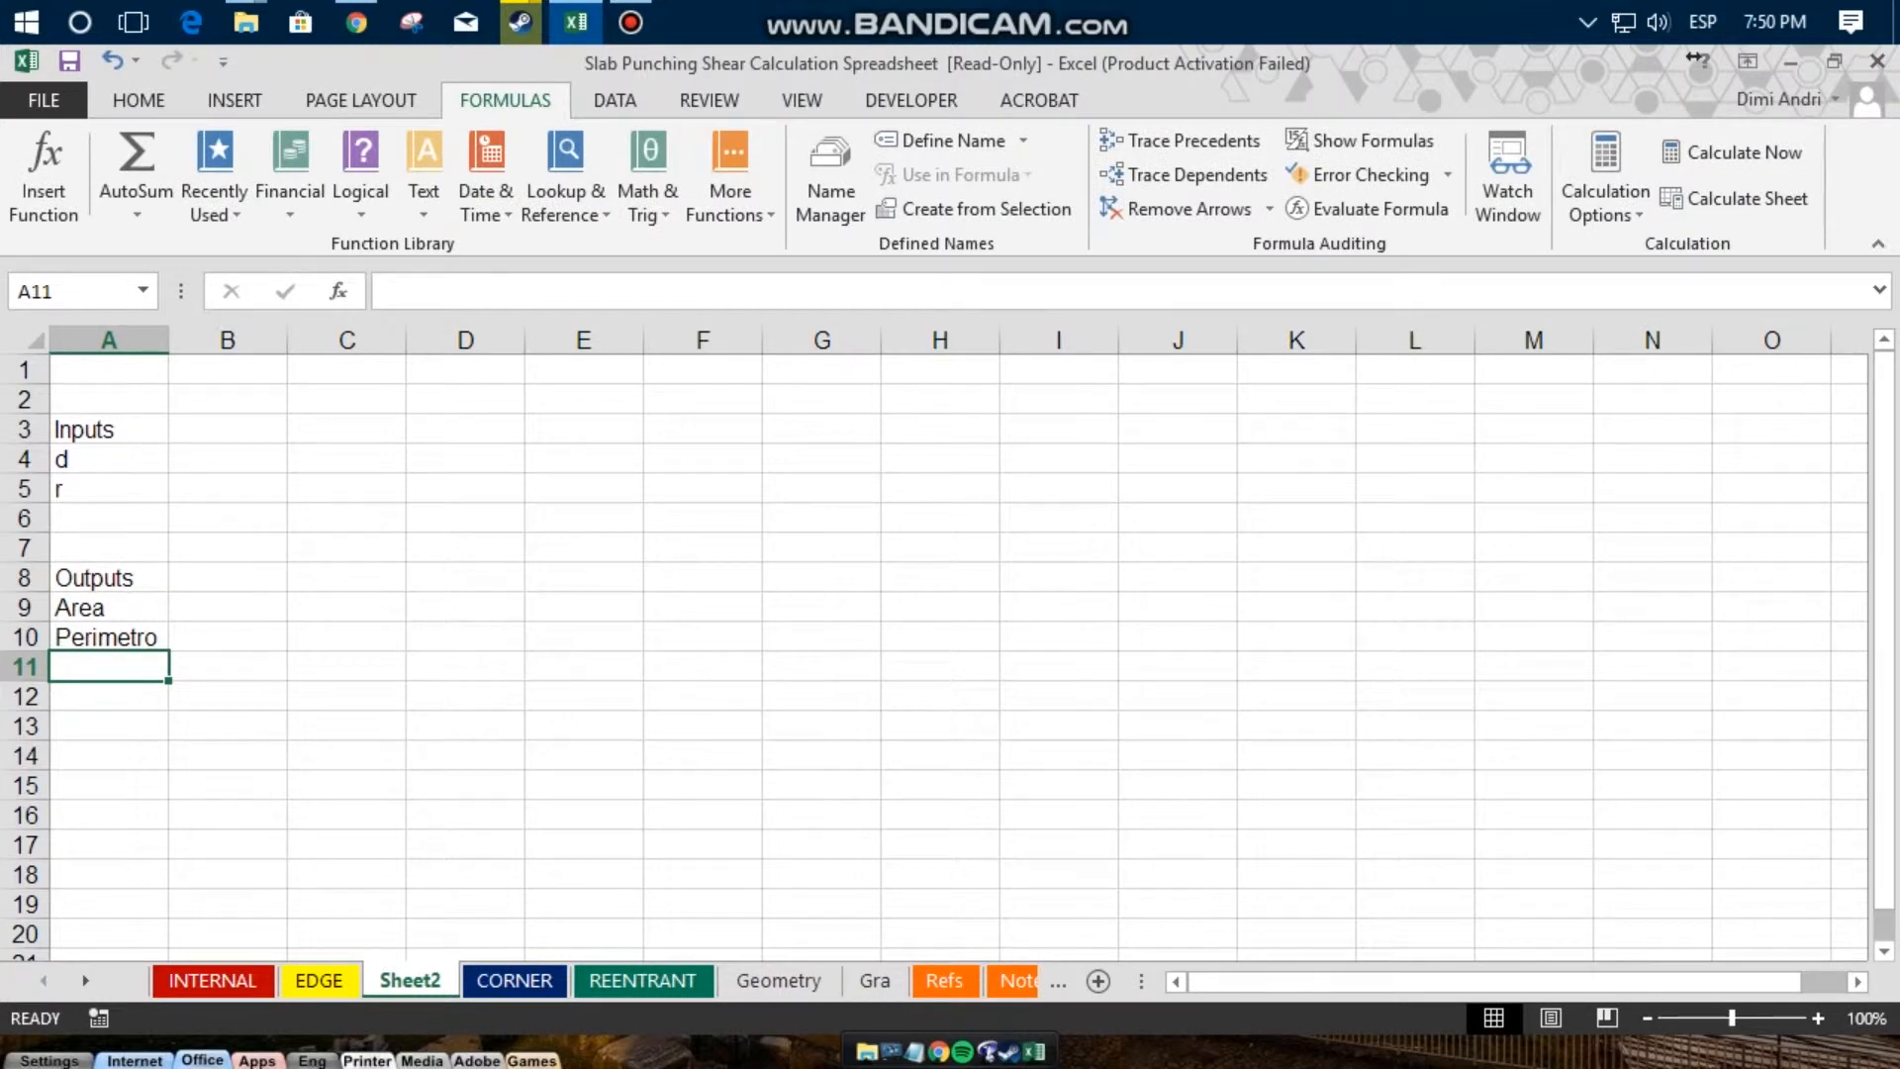
Step: Try to enter the Area formula =PI()*(r^2) in cell B9
key(Up)
key(Right)
key(Up)
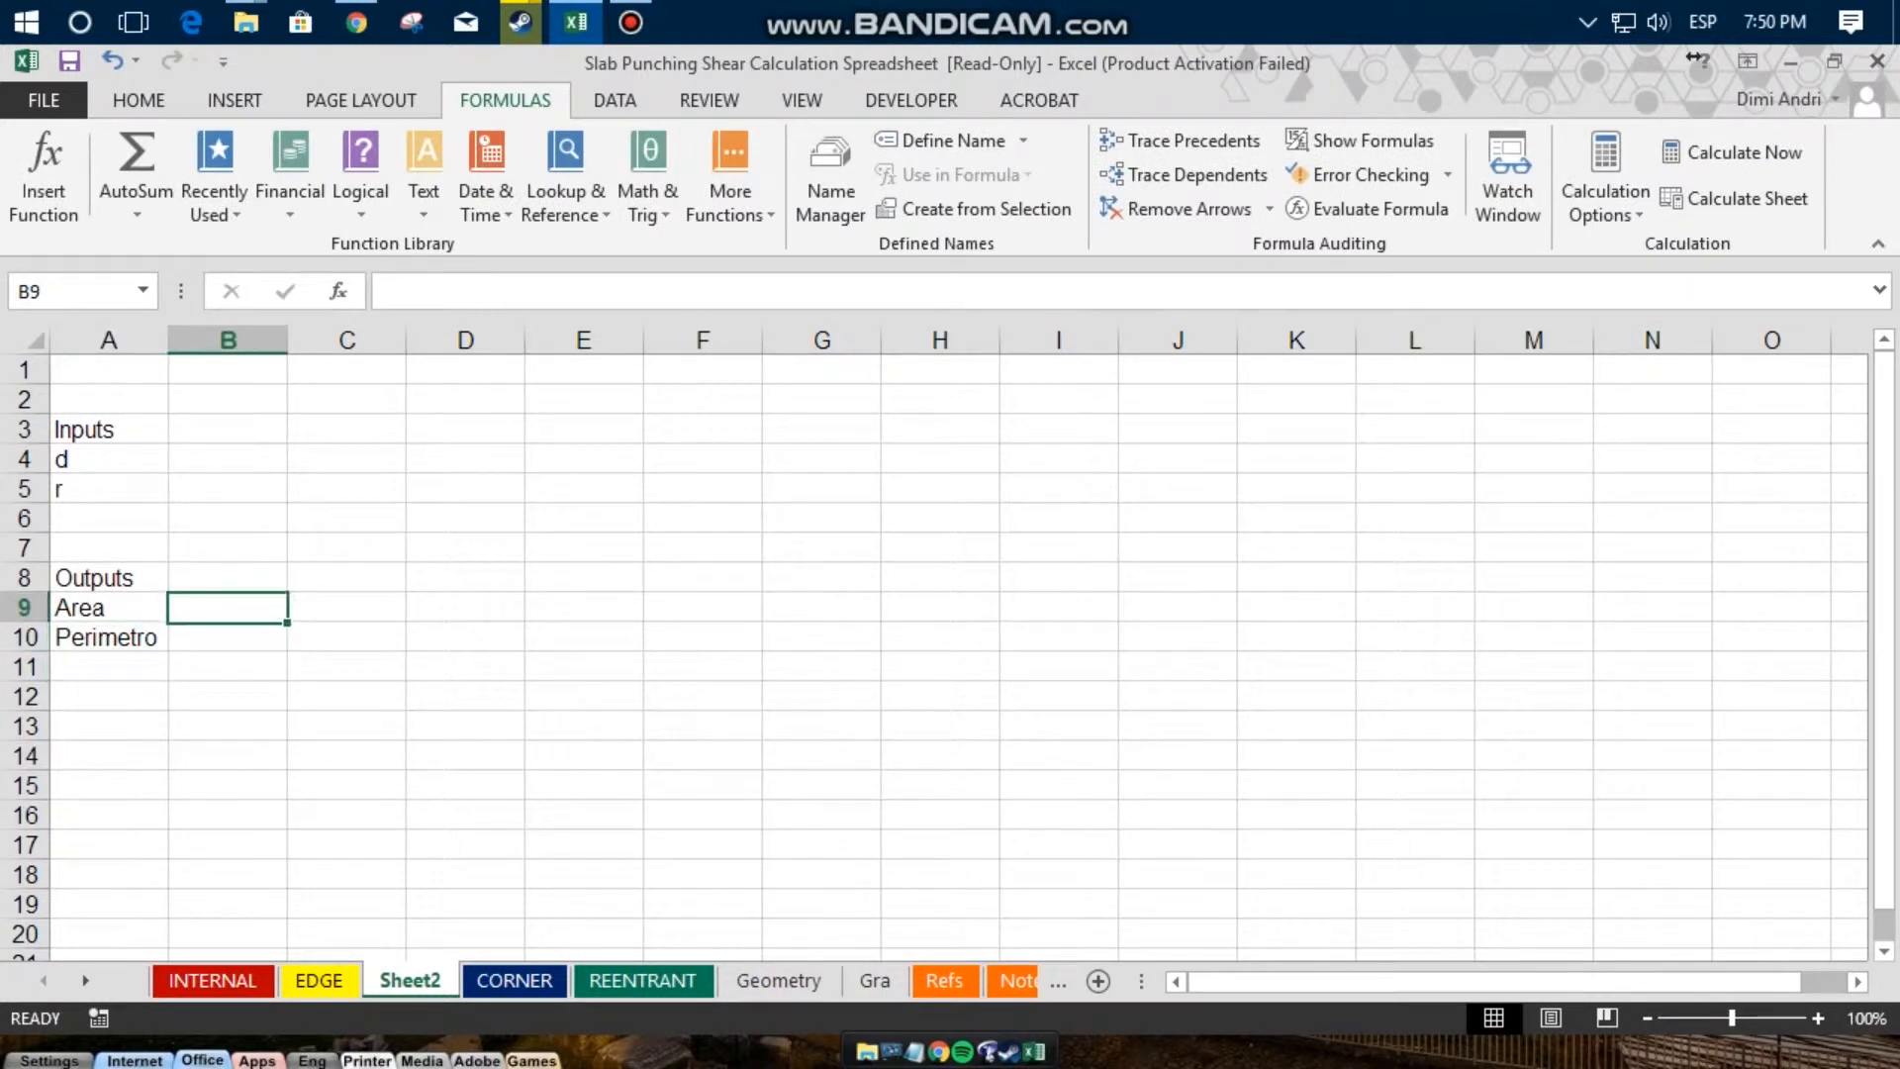
text(0)
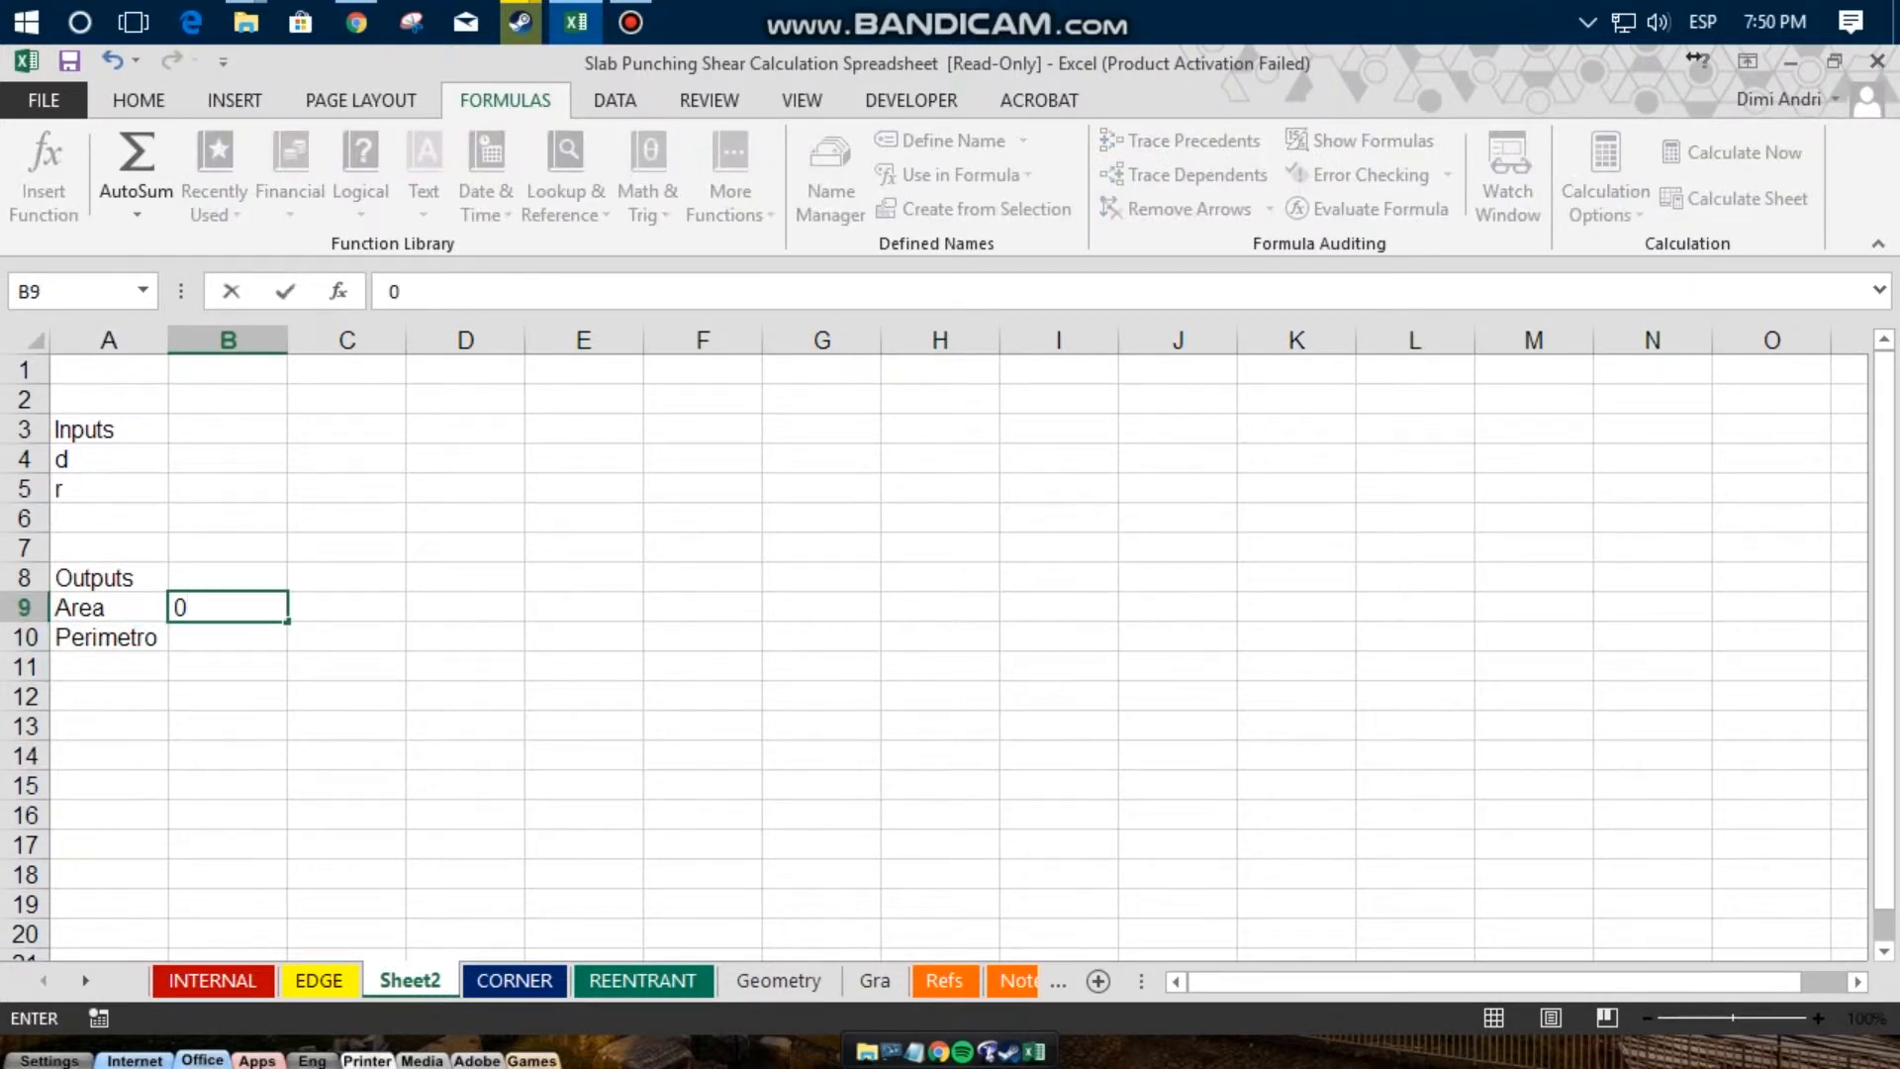
key(Escape)
text(=)
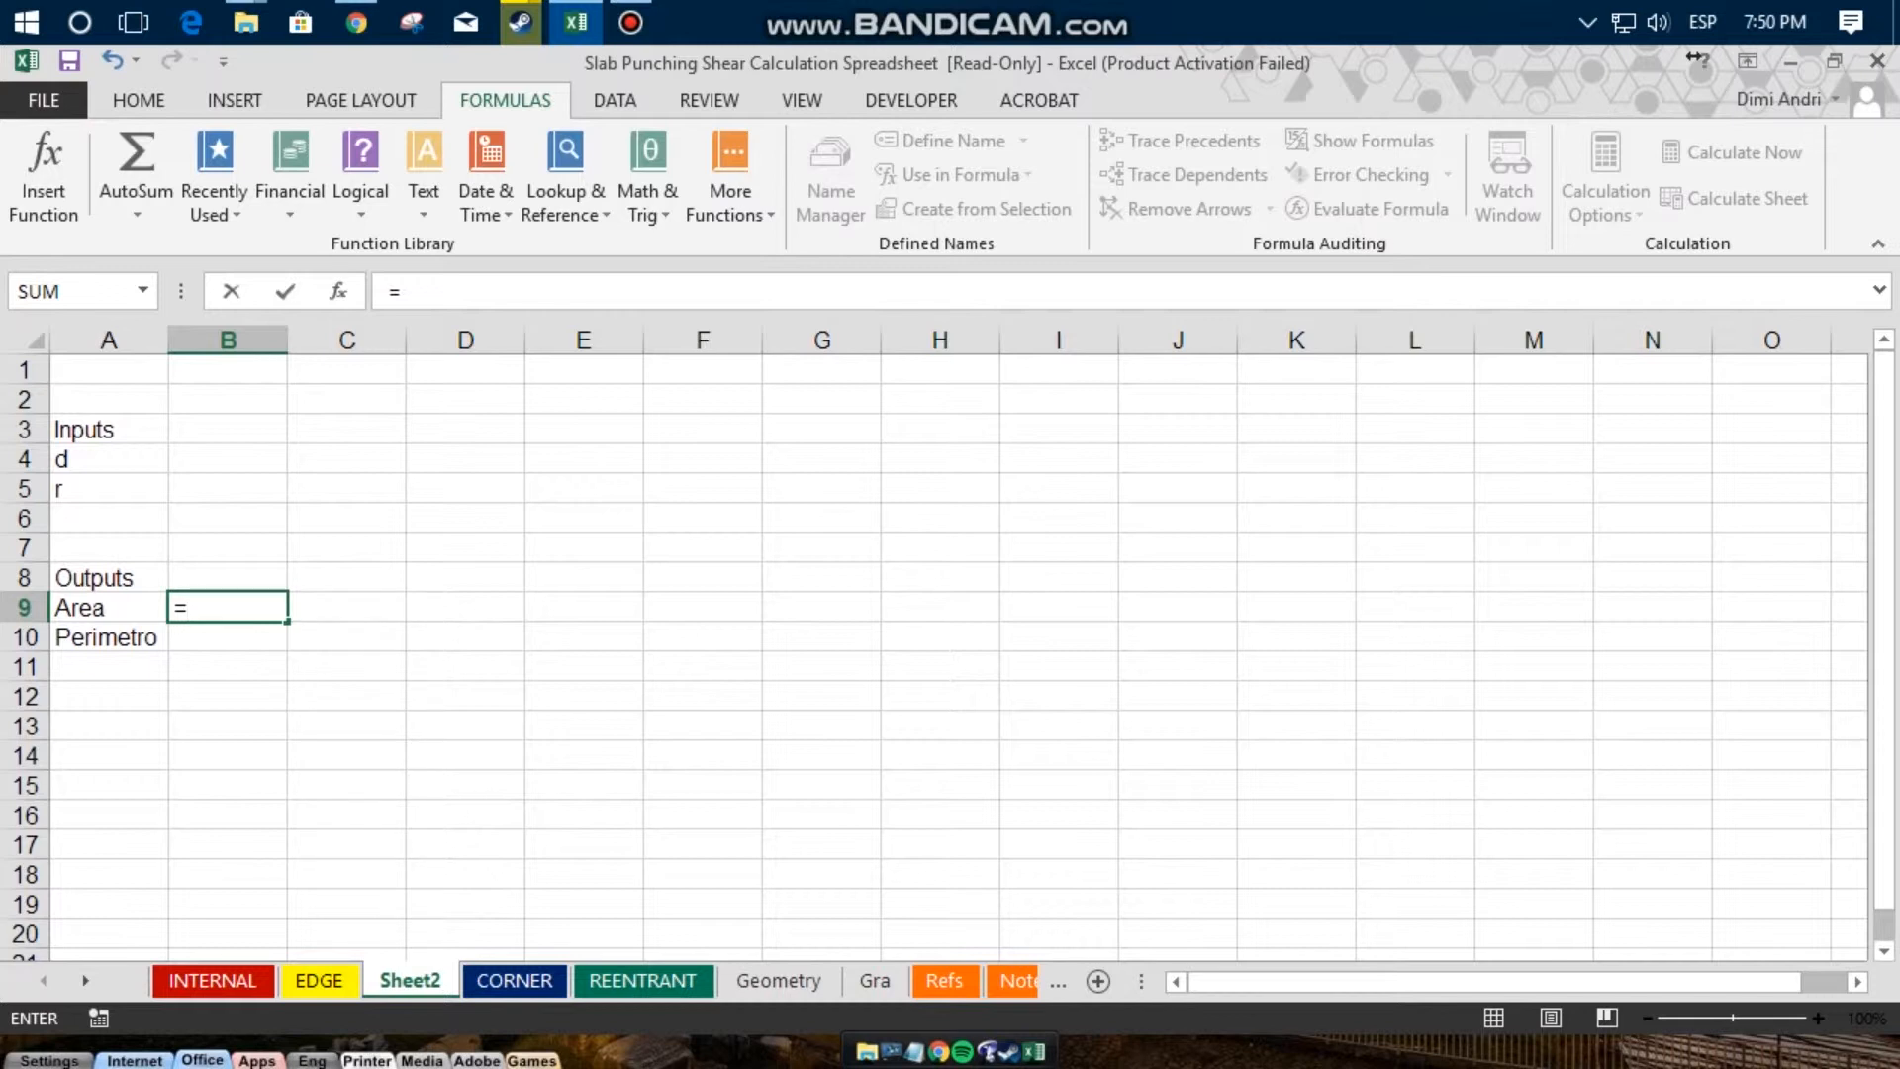
text(pi)
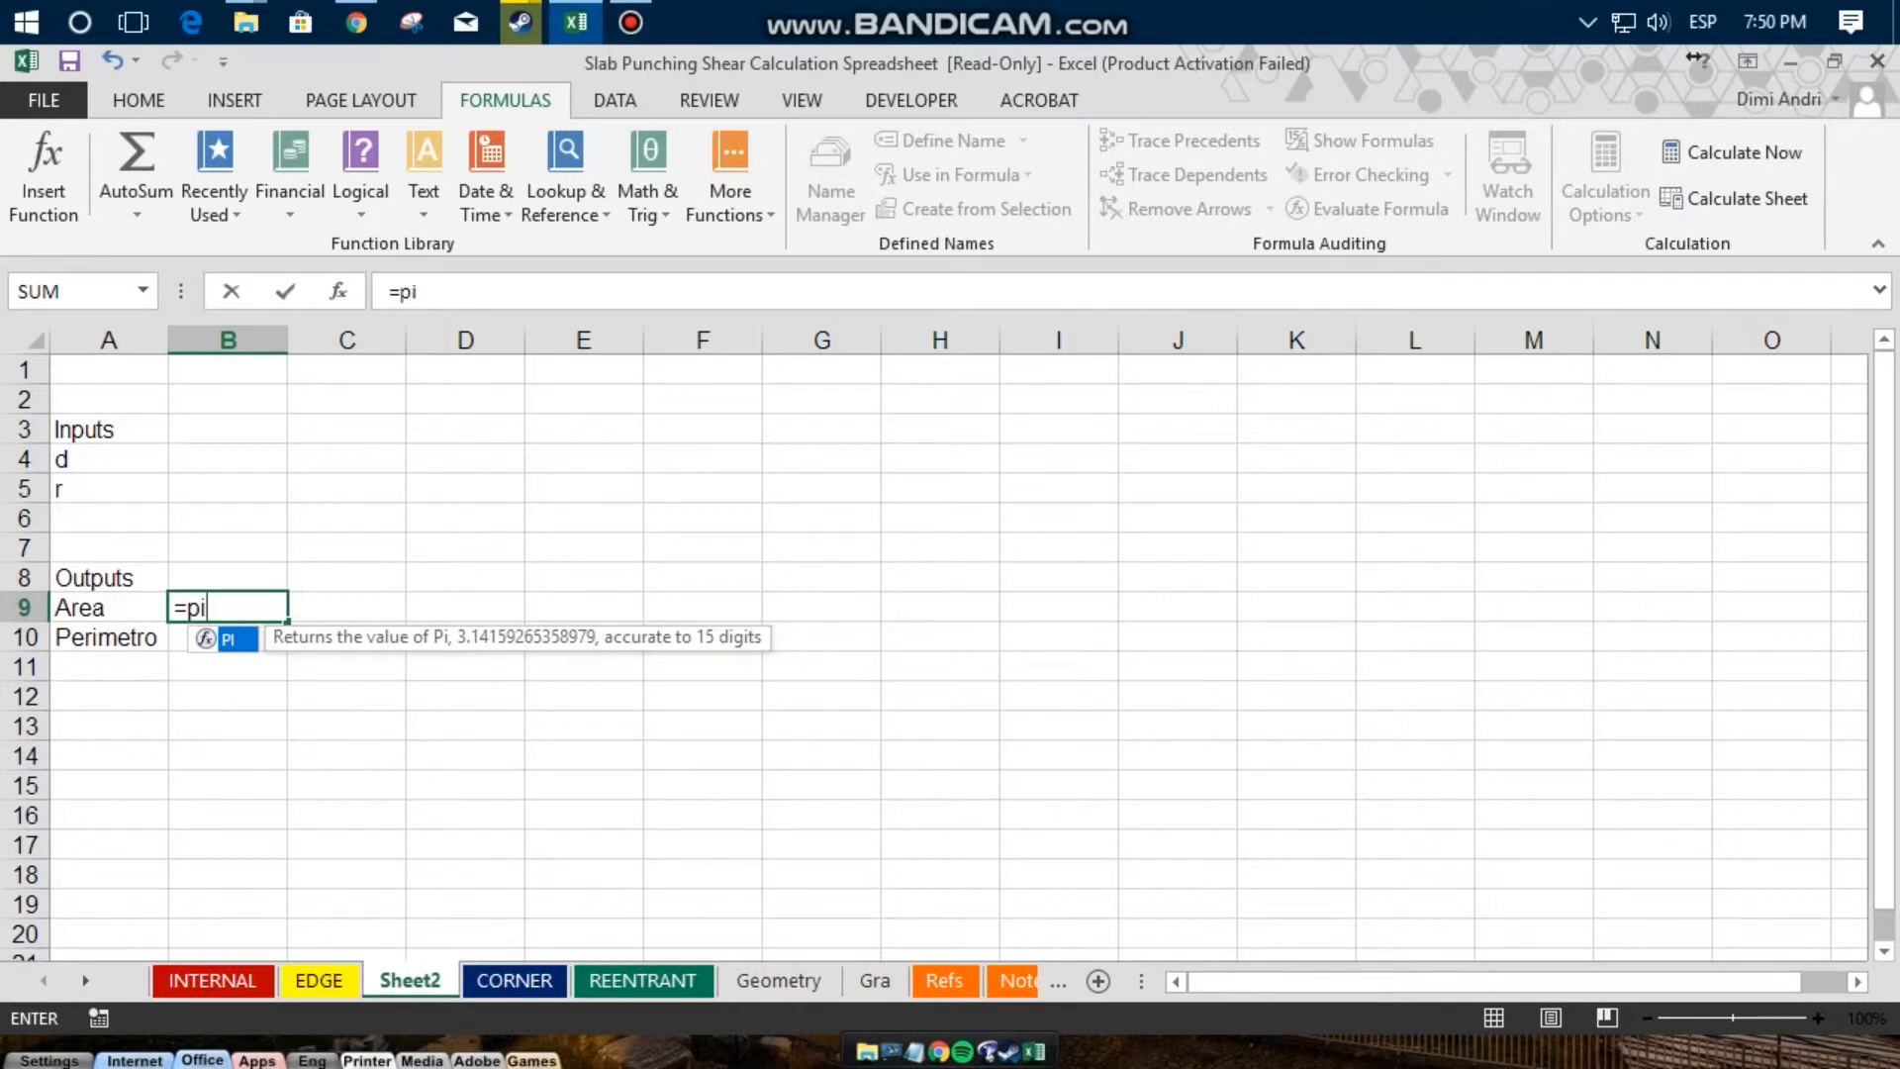
key(Tab)
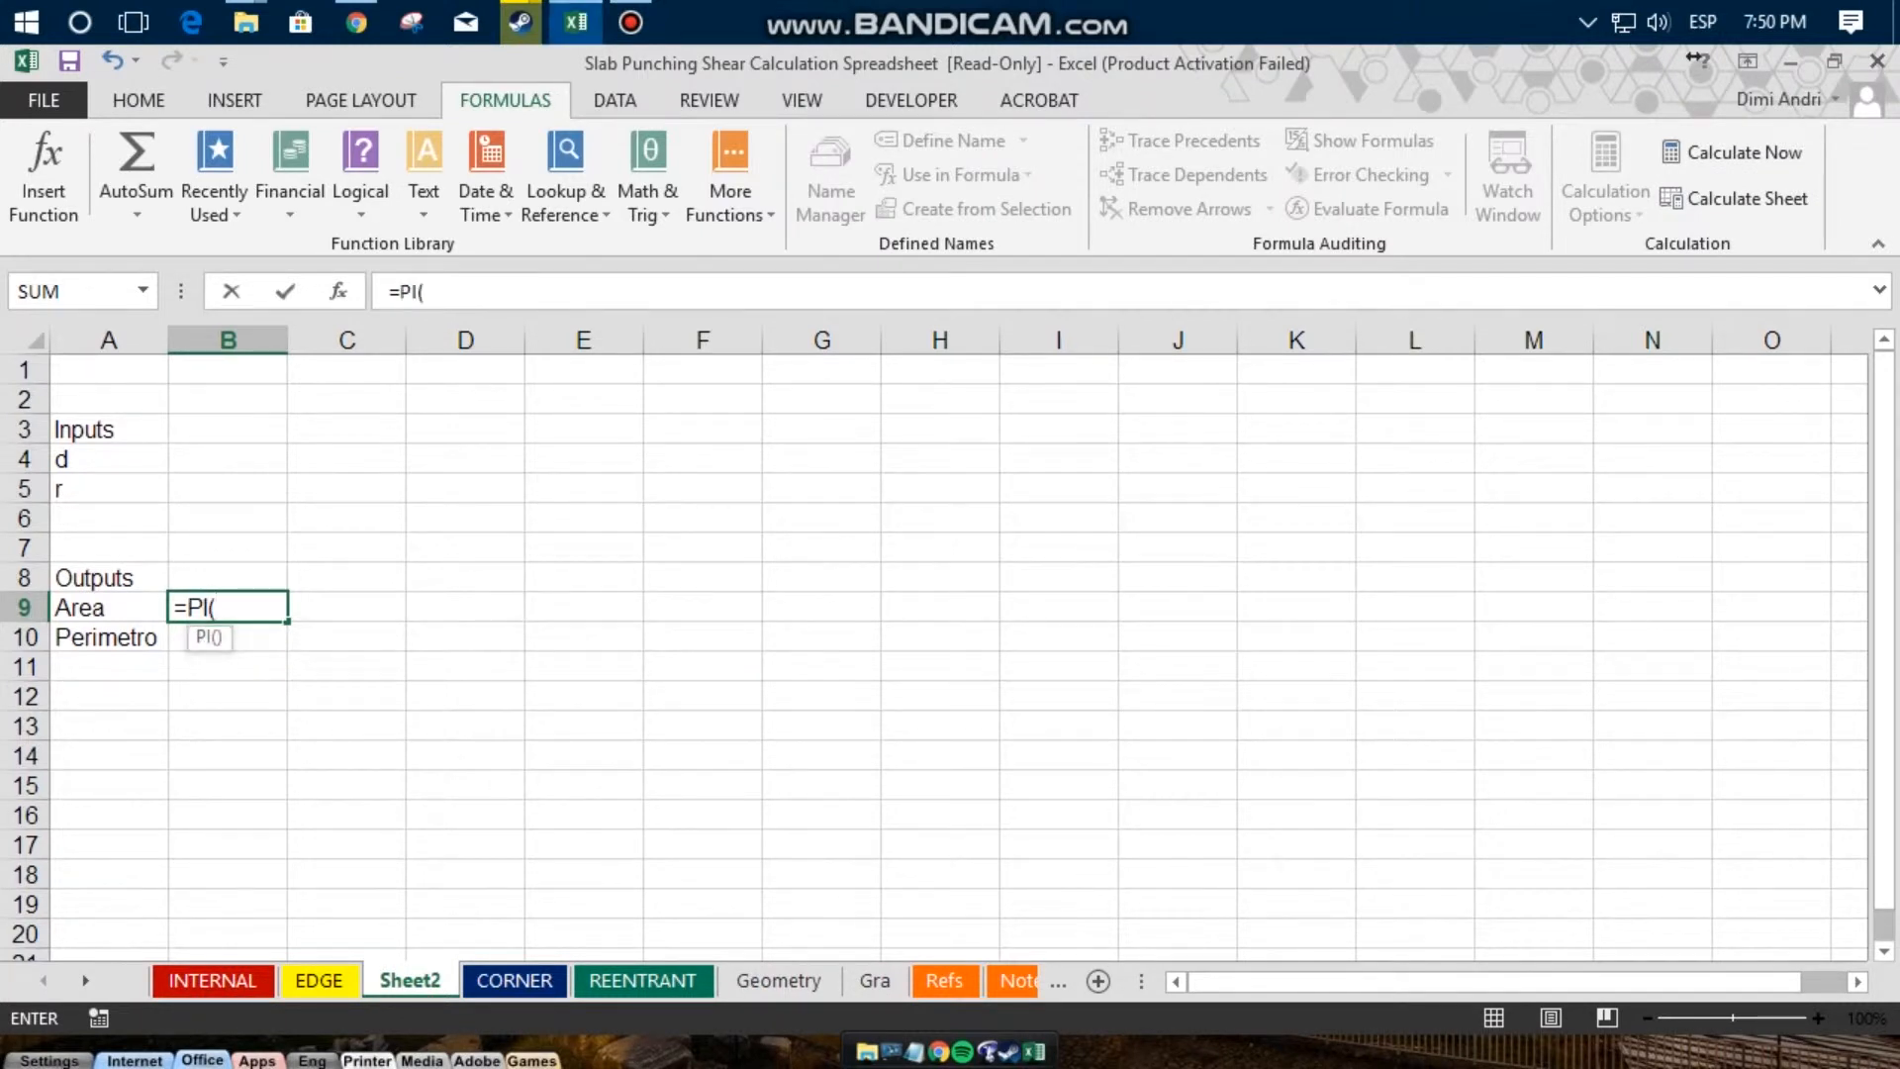
click(428, 292)
text()r)
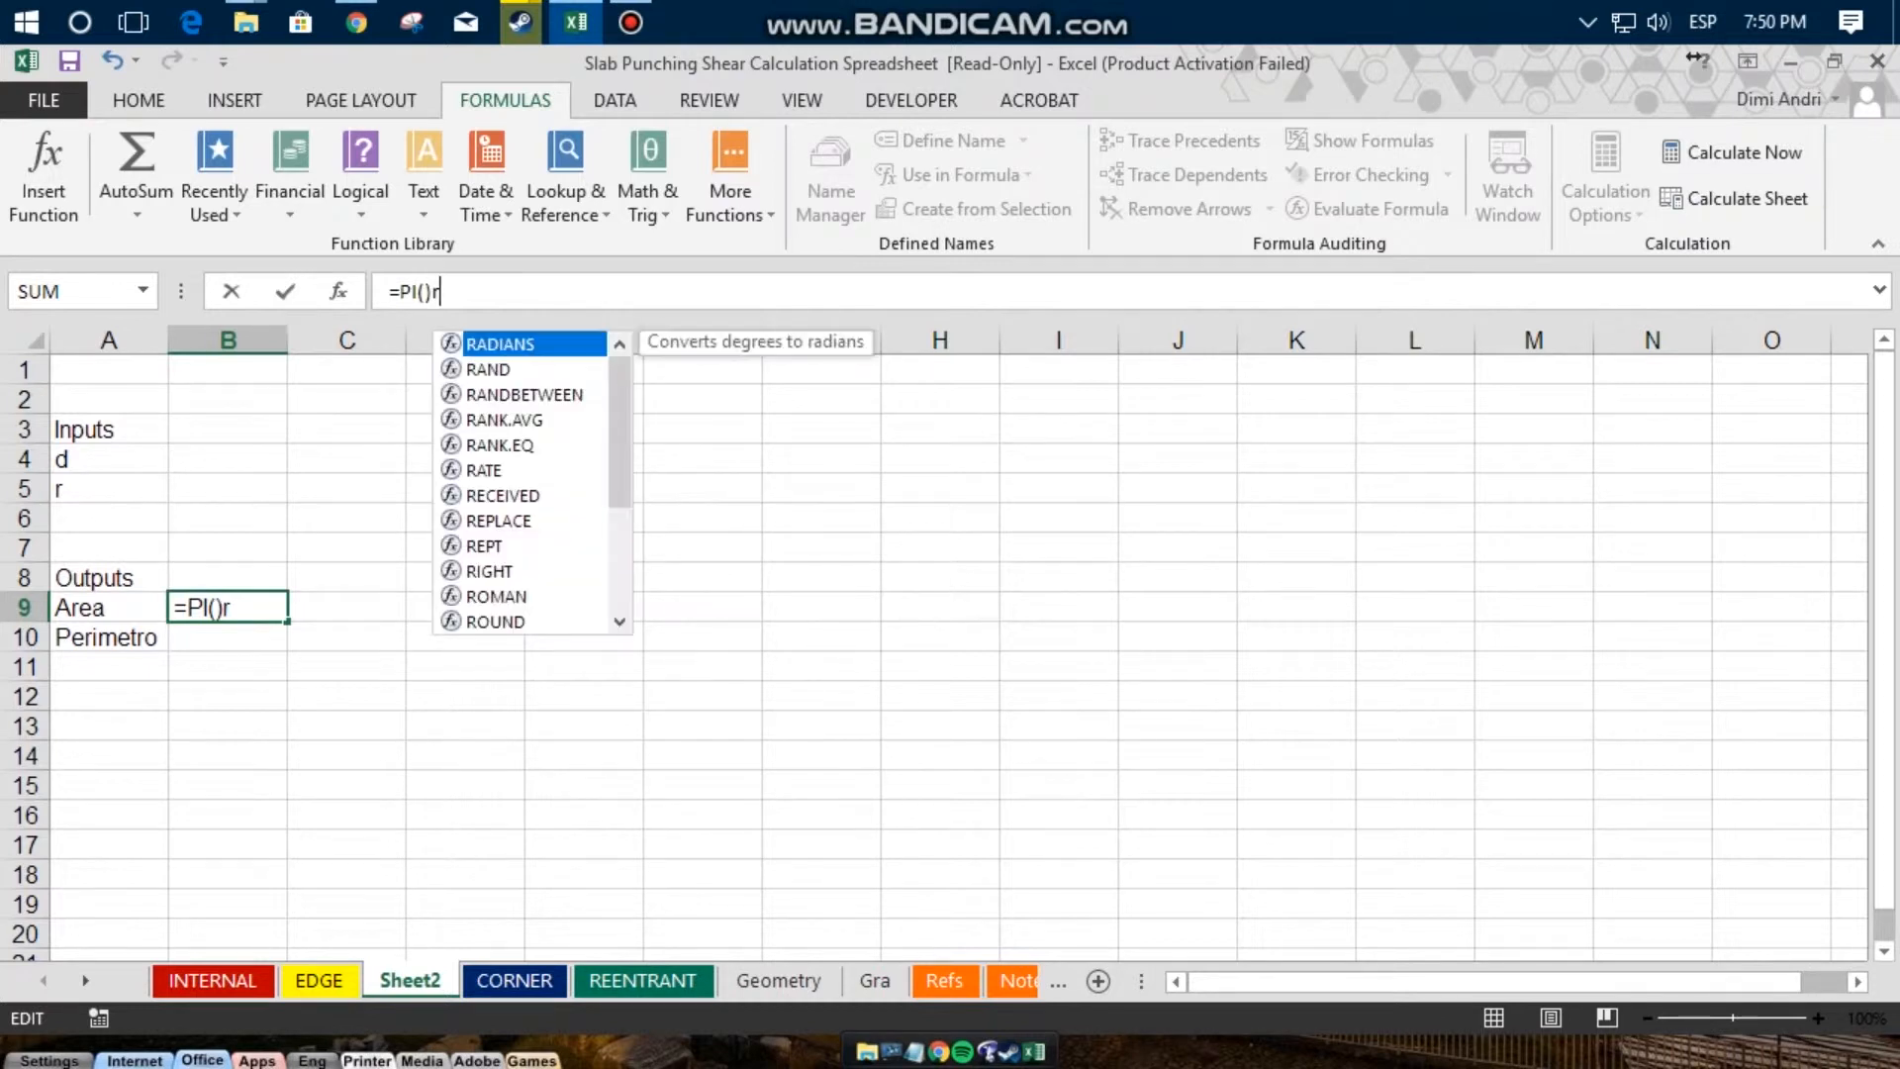
key(BackSpace)
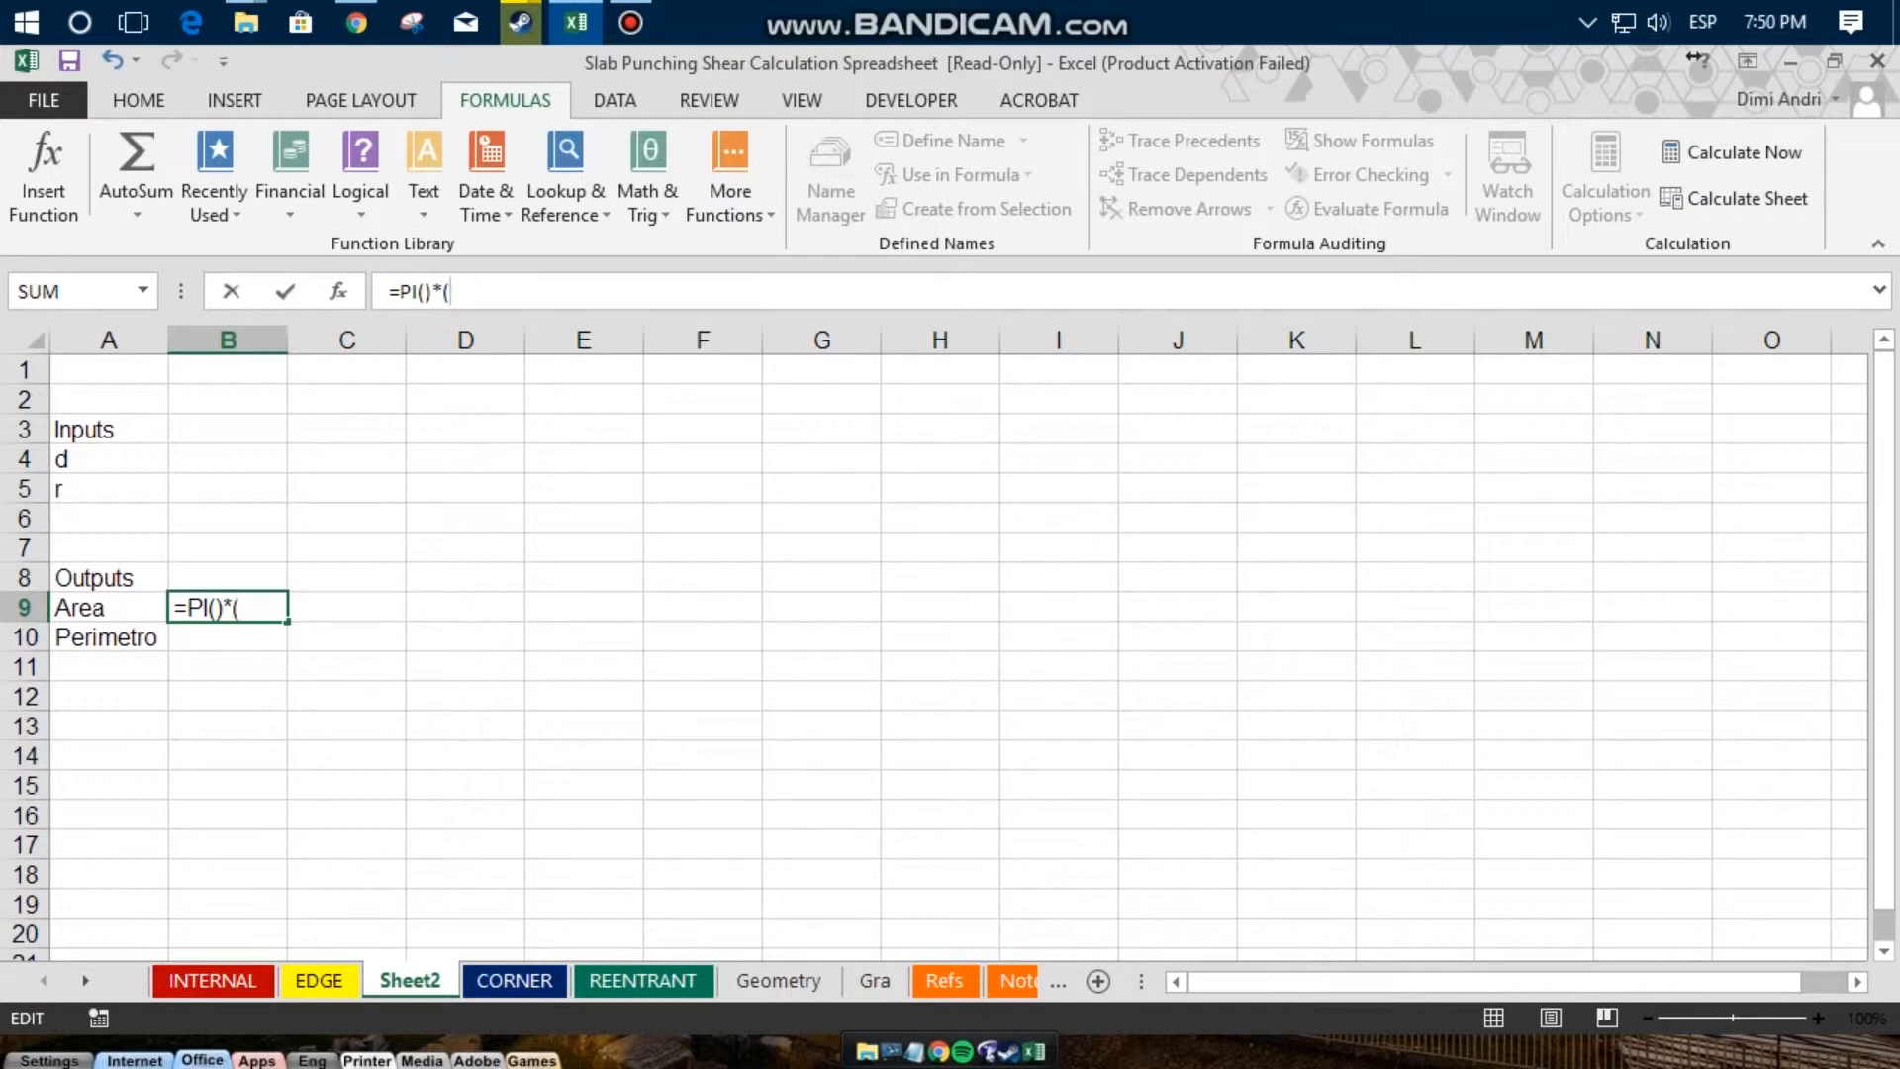
text(*(r)
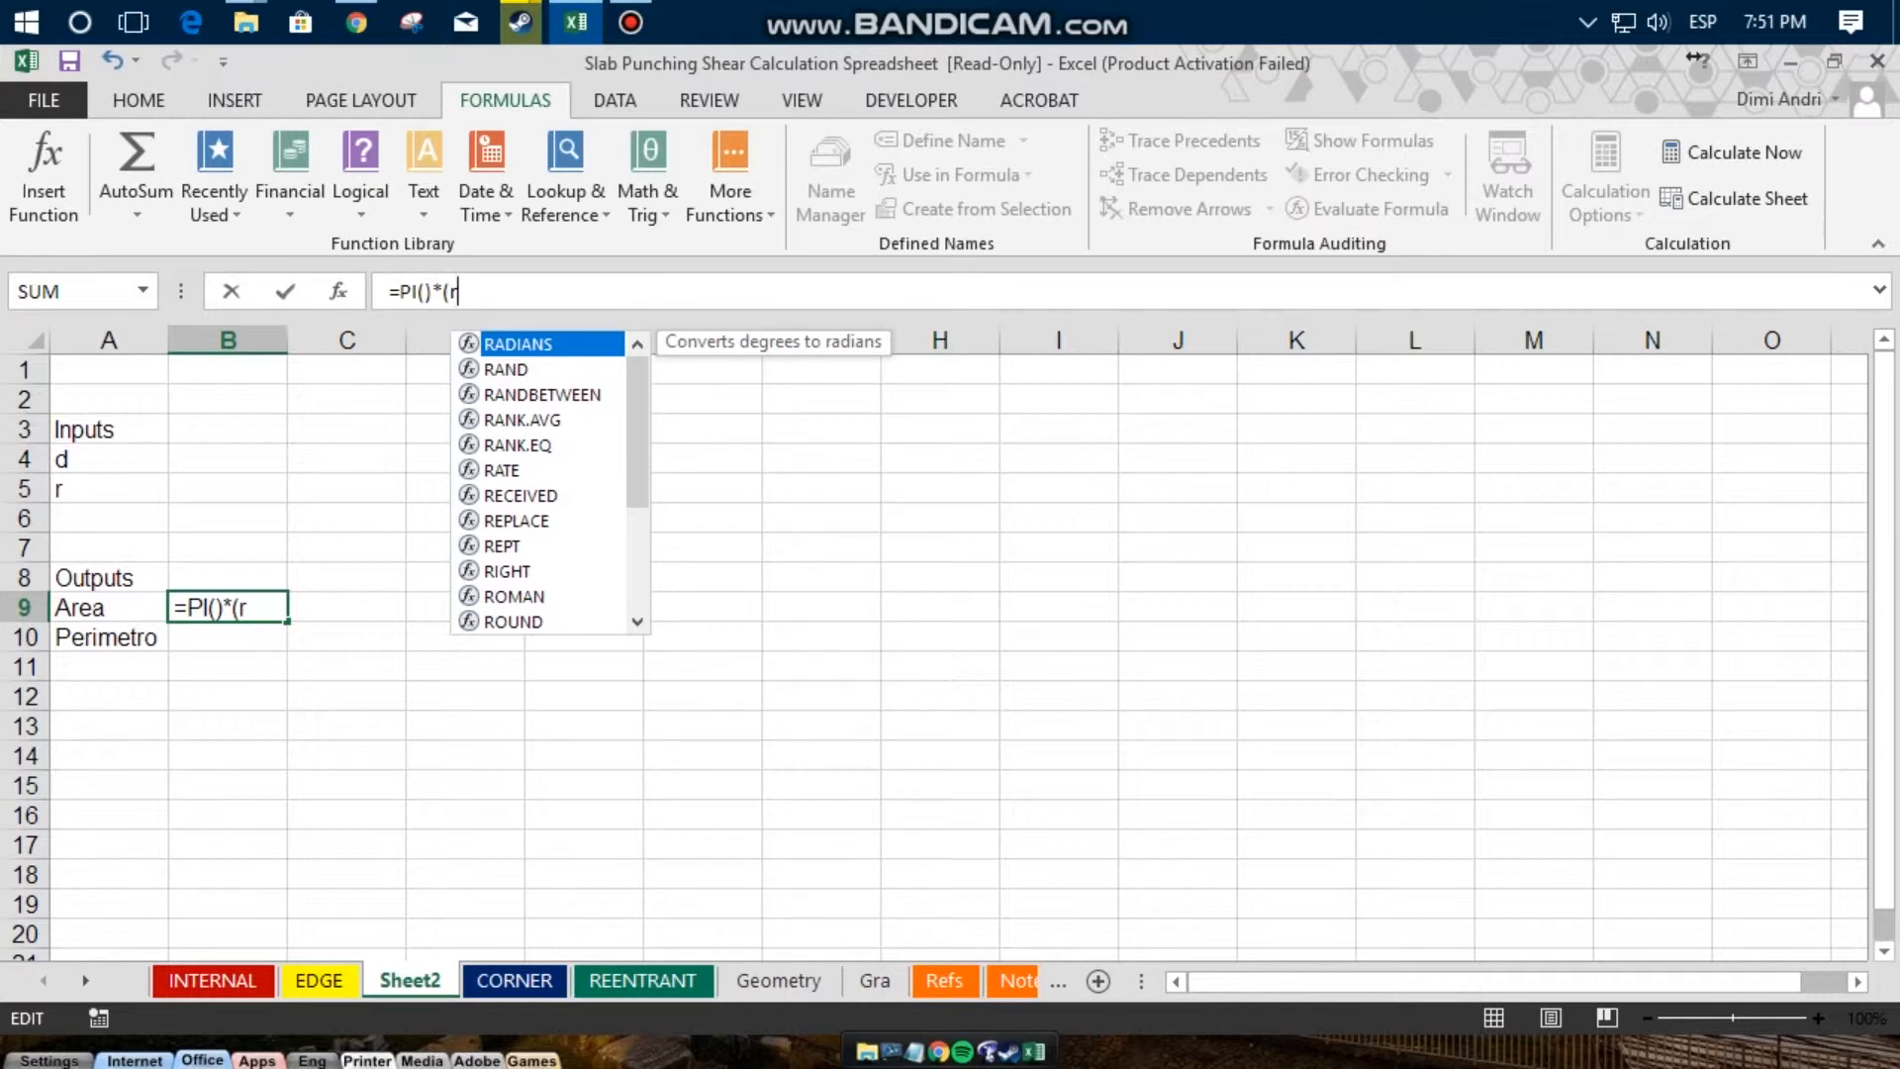
key(Escape)
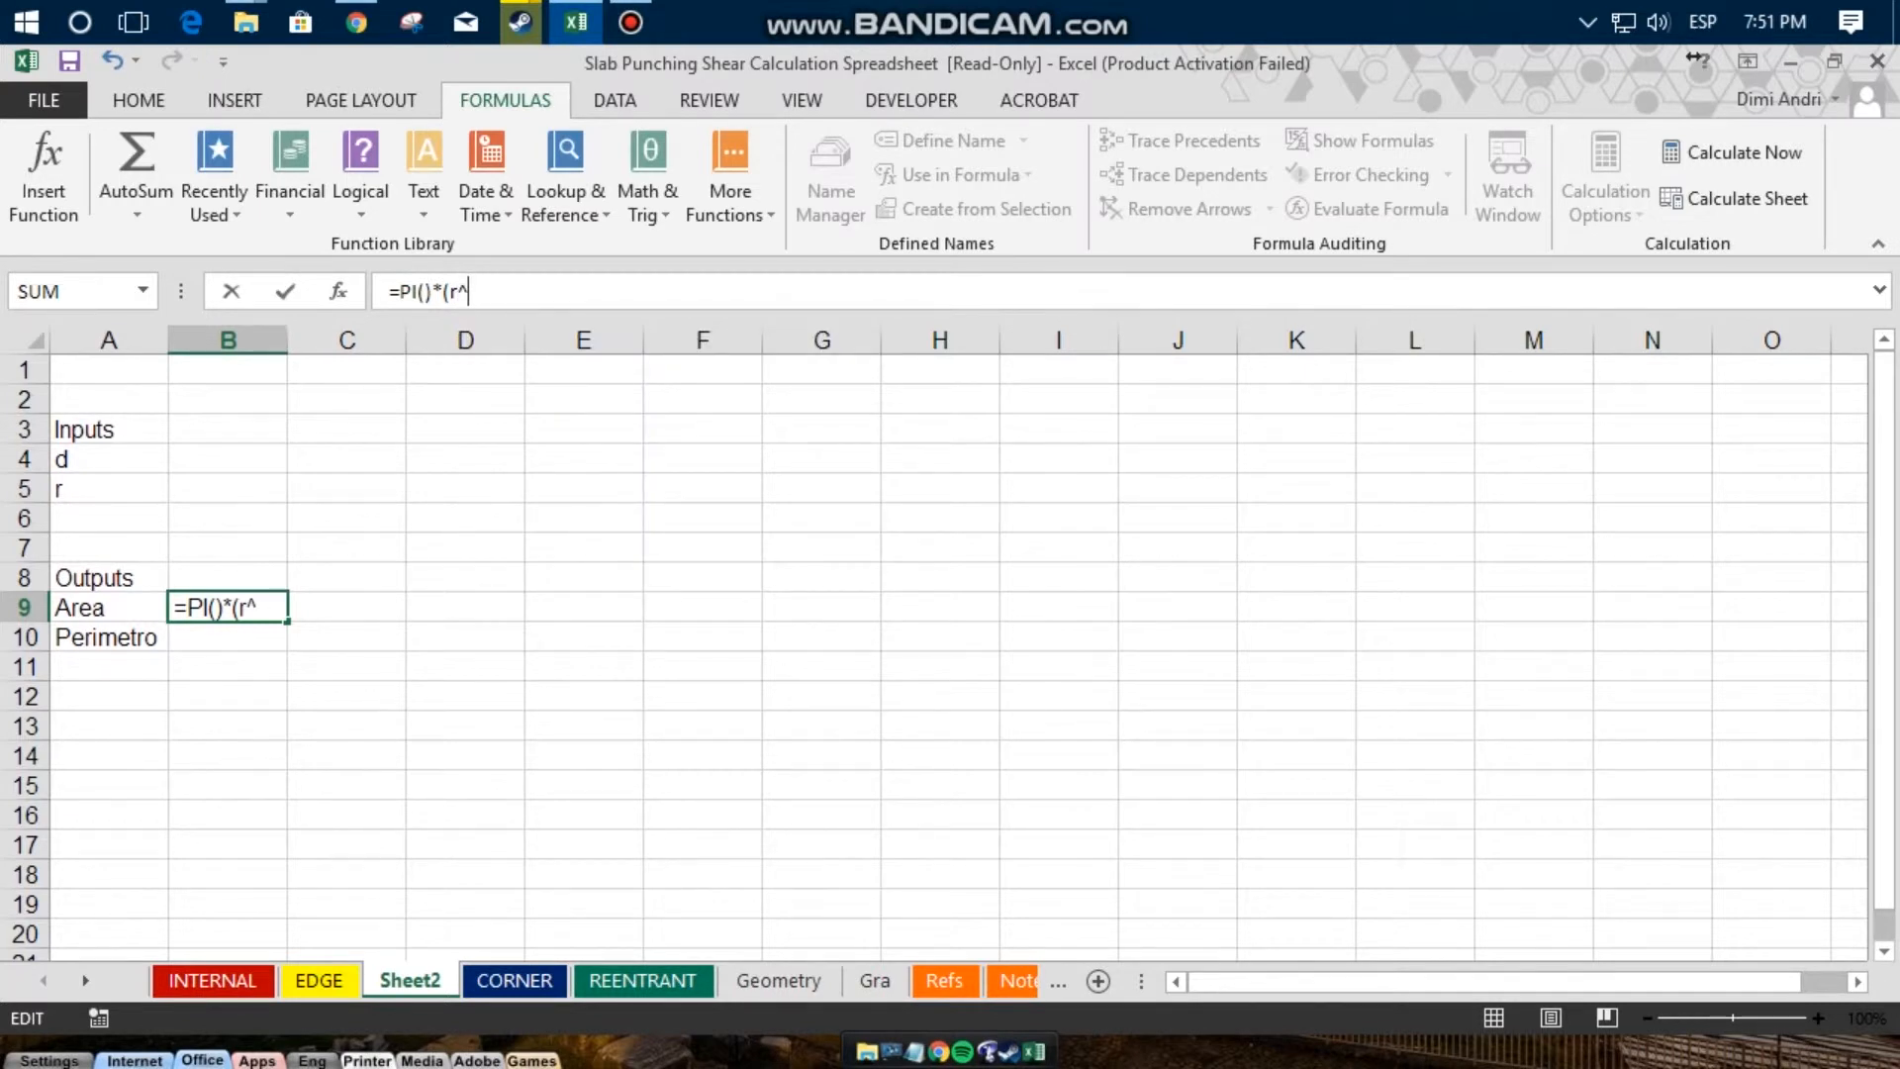
text(2)
key(Return)
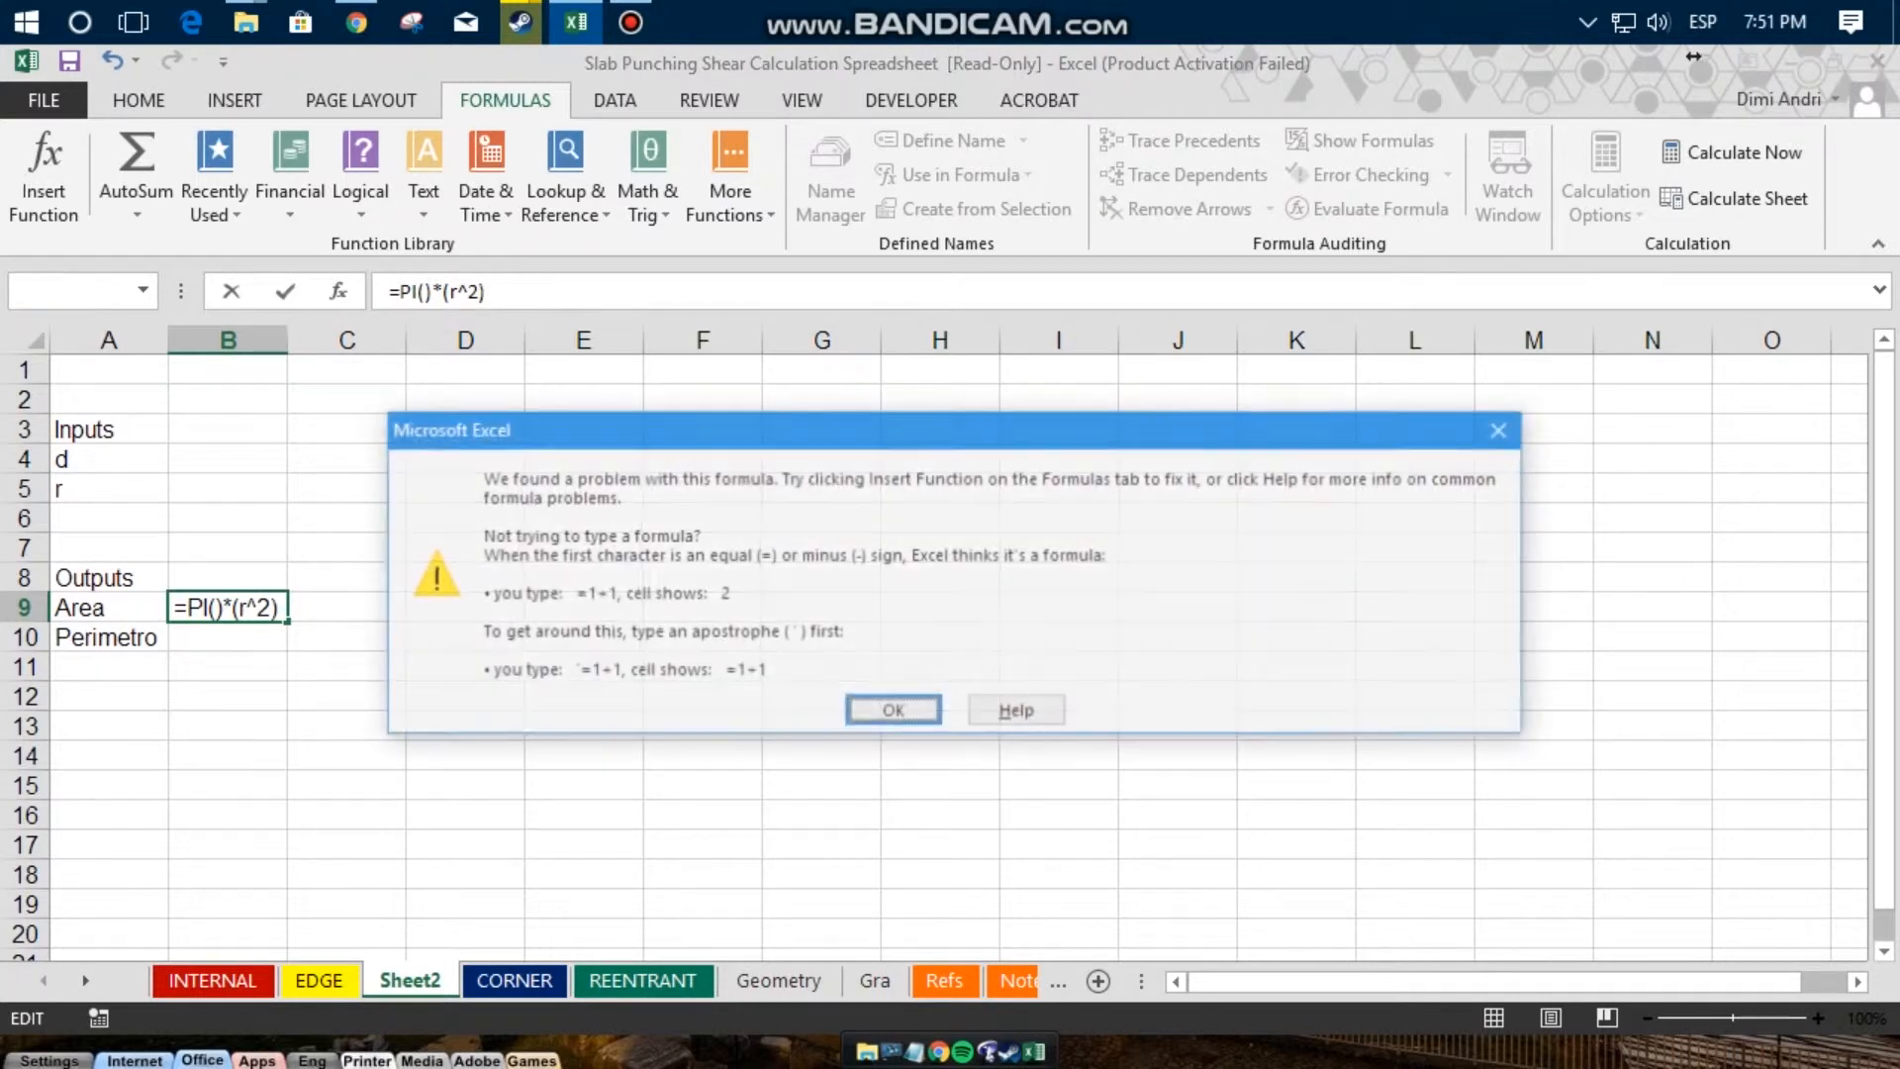
Step: Replace the r in the Area formula with a reference to cell B5, giving =PI()*(B5^2), and accept it
key(Return)
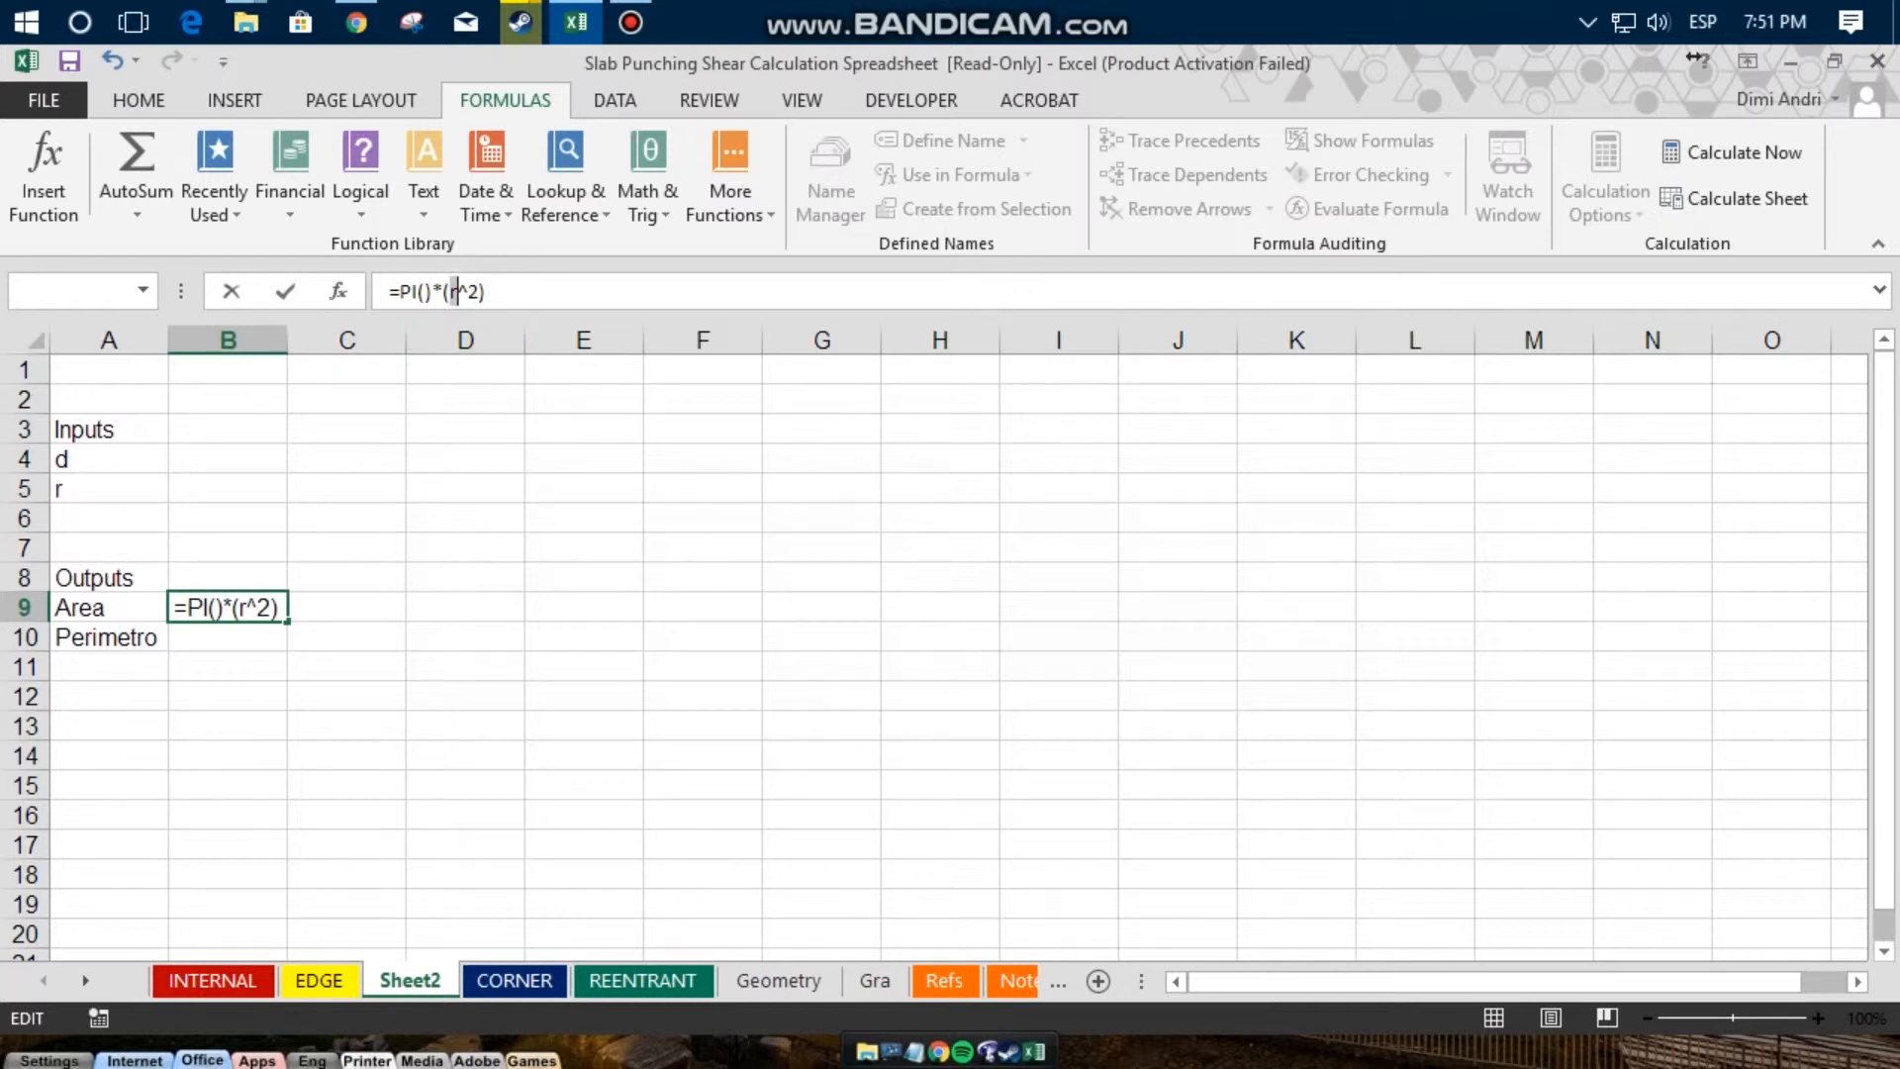
click(228, 488)
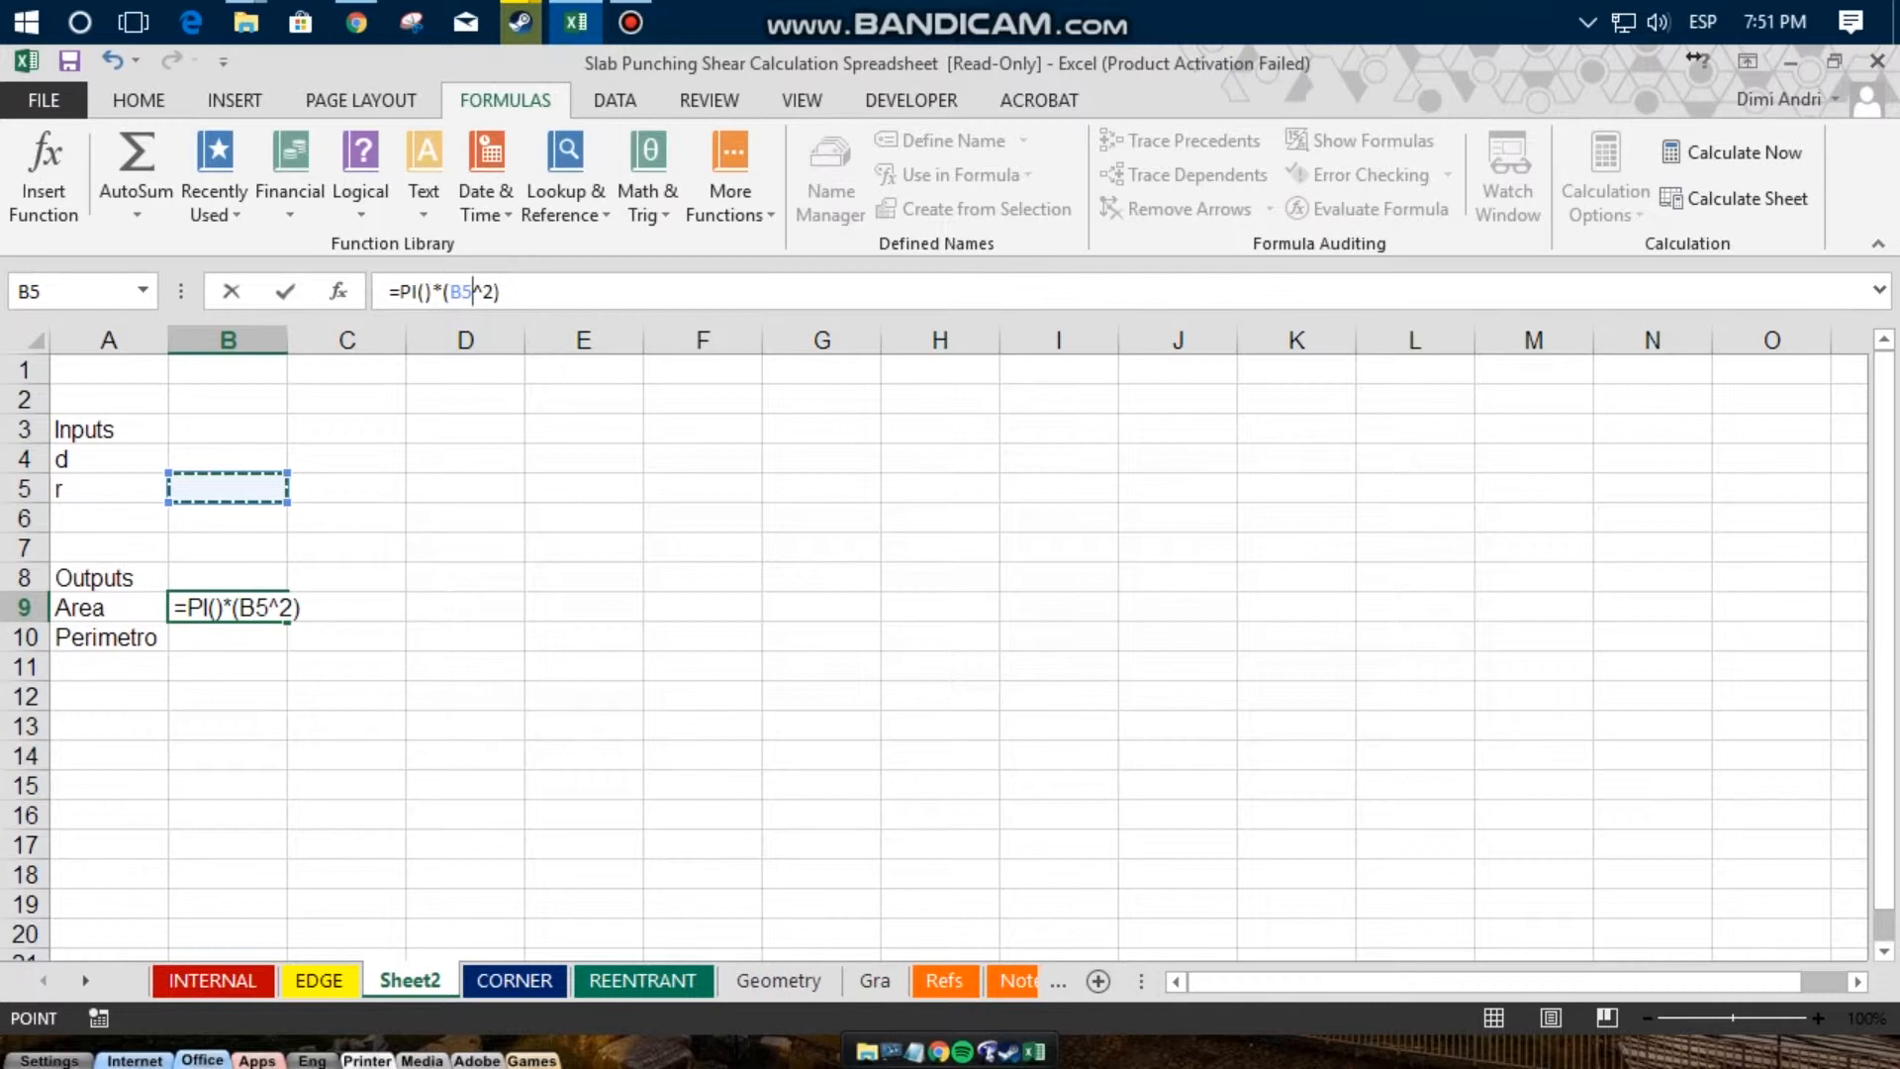
key(Return)
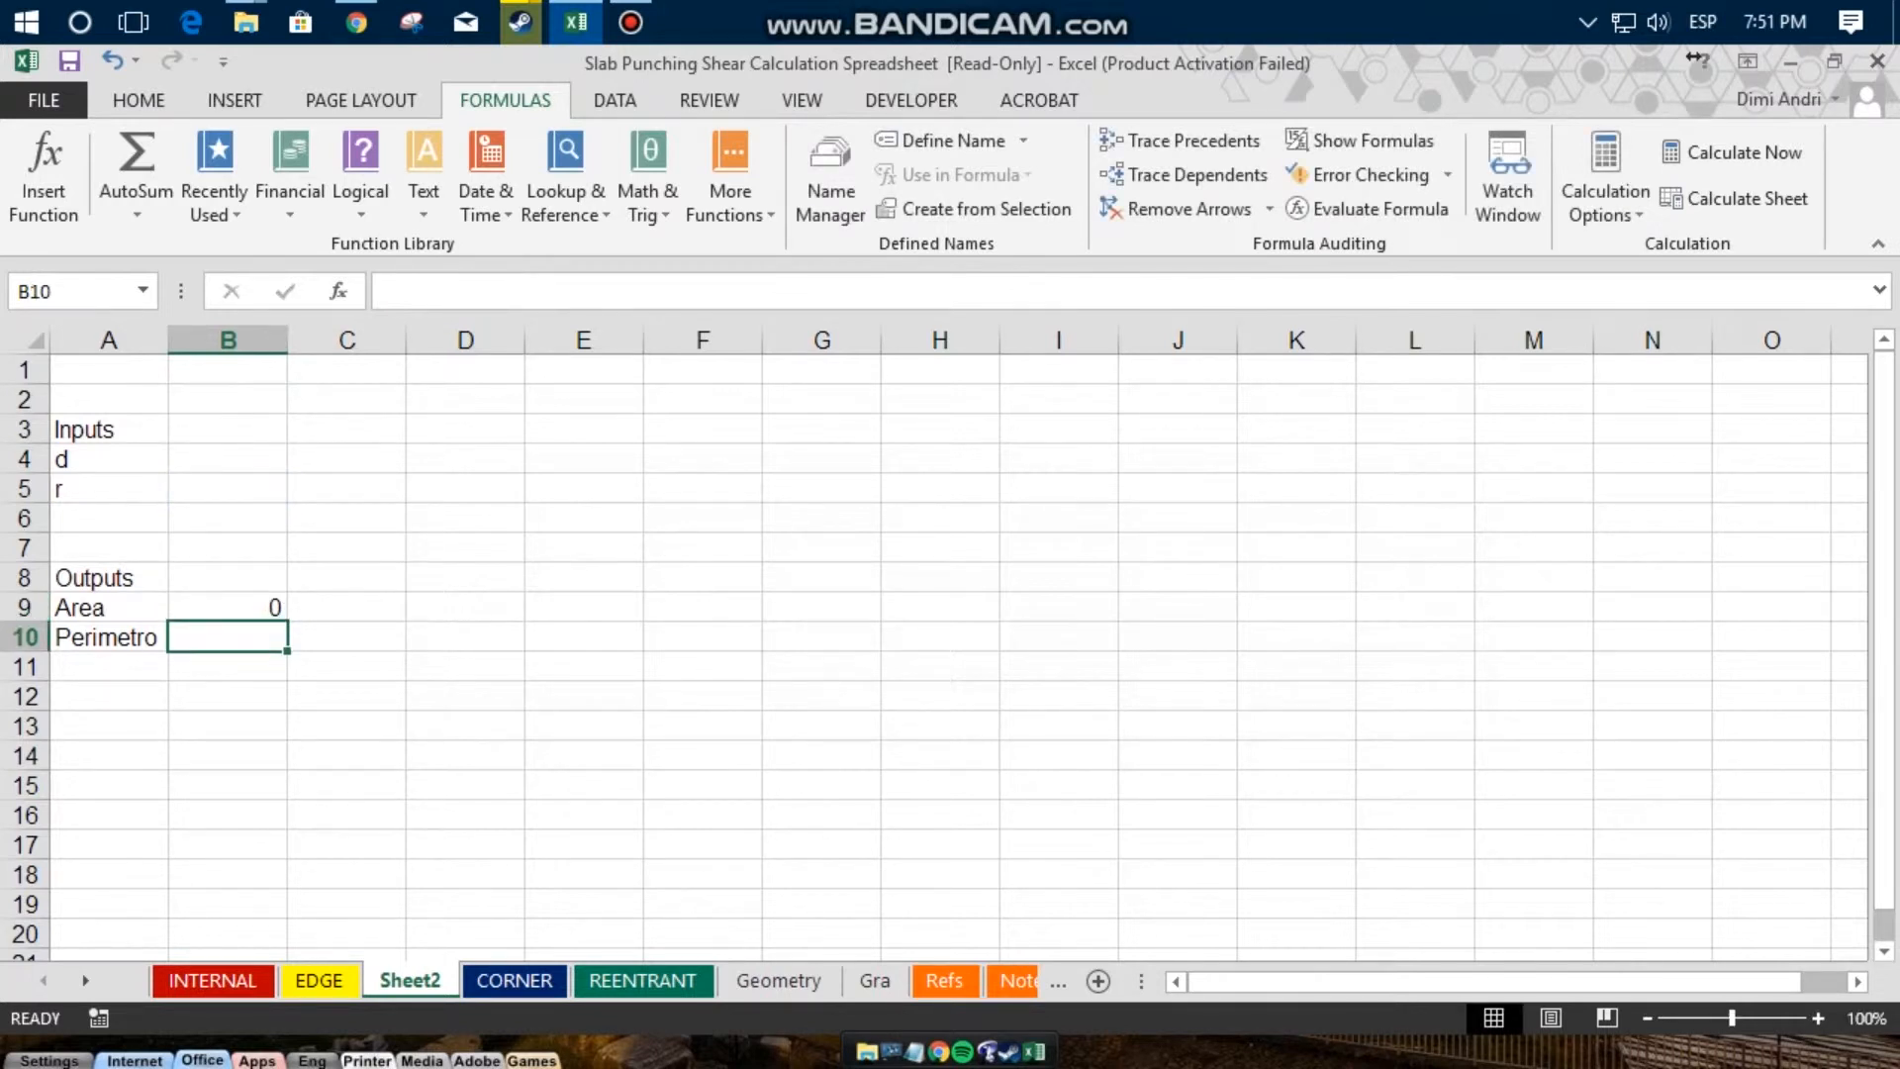
Step: Try to enter =2PI() as the Perimetro formula in cell B10
text(=)
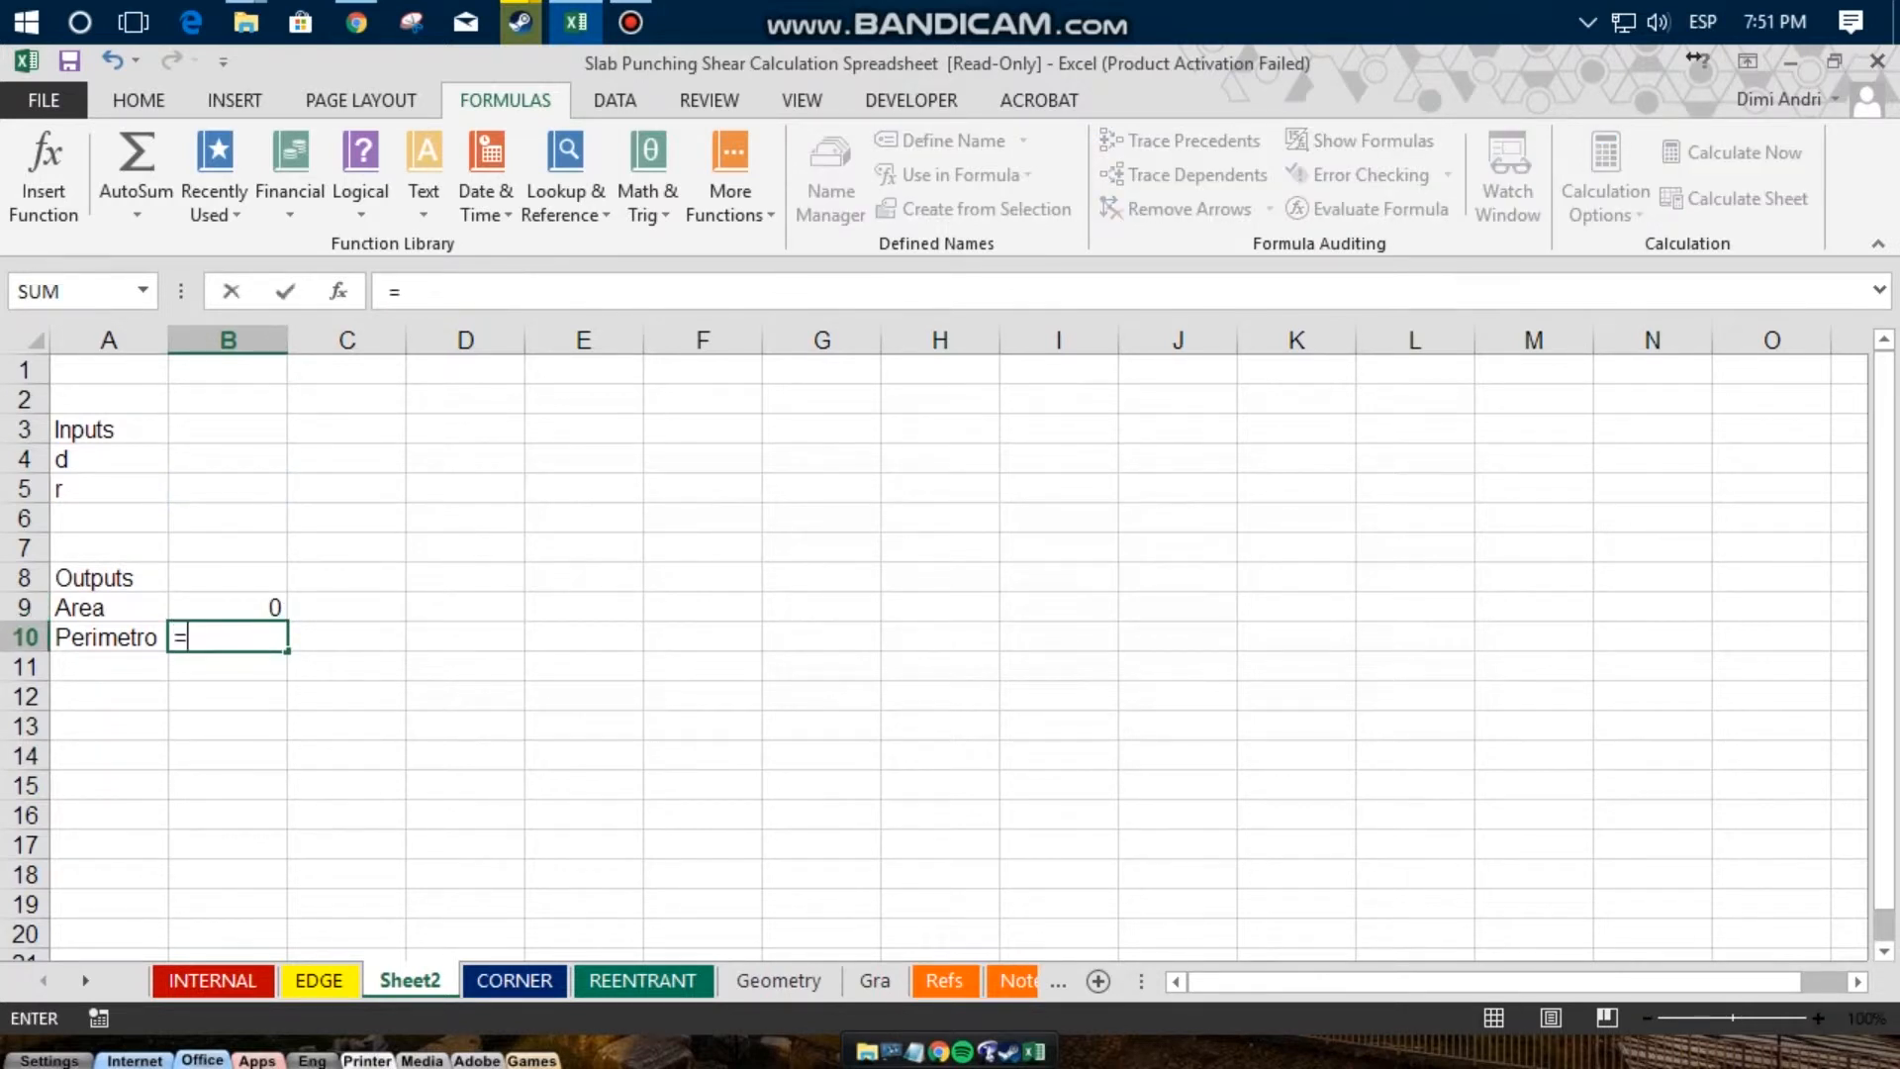
text(2pi)
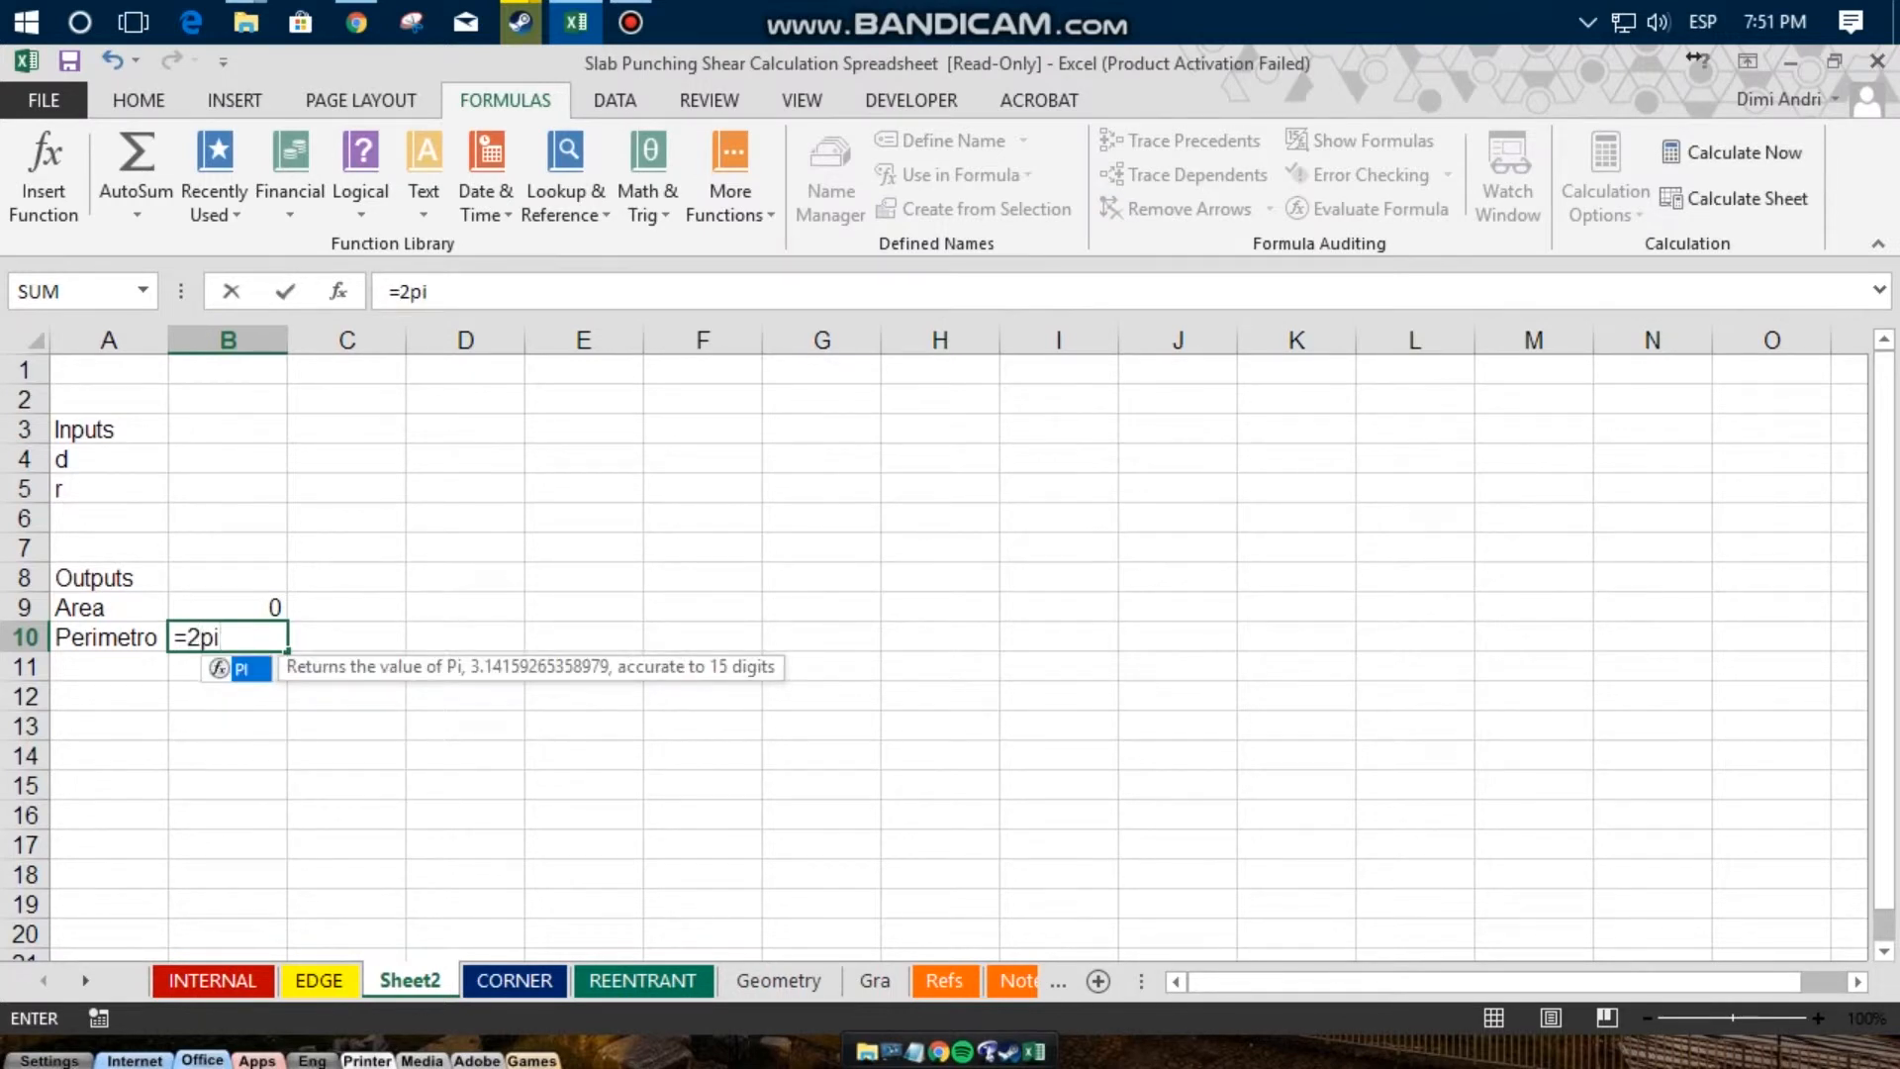
key(Tab)
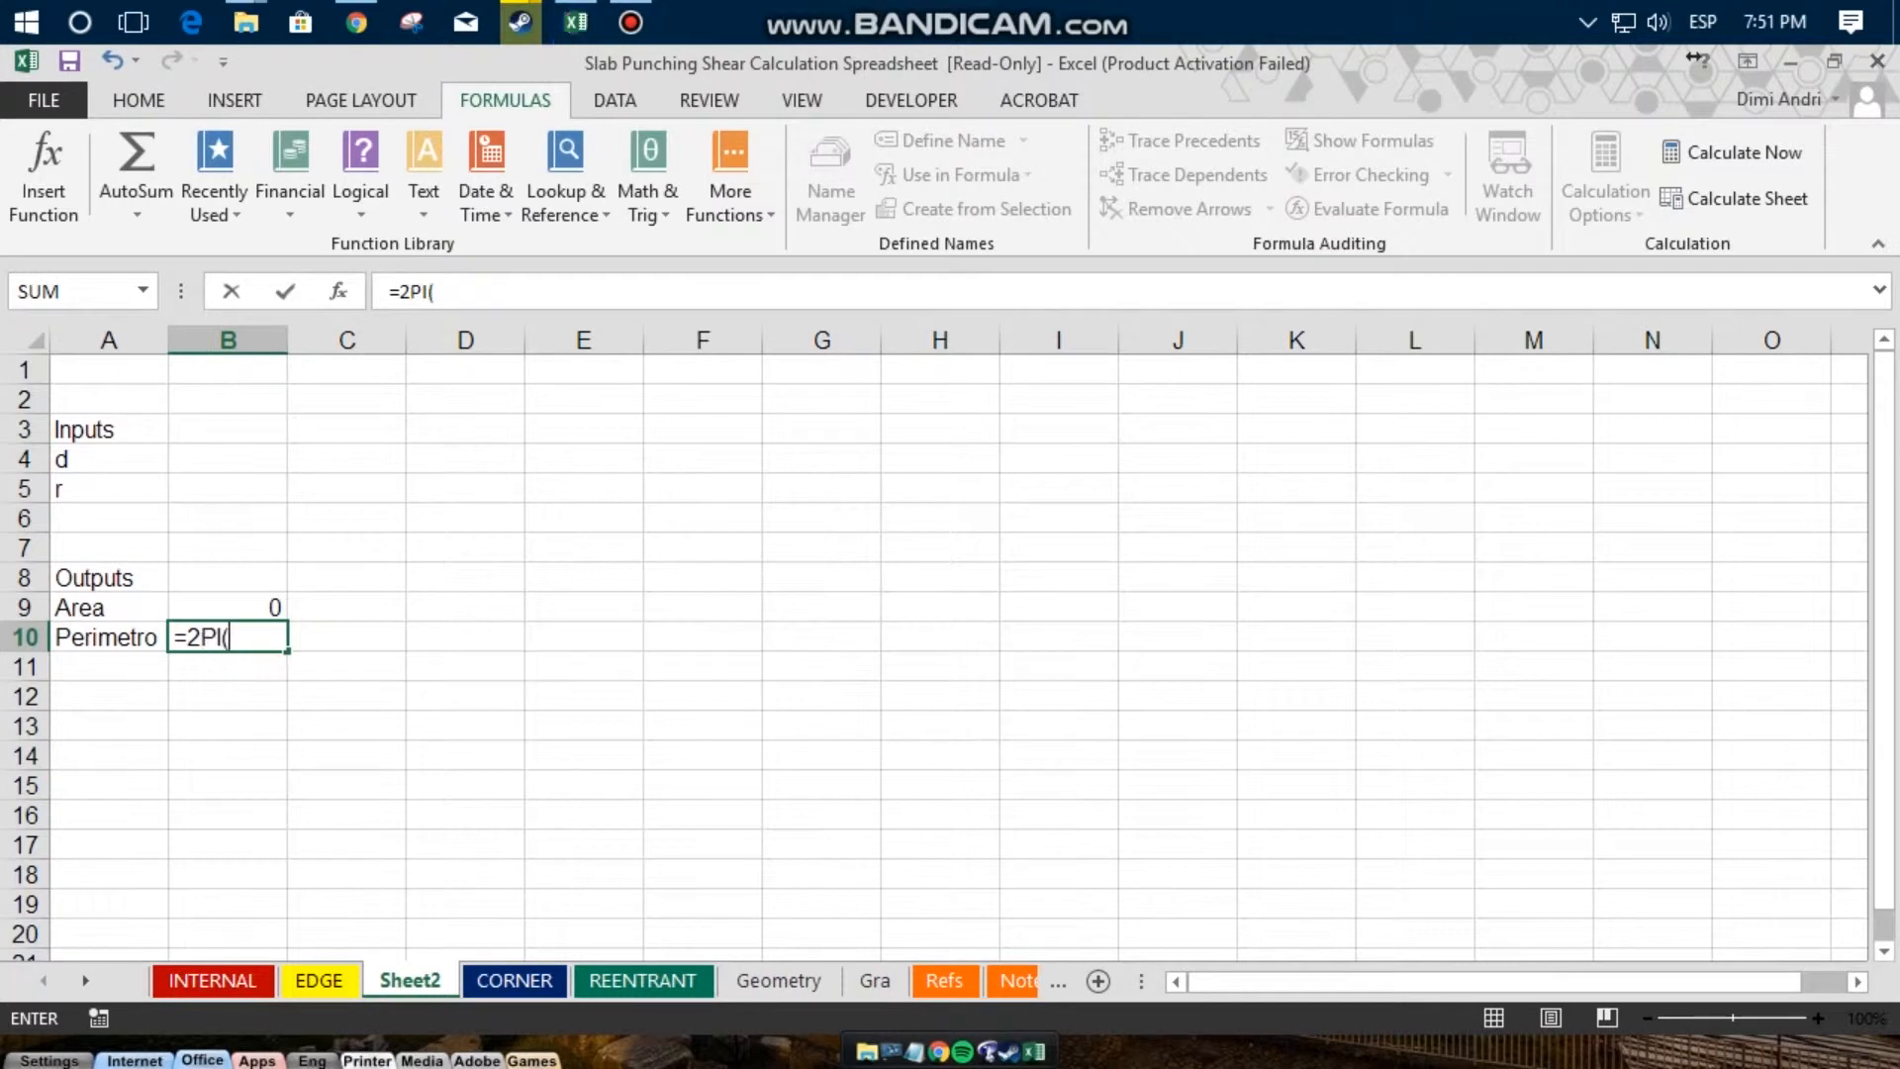
text())
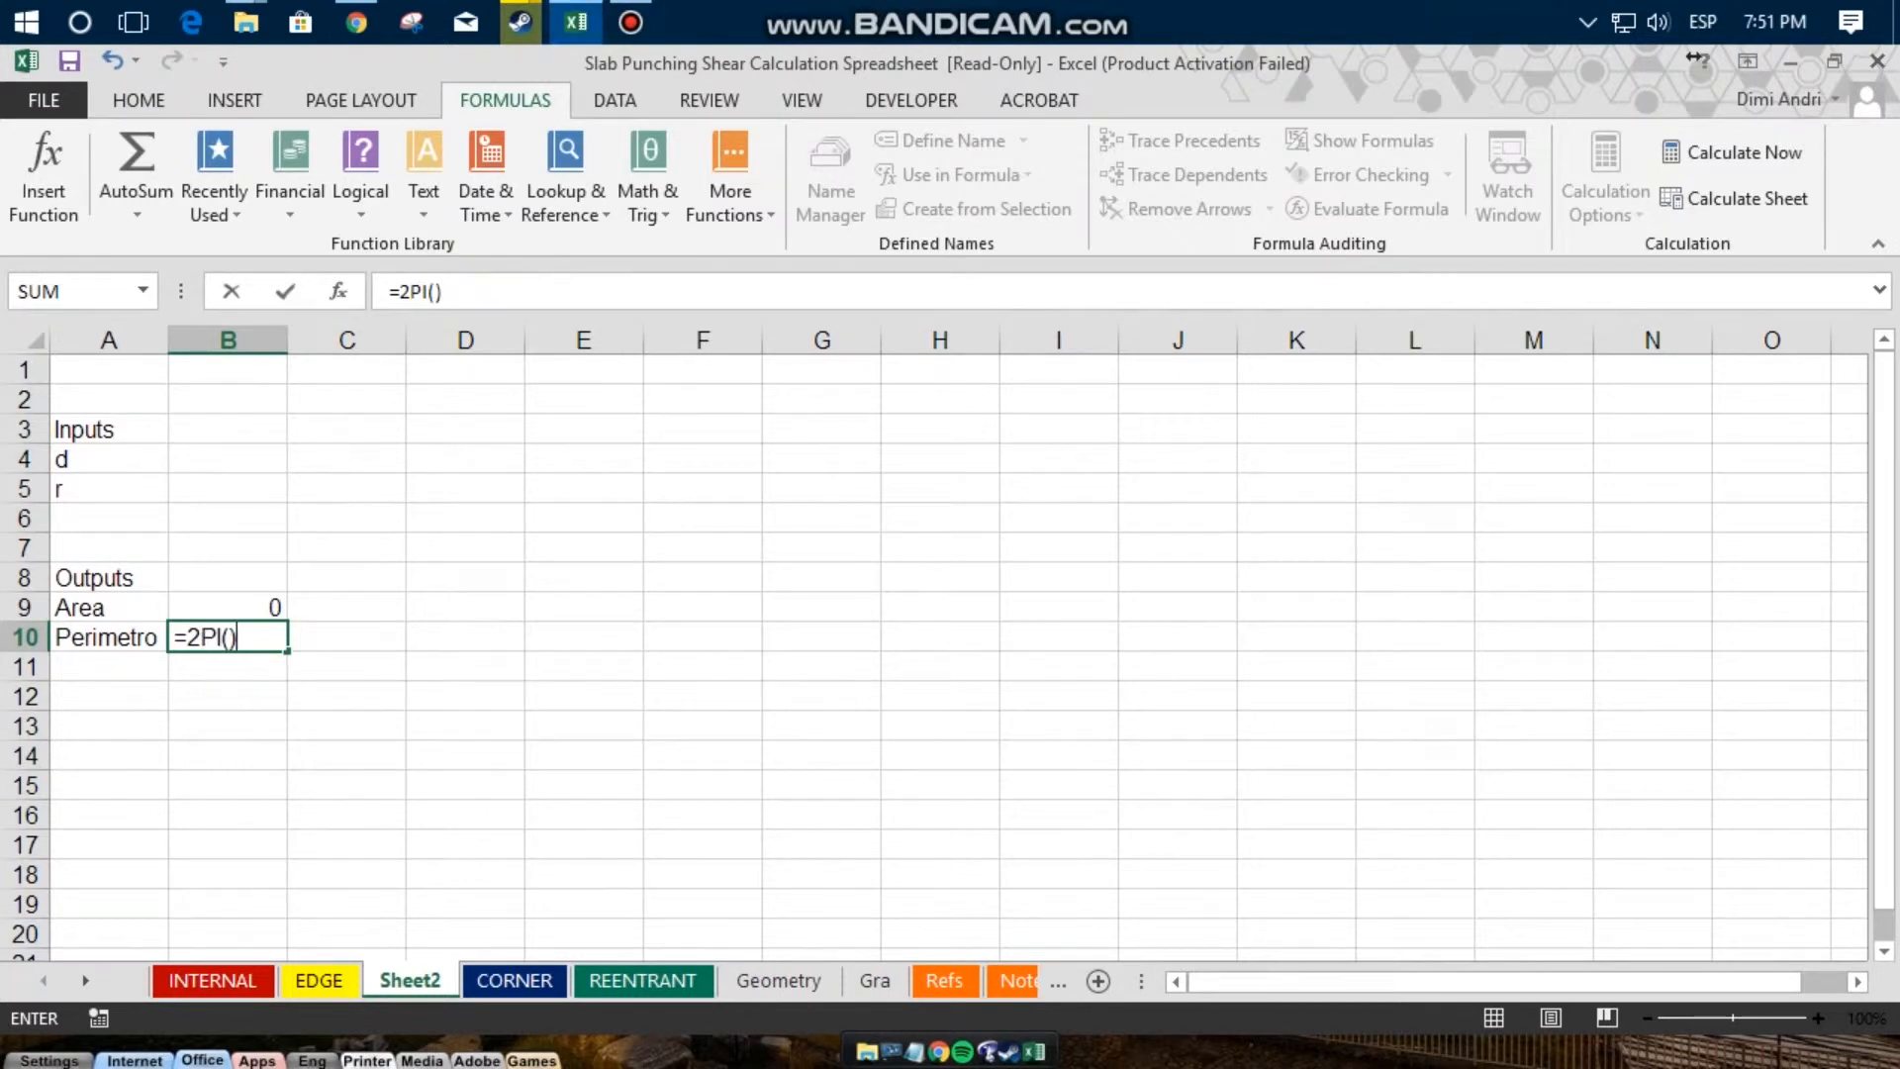
key(Return)
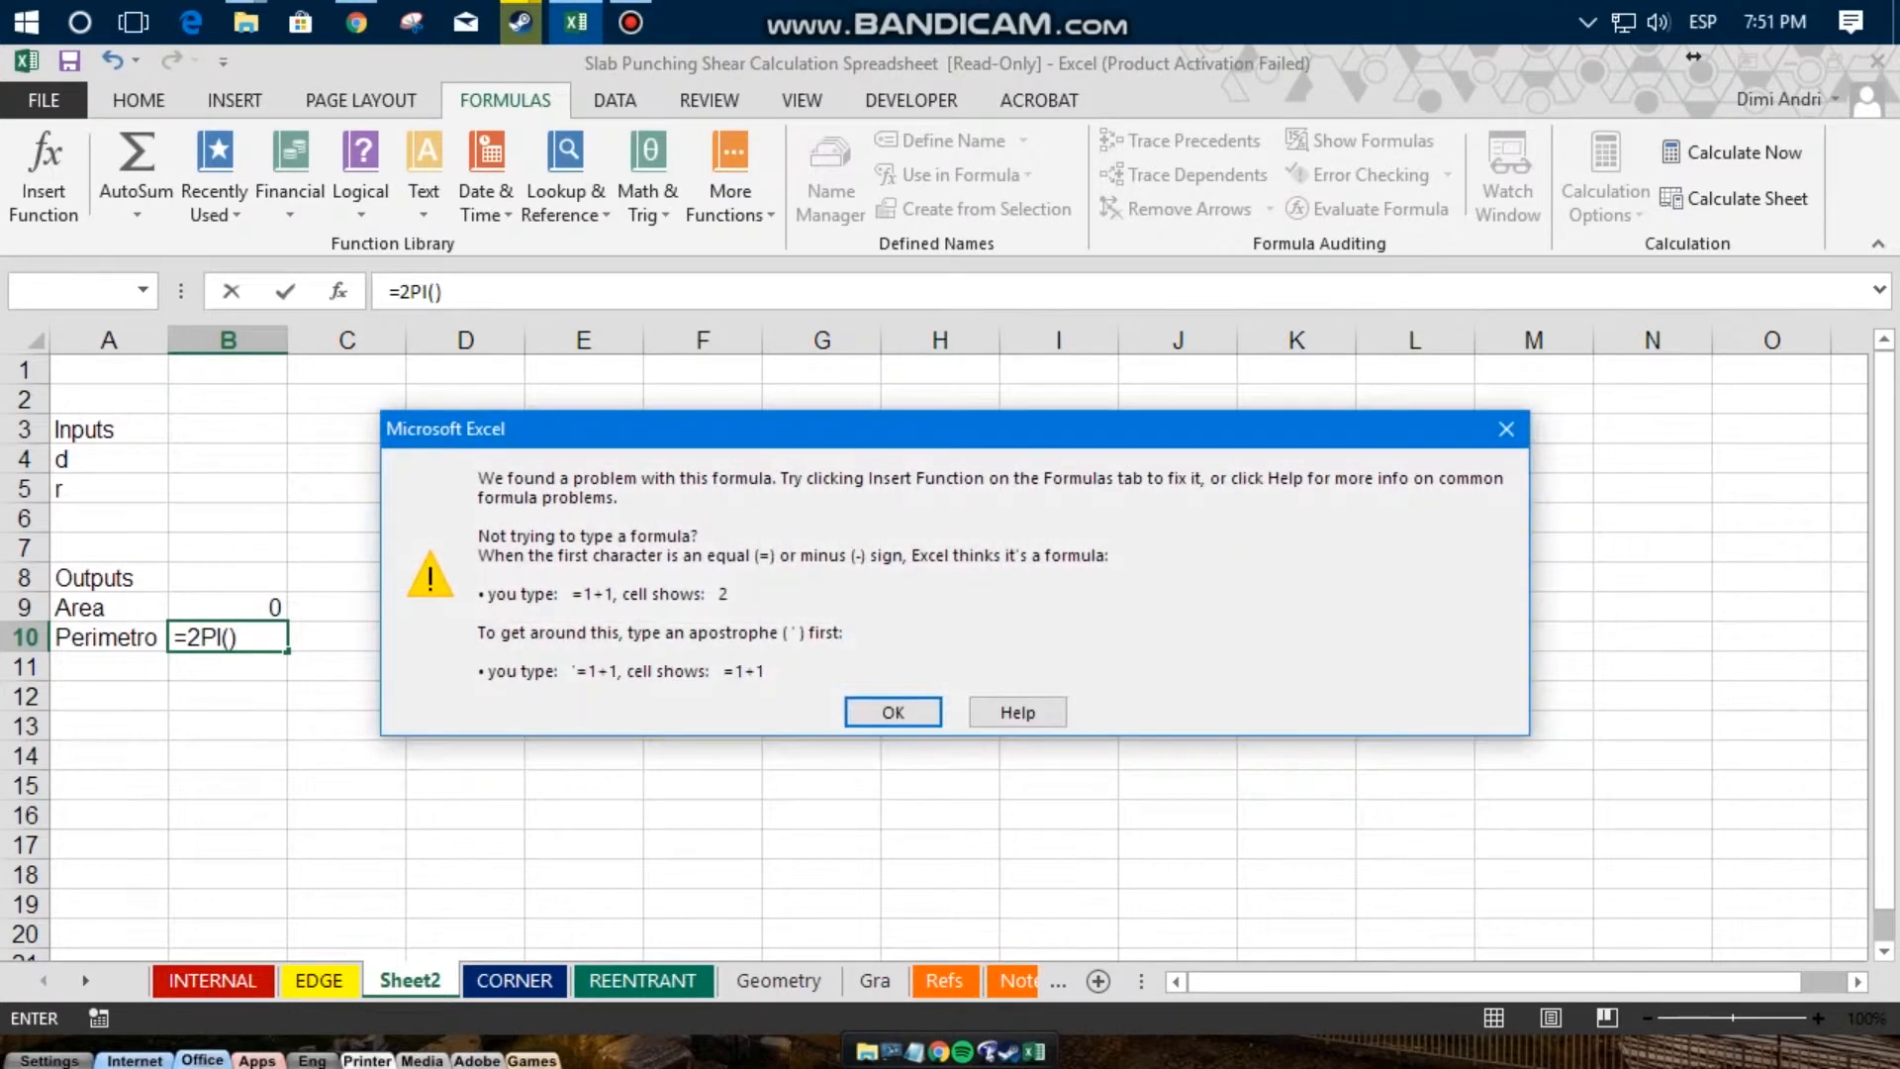
key(Return)
Step: Complete the Perimetro formula in B10 as the product of 2, PI() and the radius cell B5
click(238, 637)
text(*)
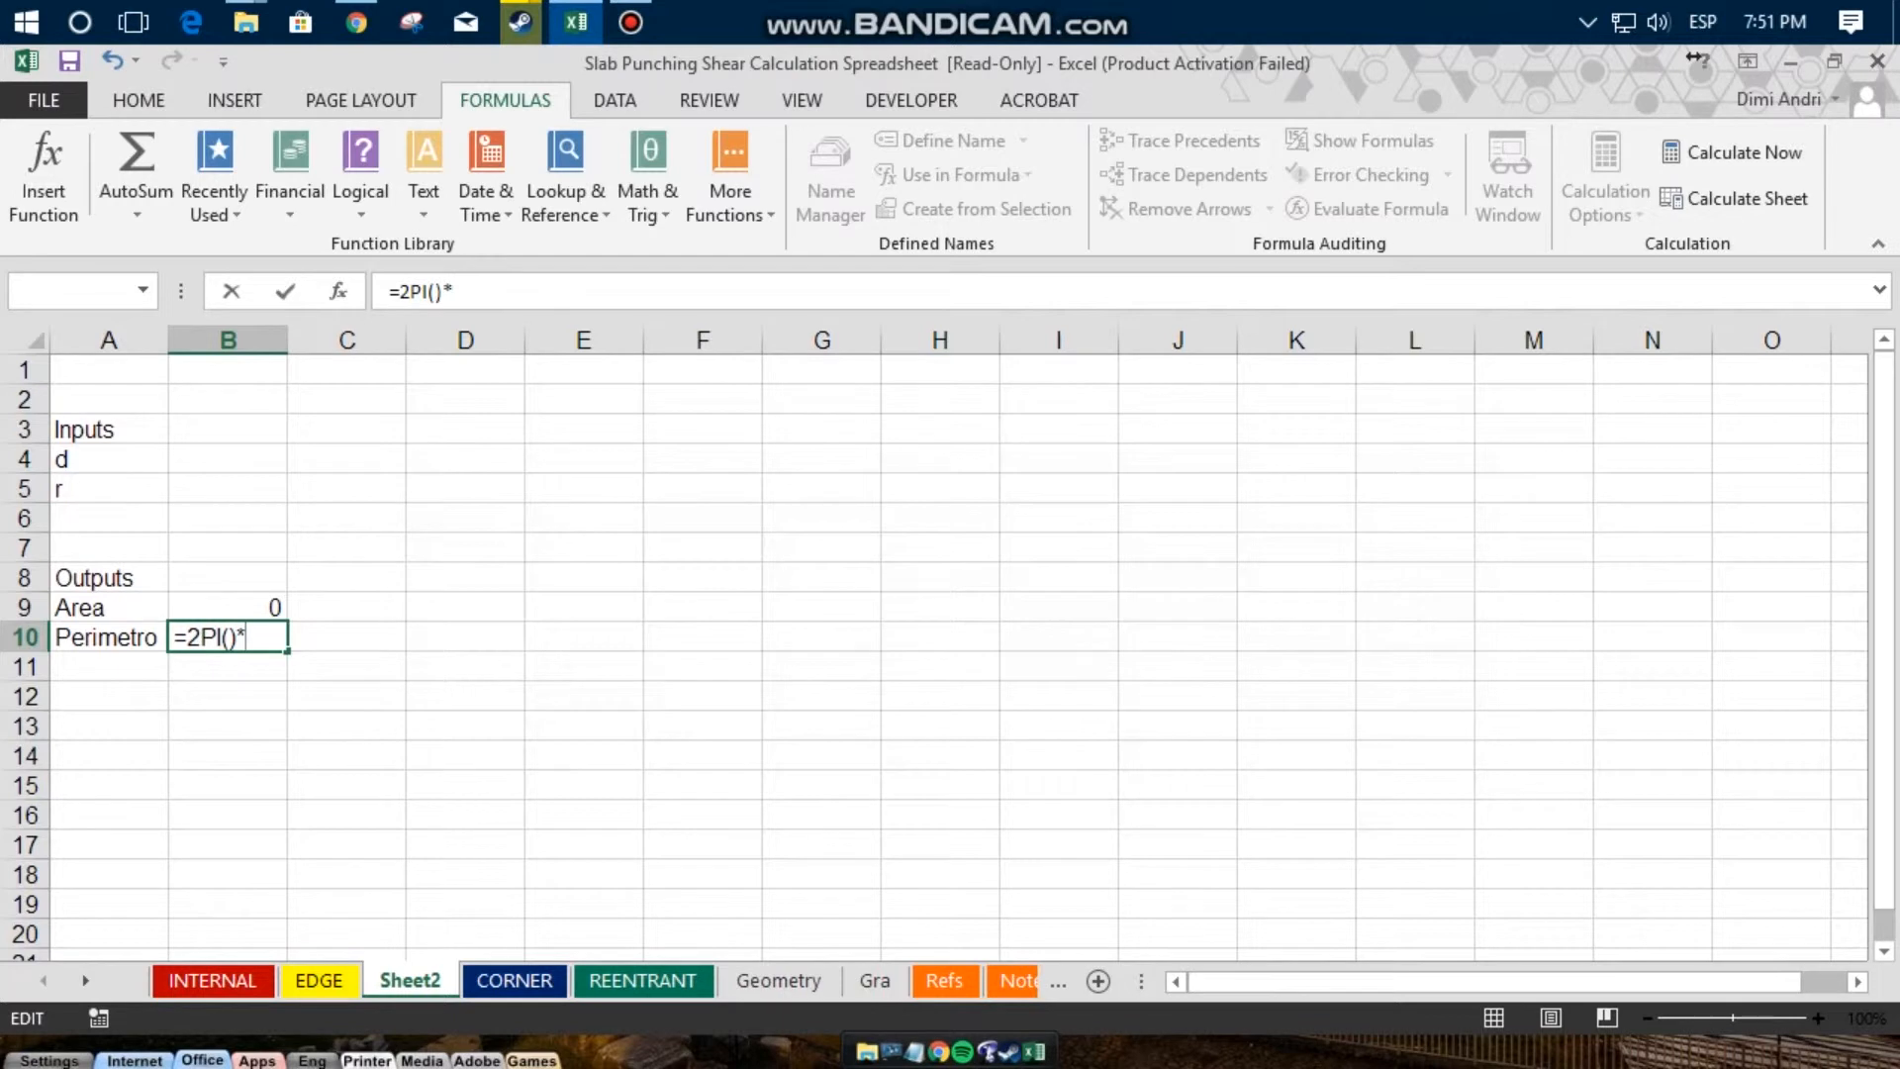
click(228, 488)
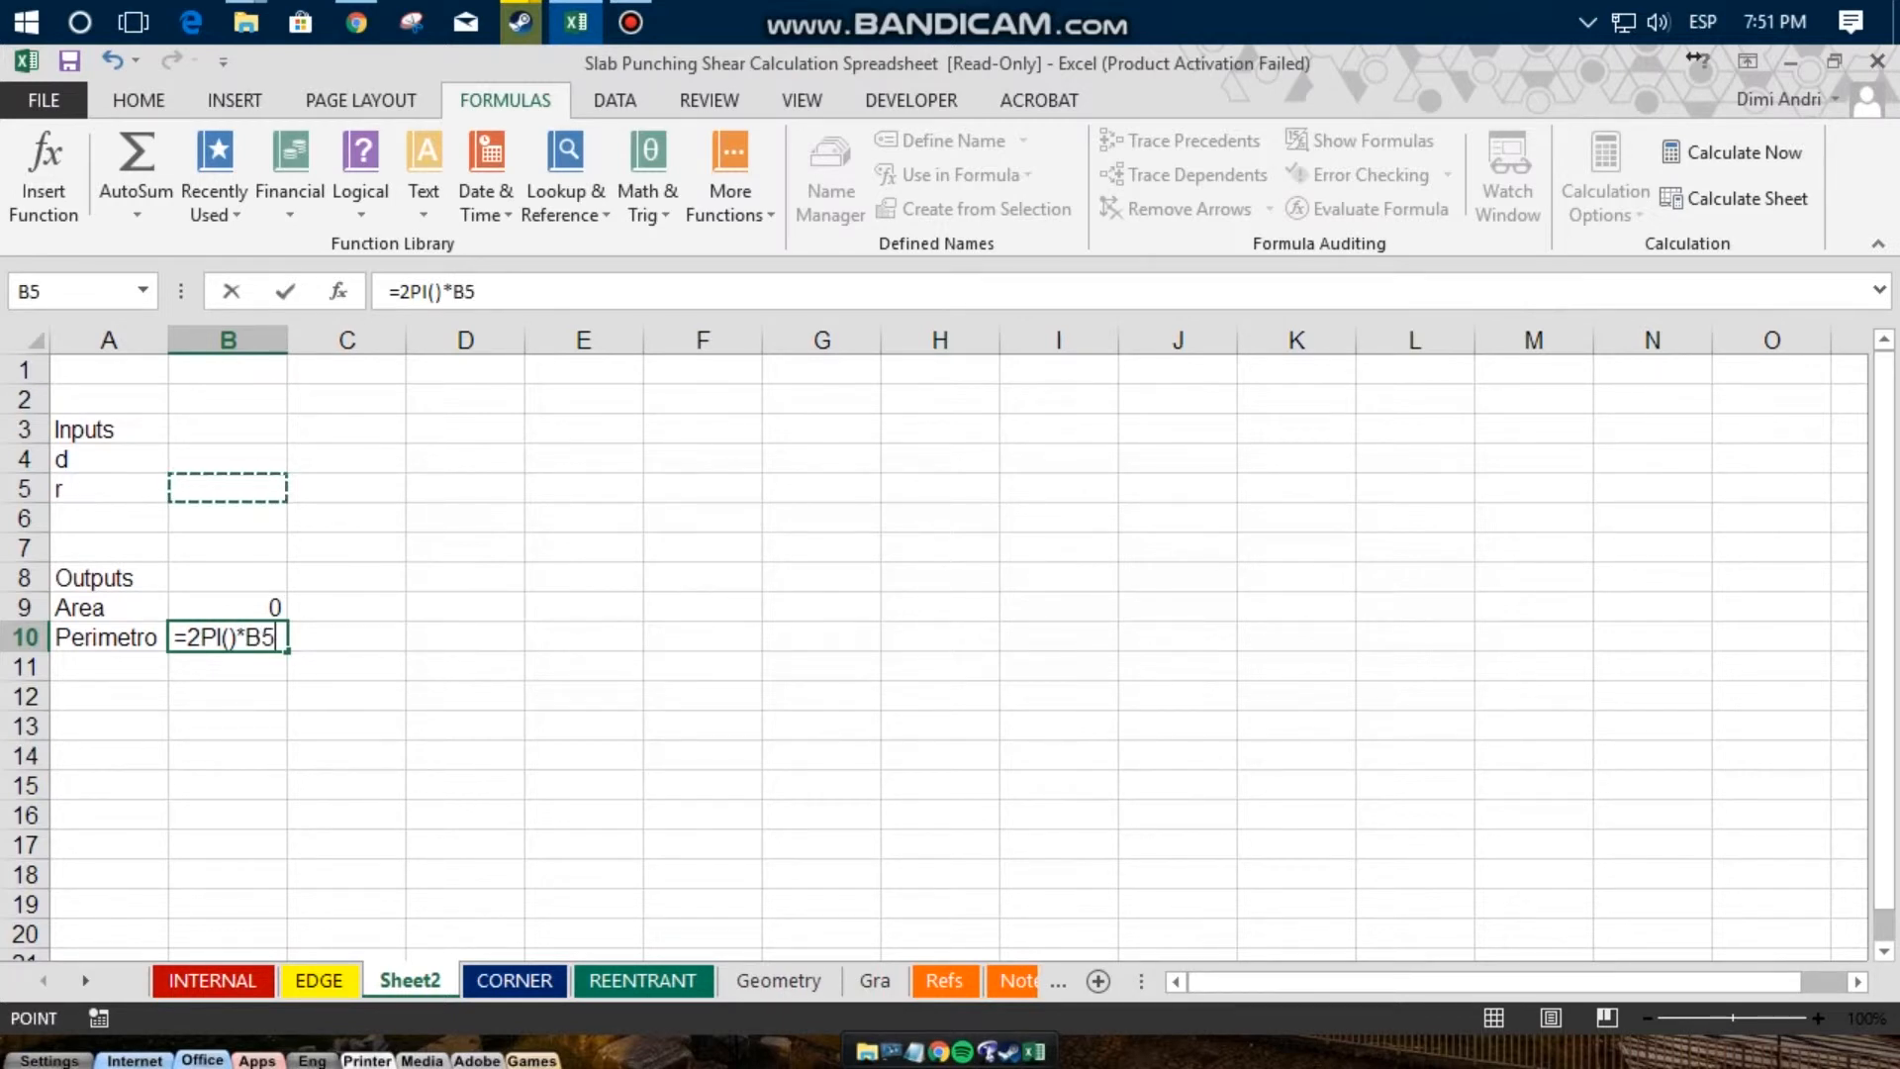
key(F2)
text(*)
key(Return)
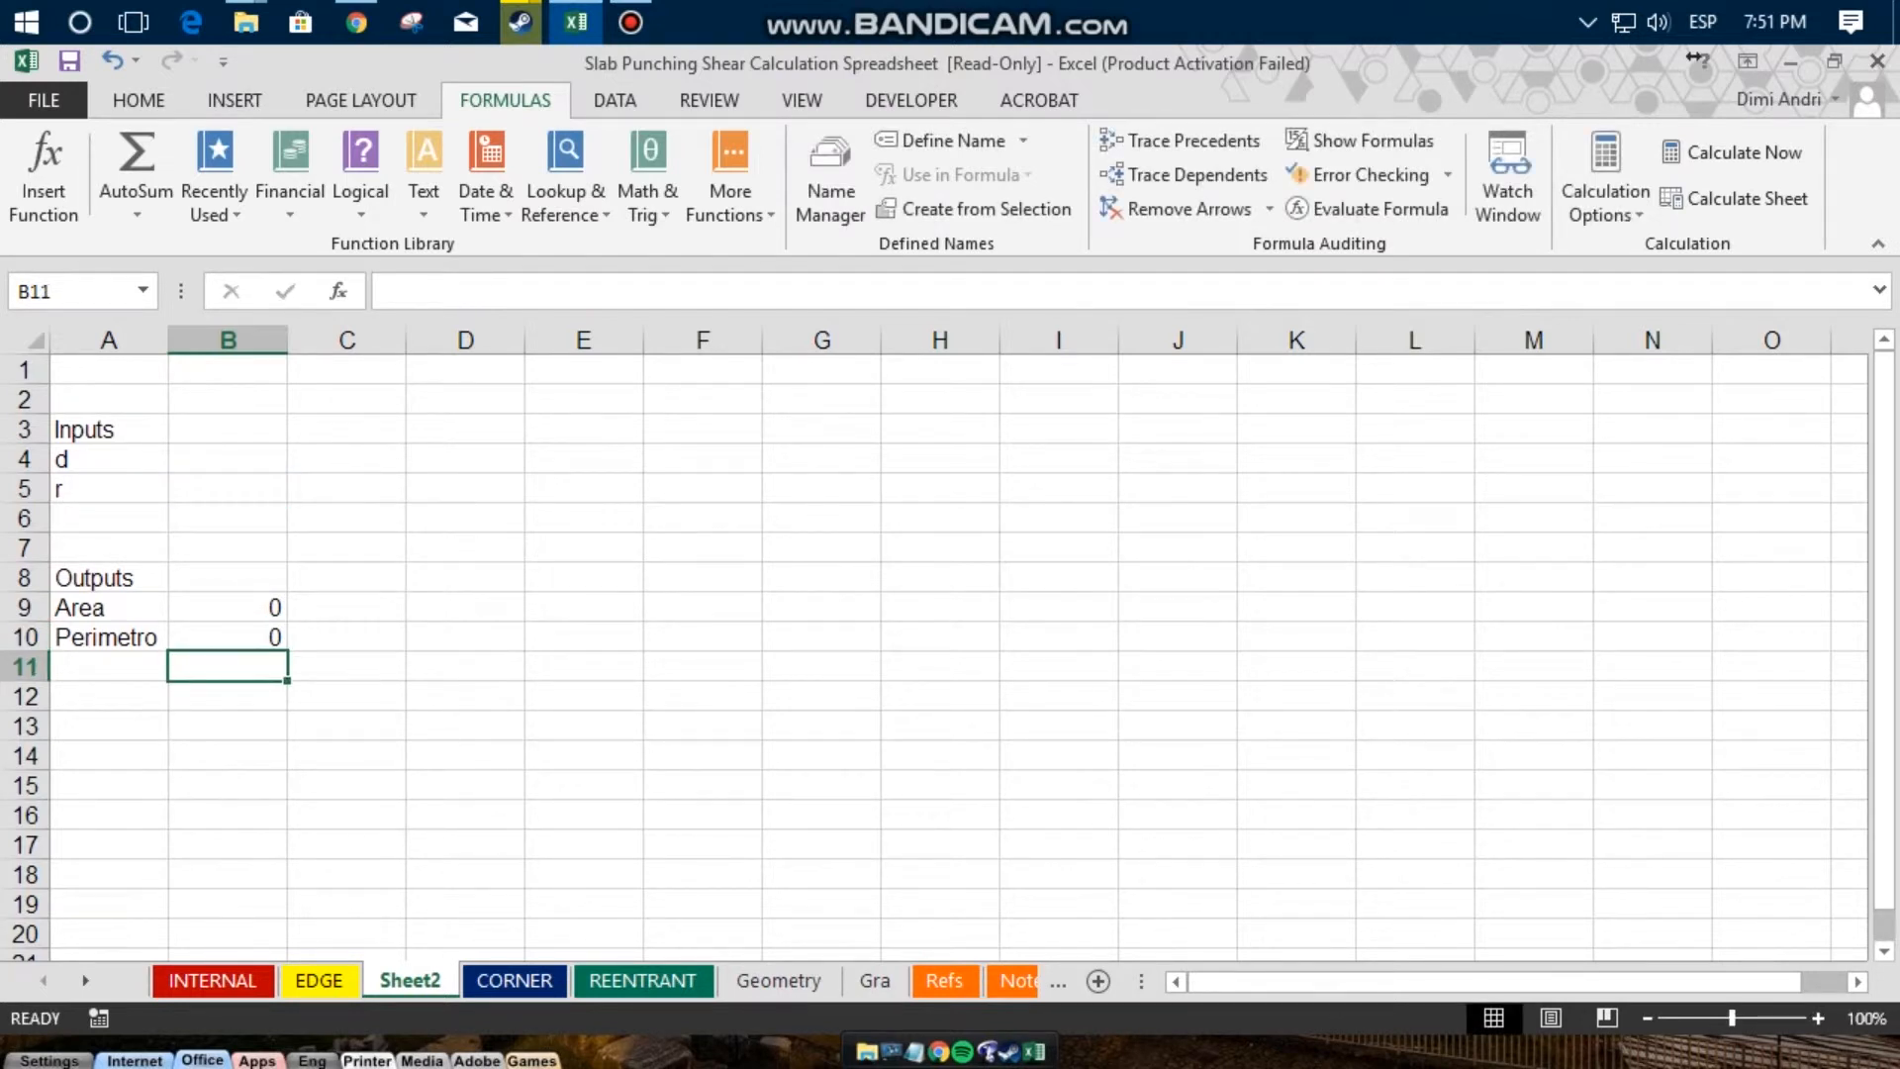
Step: Examine which input cell the Area formula in B9 refers to, leaving the formula as it is
key(Down)
click(228, 459)
key(Down)
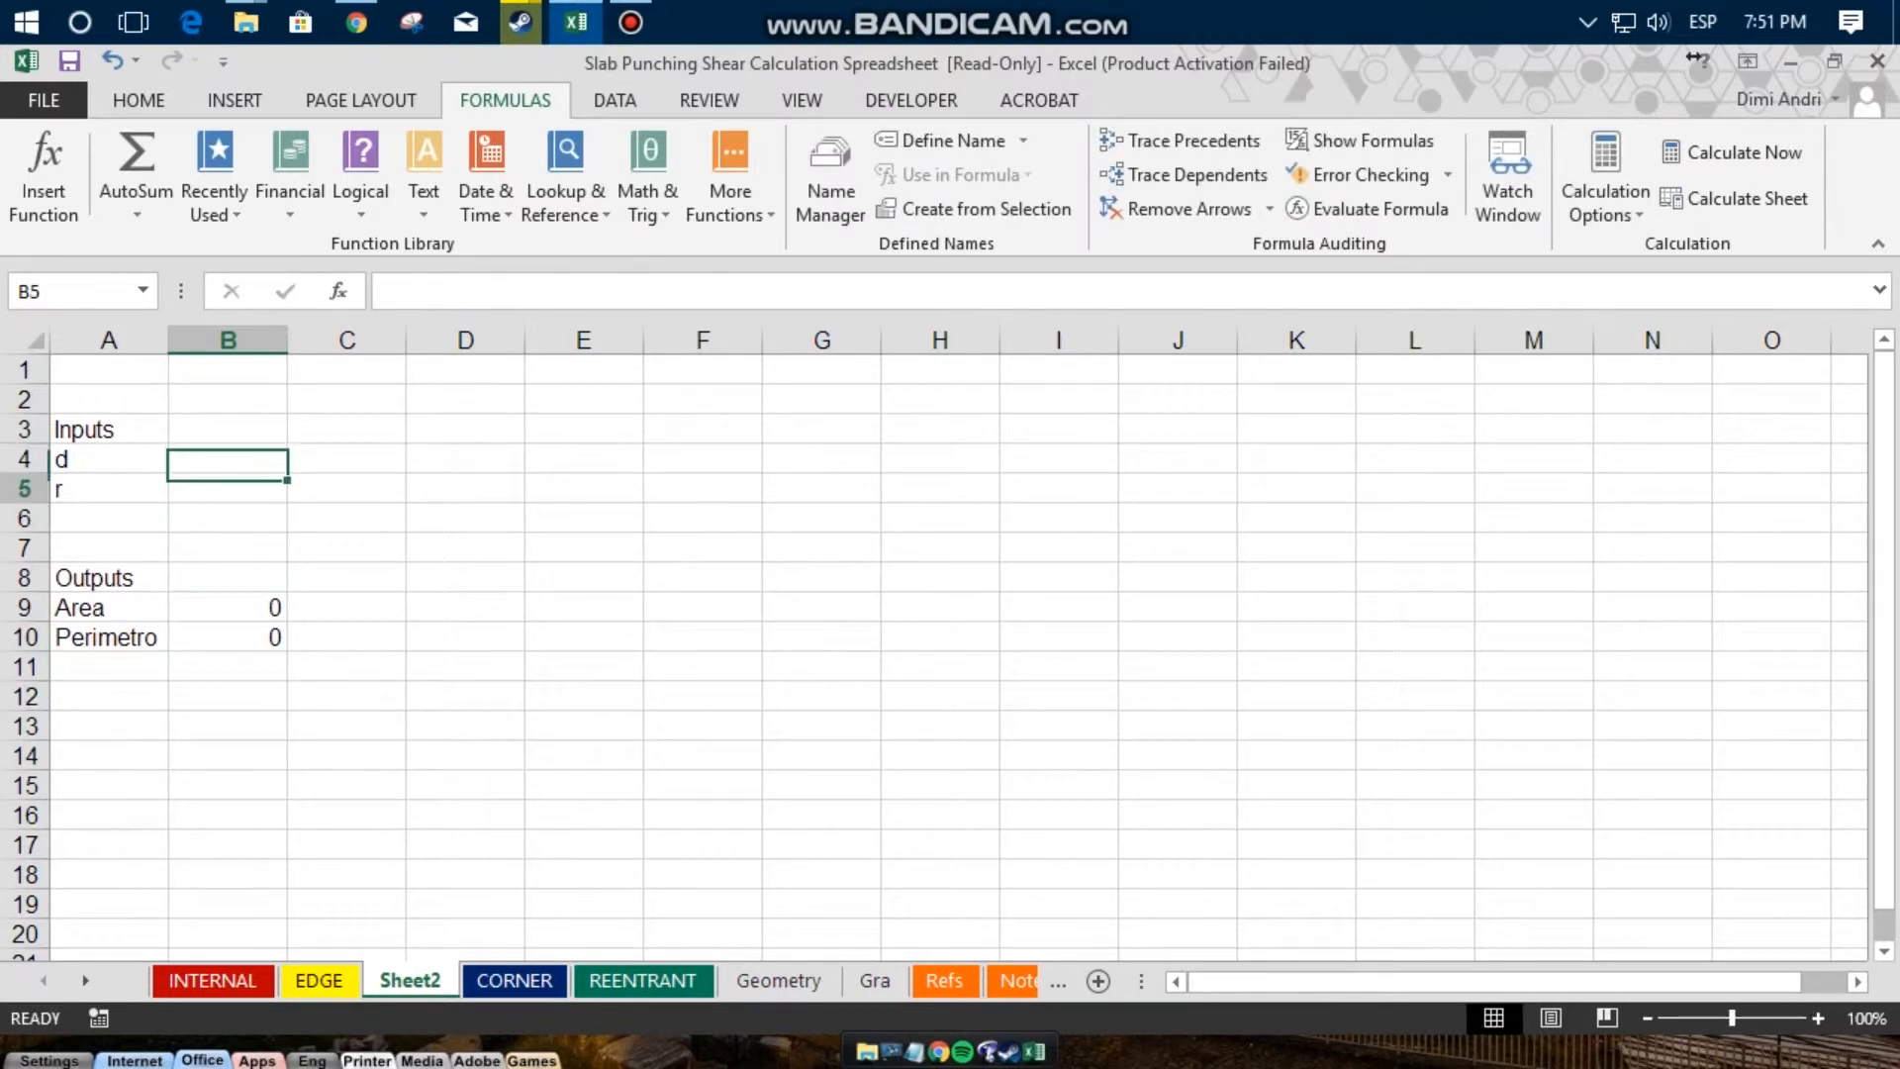
key(Down)
key(Down)
key(Down)
key(Down)
click(461, 291)
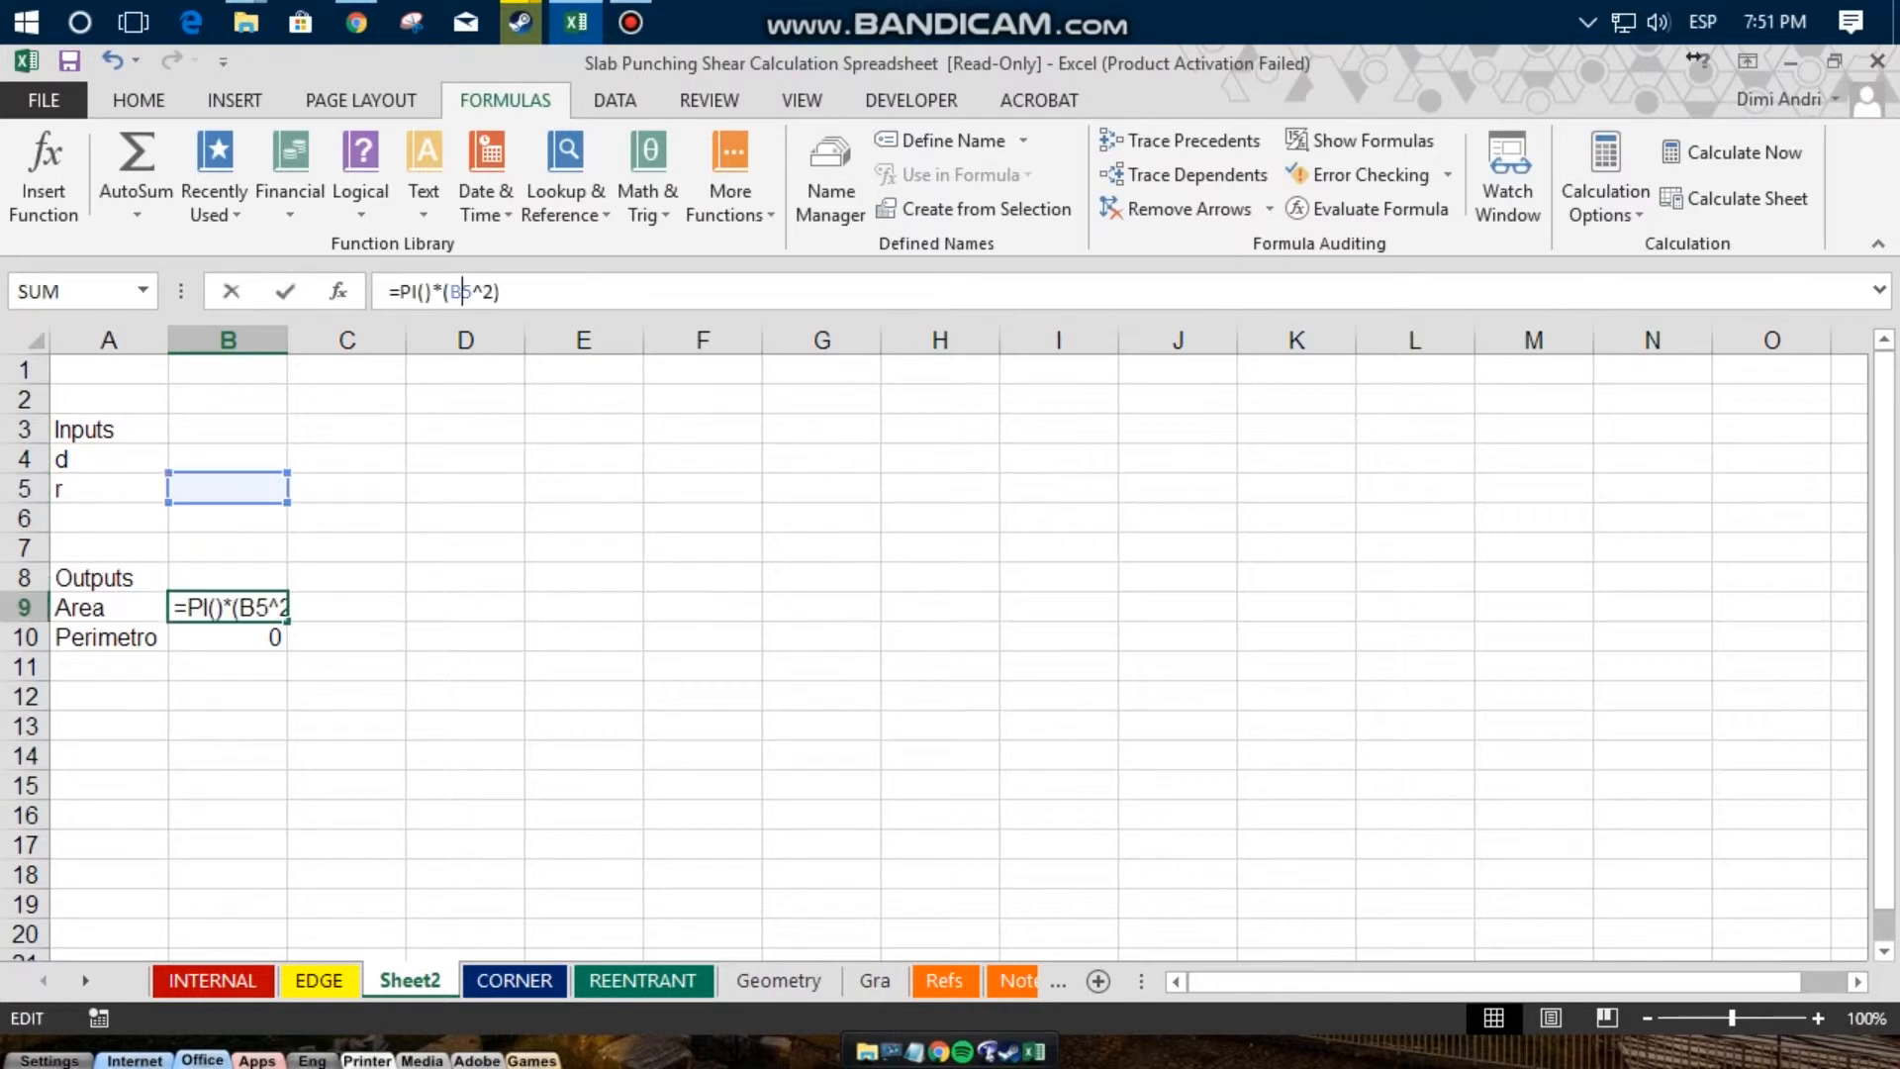
key(Escape)
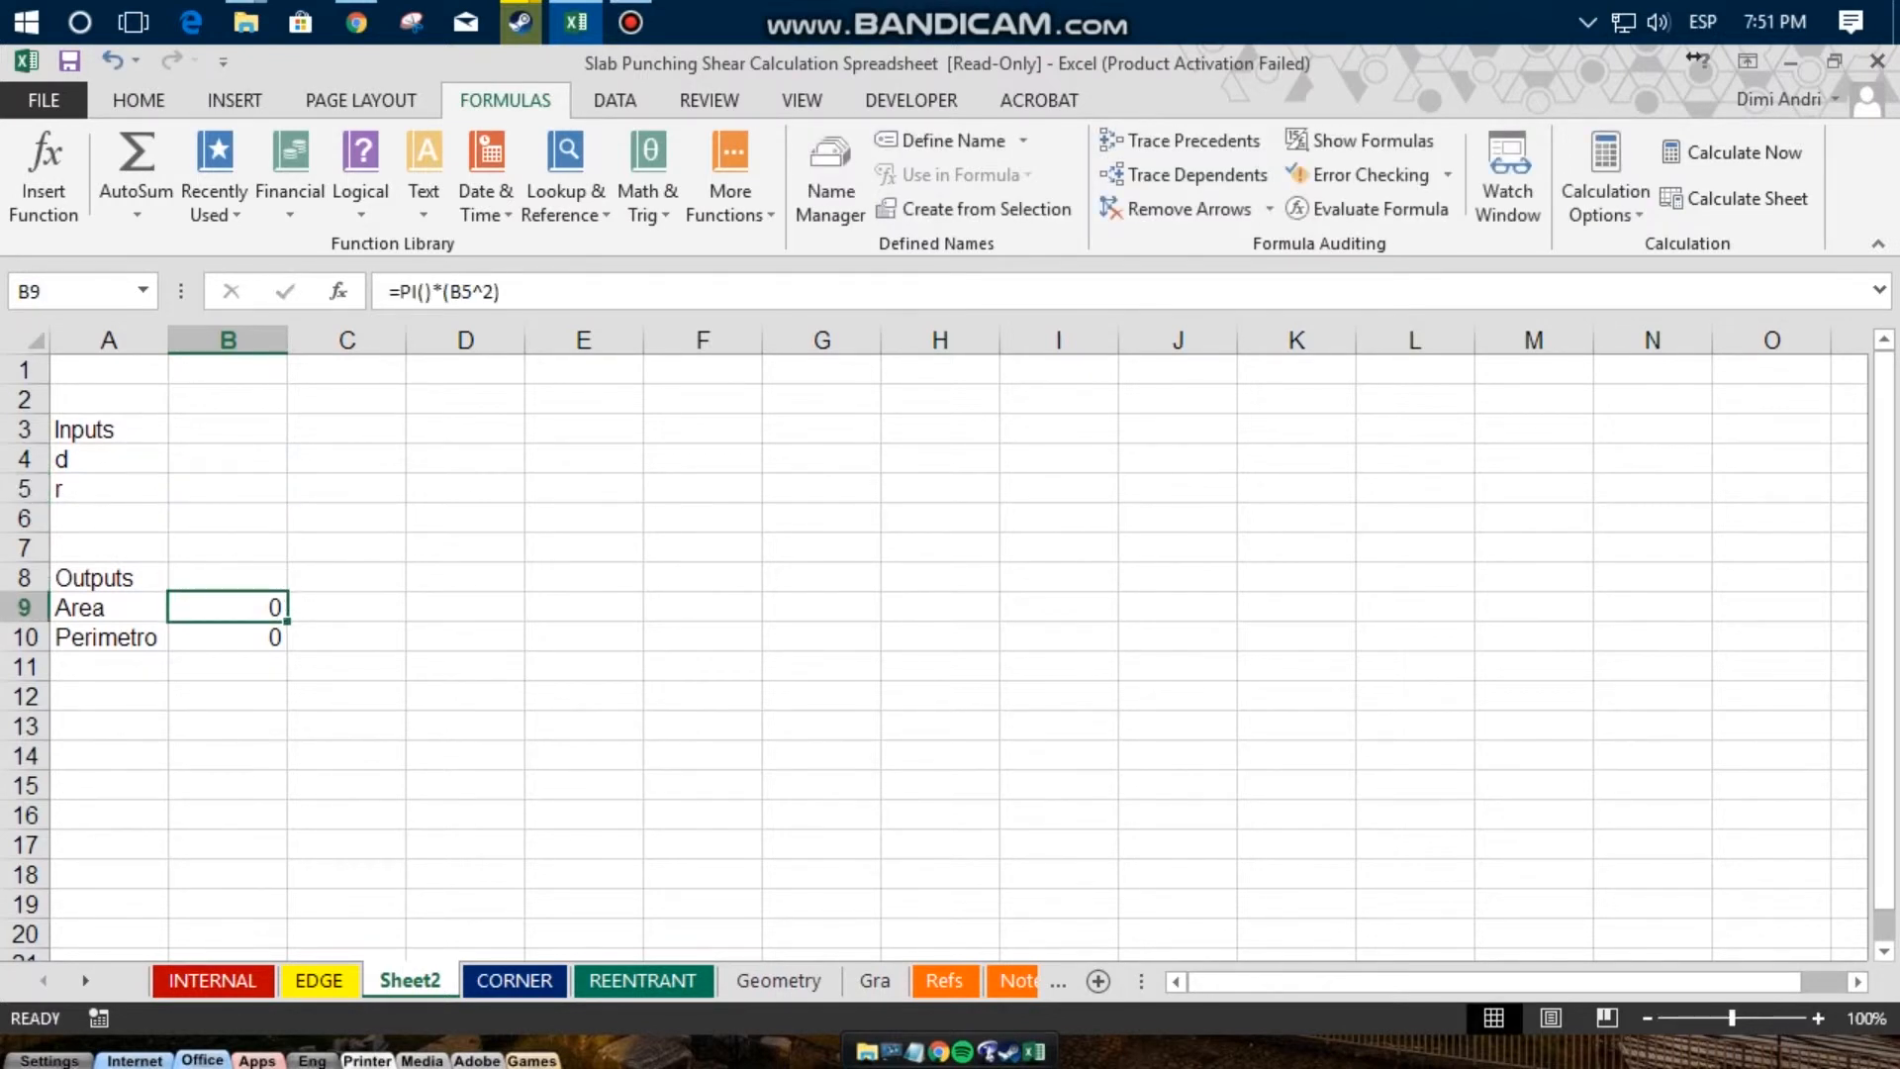
click(346, 726)
click(346, 637)
drag(347, 638, 465, 637)
click(822, 578)
click(227, 578)
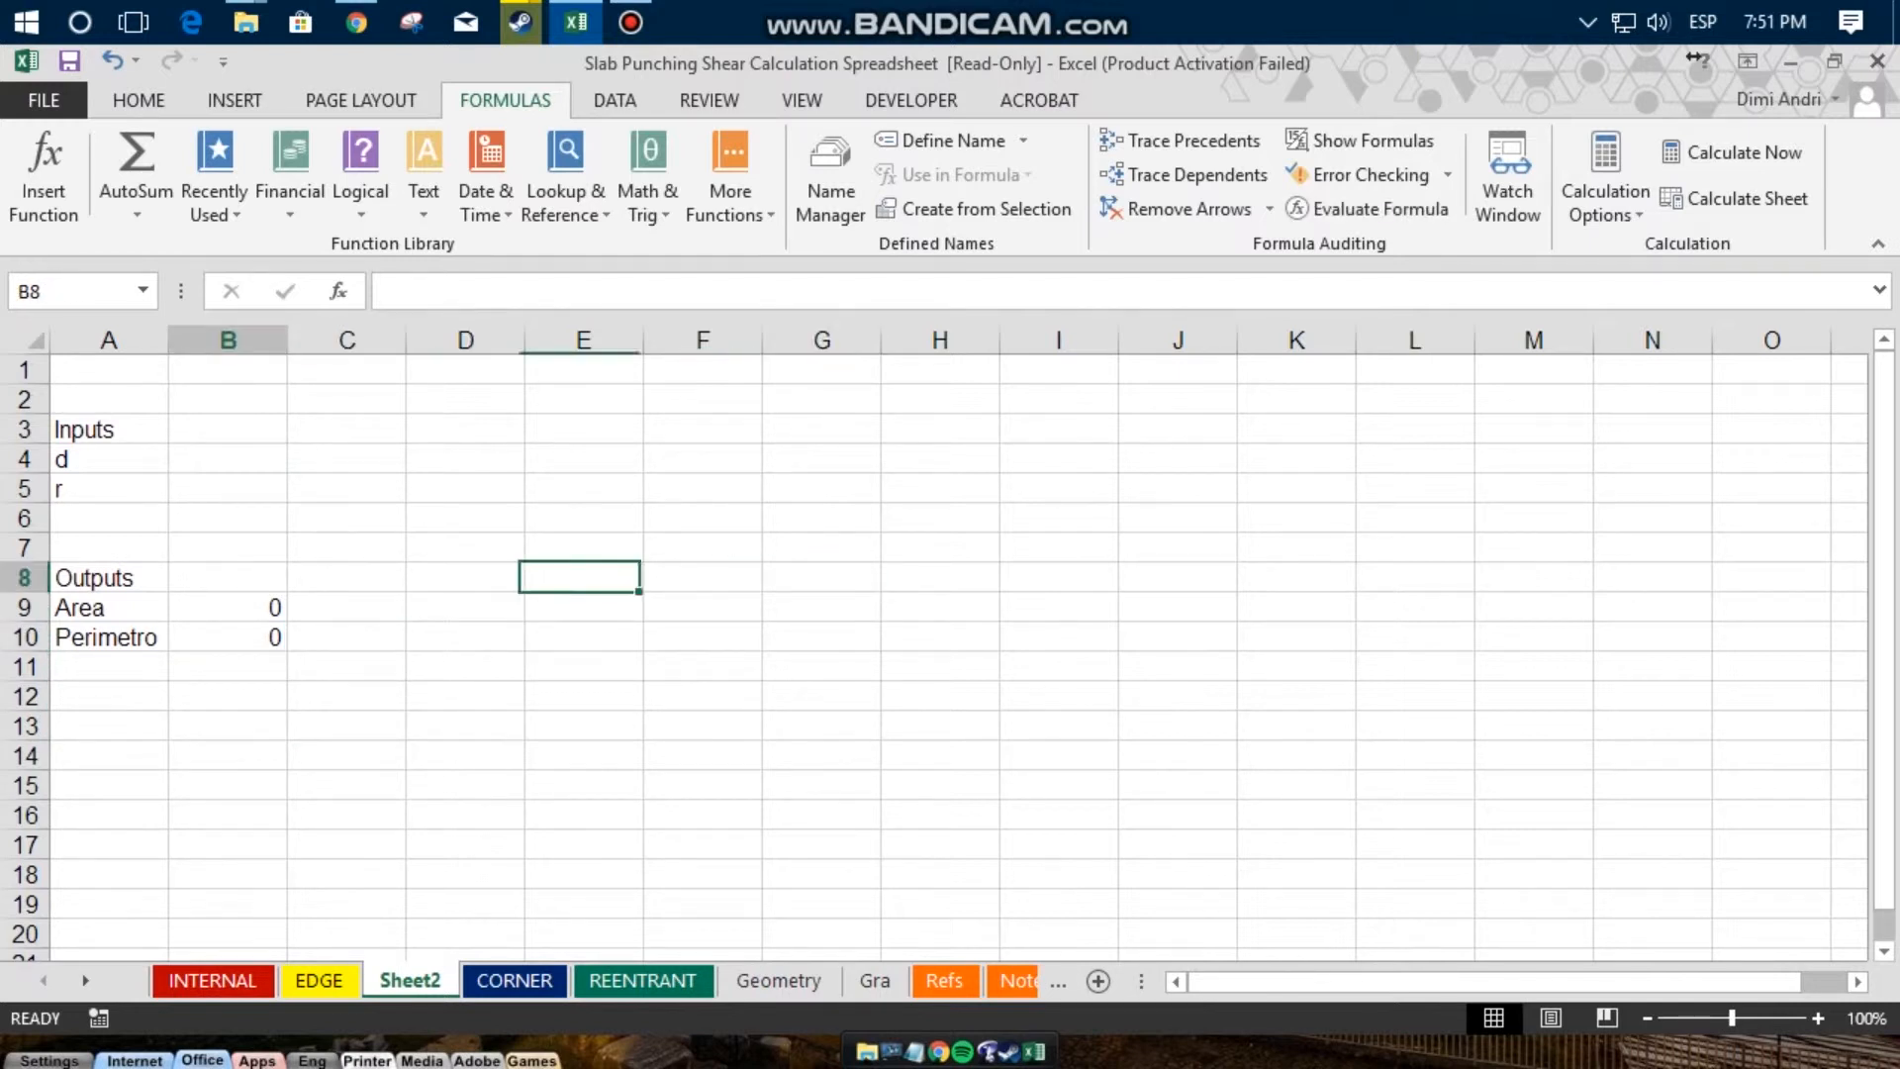
Step: Redirect the cell reference in the Area formula in B9 to B4, giving =PI()*(B4^2)
click(228, 608)
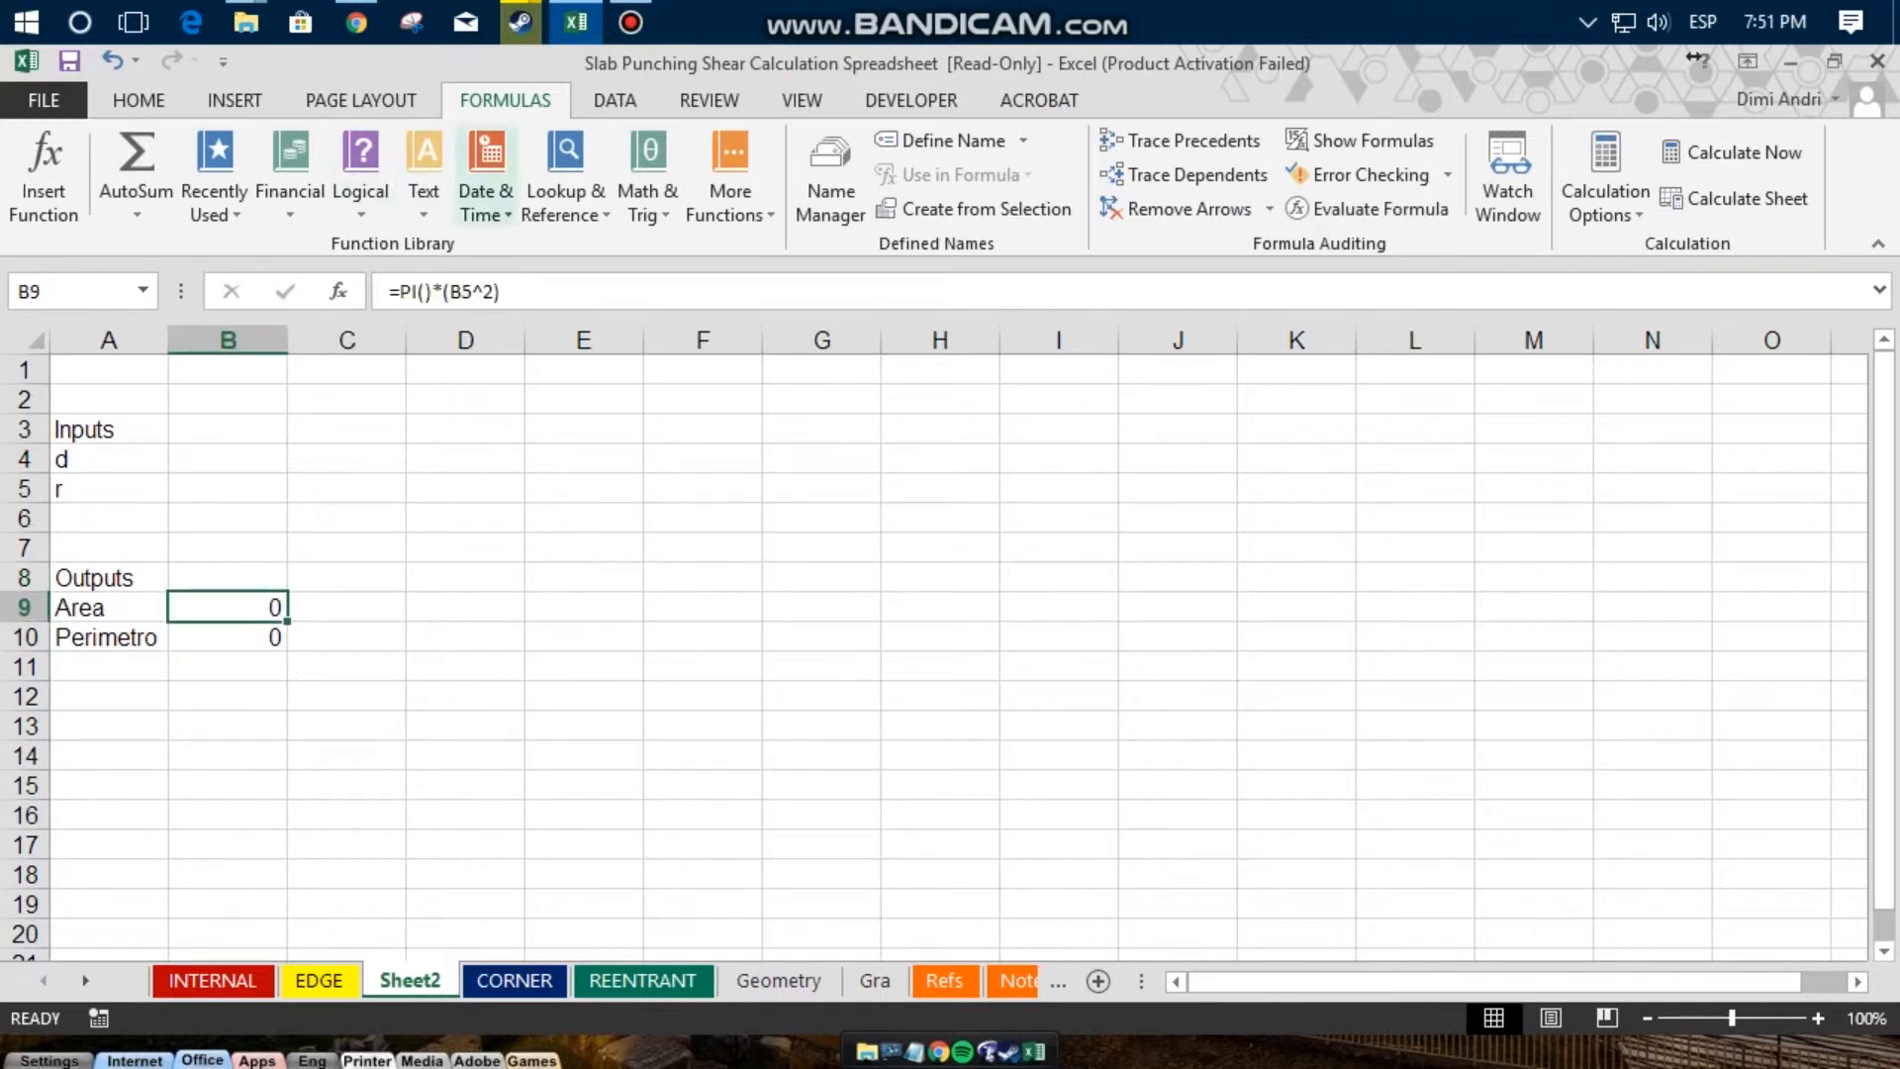
click(463, 292)
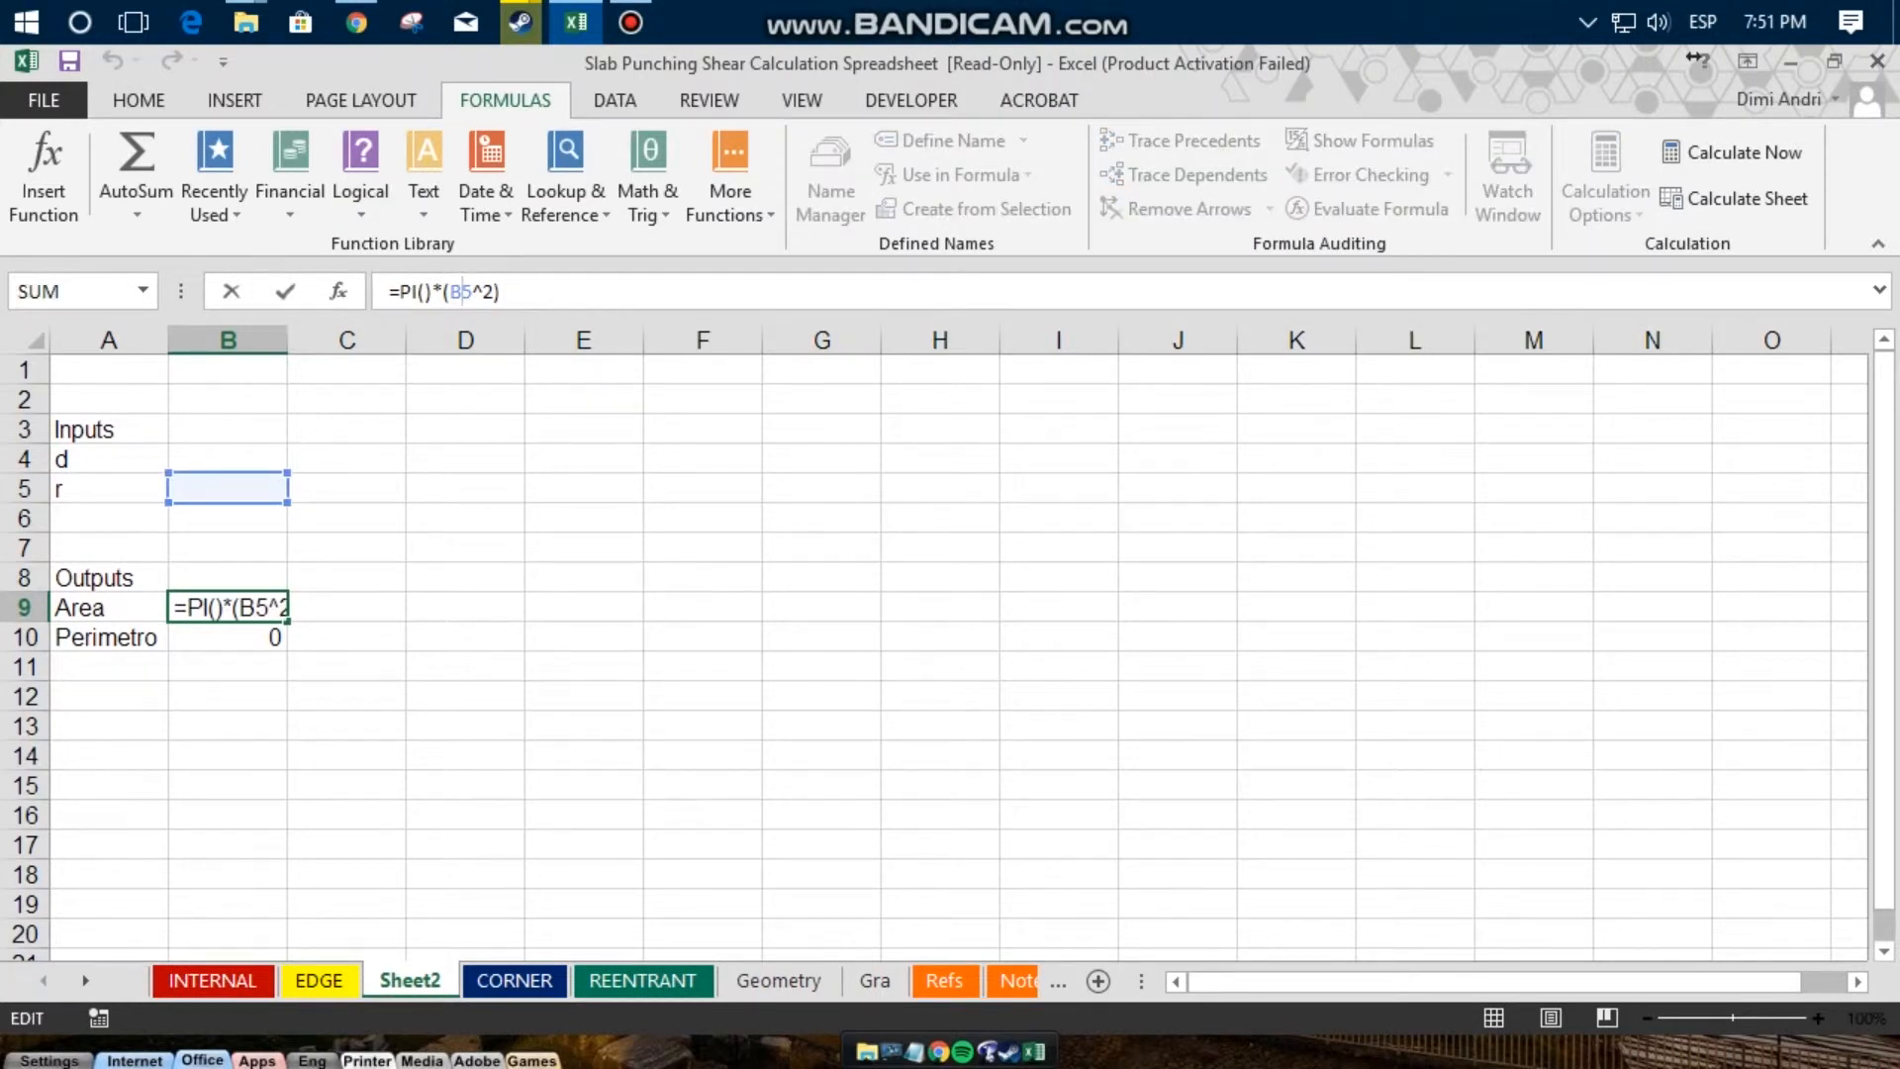
double_click(456, 292)
drag(228, 474, 228, 445)
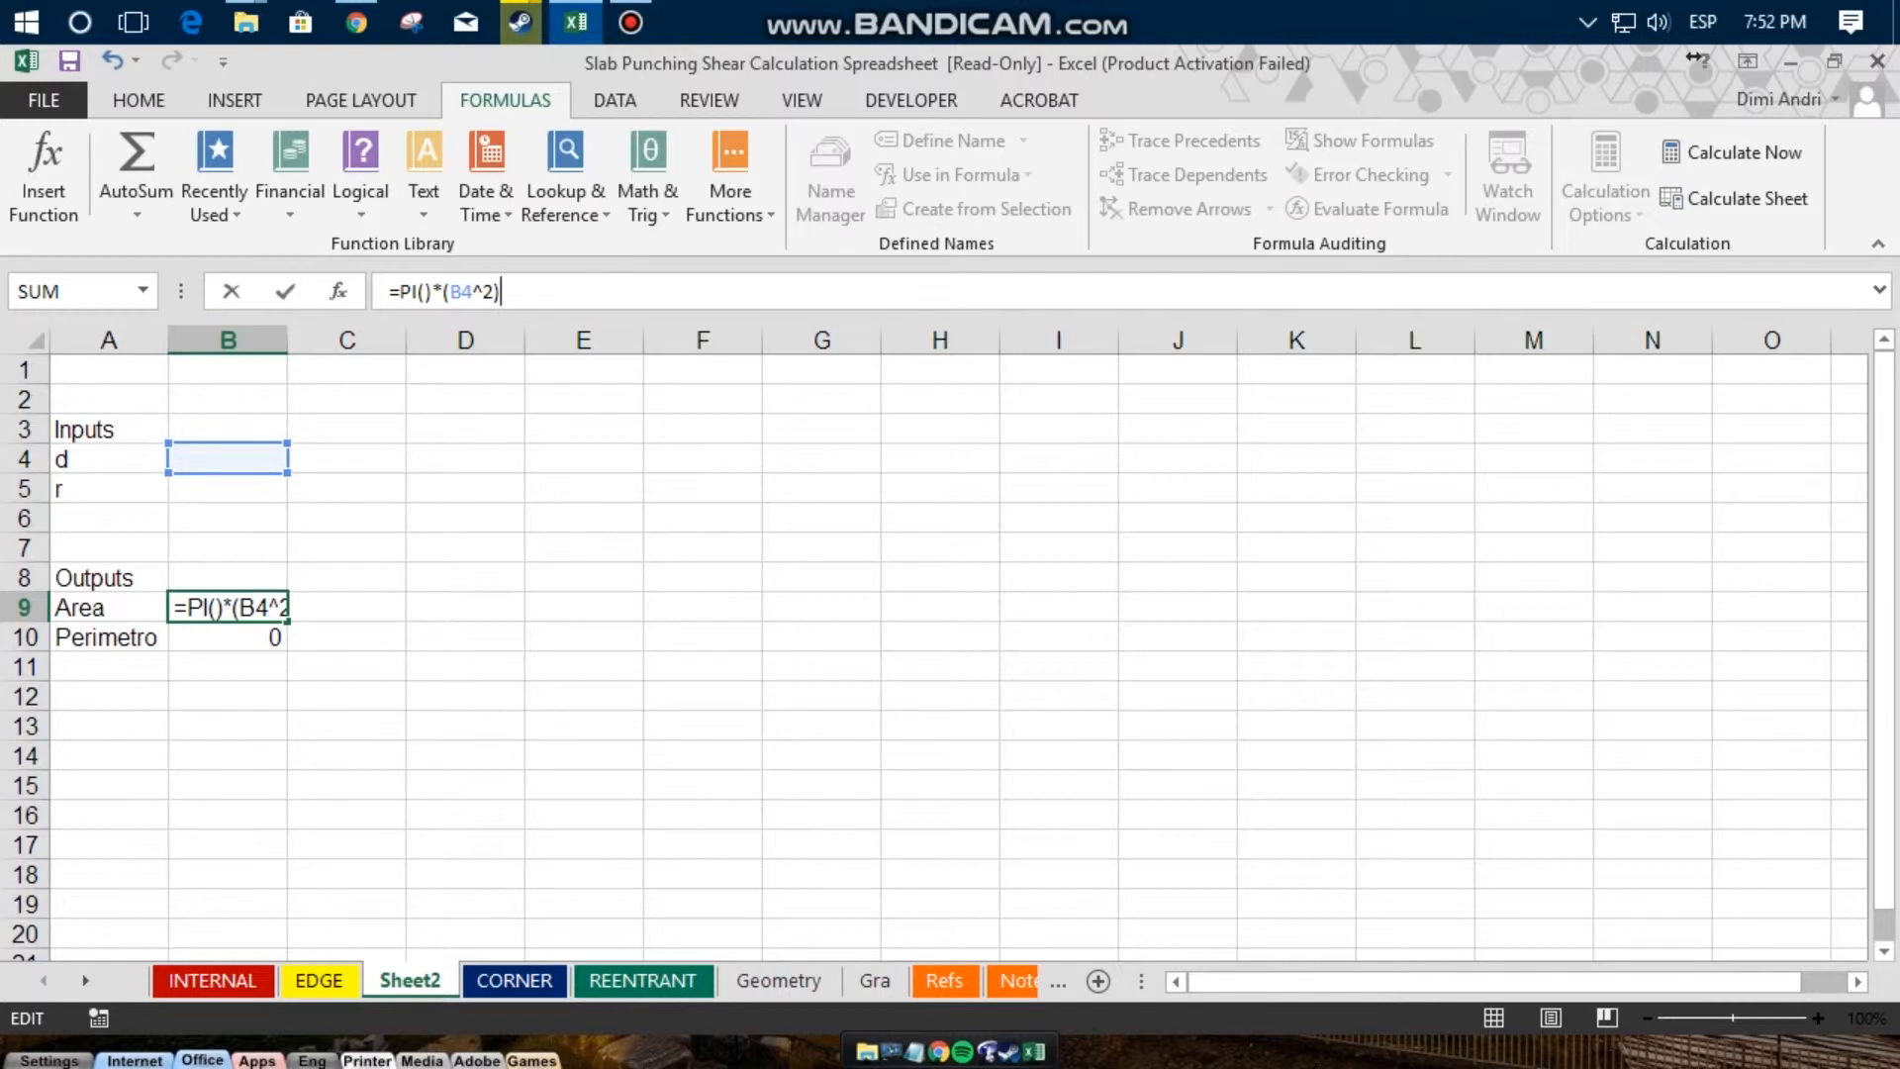
key(Return)
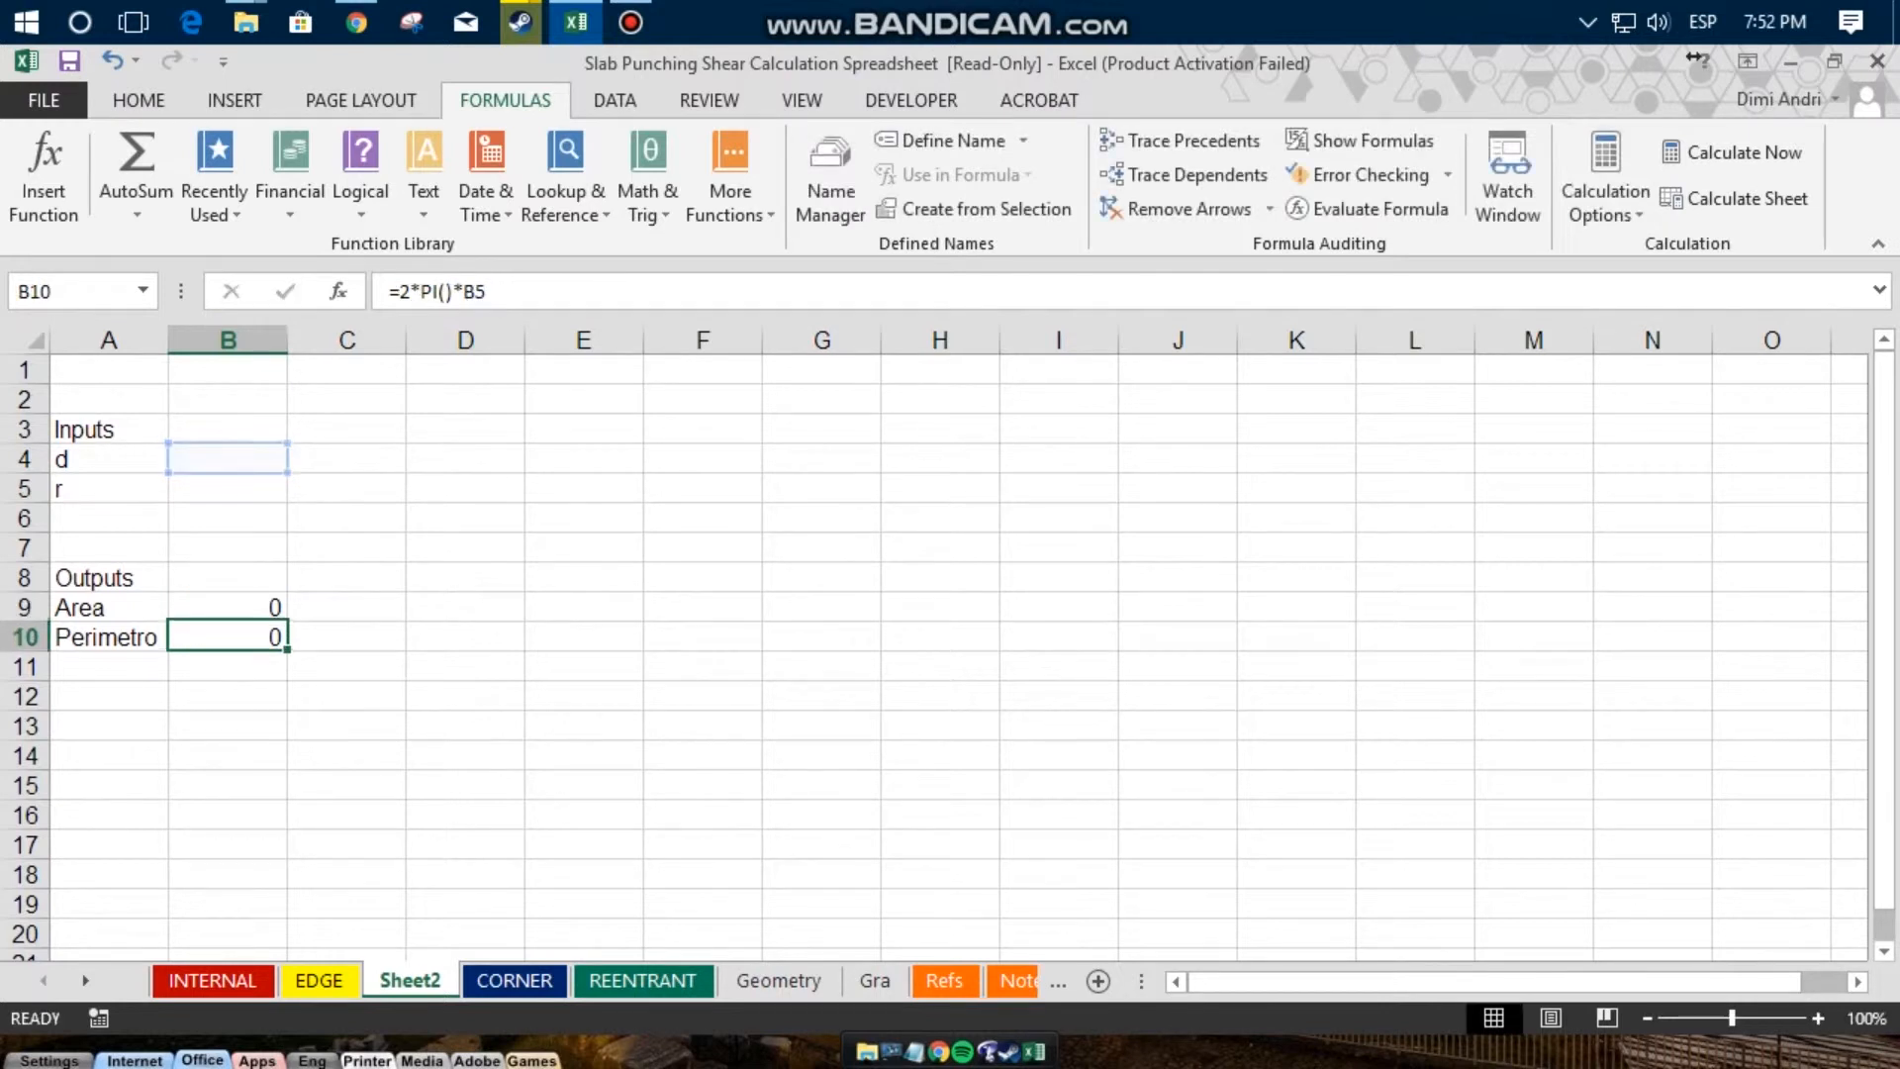
key(Up)
key(Up)
key(Up)
key(Up)
key(Up)
key(Up)
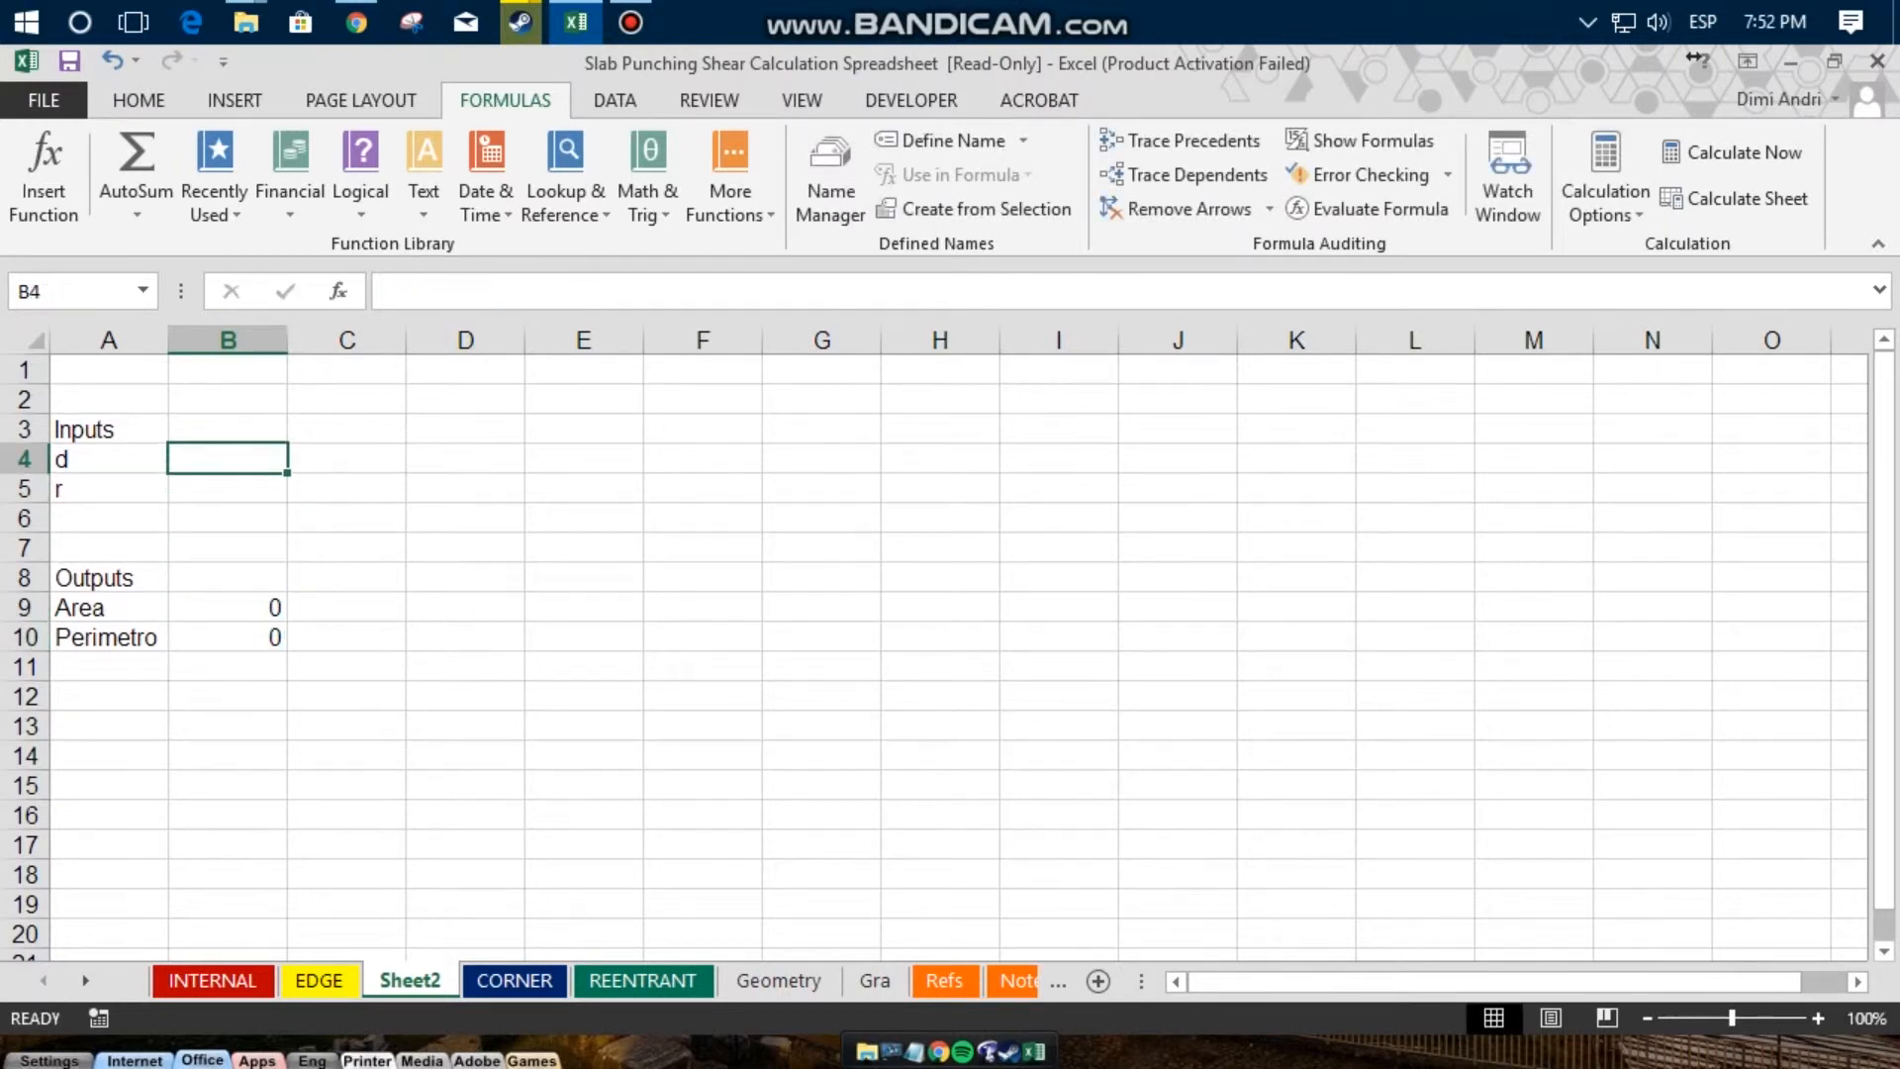
key(Down)
key(Down)
key(Down)
key(Down)
key(Down)
key(Up)
key(Up)
key(Up)
key(Up)
key(Up)
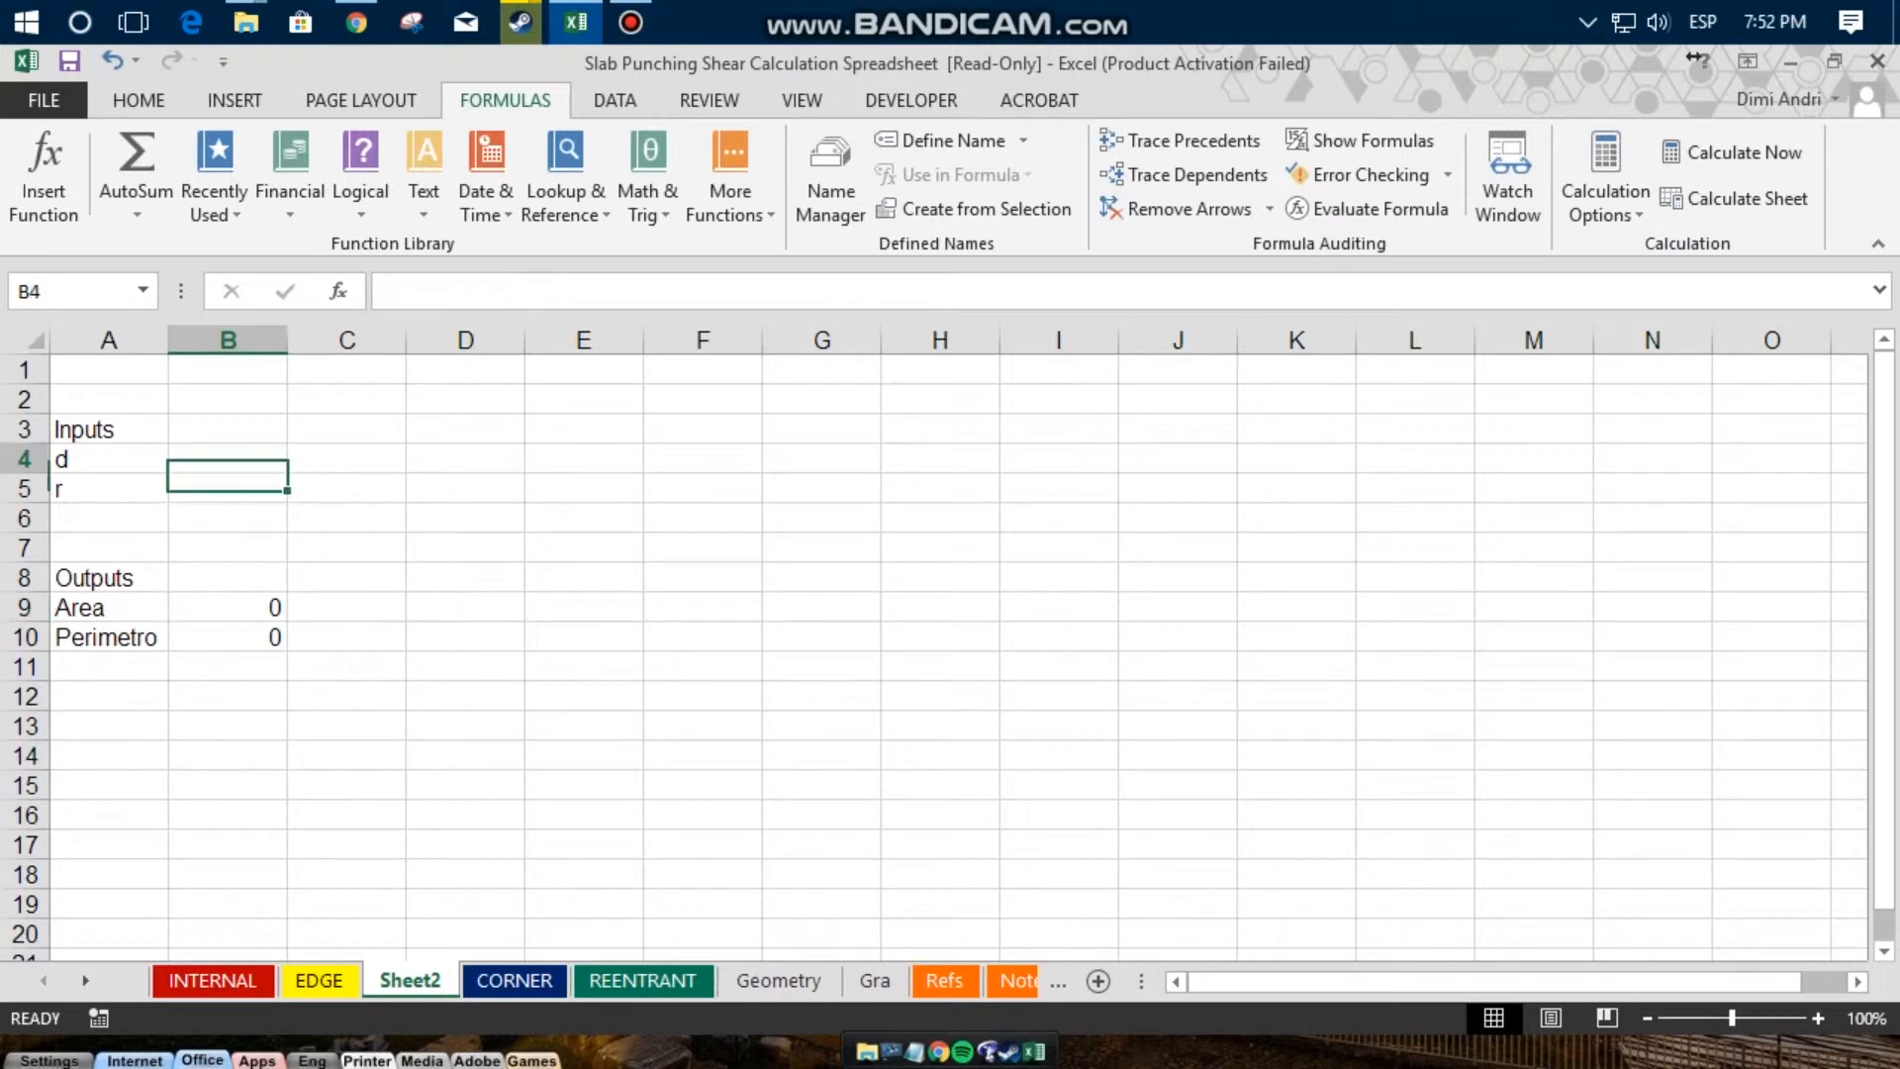
key(Left)
key(shift+Down)
key(shift+Down)
key(shift+Right)
key(shift+Up)
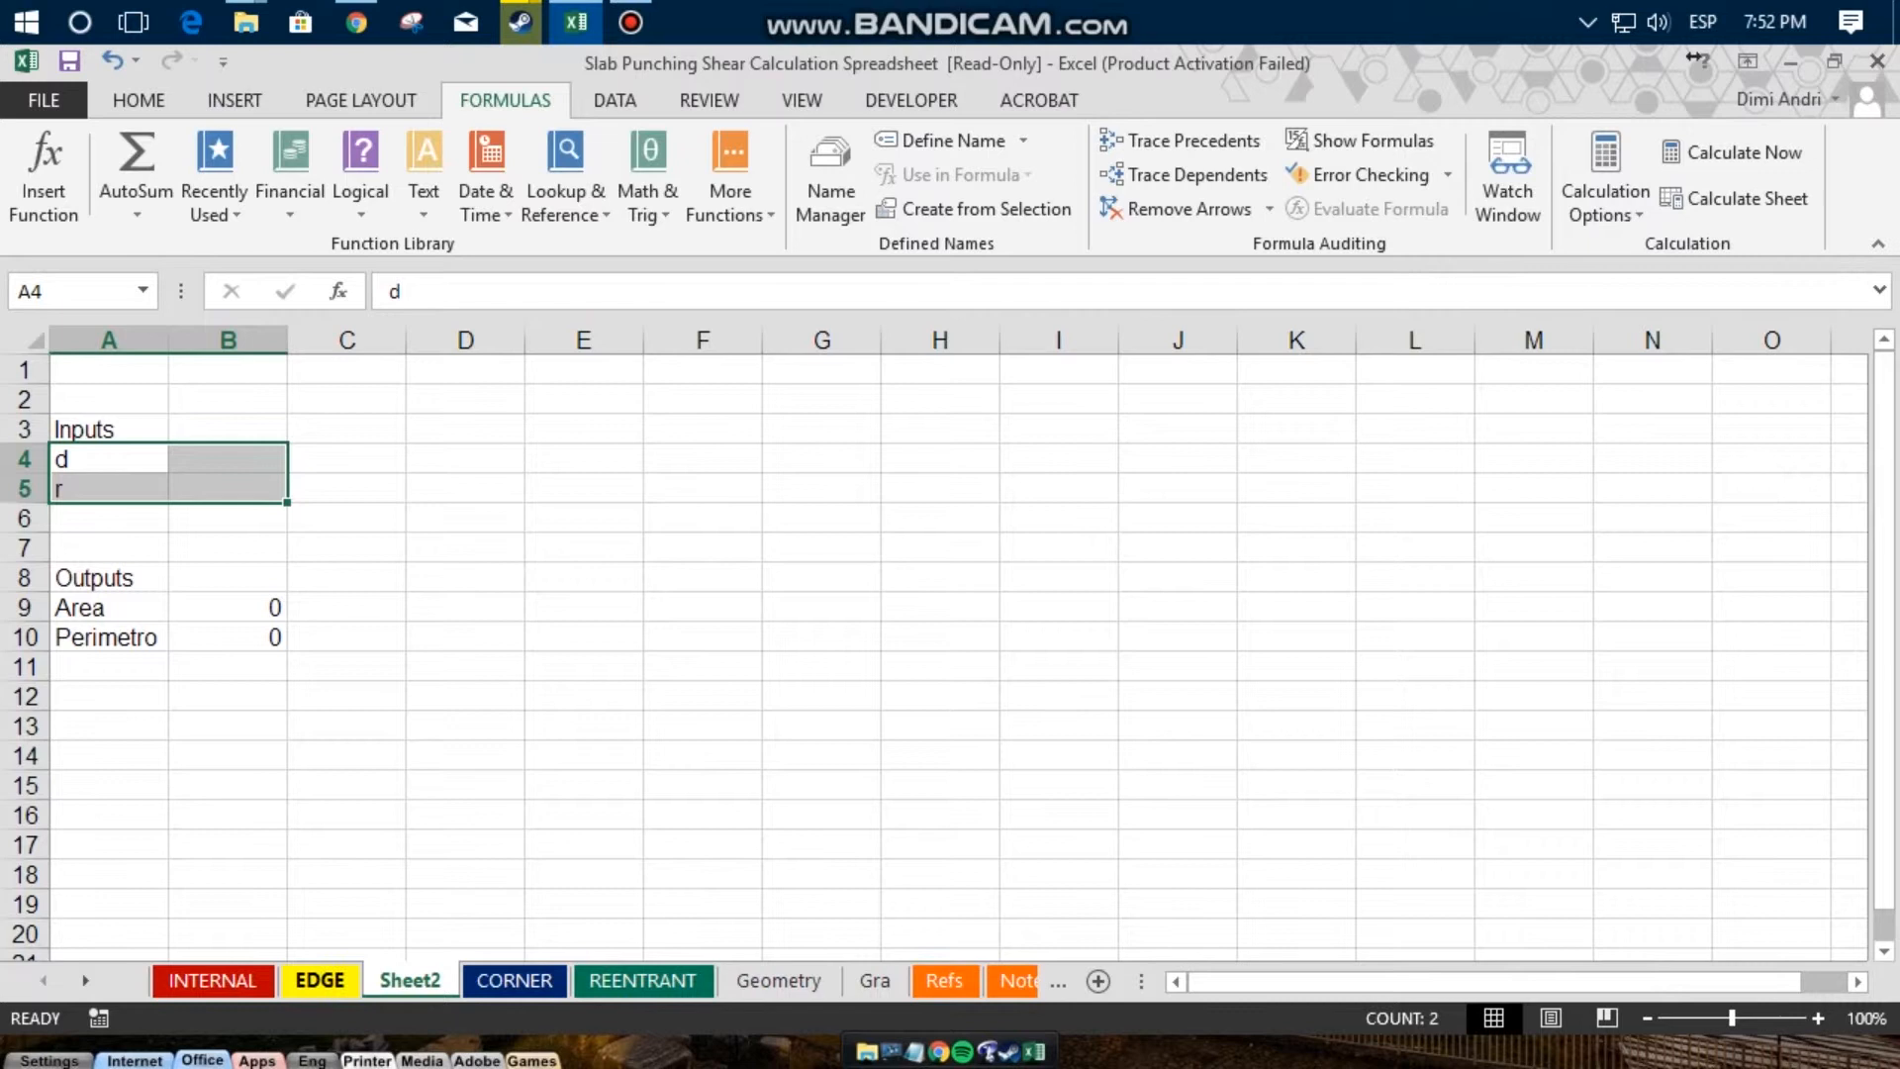
click(584, 785)
click(109, 459)
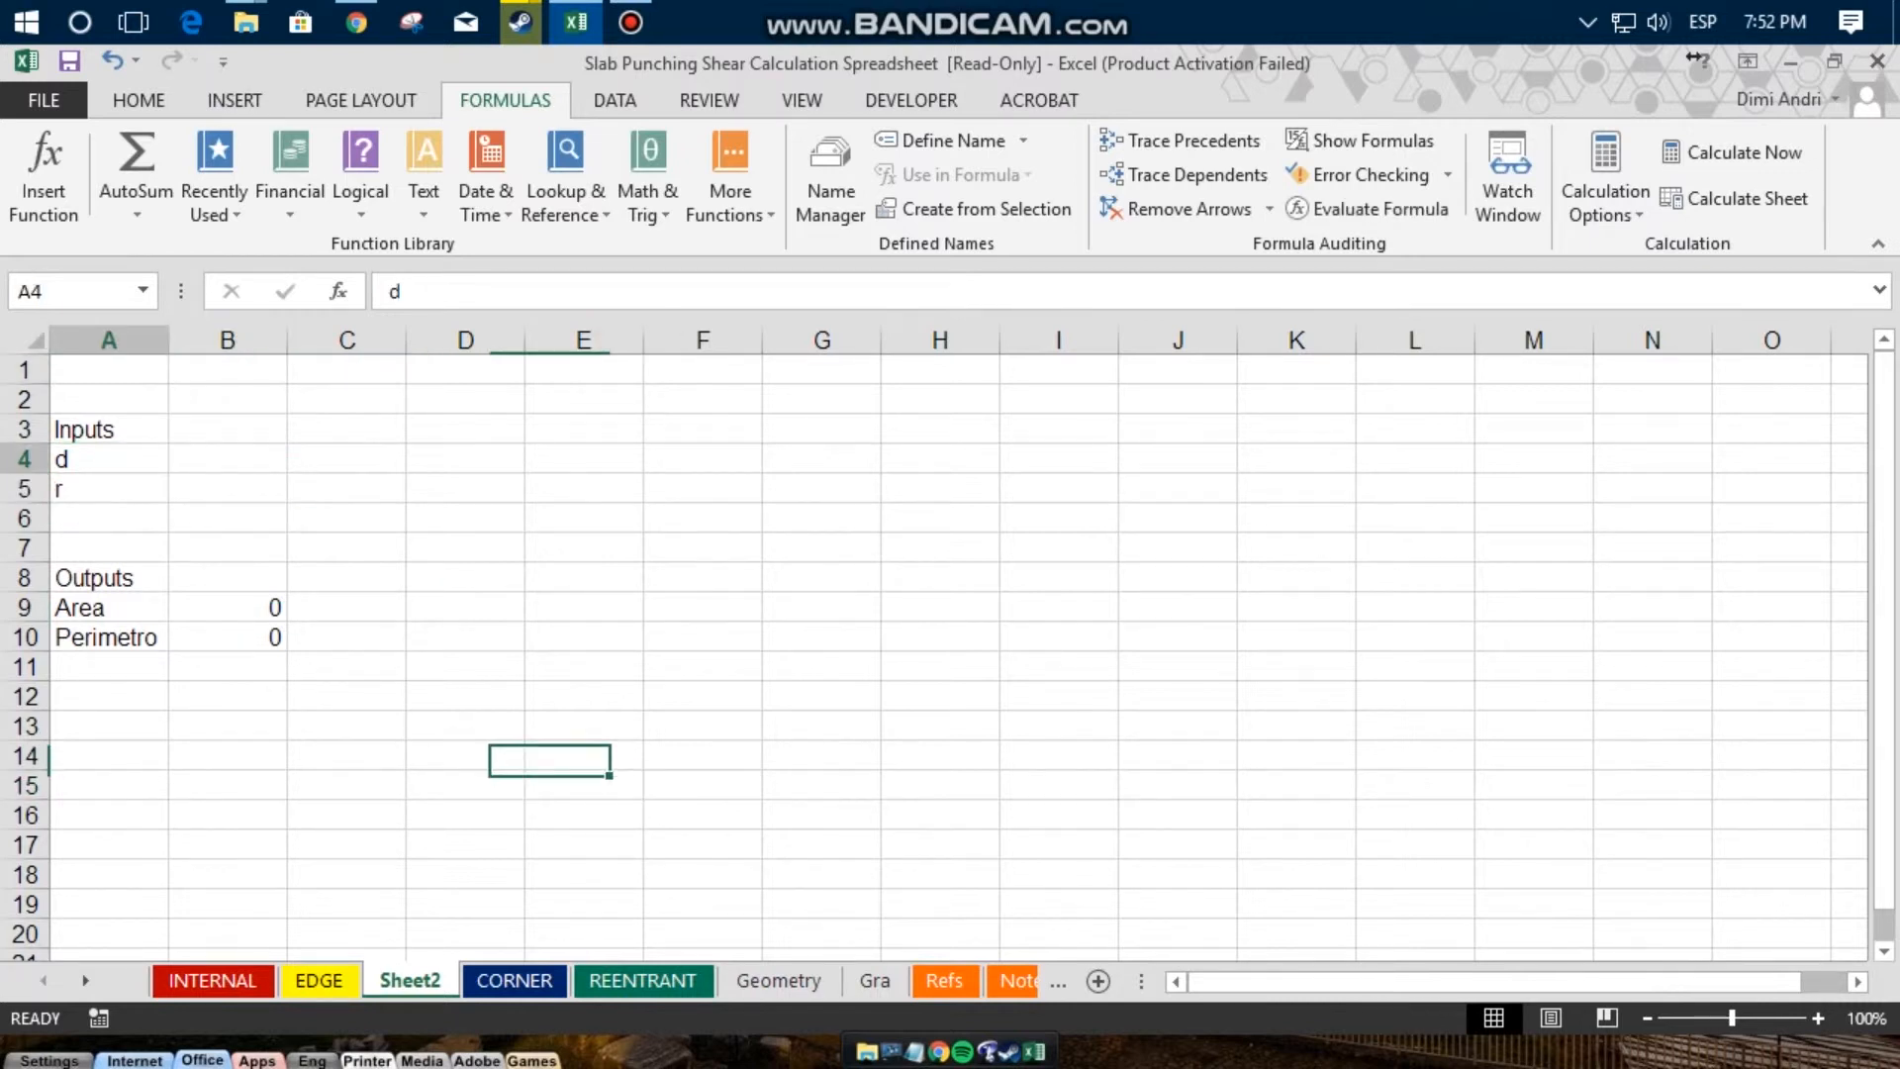
drag(109, 459, 228, 488)
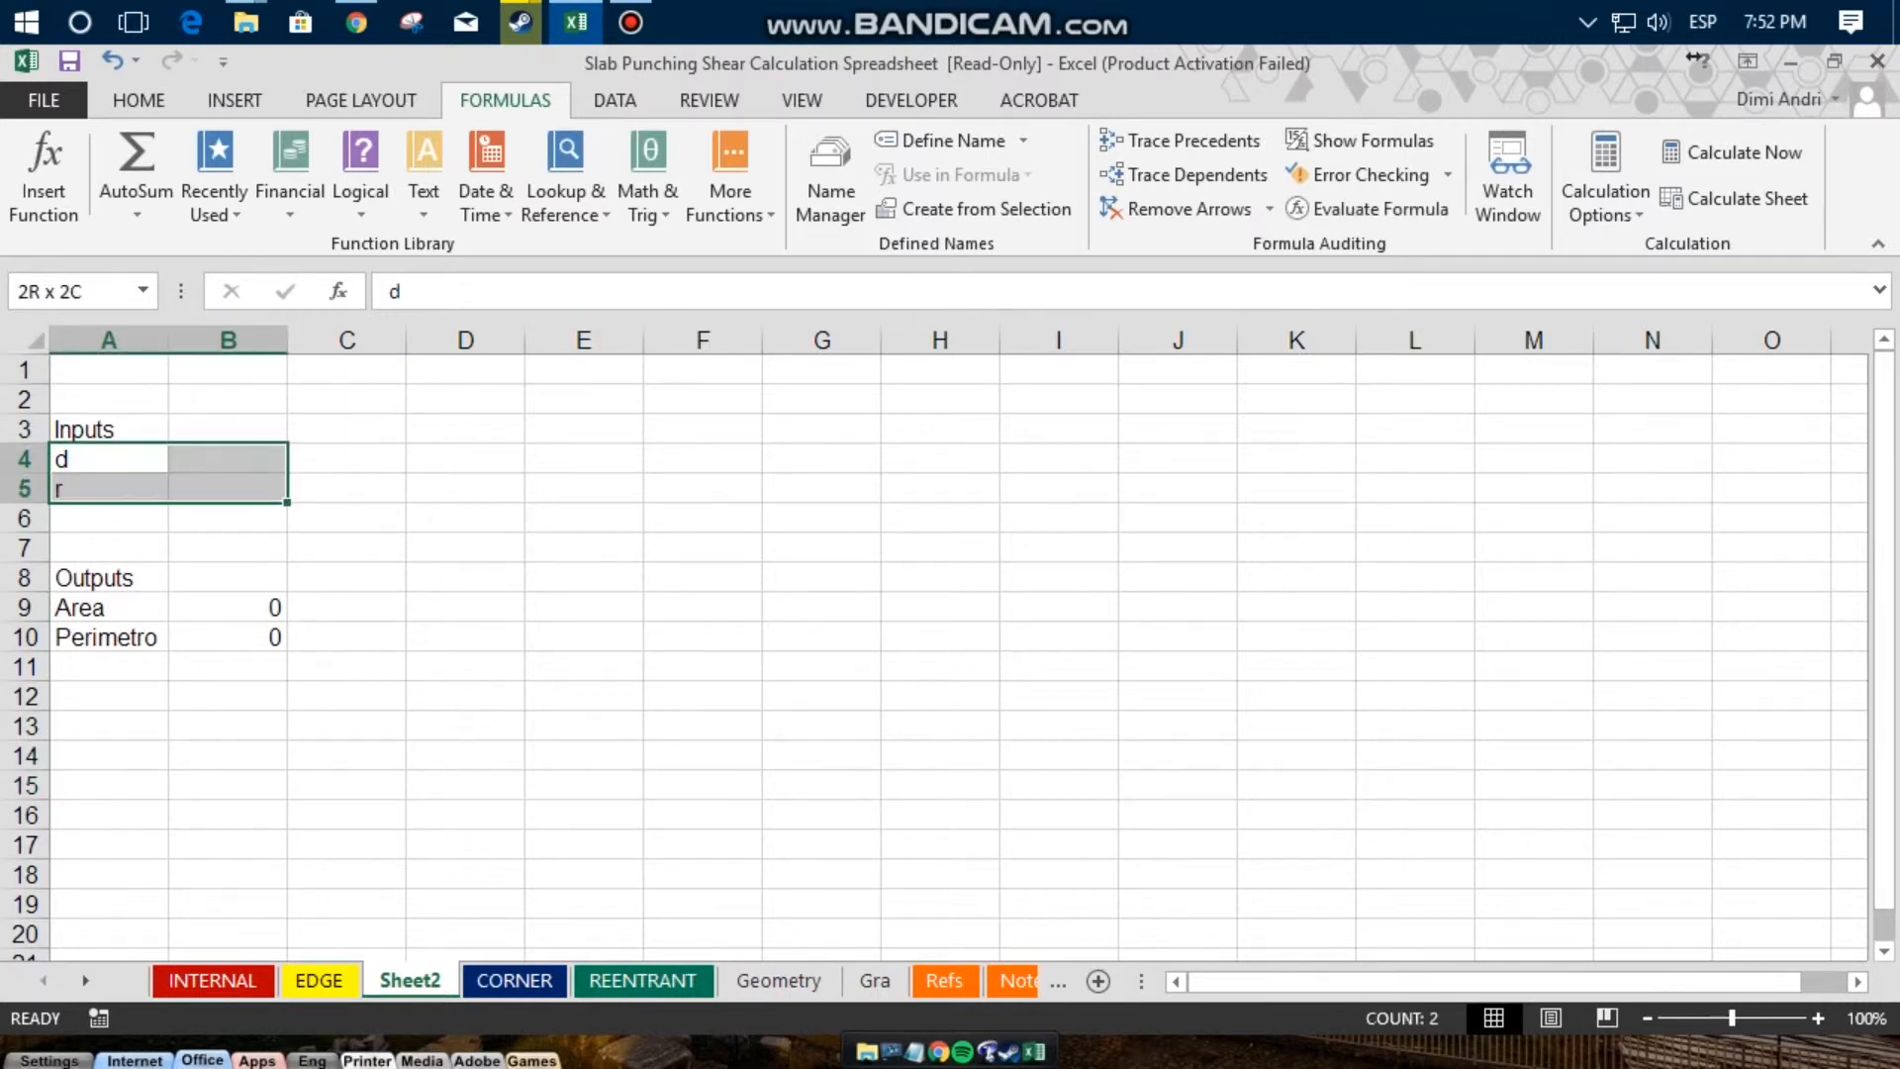
click(228, 518)
click(584, 518)
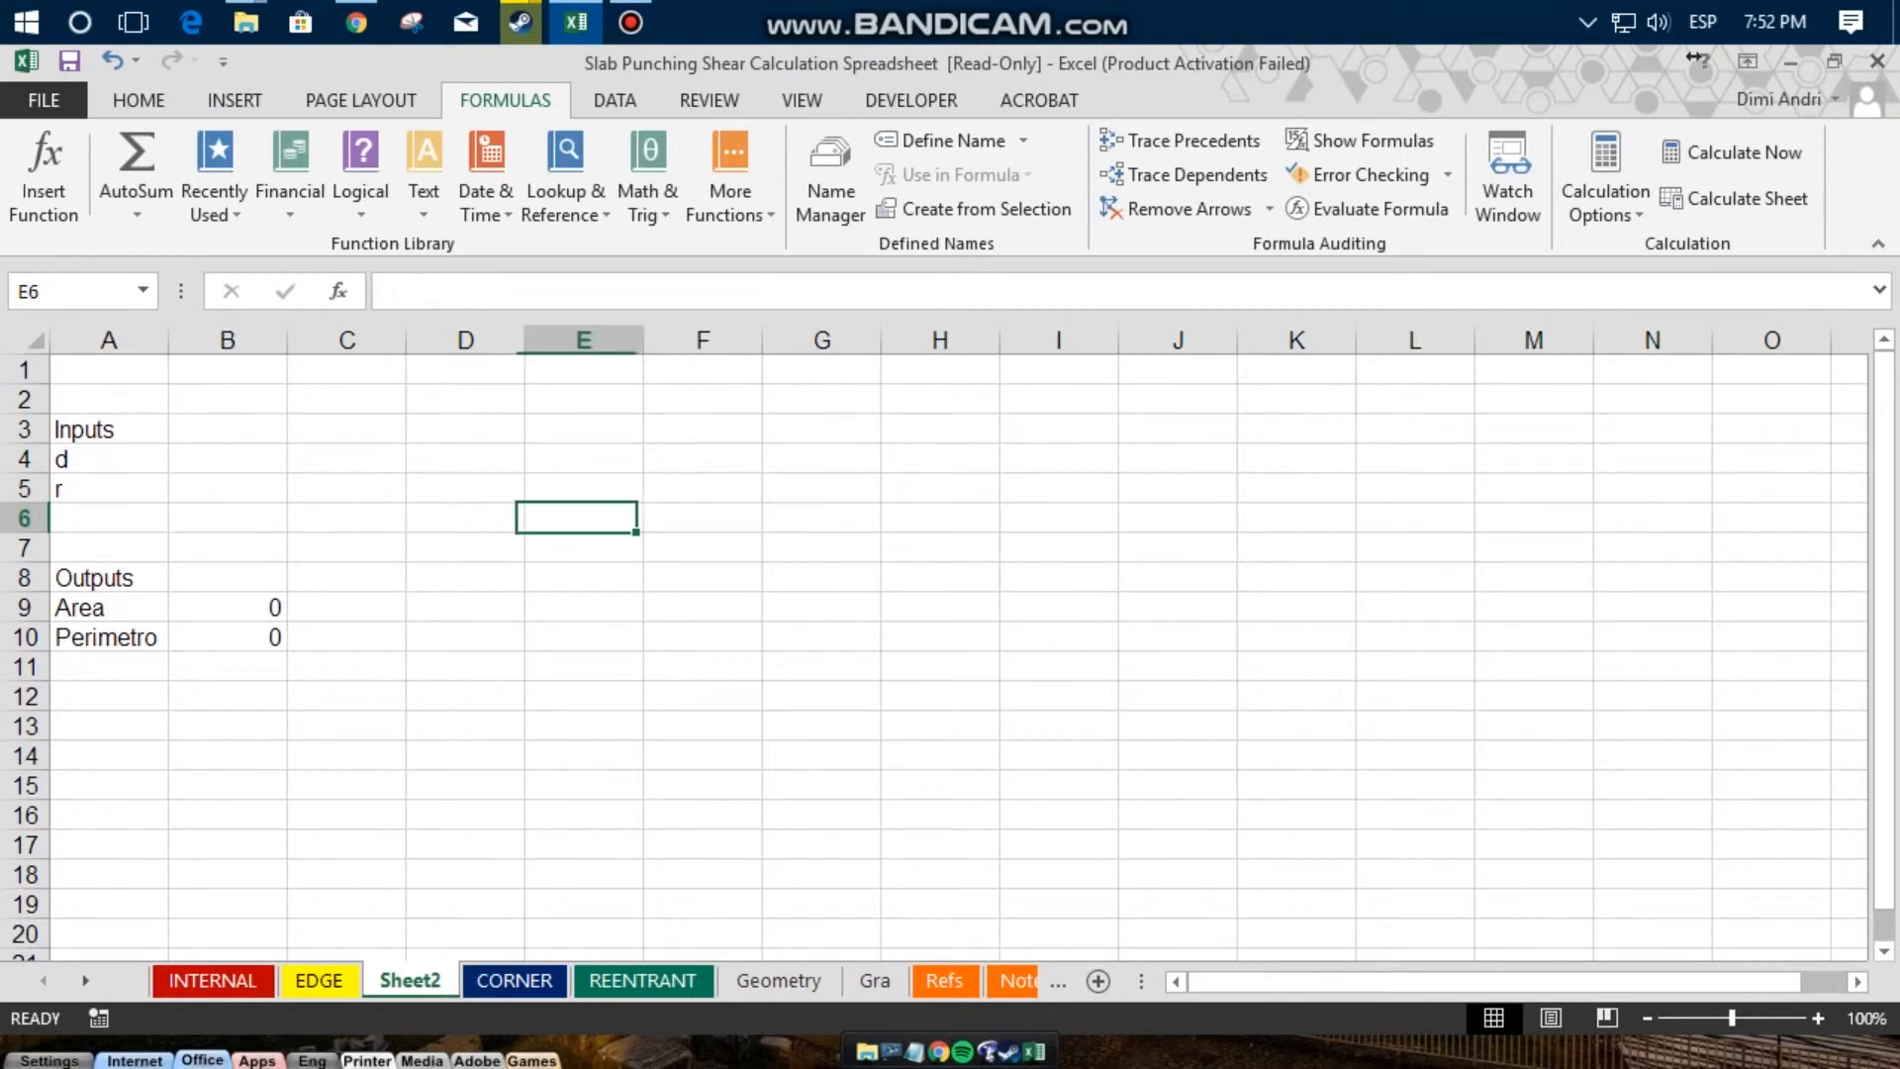
Step: Create defined names for the input cells in A4:B5 from the labels in the left column
click(227, 459)
click(108, 459)
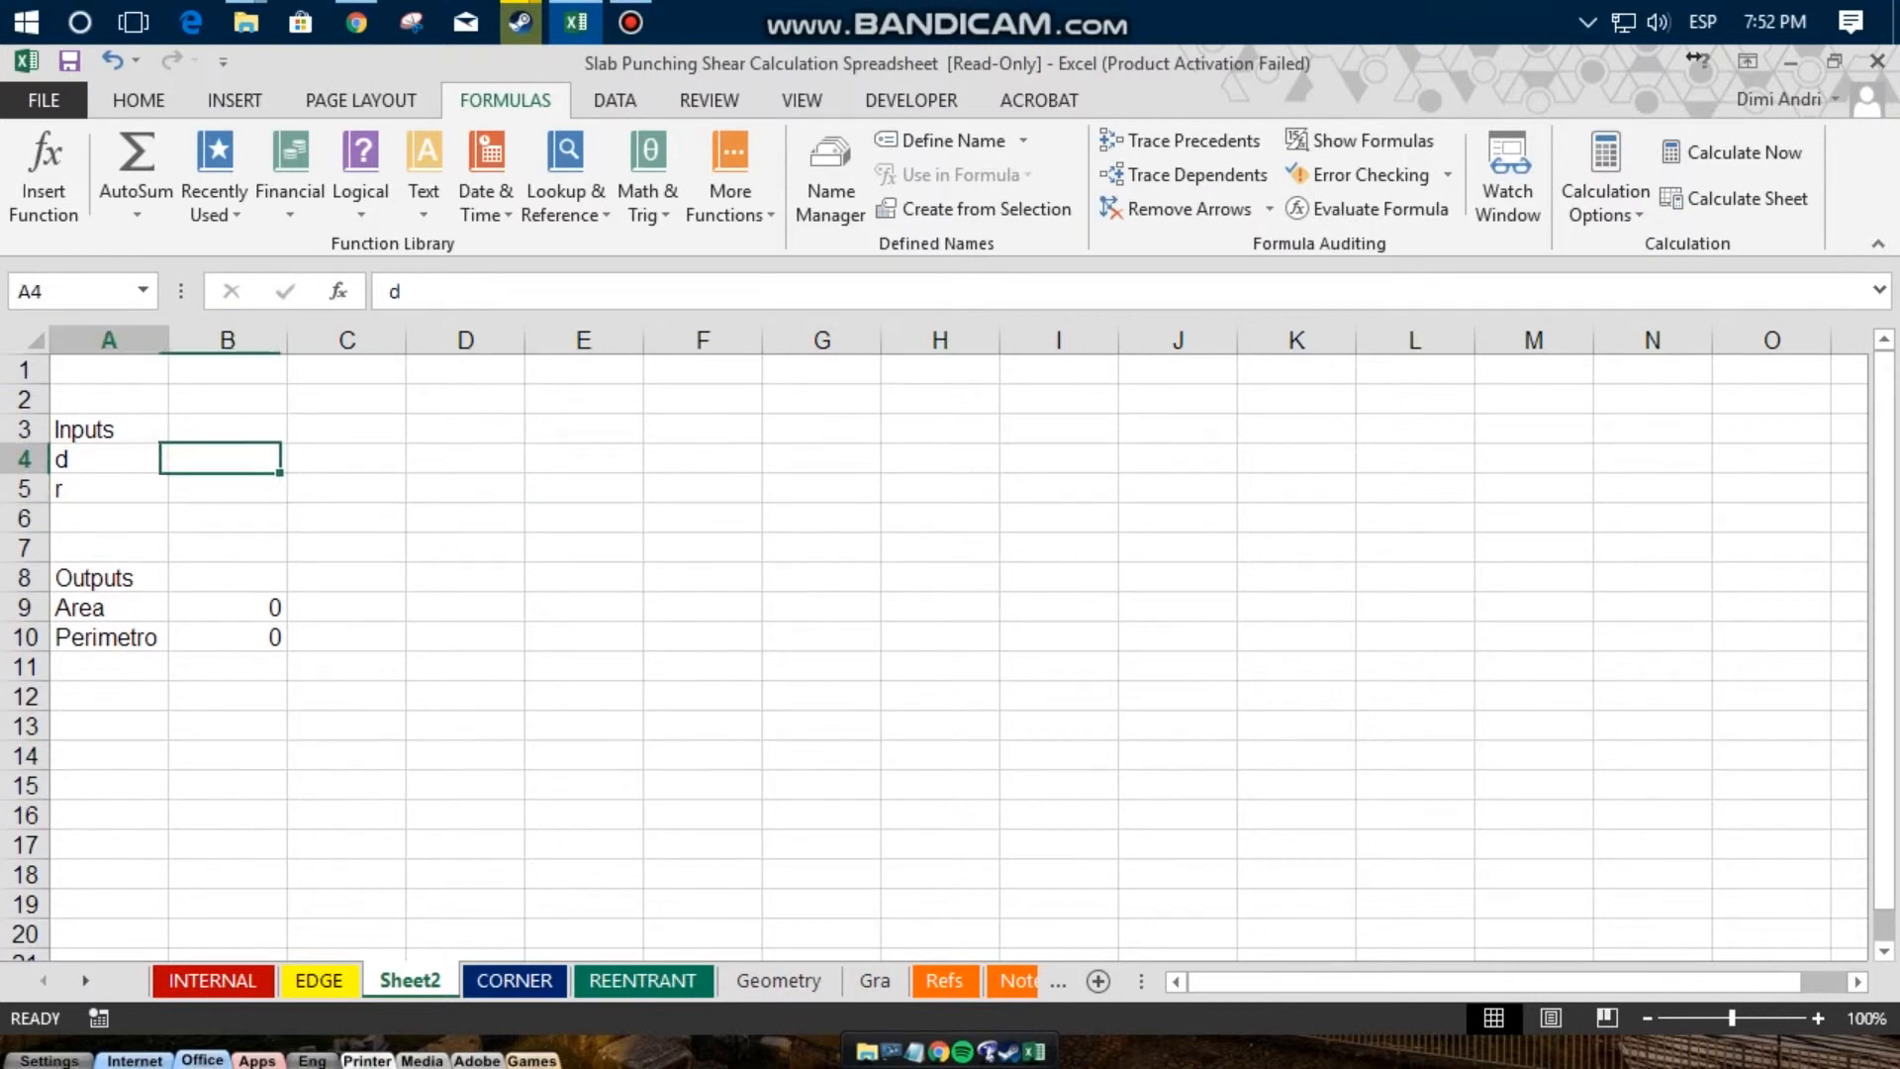
drag(109, 459, 227, 489)
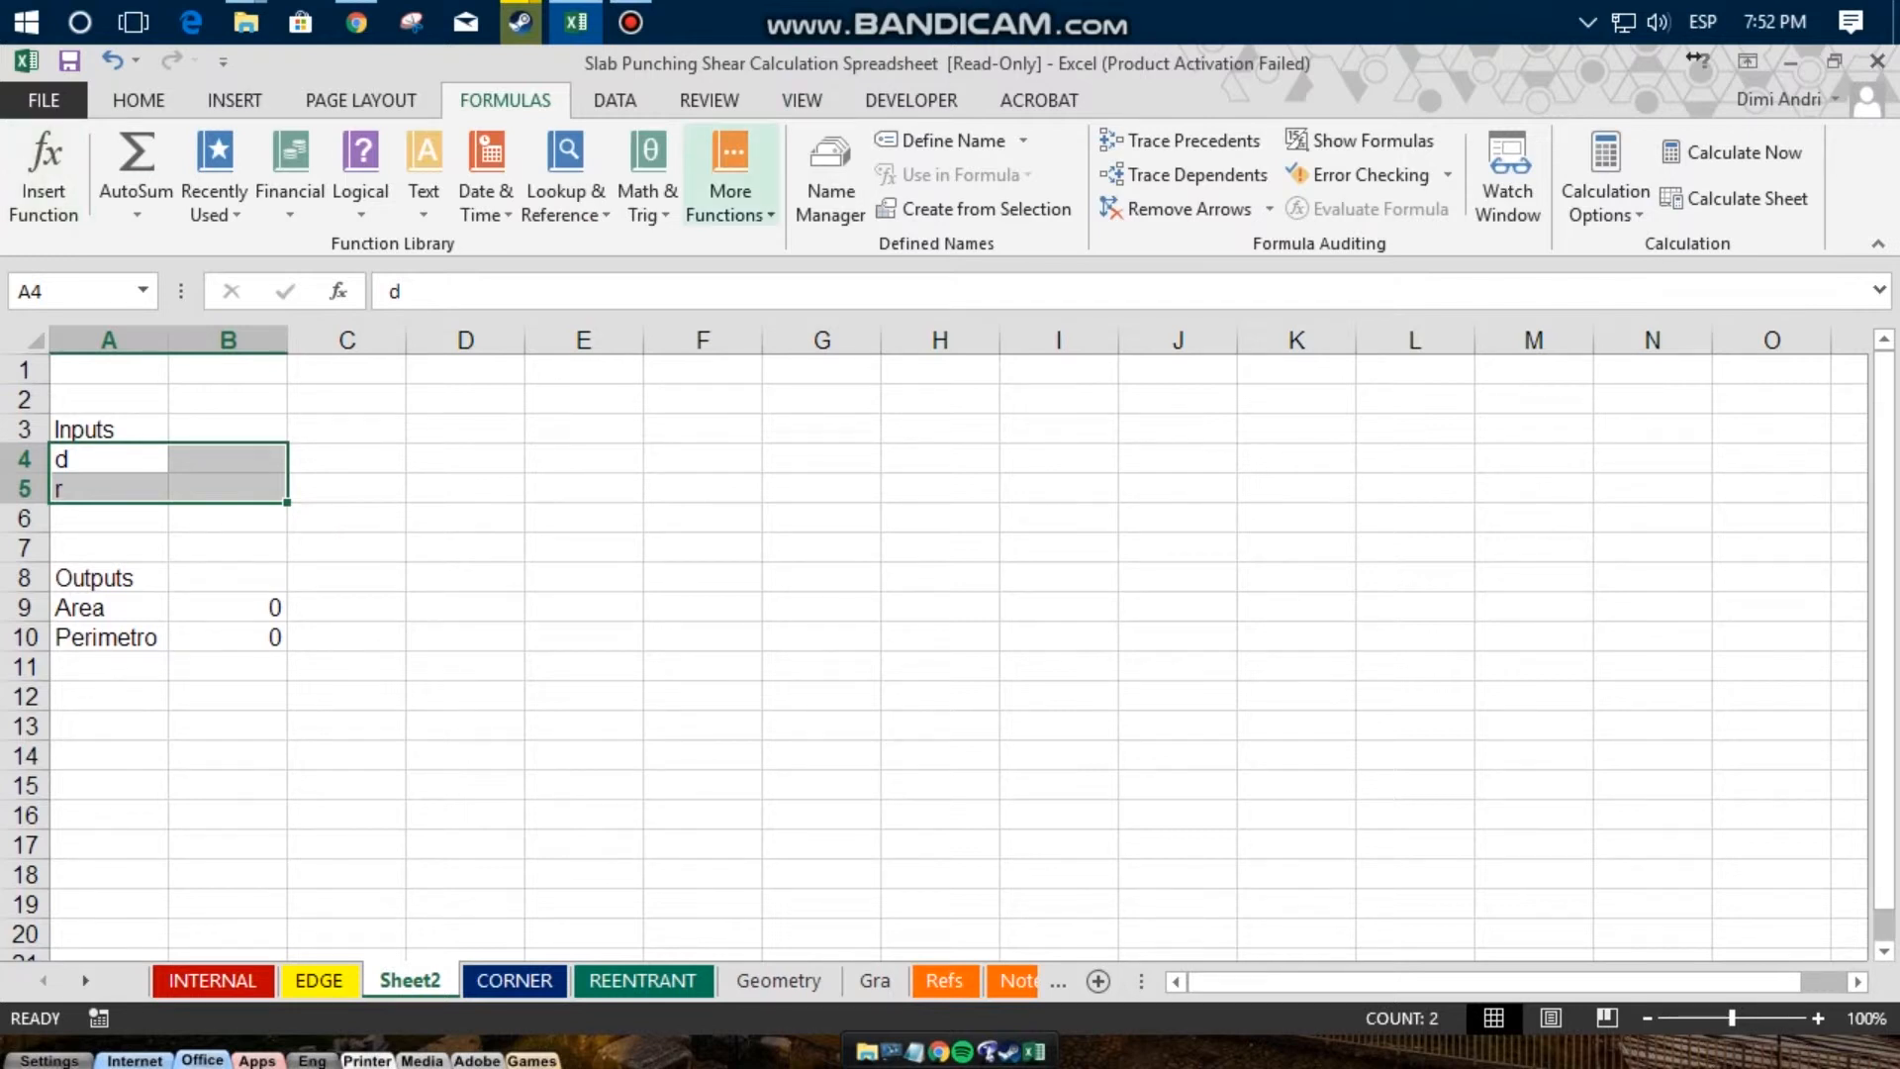
click(973, 209)
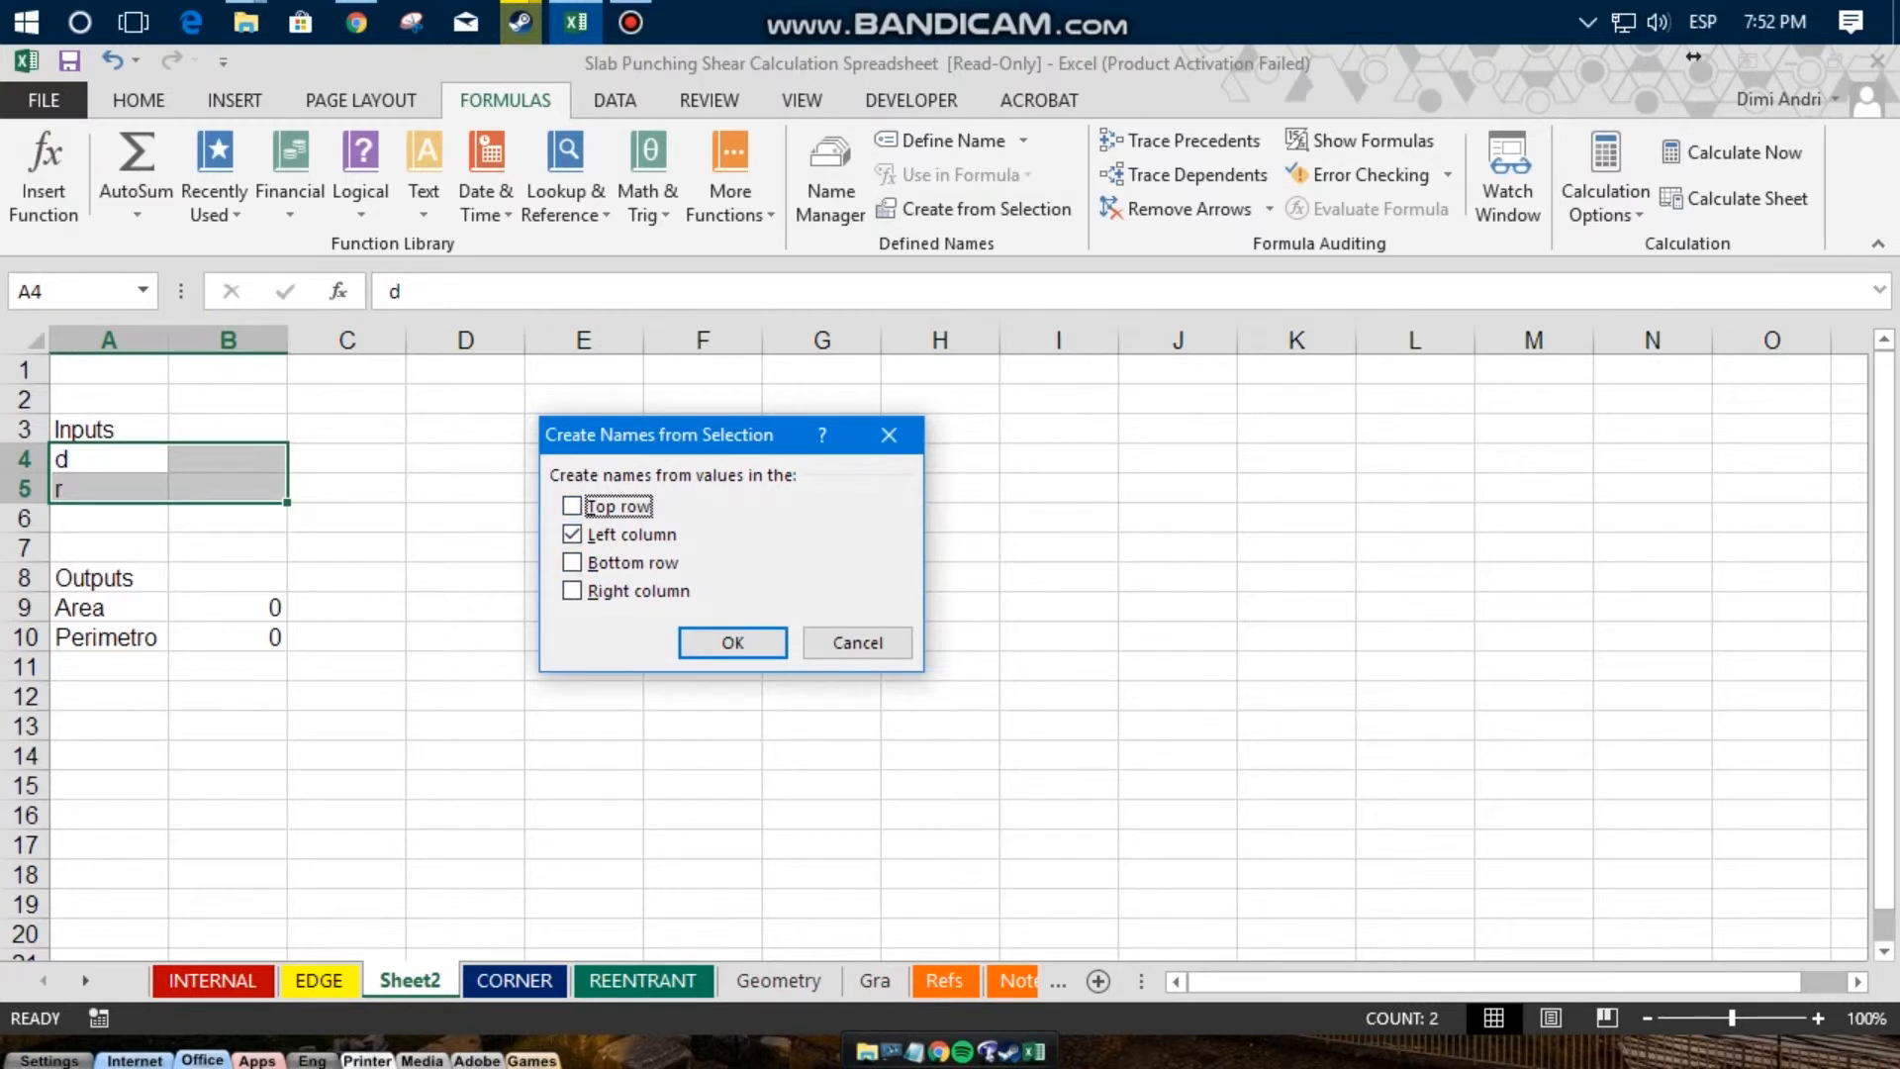
click(733, 643)
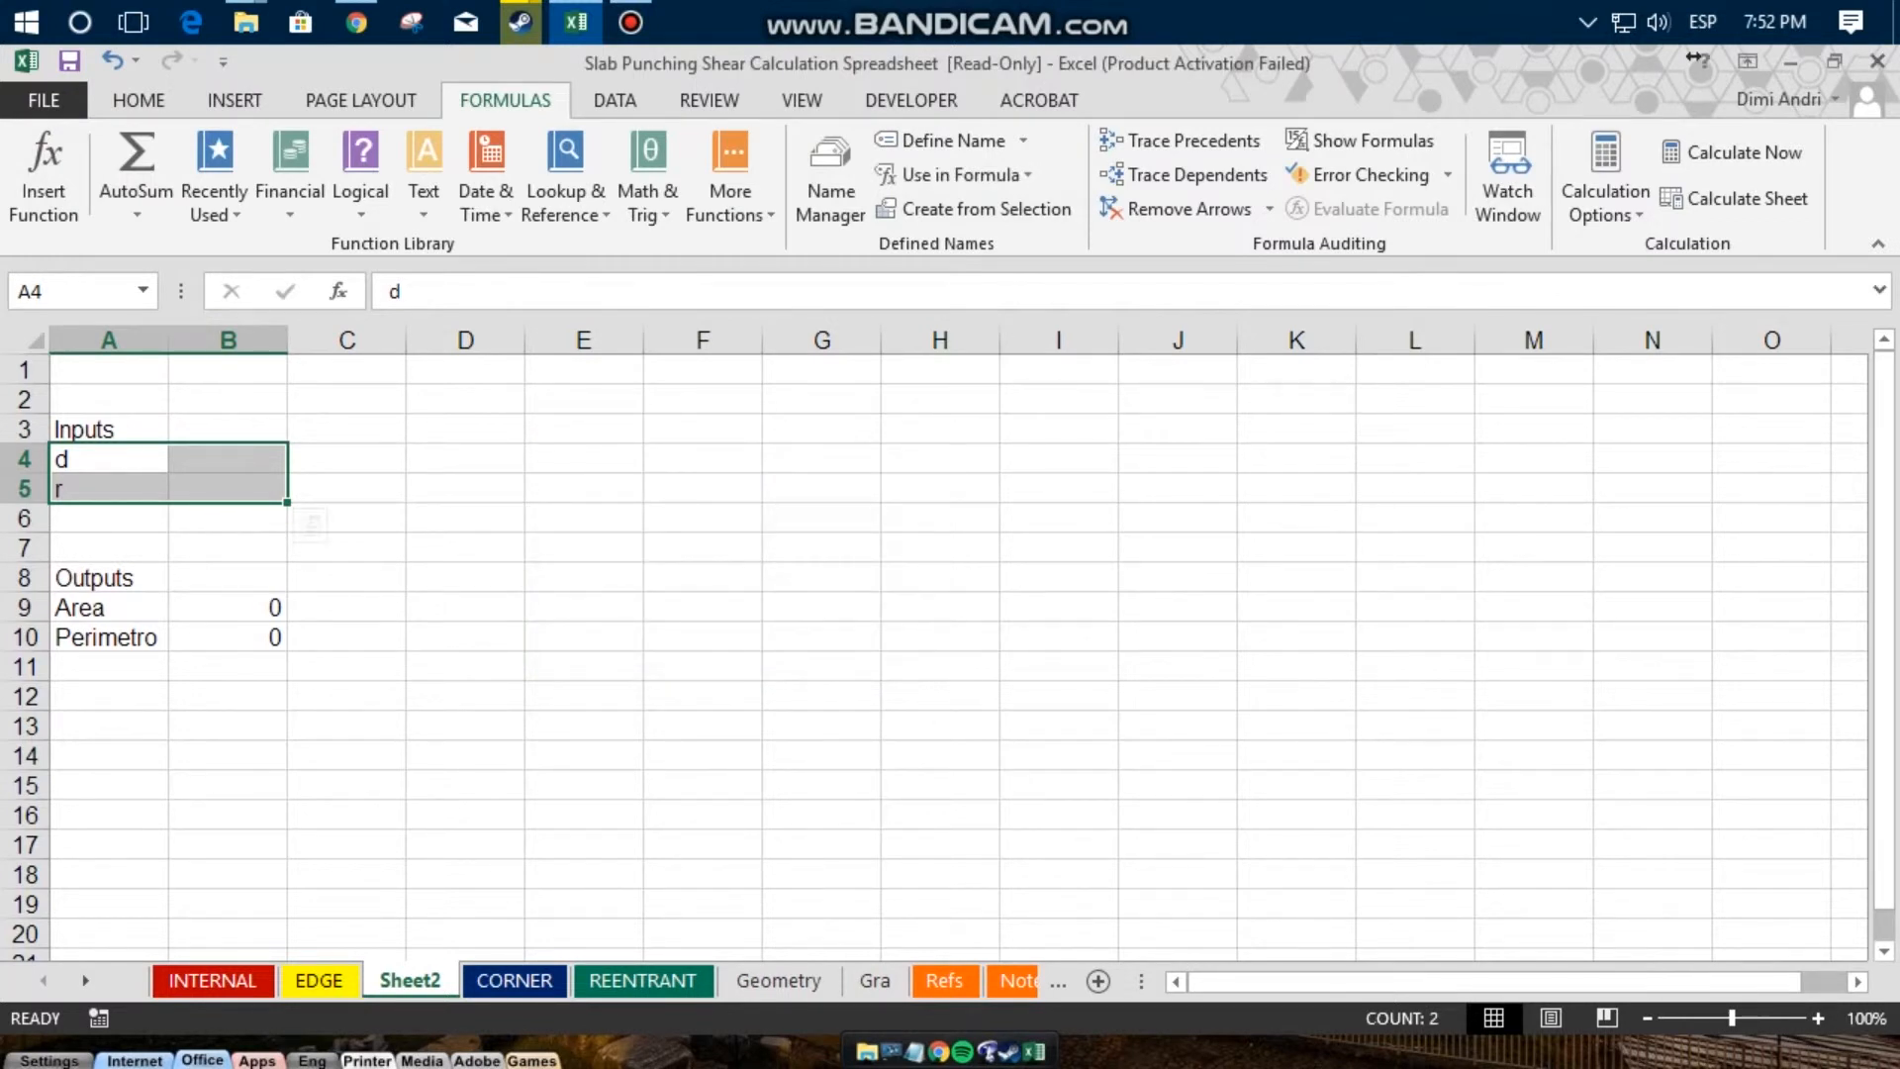
Step: Set the radius r in cell B5 to 5
click(346, 637)
click(227, 489)
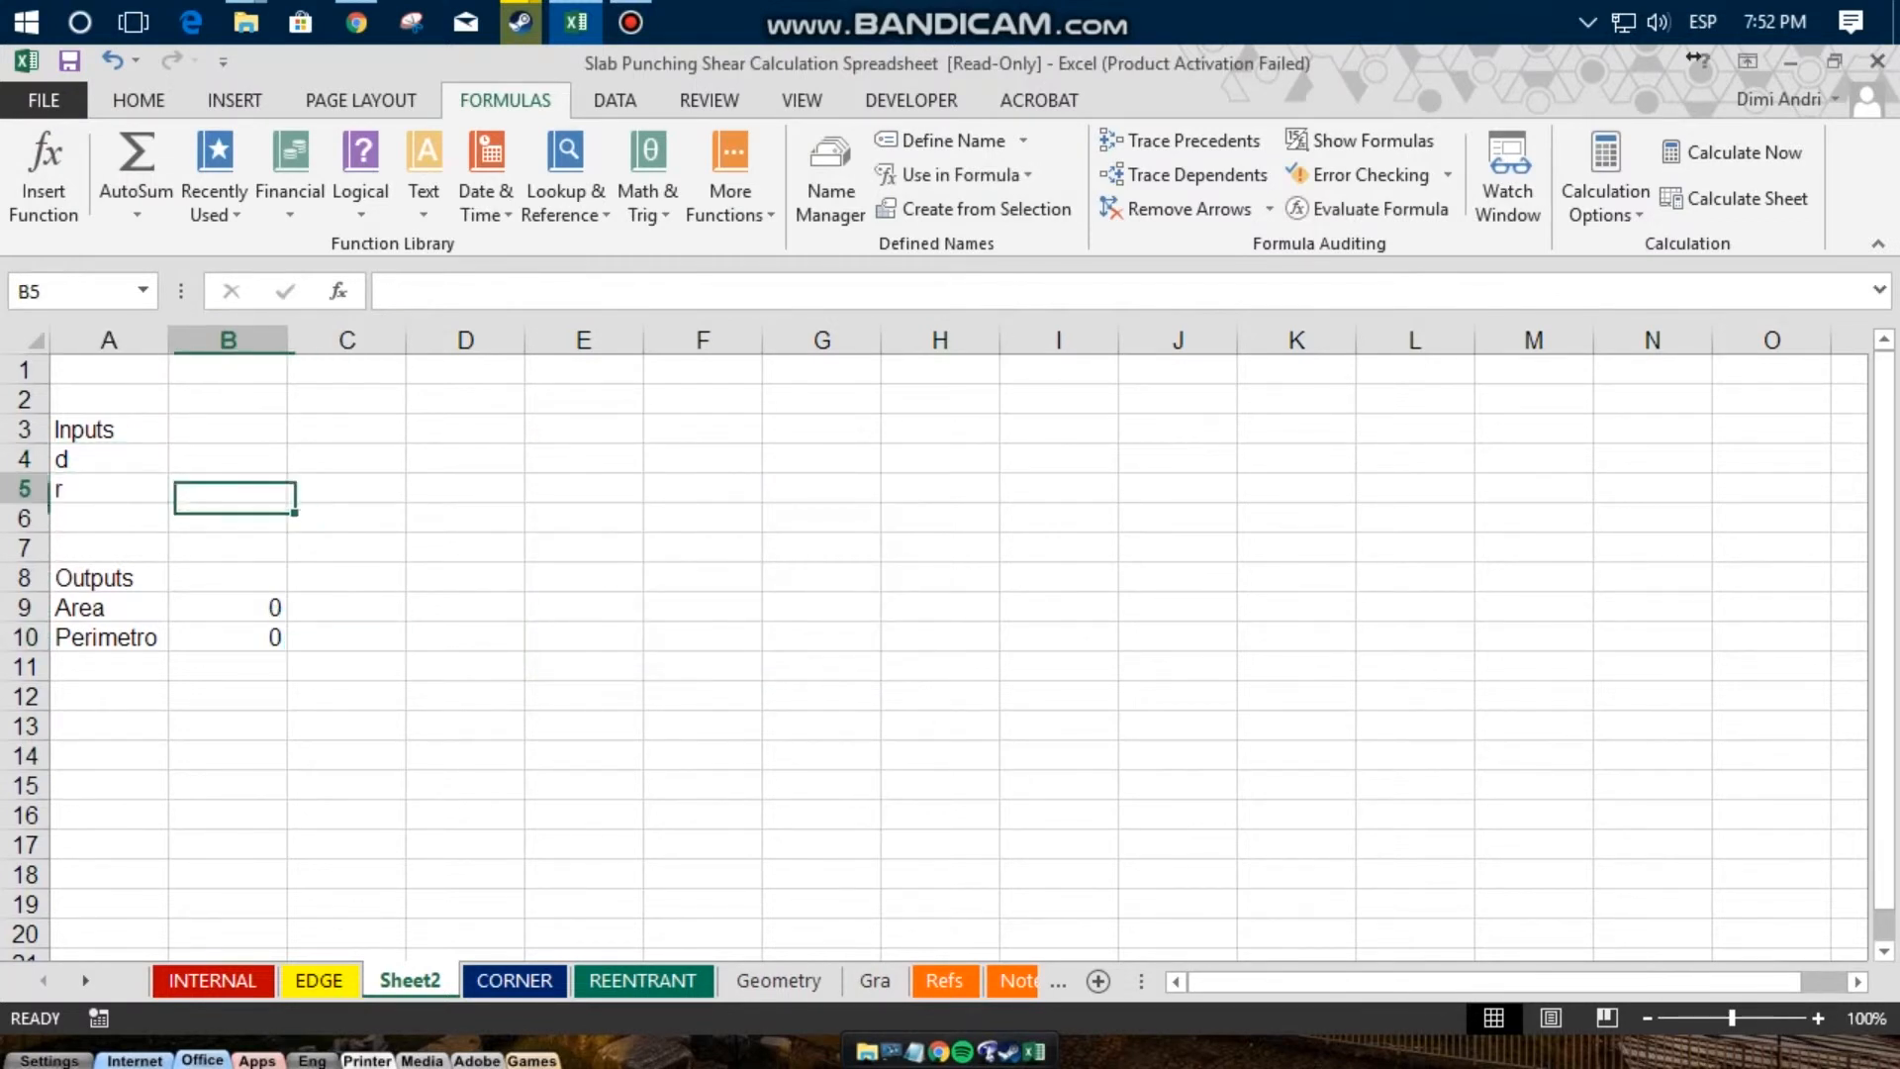
text(5)
key(Return)
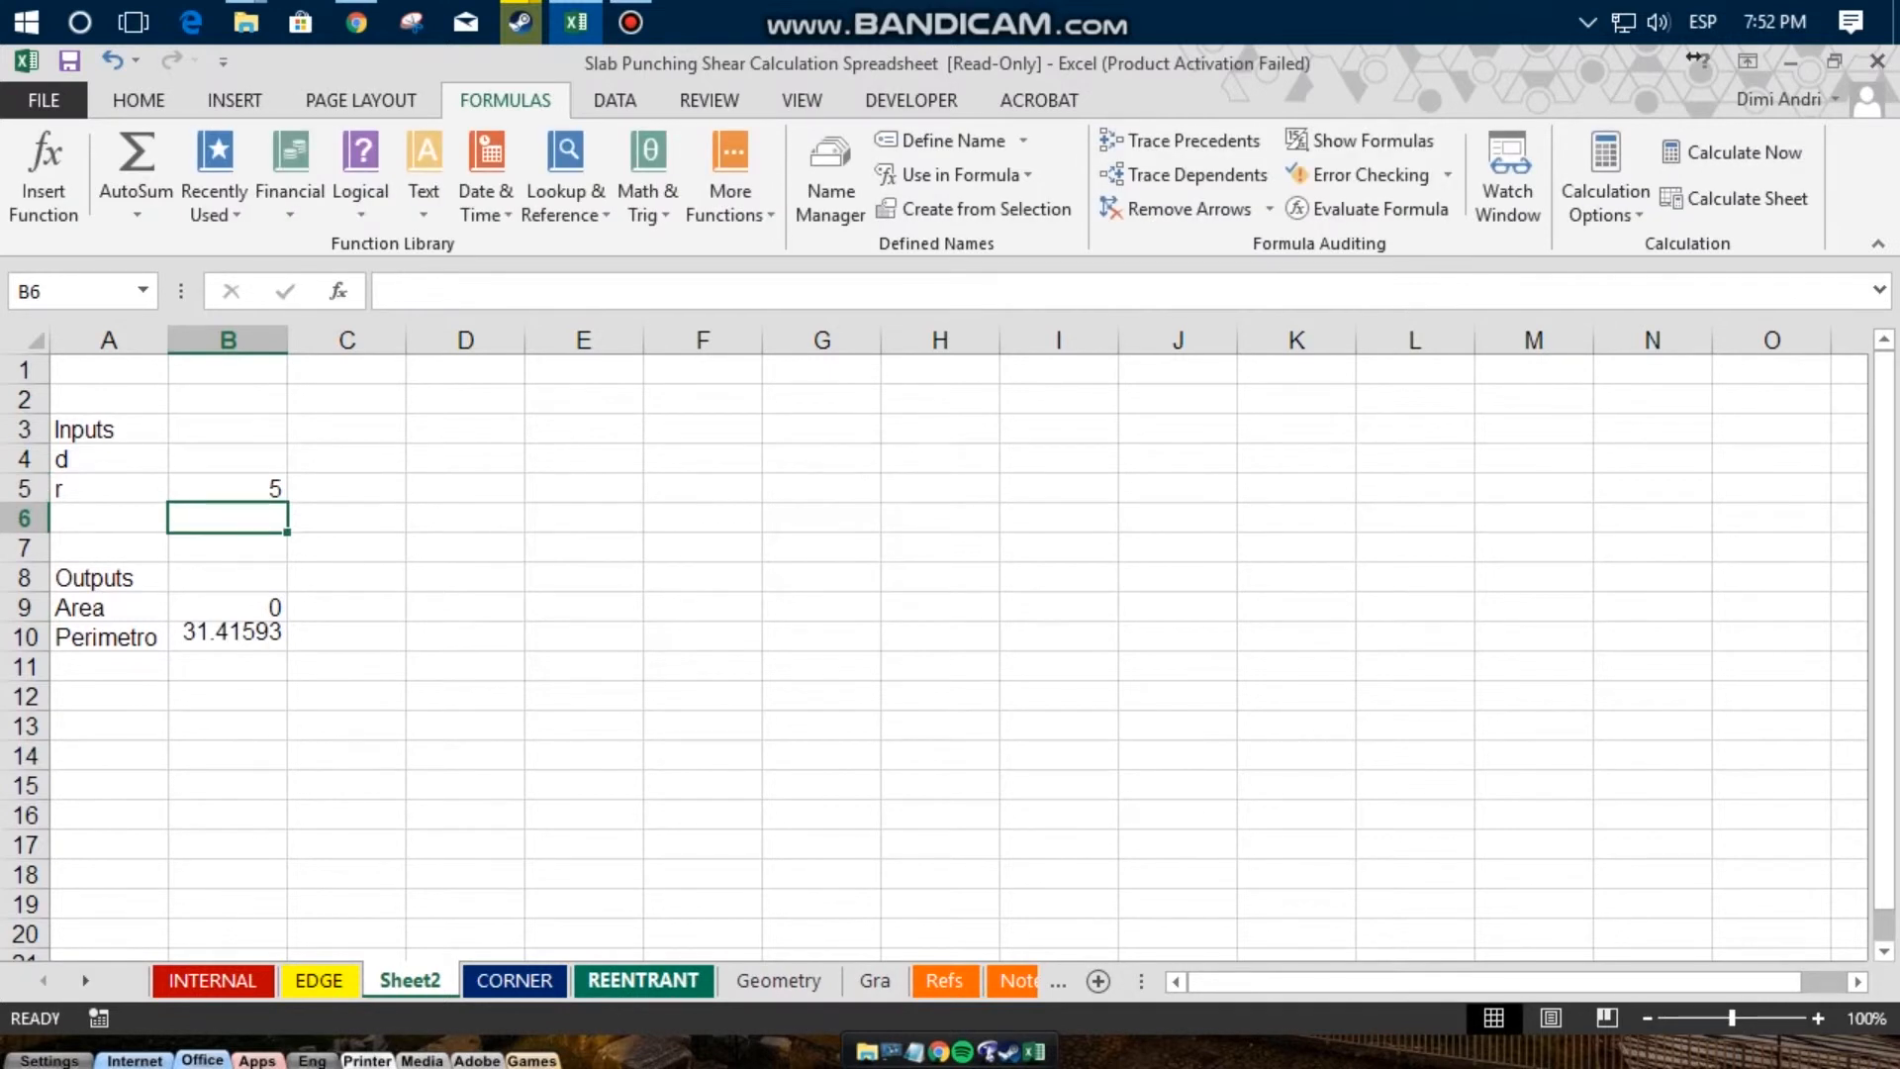
Step: Replace the cell reference in the Area formula in B9 with the defined name r_, giving =PI()*(r_^2)
click(227, 637)
click(227, 608)
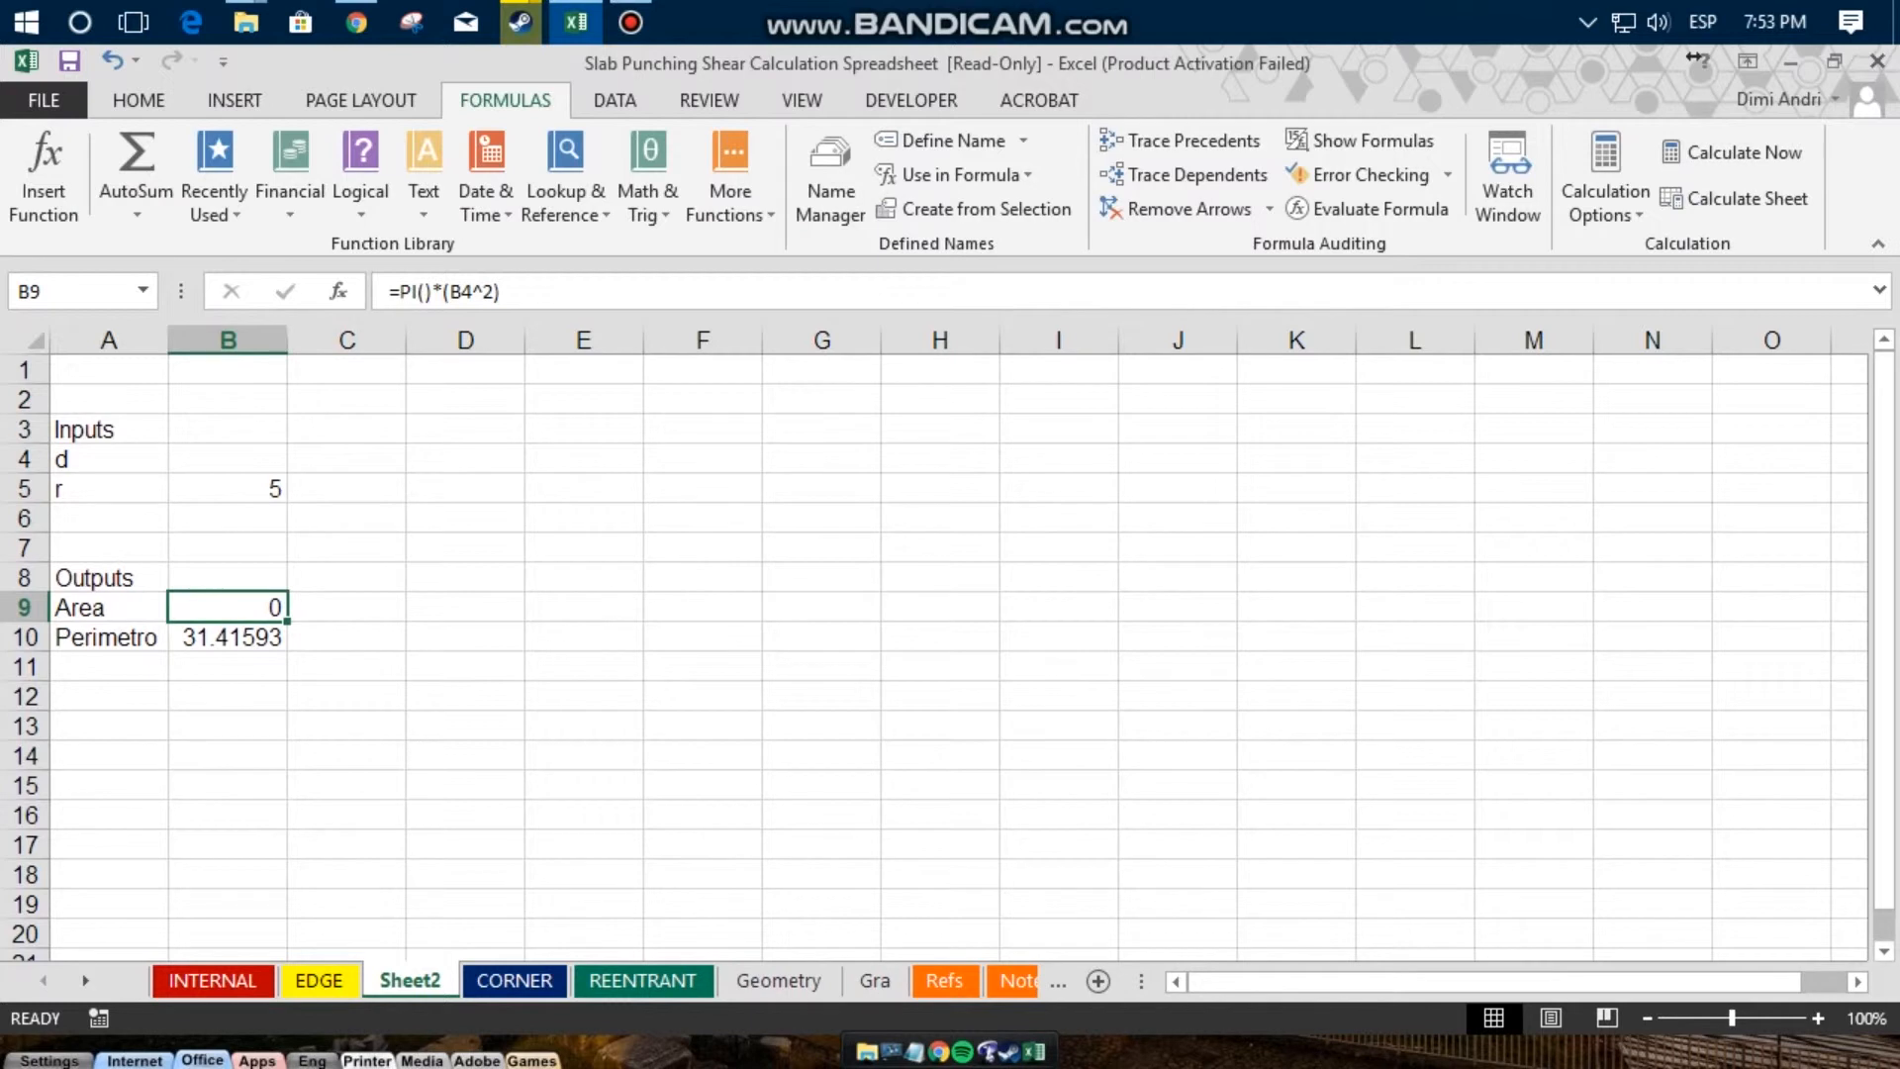
click(454, 292)
drag(454, 292, 472, 292)
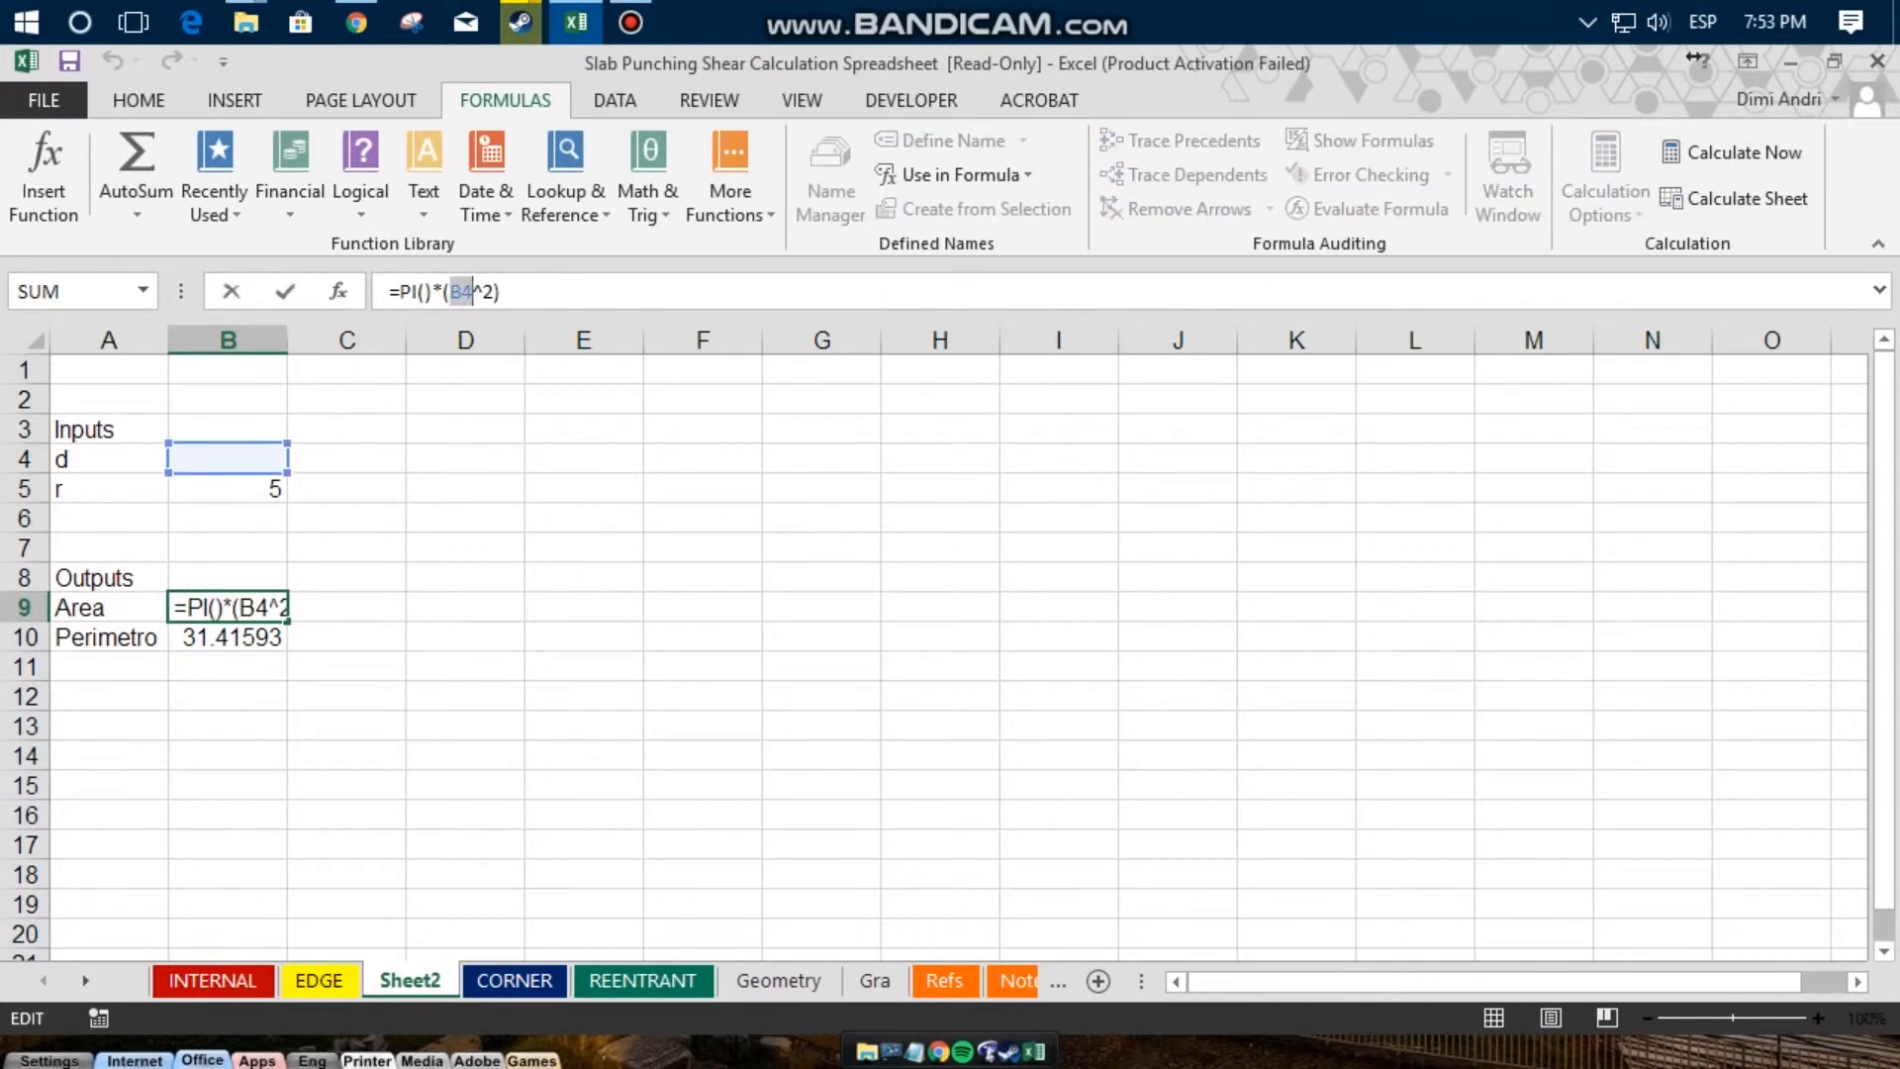
text(r)
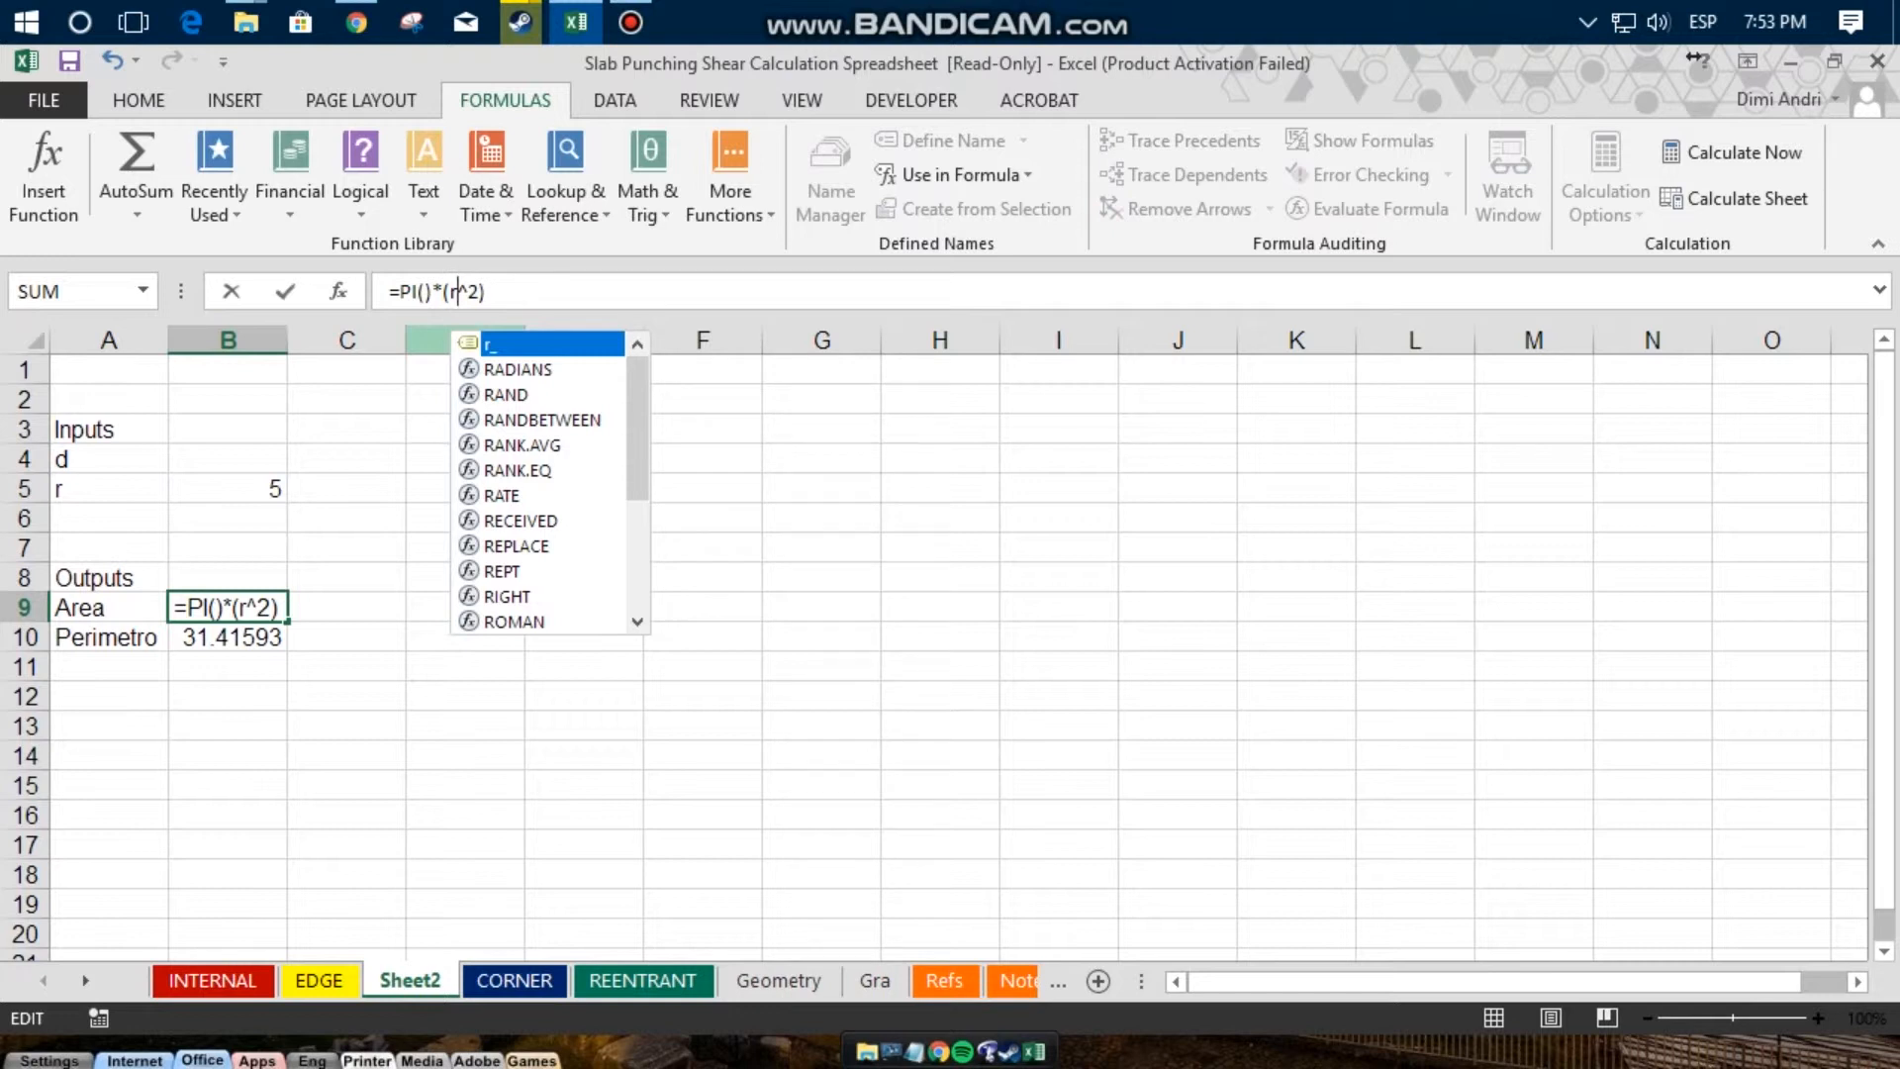
key(Tab)
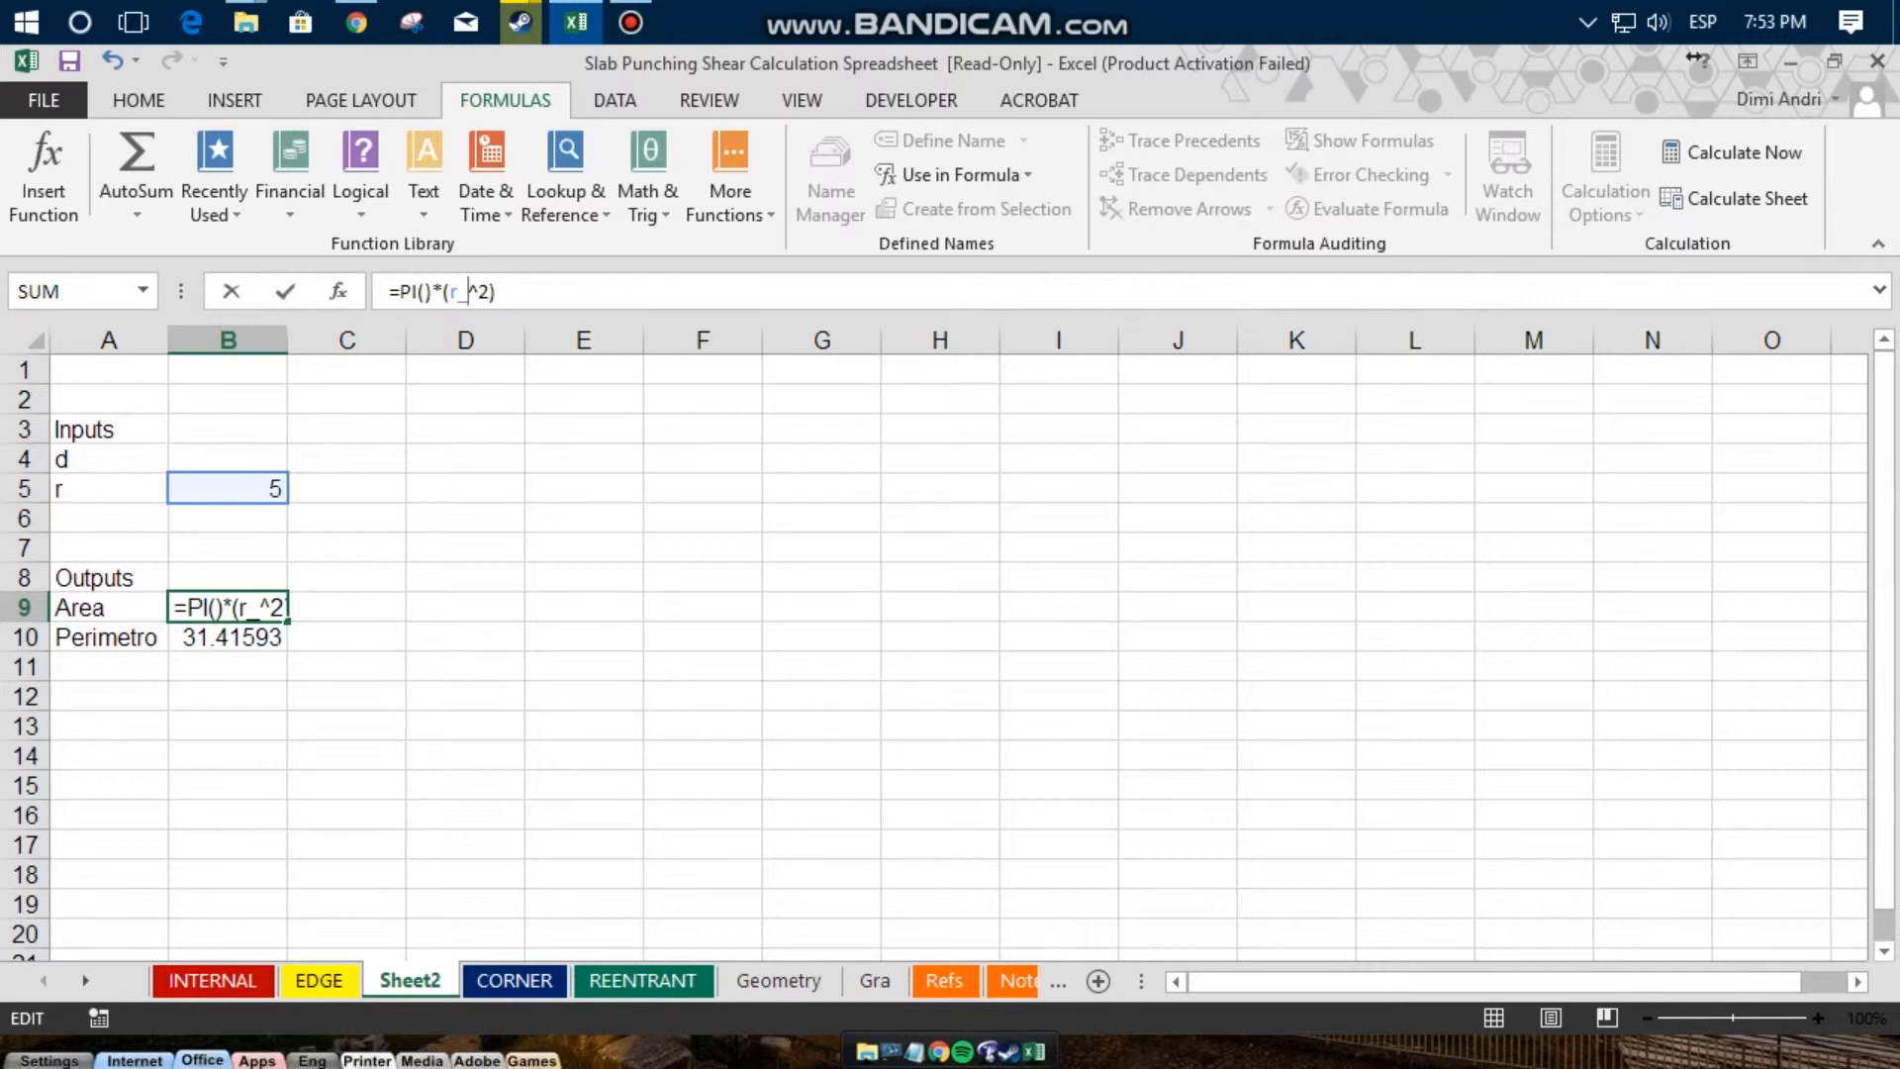
text(^2))
key(Return)
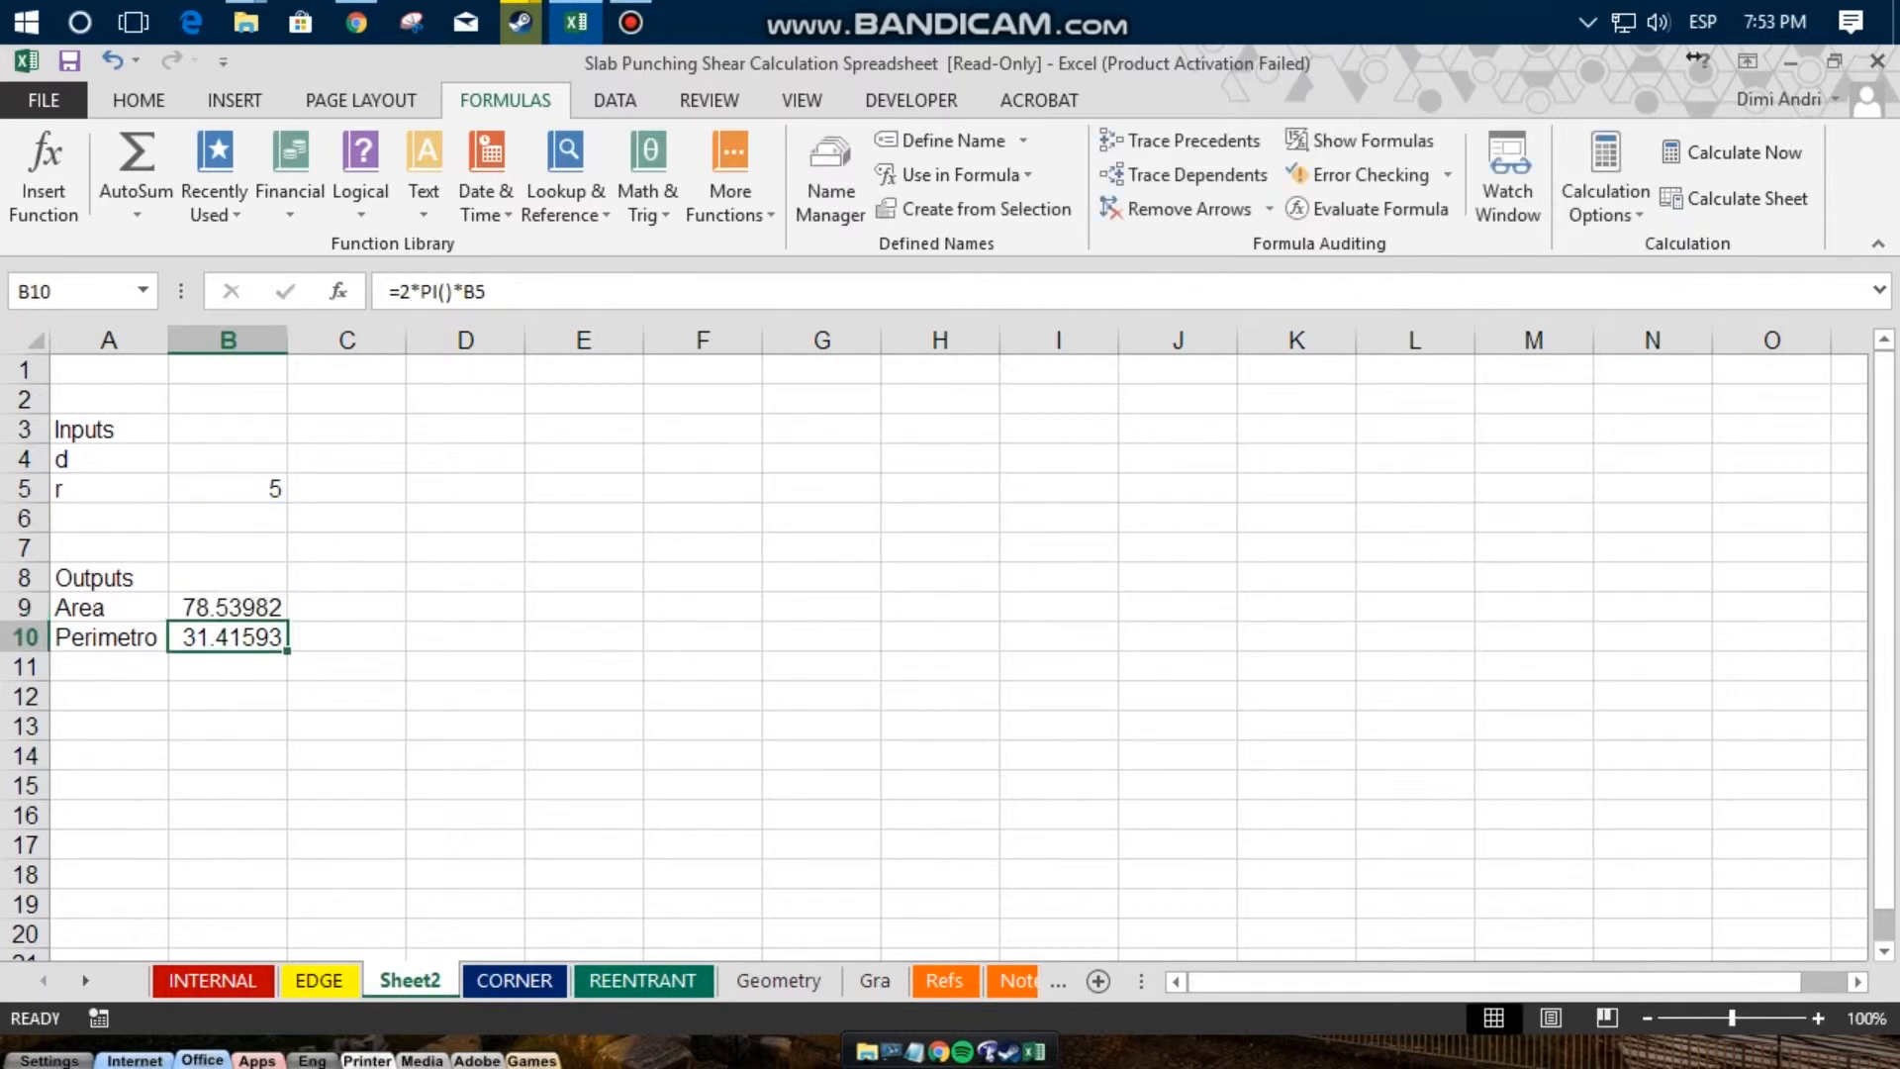
Step: Replace the cell reference in the Perimetro formula in B10 with the defined name r_, giving =2*PI()*r_
click(489, 292)
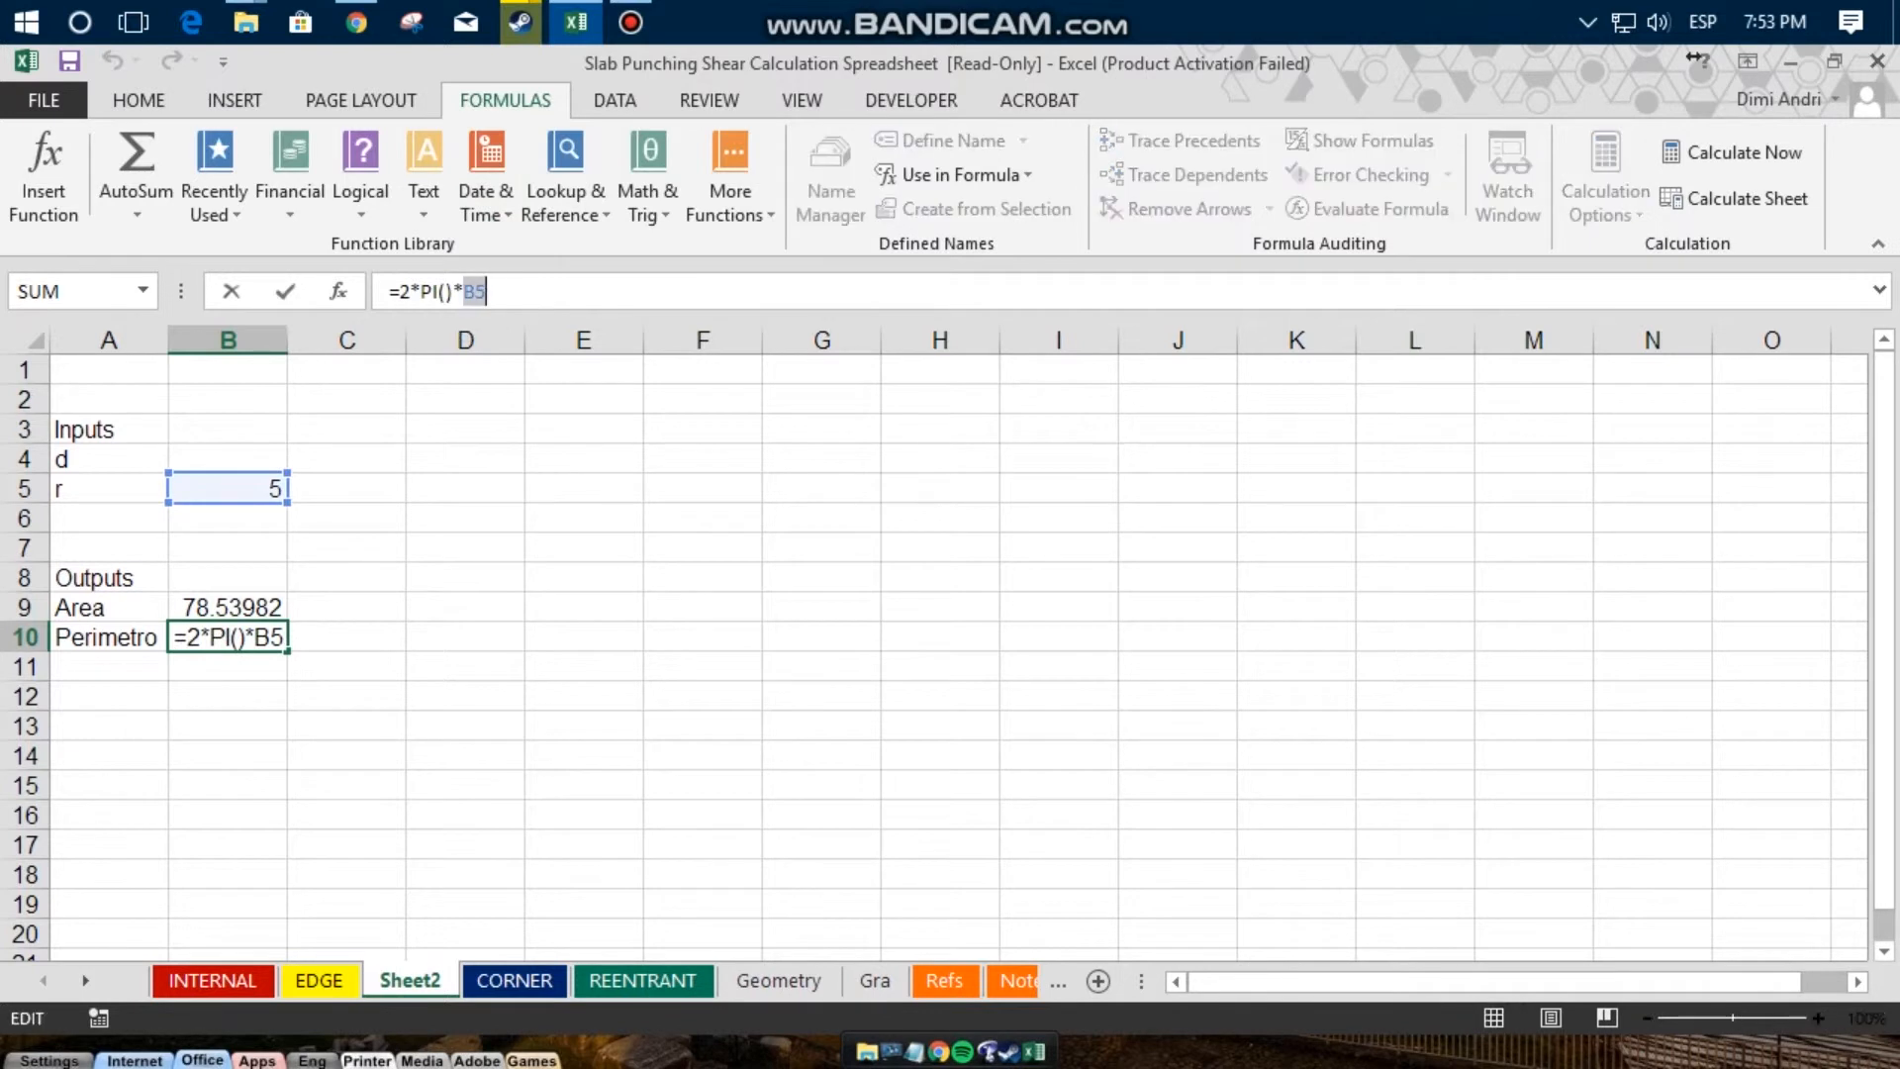
text(r)
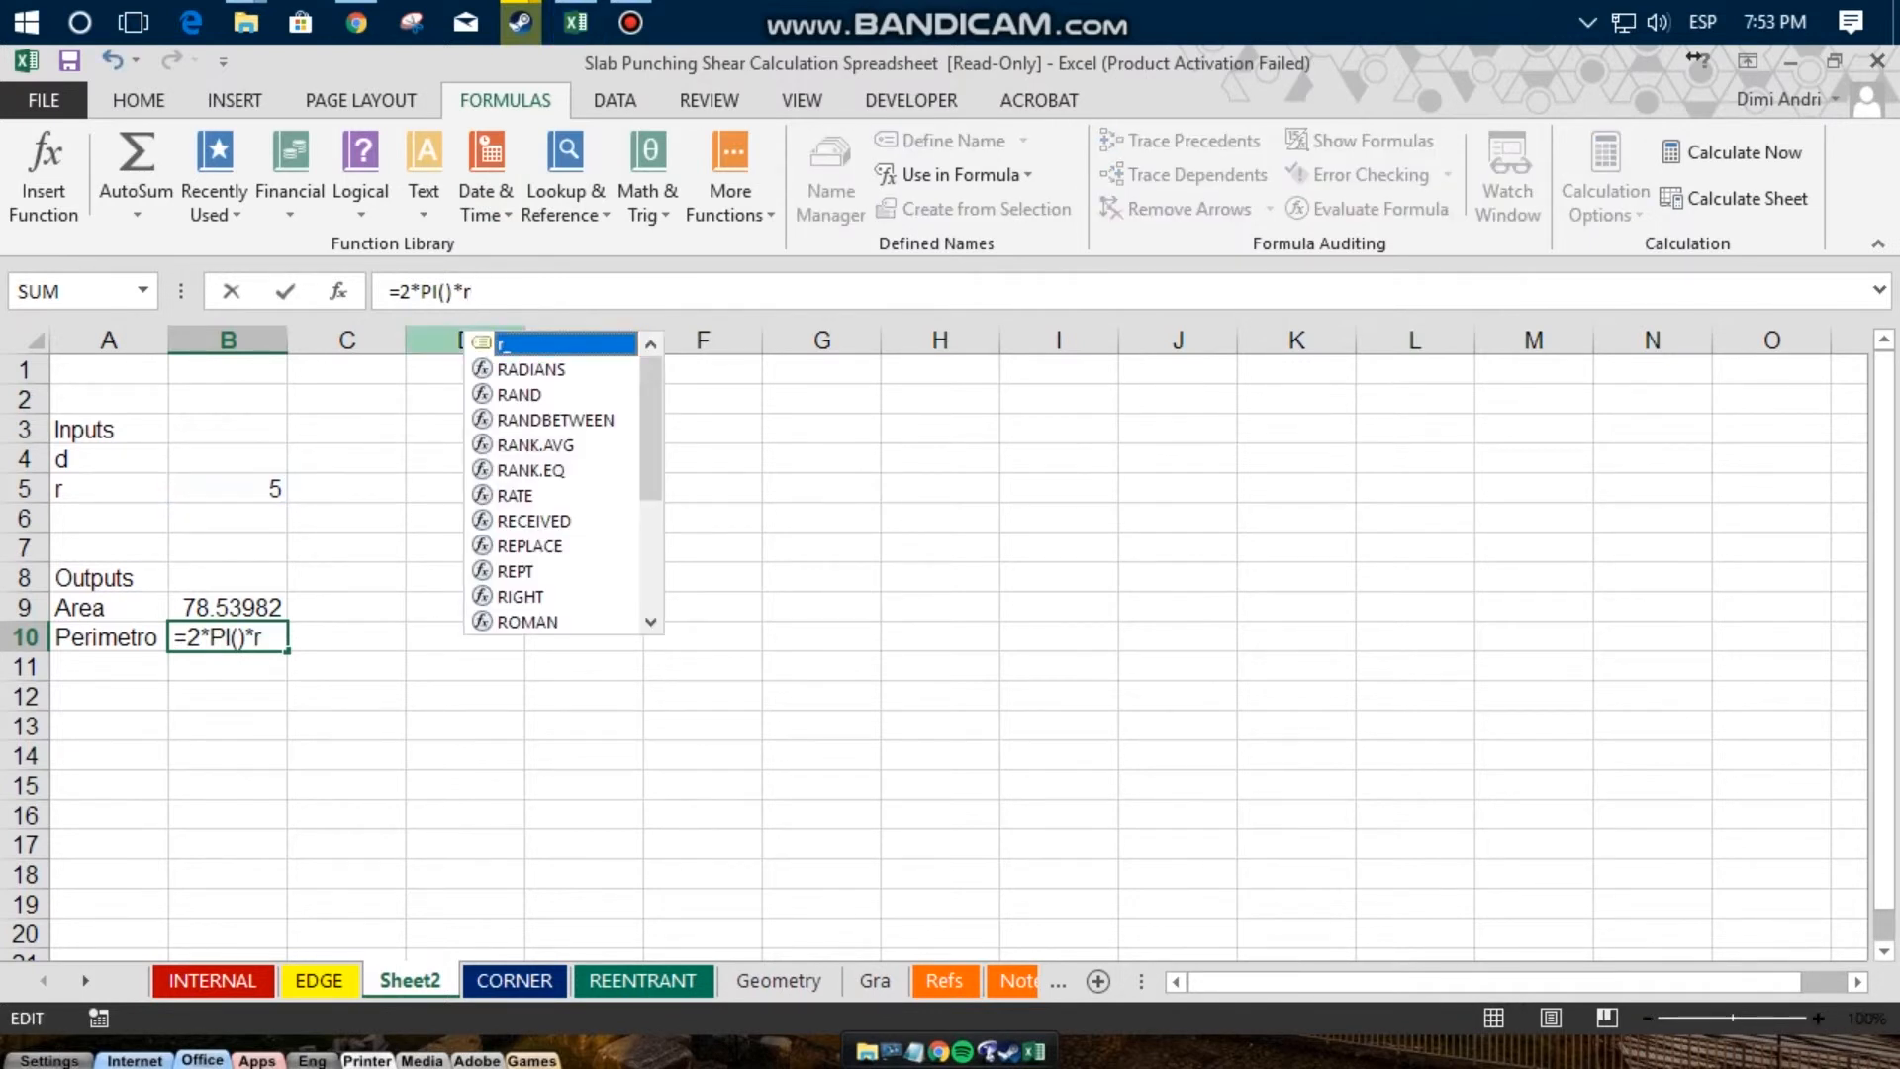
key(Tab)
key(Return)
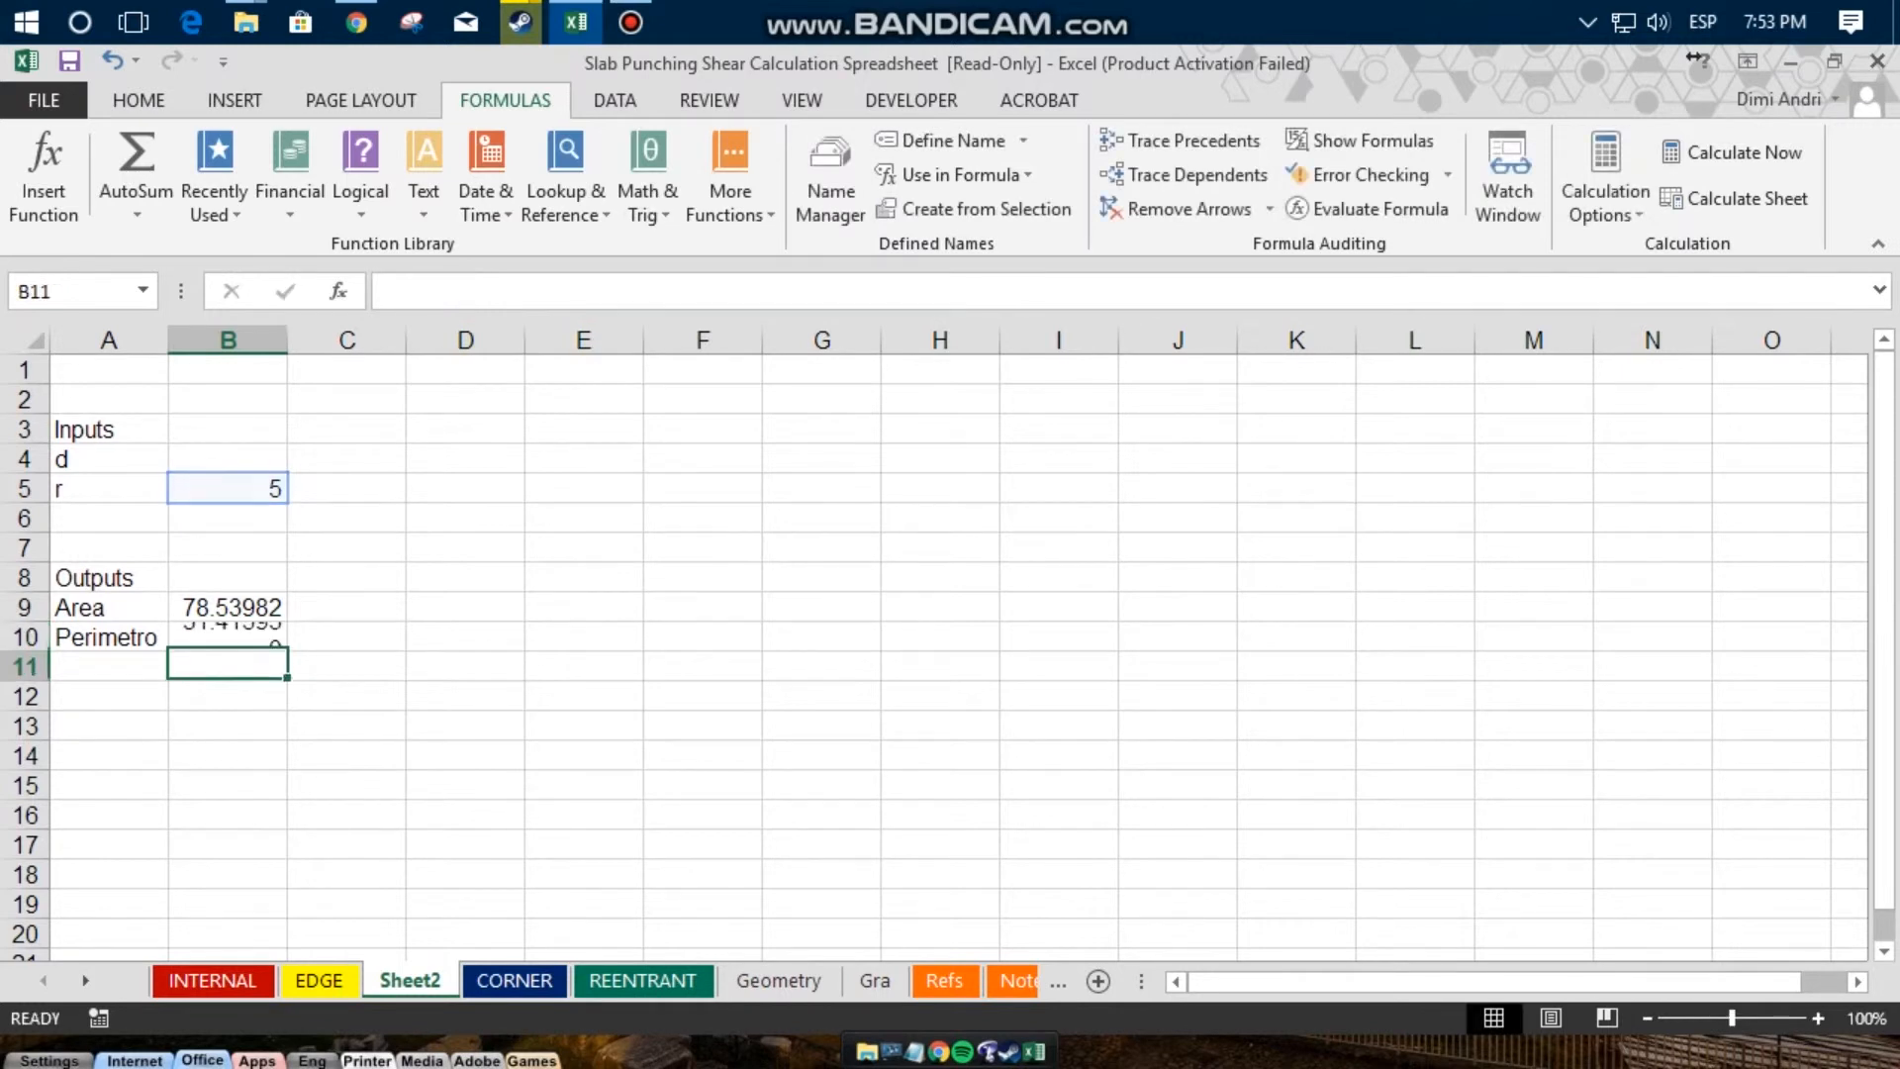
Step: Reduce the number format of the output cells B9:B11 to zero decimal places
click(228, 786)
drag(227, 608, 228, 665)
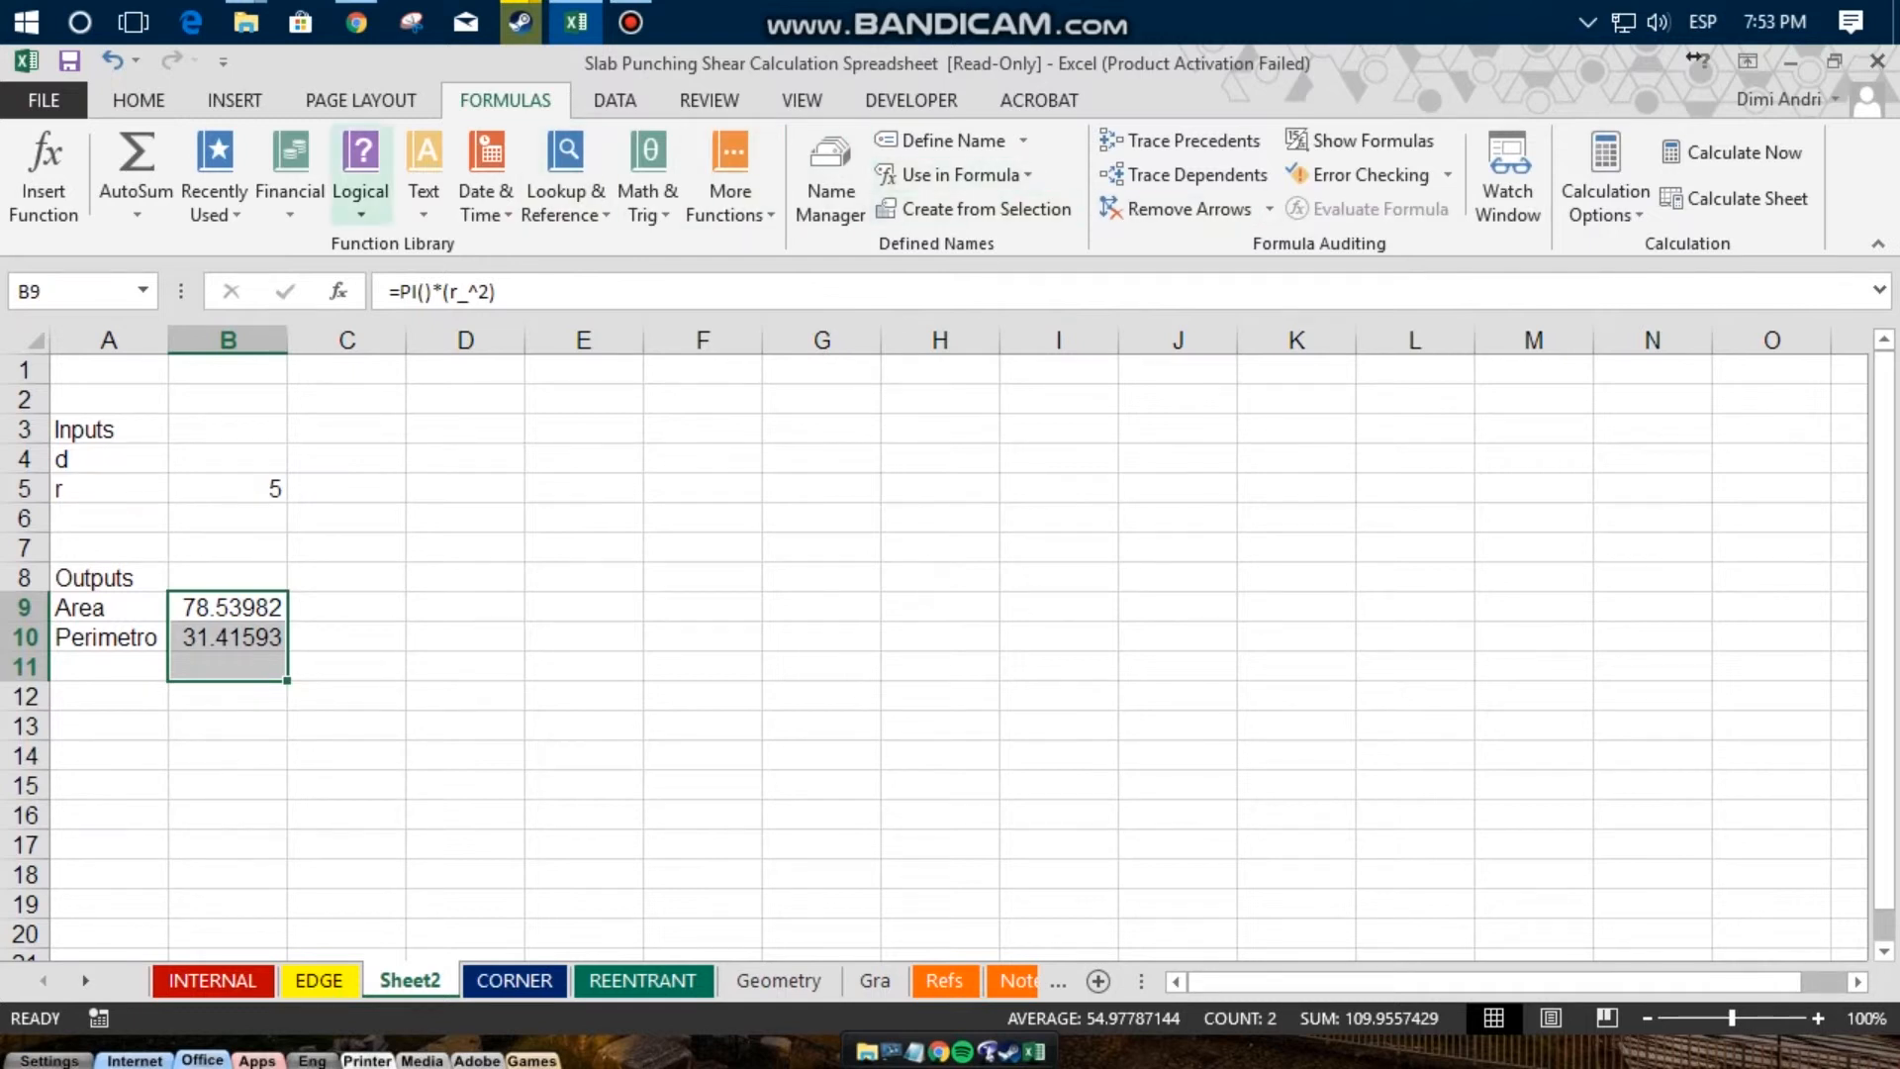
click(138, 100)
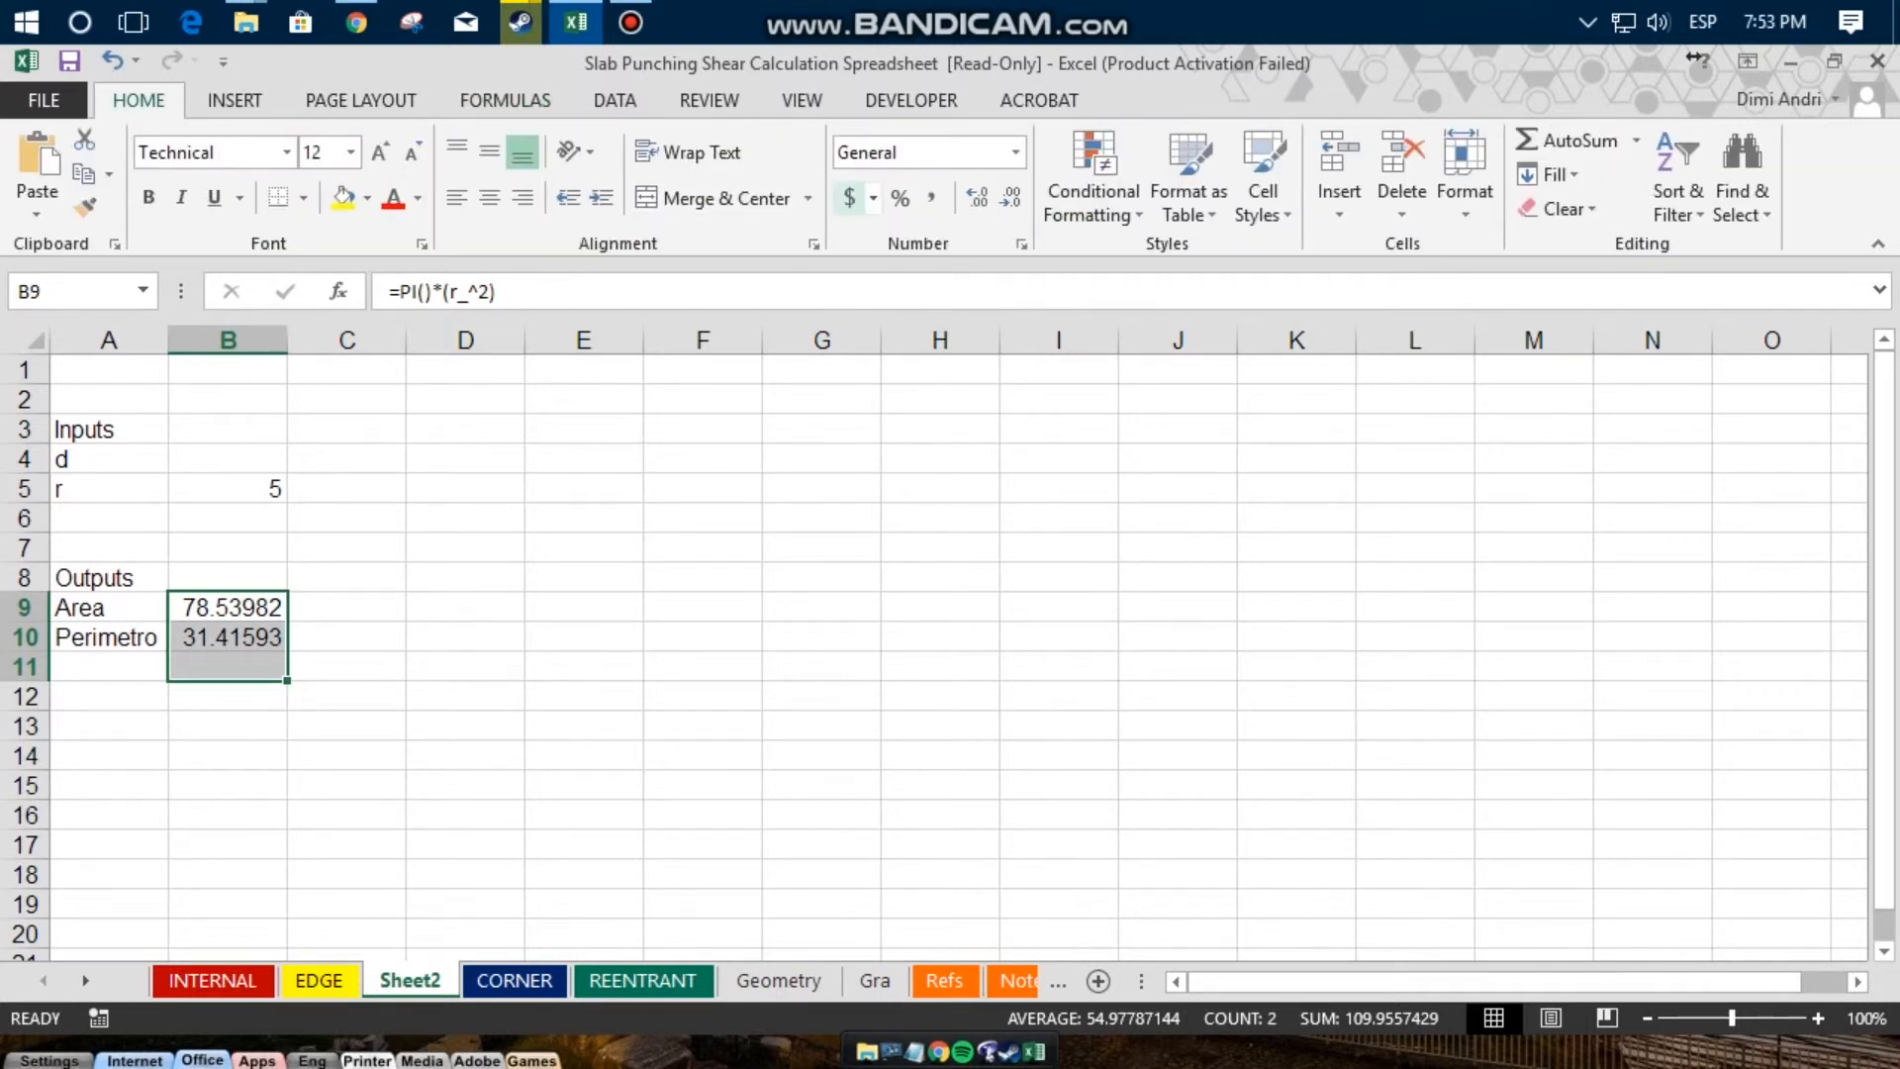
click(1009, 198)
click(1010, 198)
click(1009, 198)
click(1010, 198)
click(1009, 198)
click(465, 905)
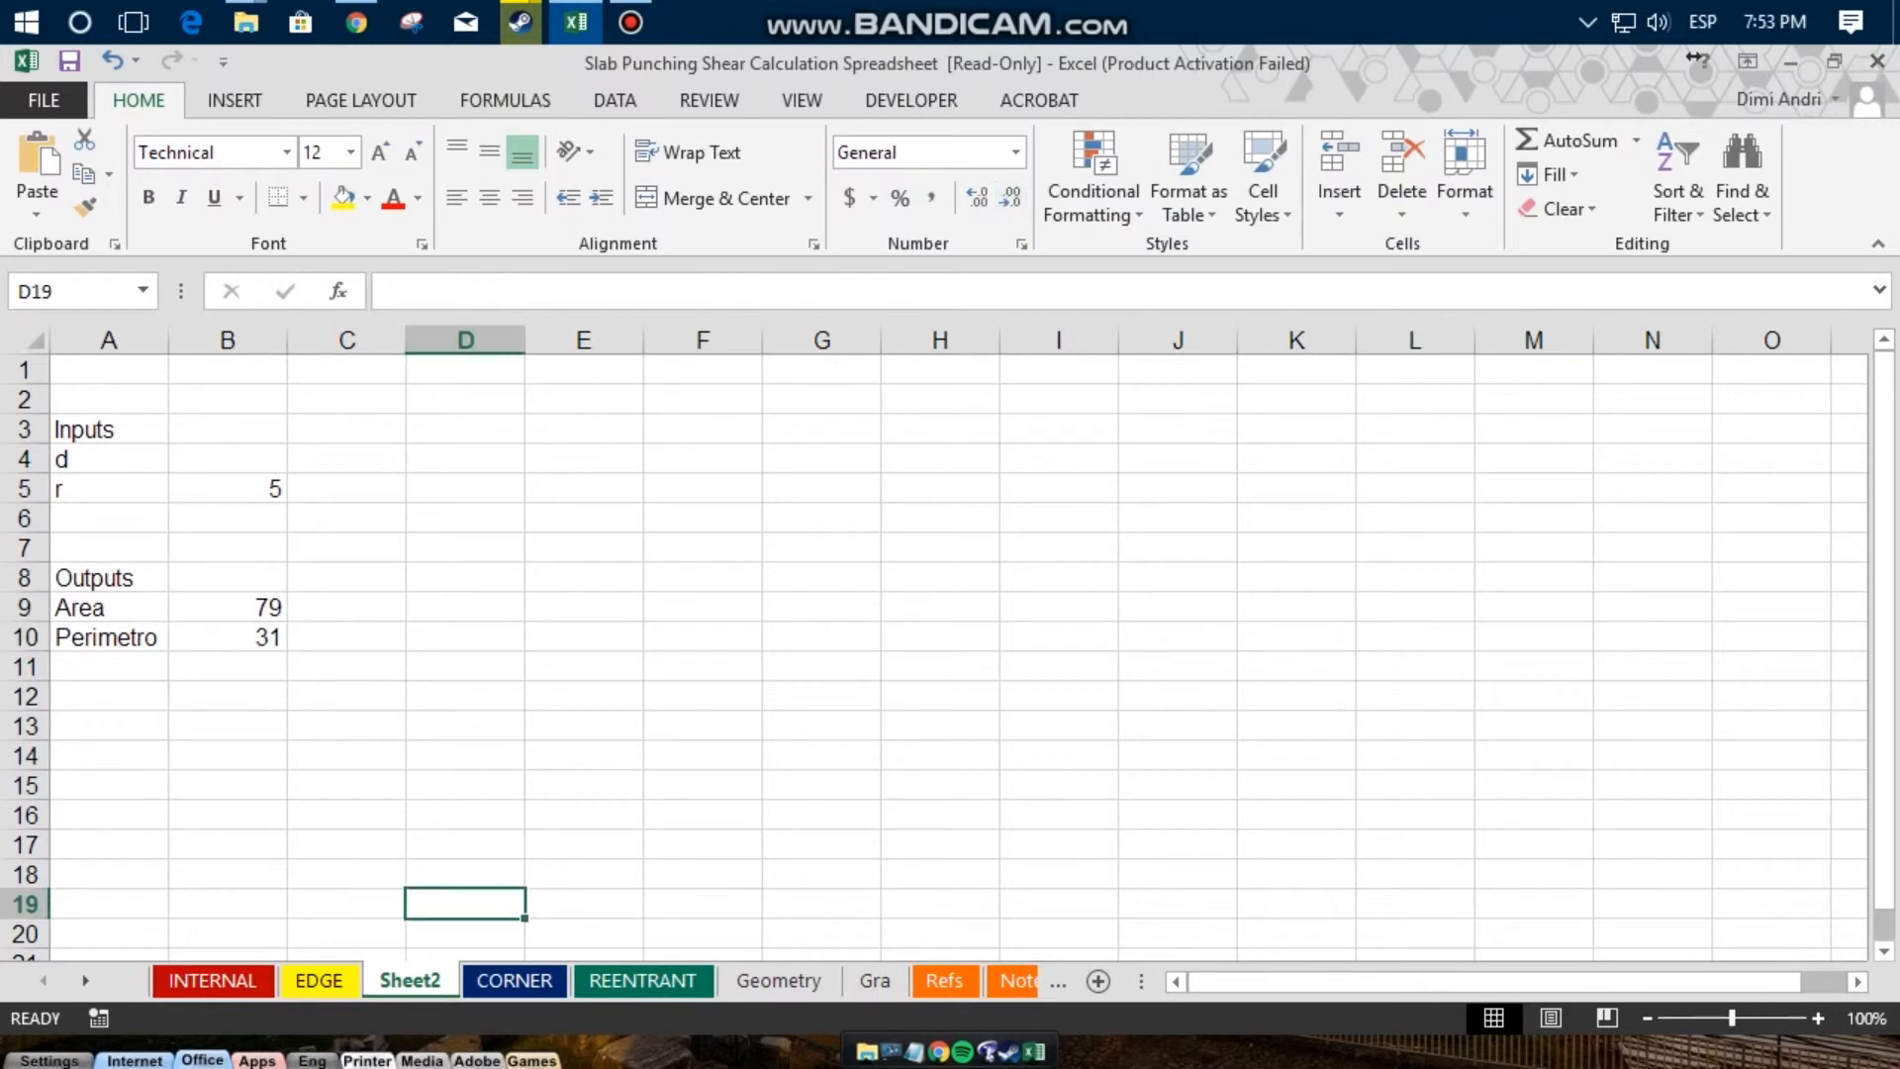
Step: Add an output labelled d in A11 and calculate it in B11 with the formula =2*r_
click(228, 608)
click(109, 667)
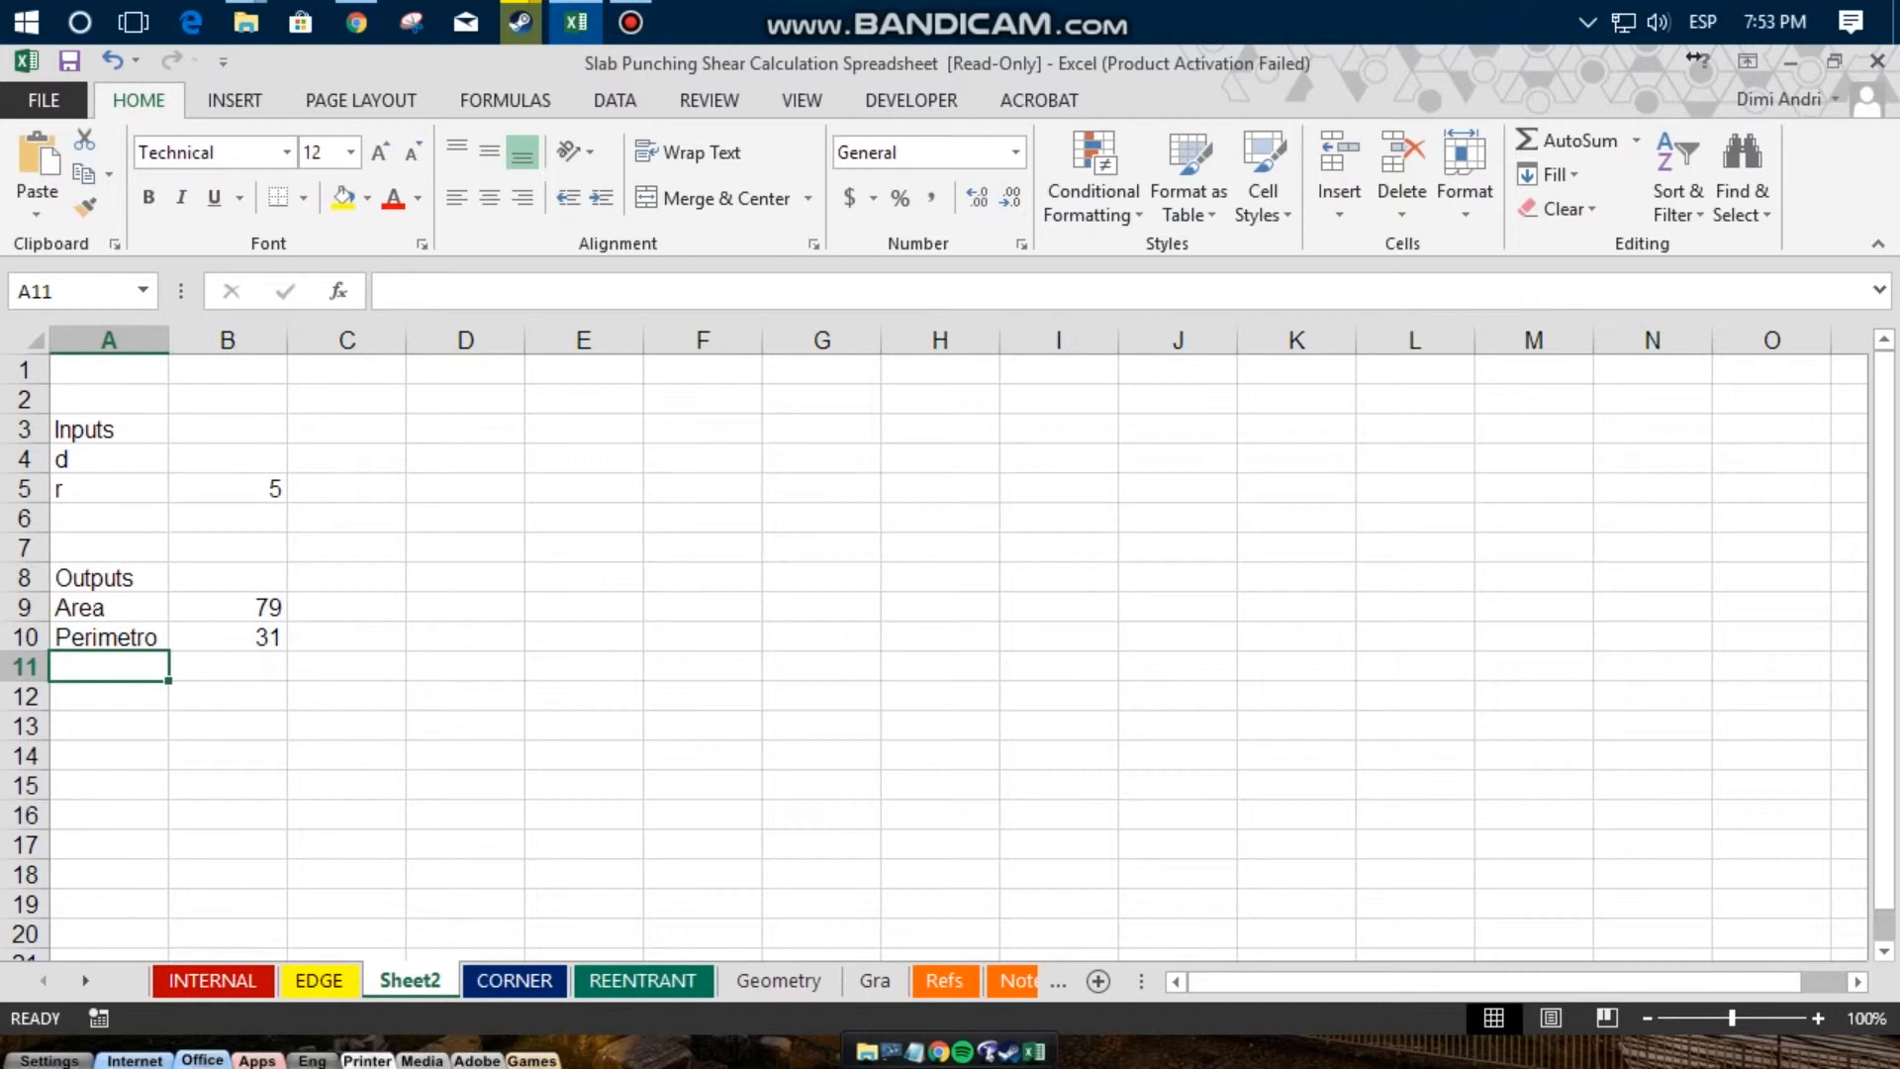
text(d)
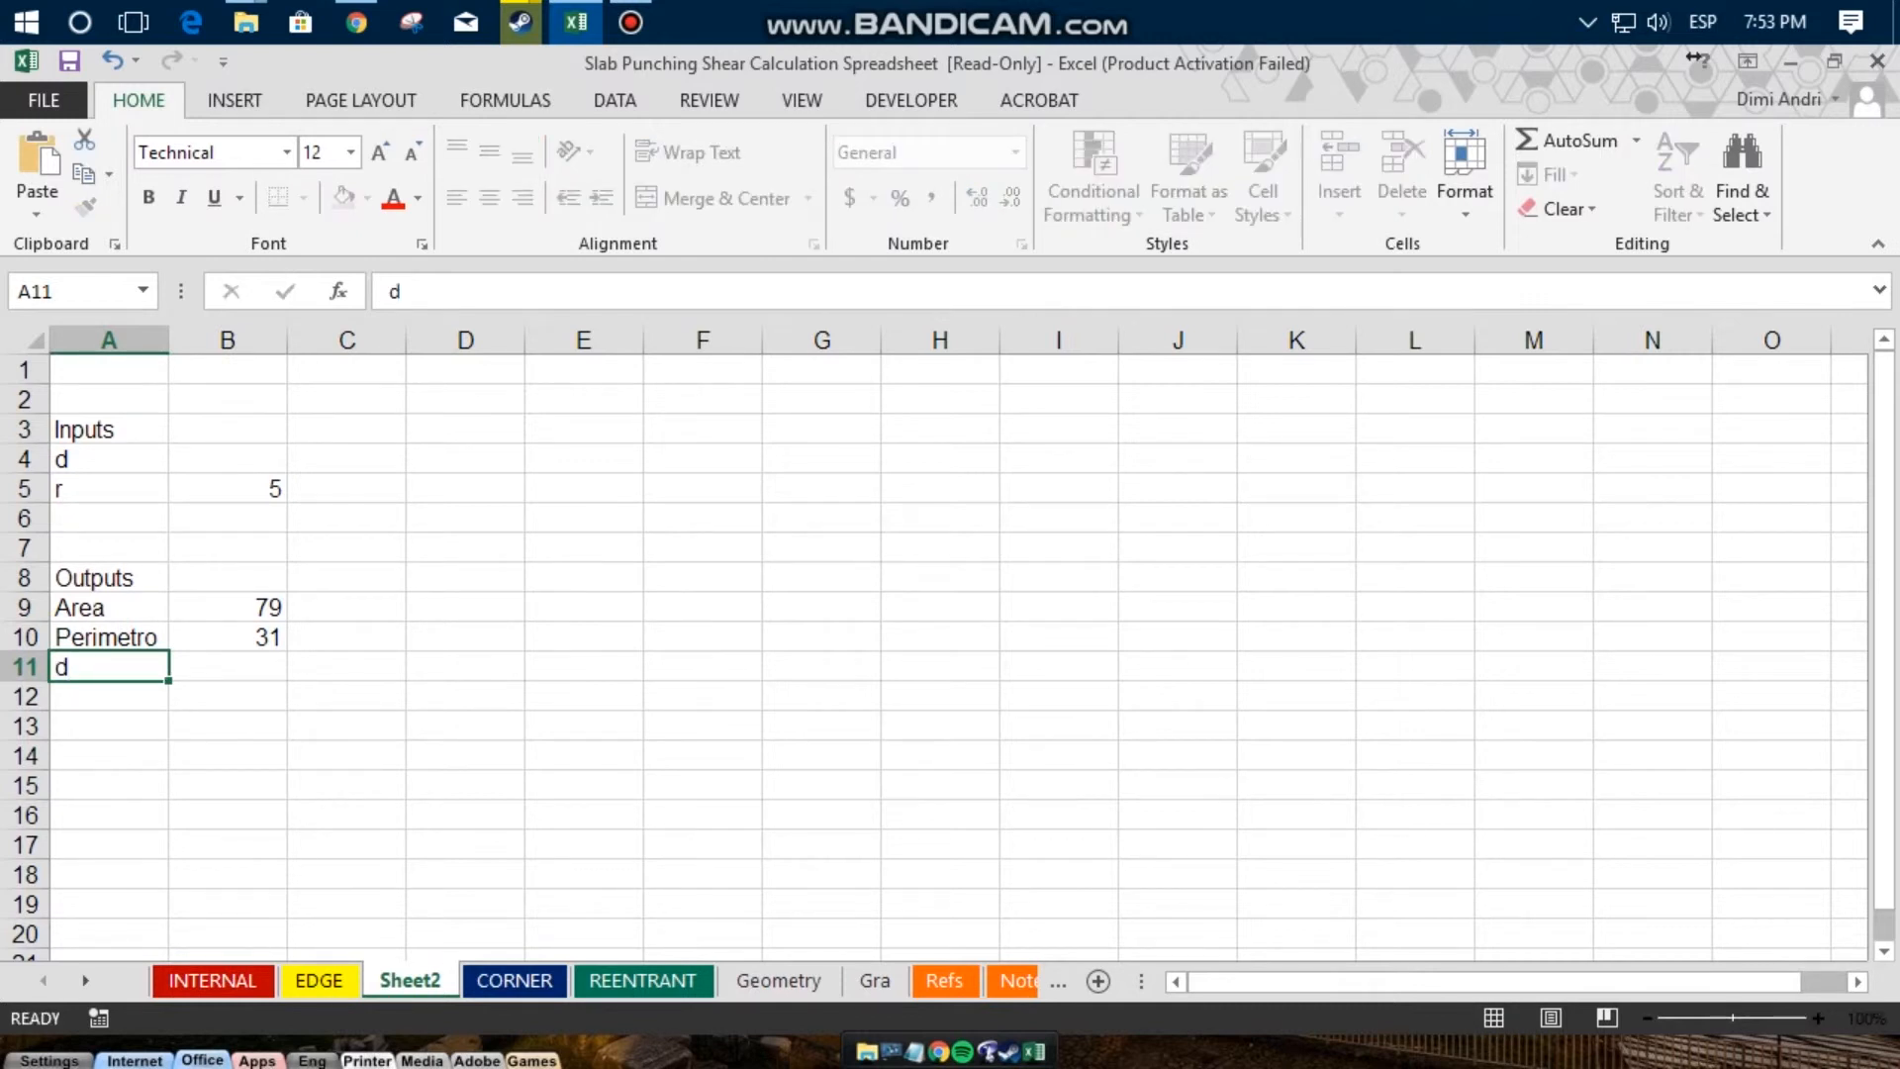
key(Tab)
text(=)
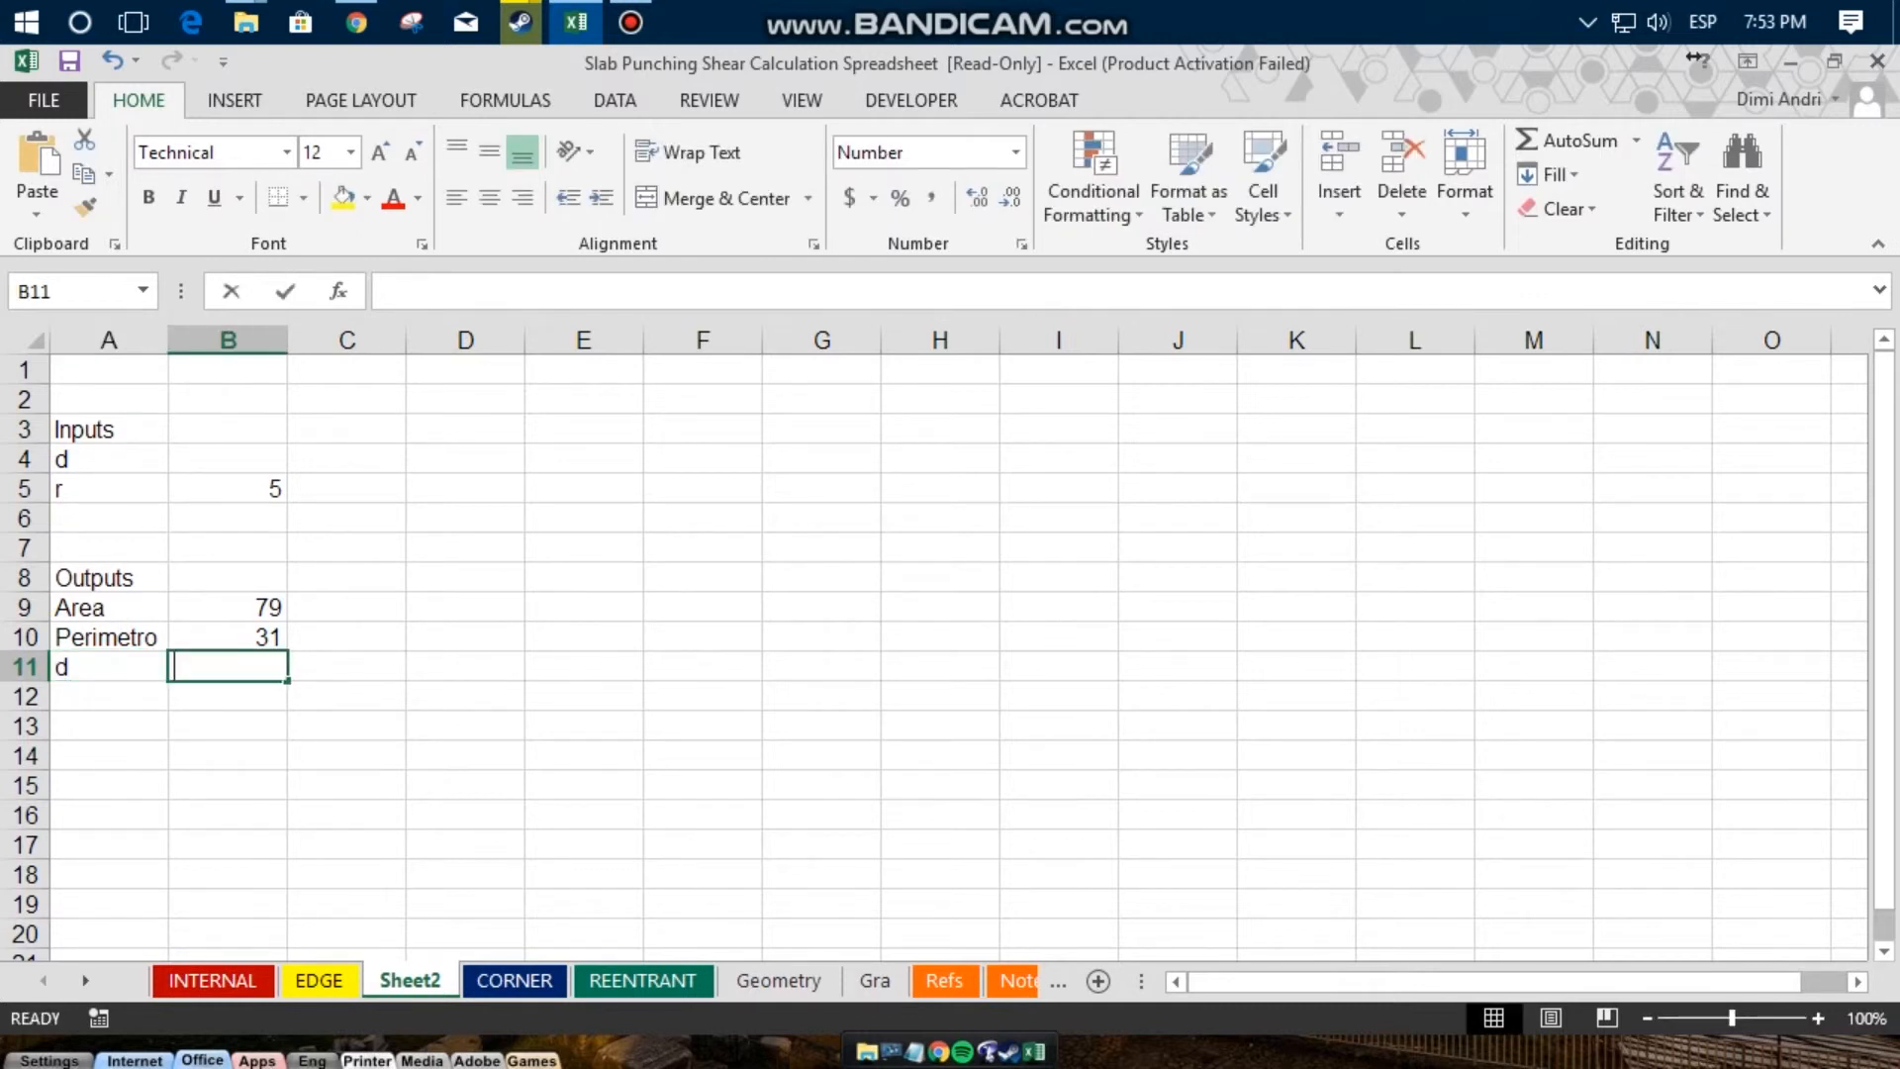
text(2)
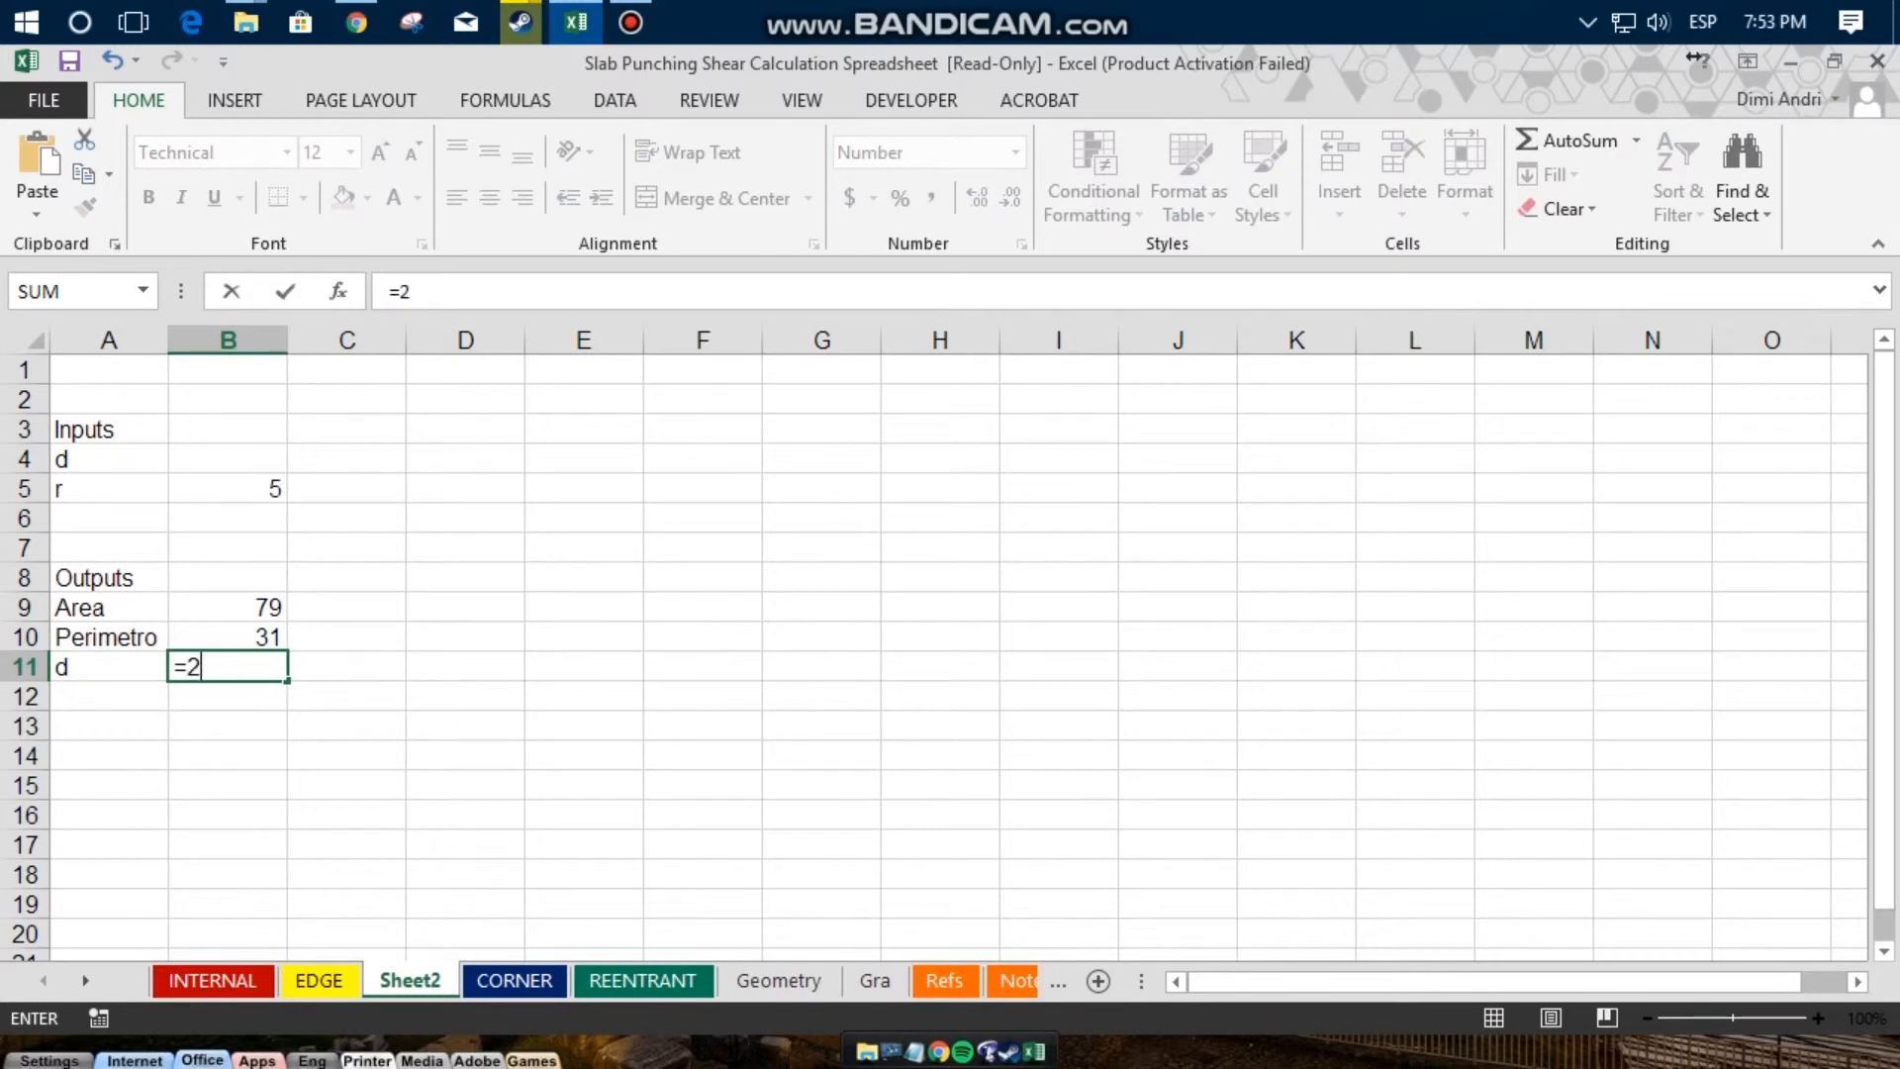
text(*r)
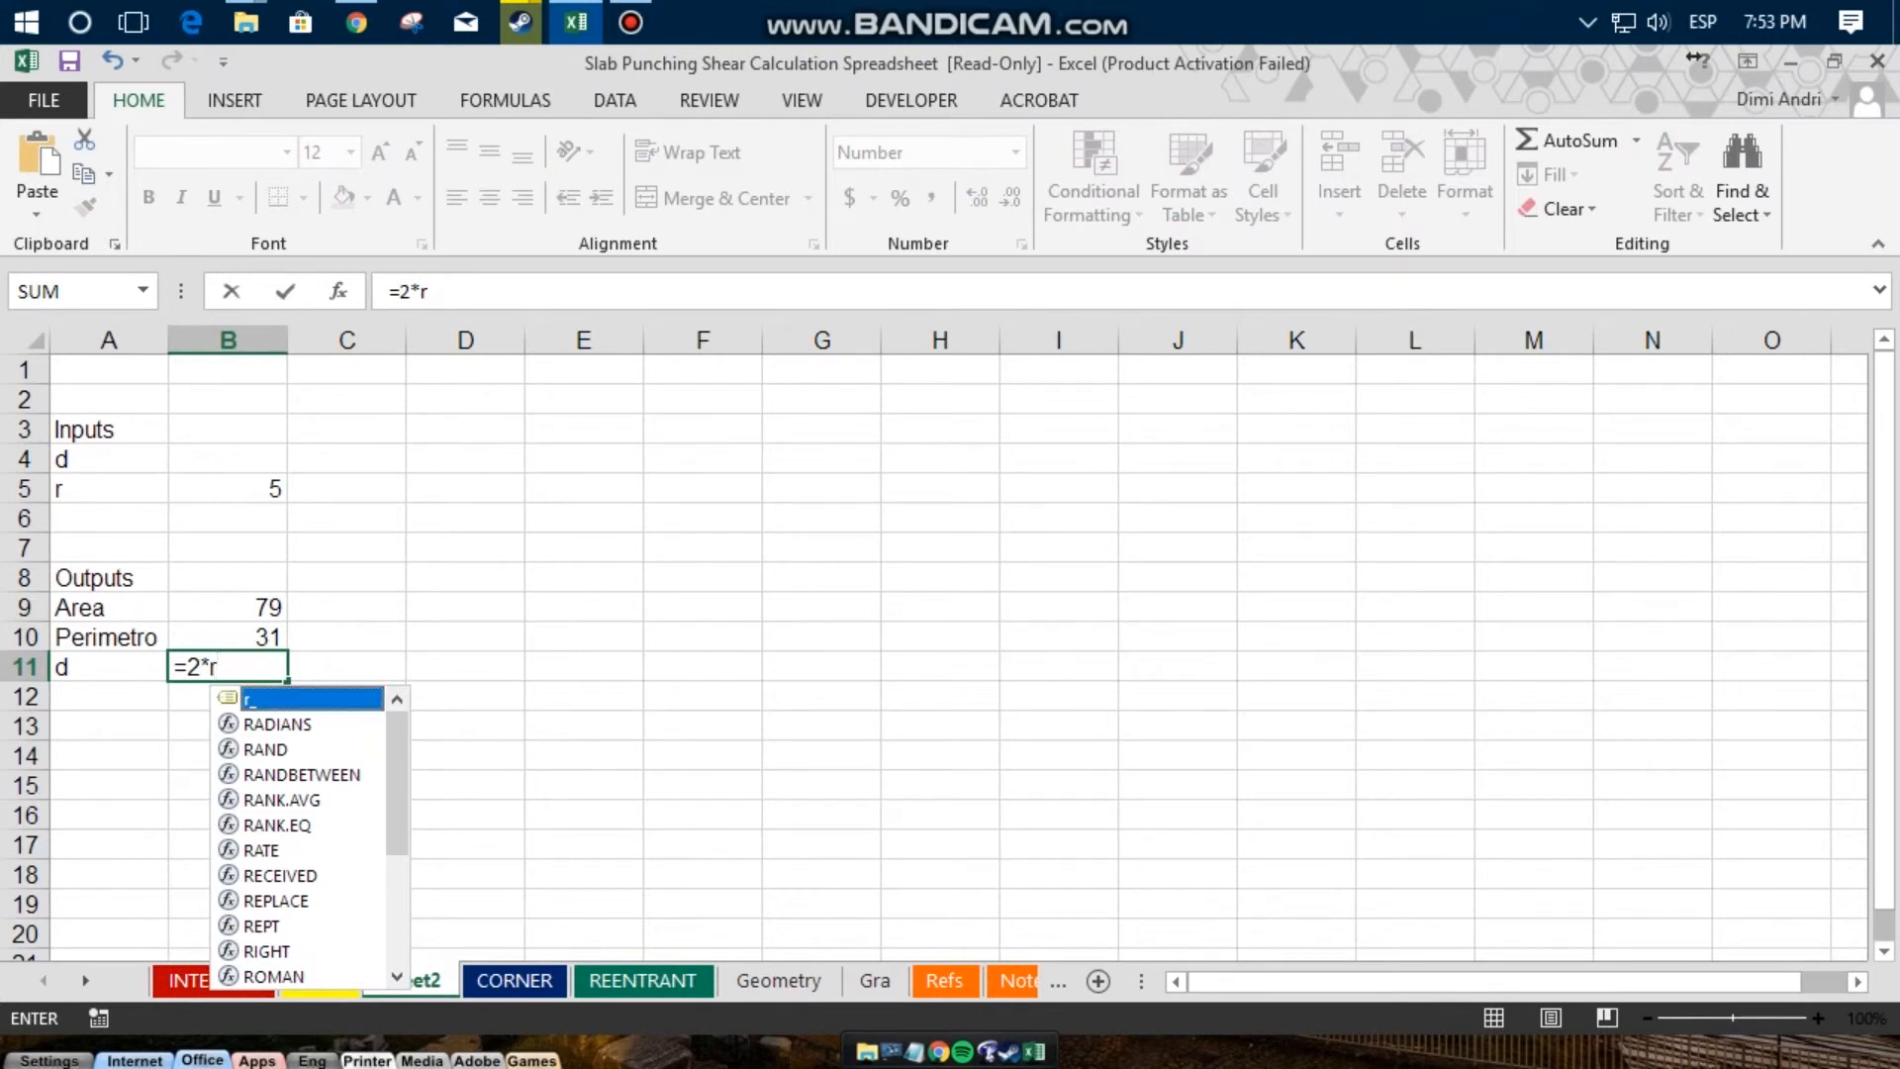
key(Tab)
key(Return)
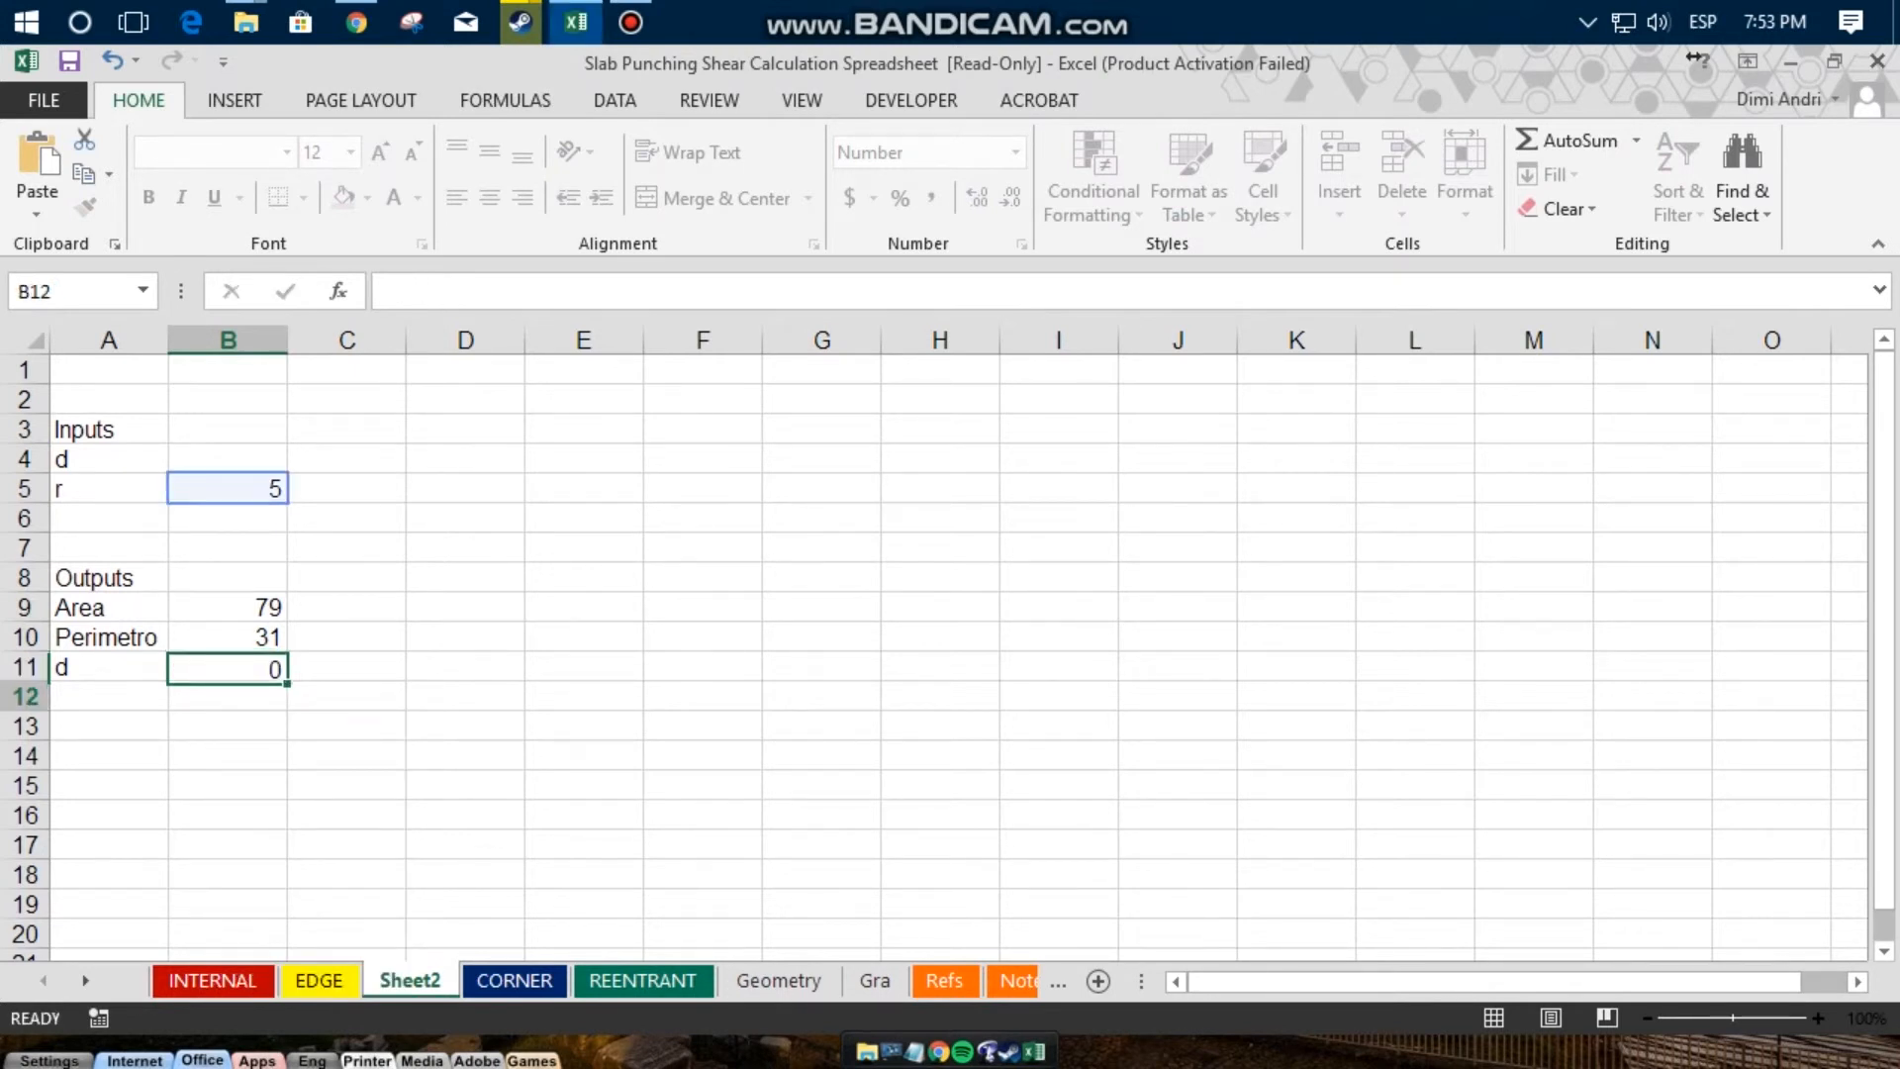
Step: Clear the unused d label from cell A4 under Inputs
click(109, 460)
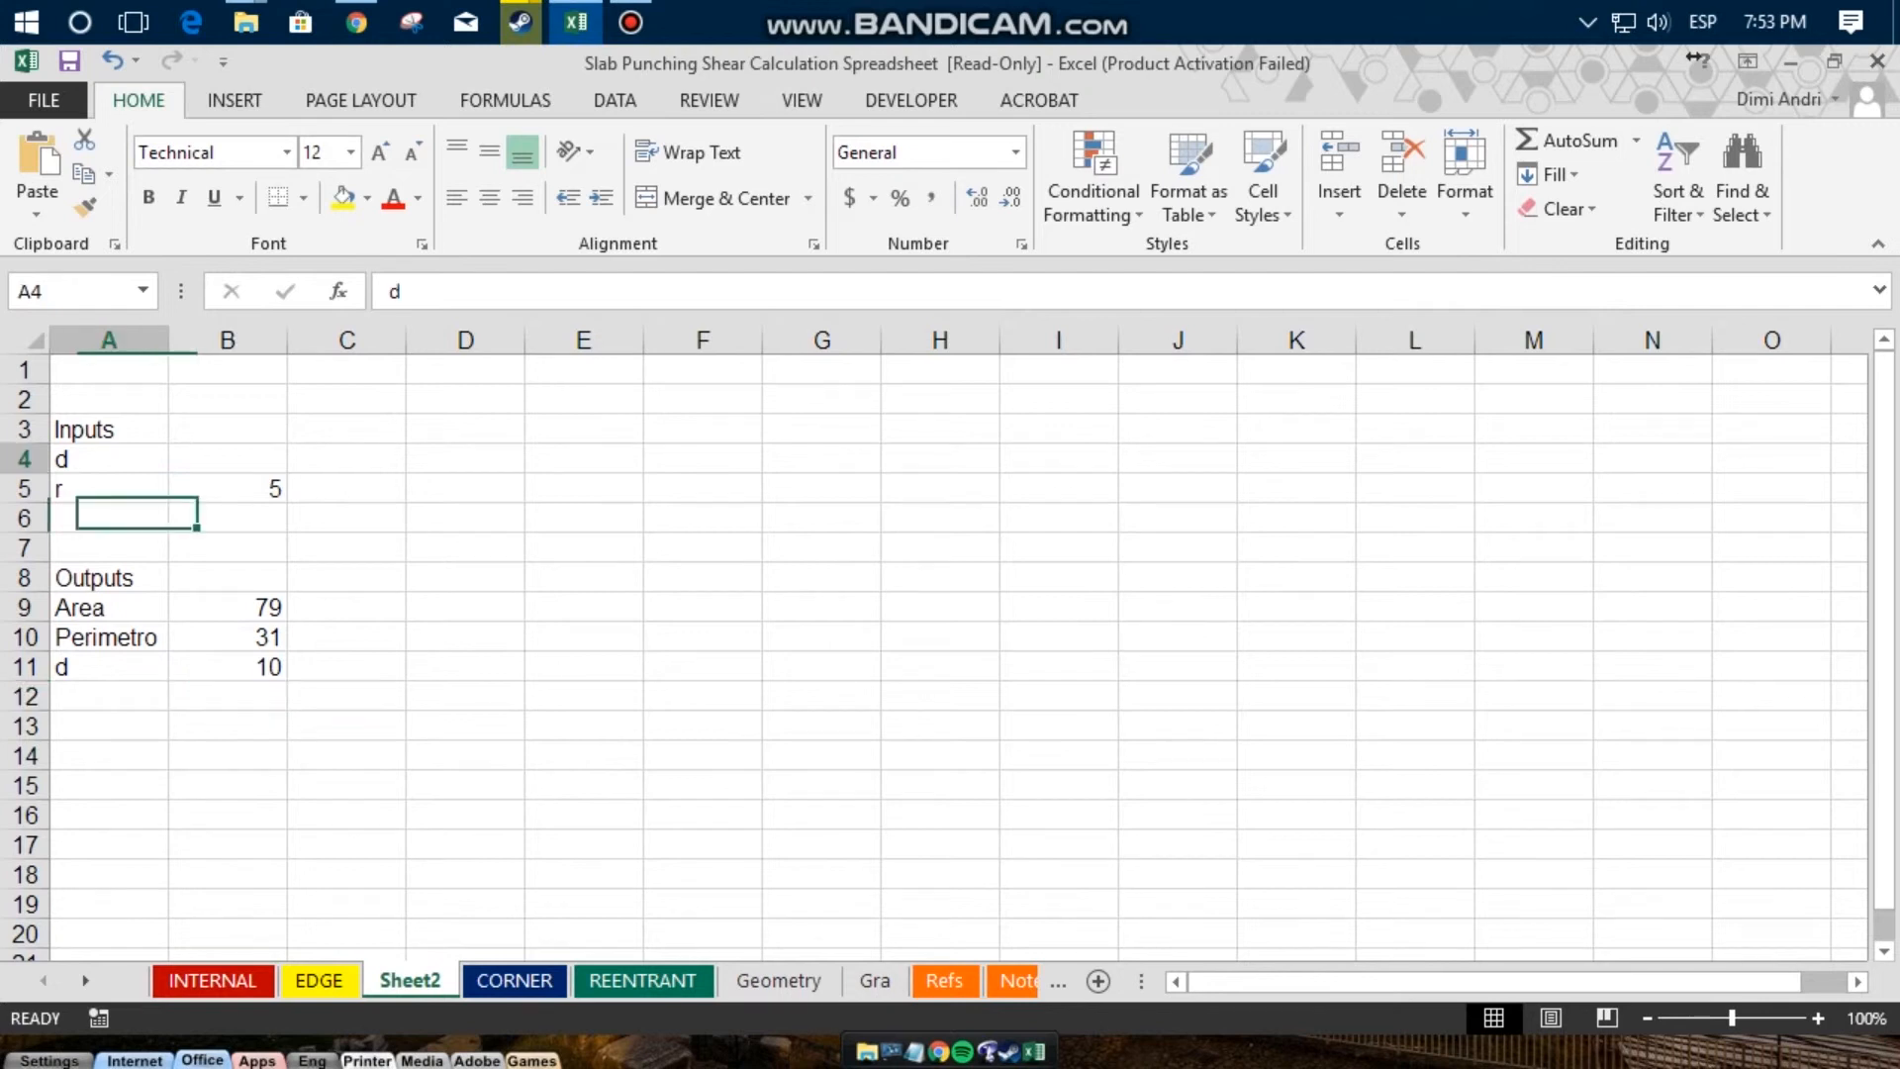
key(Delete)
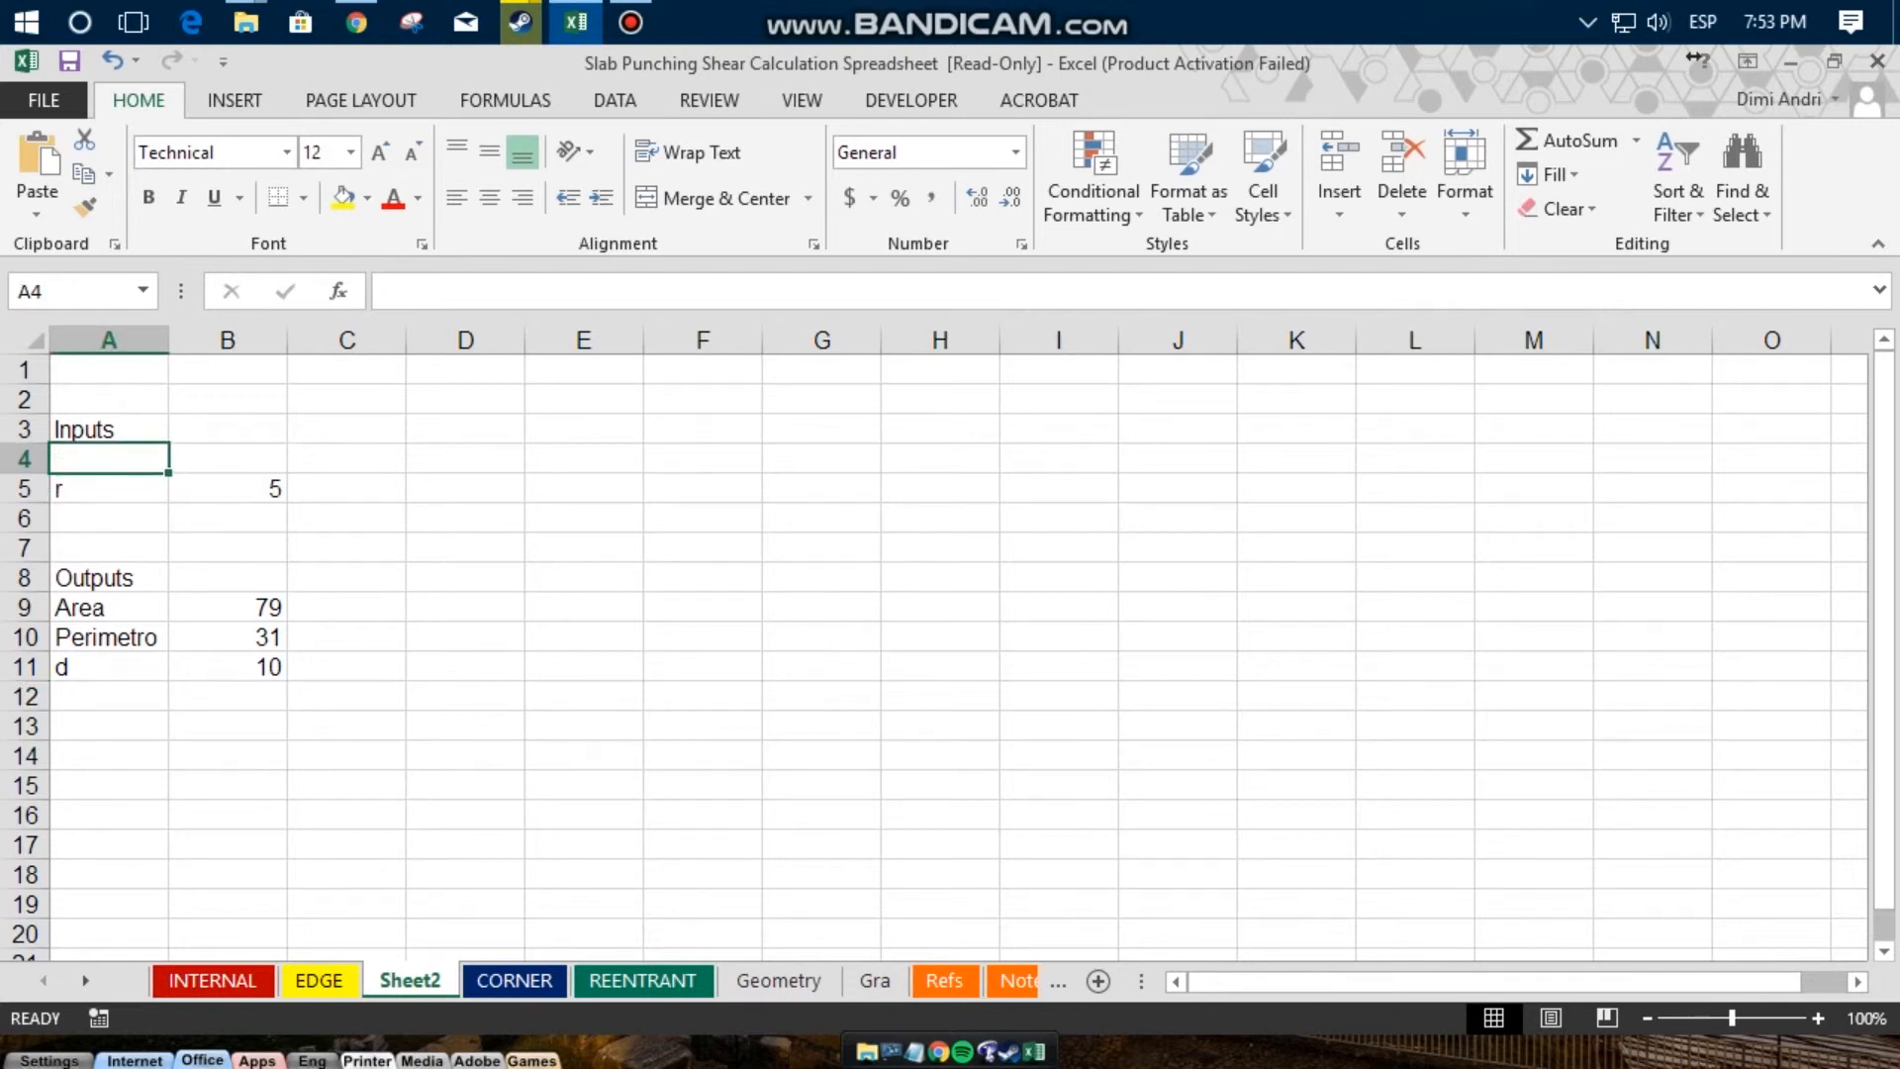
click(703, 636)
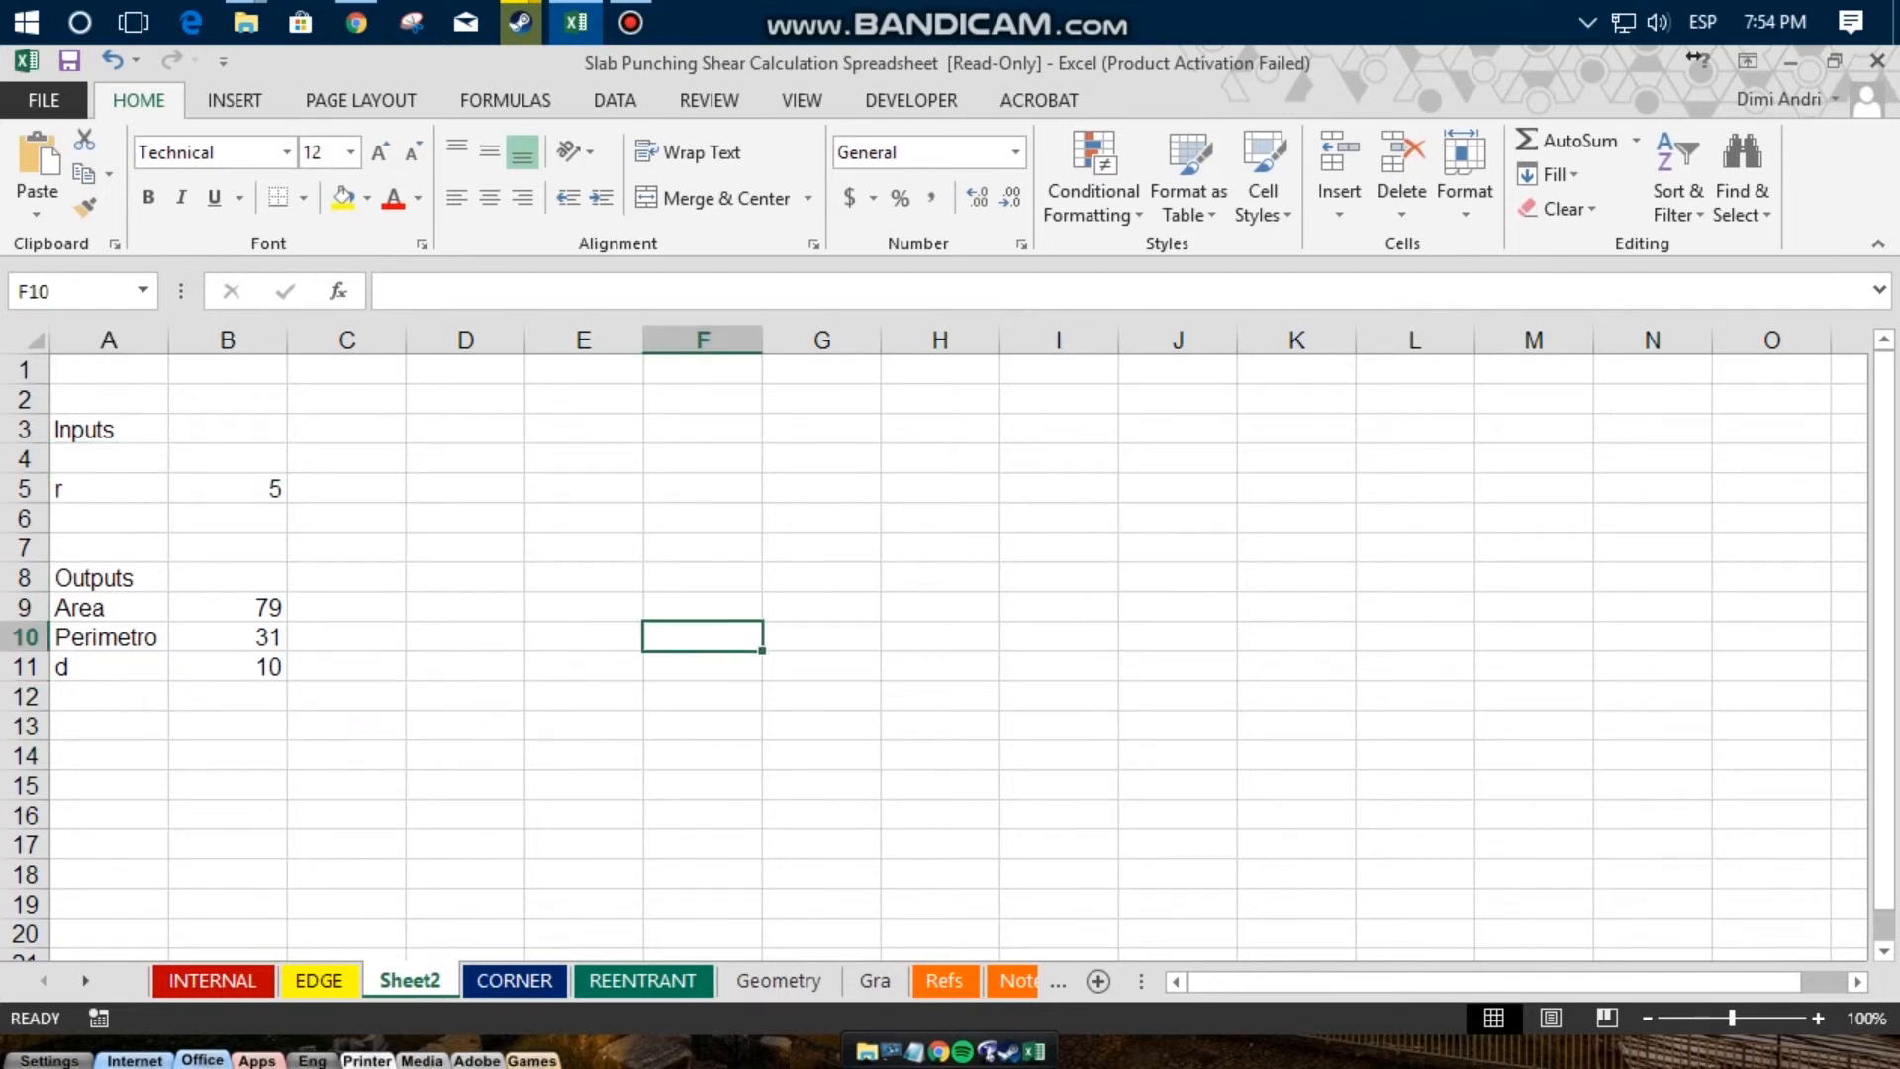
Step: Delete the defined name d, which refers to Sheet2!$B$4, from the workbook's names
click(709, 100)
click(504, 100)
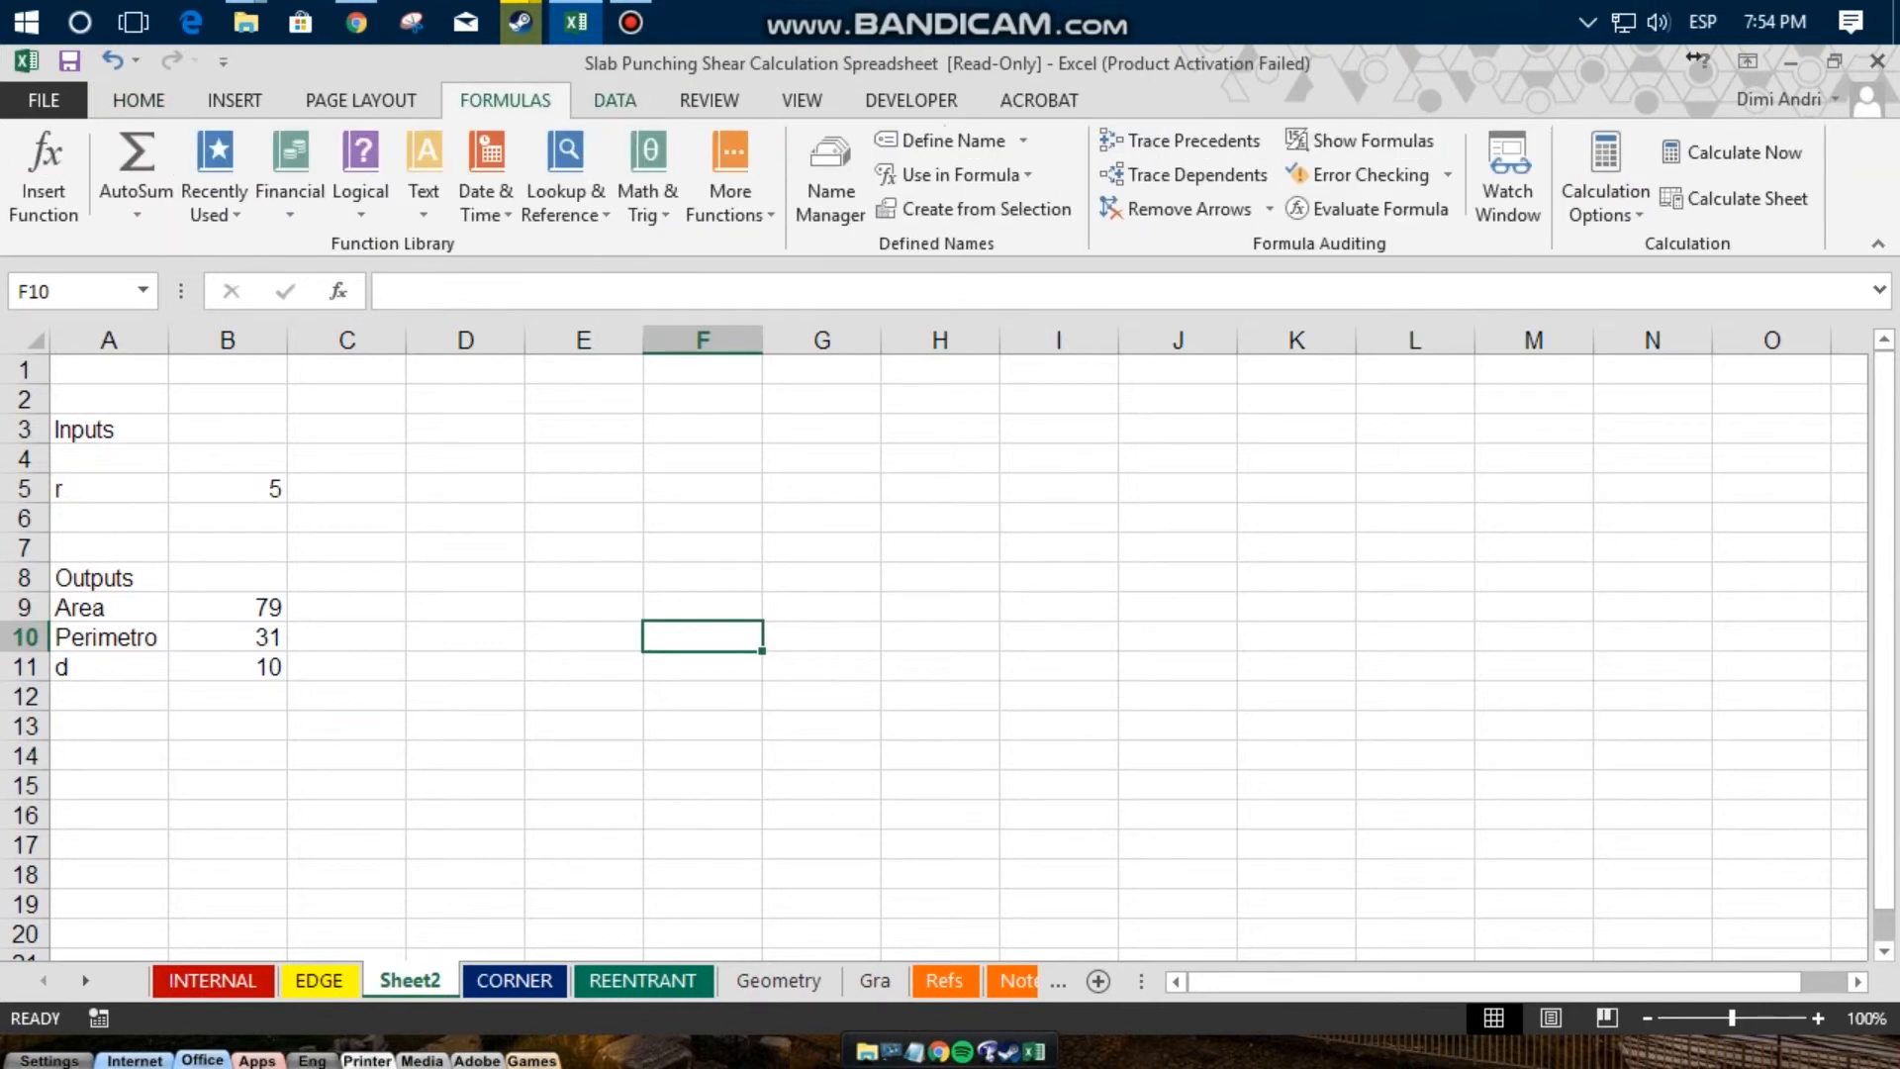
click(108, 459)
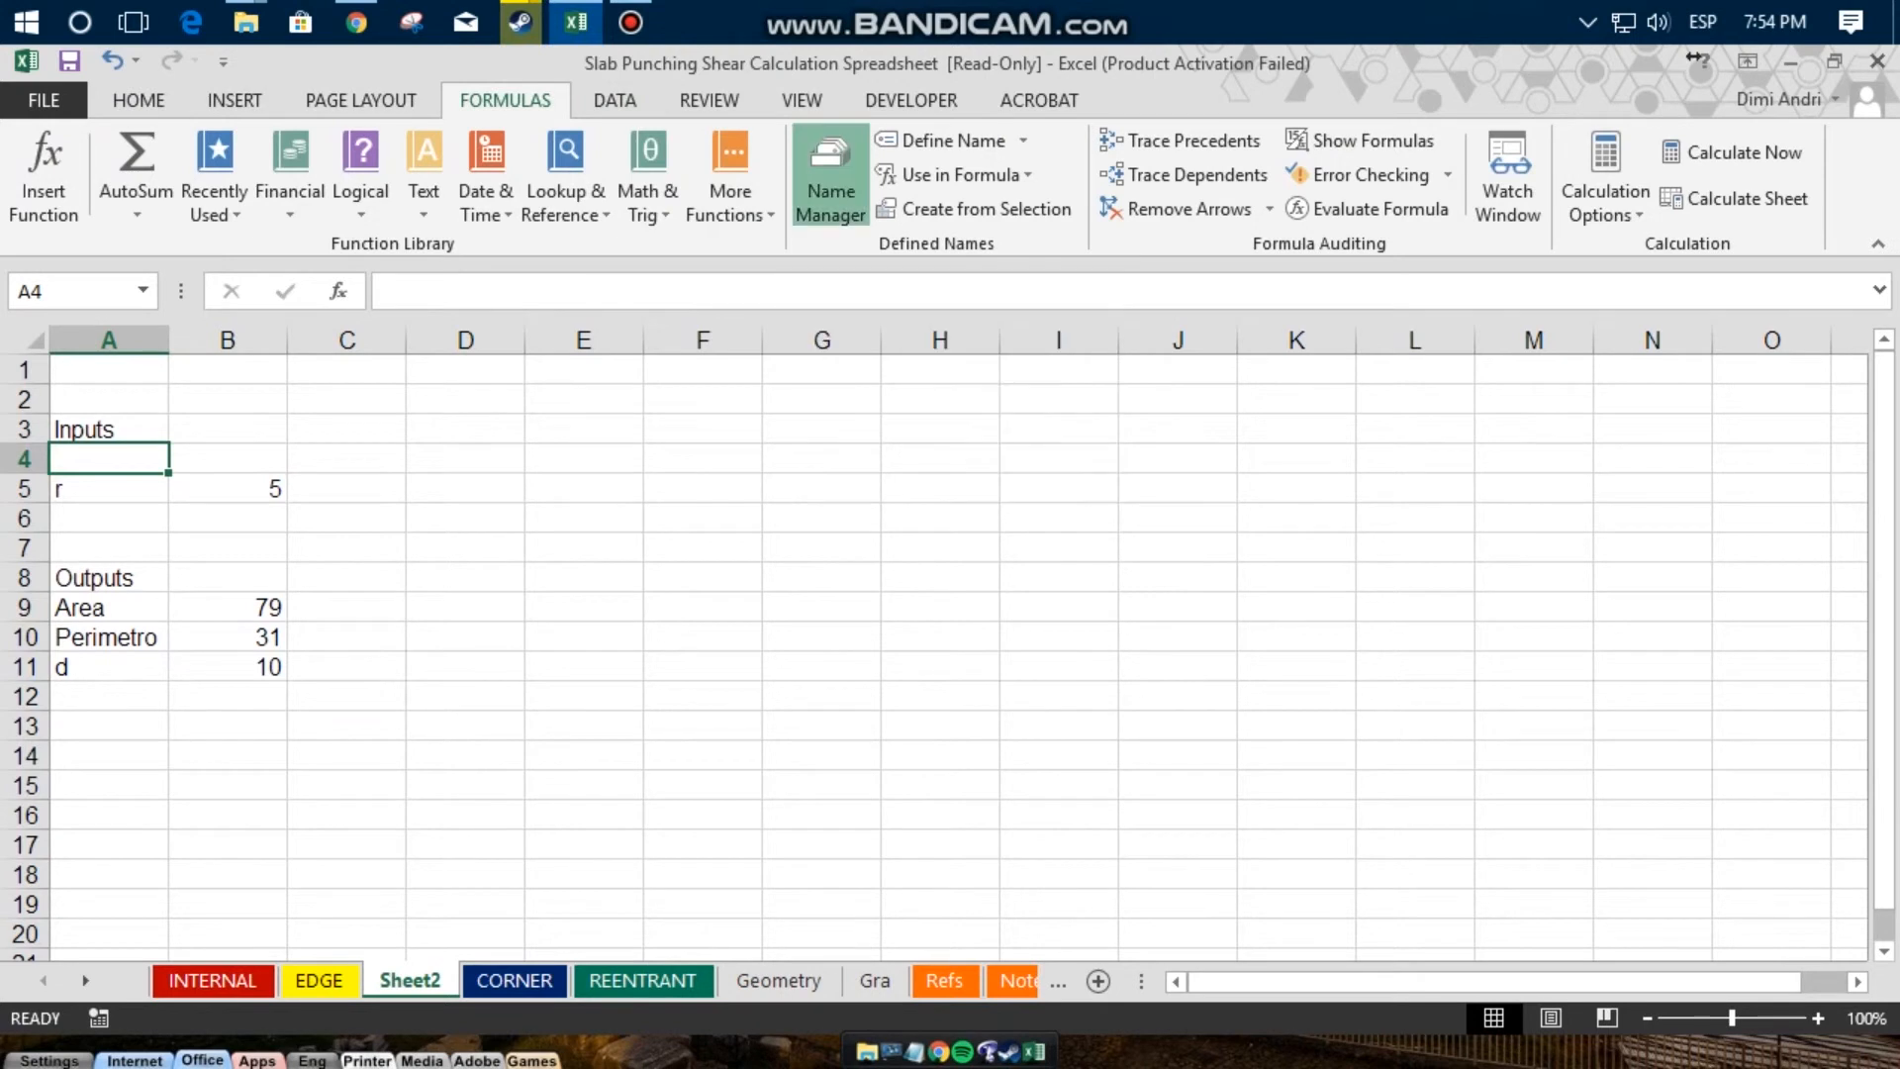
click(830, 178)
drag(787, 231, 844, 277)
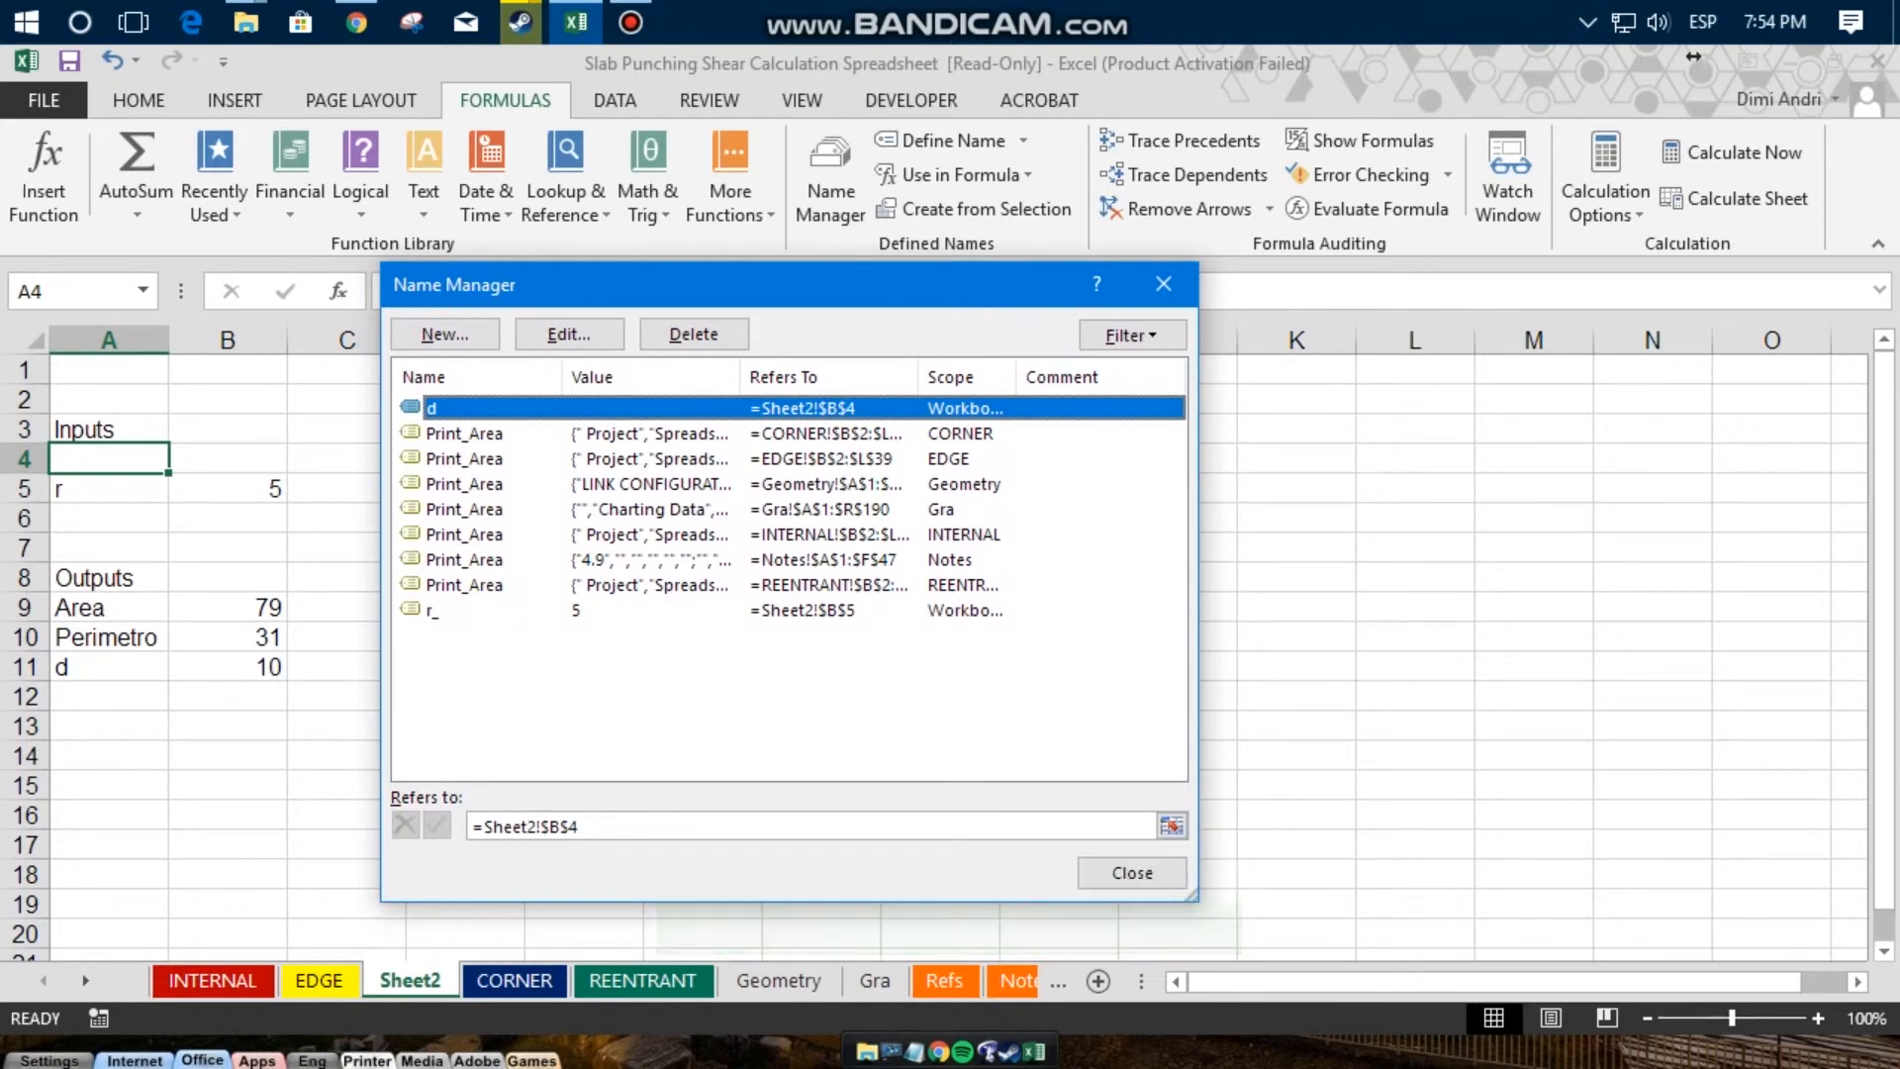
key(alt+e)
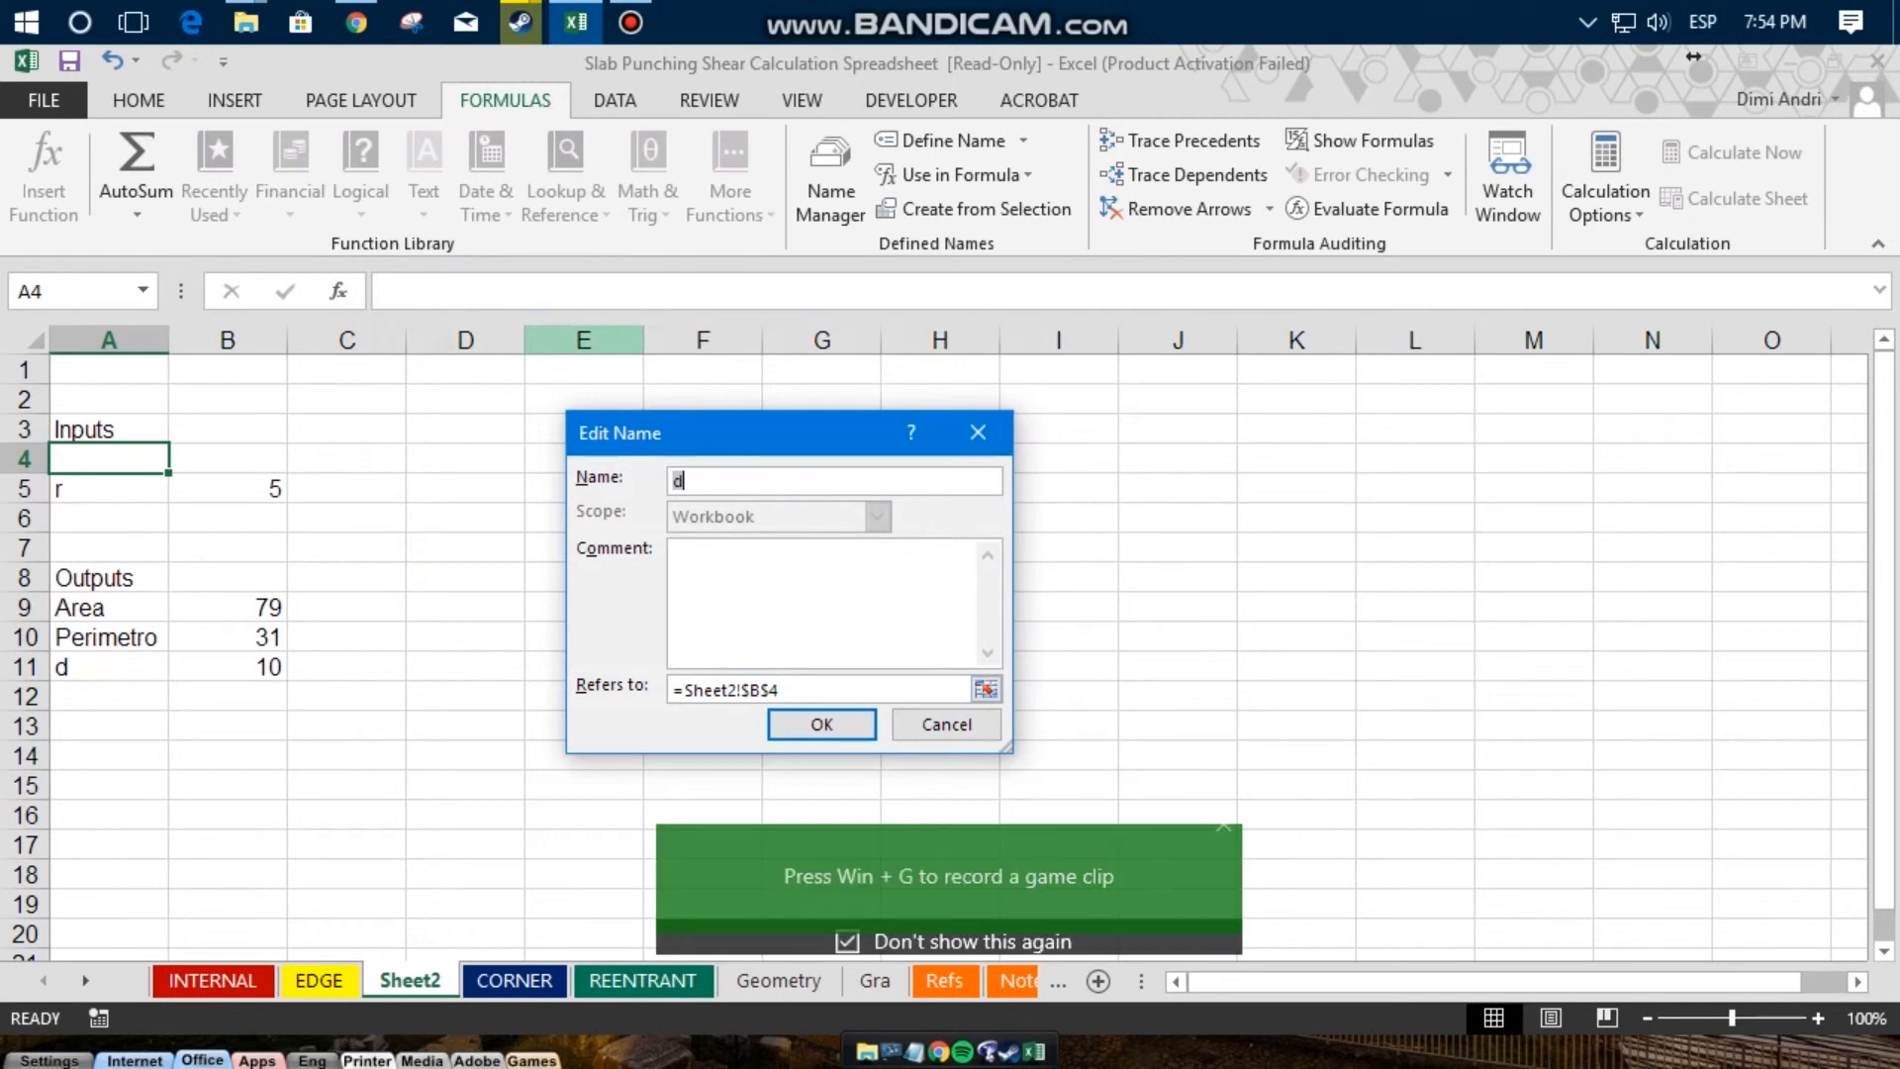
key(Return)
click(694, 335)
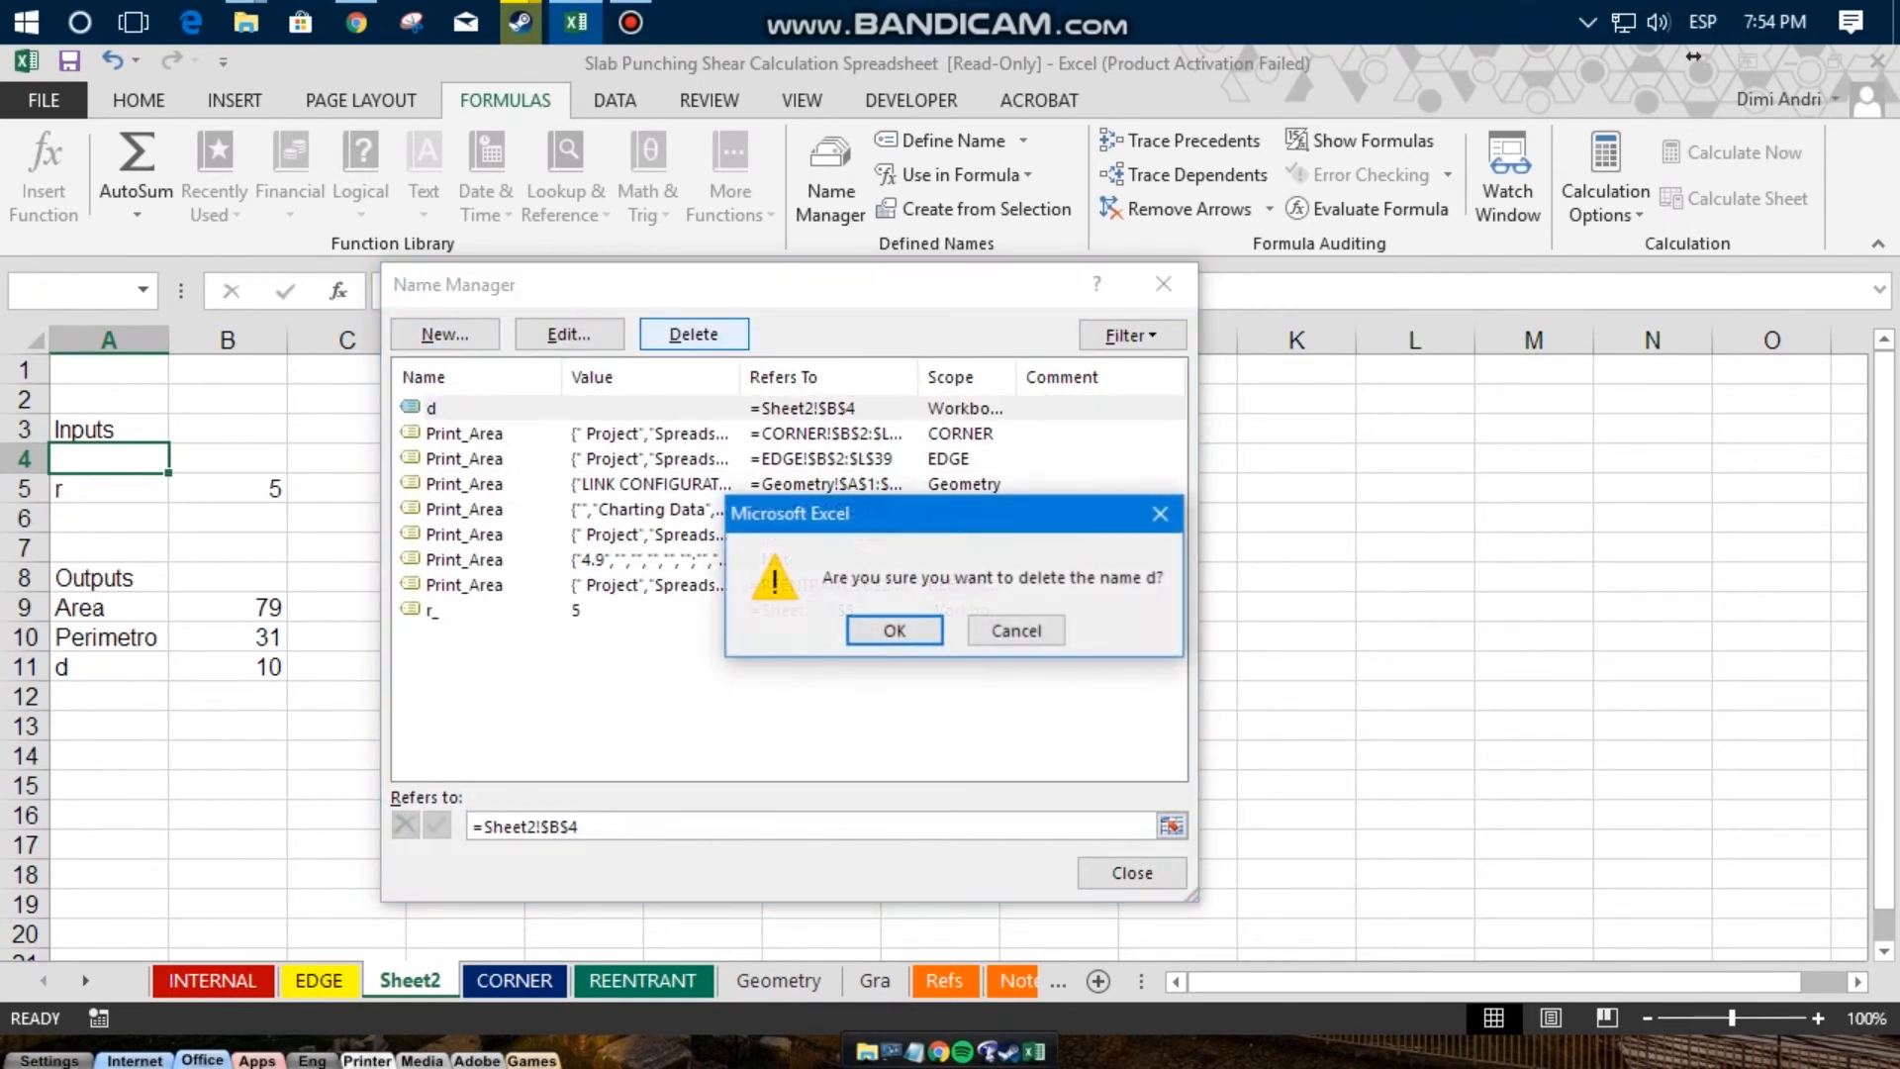
key(Return)
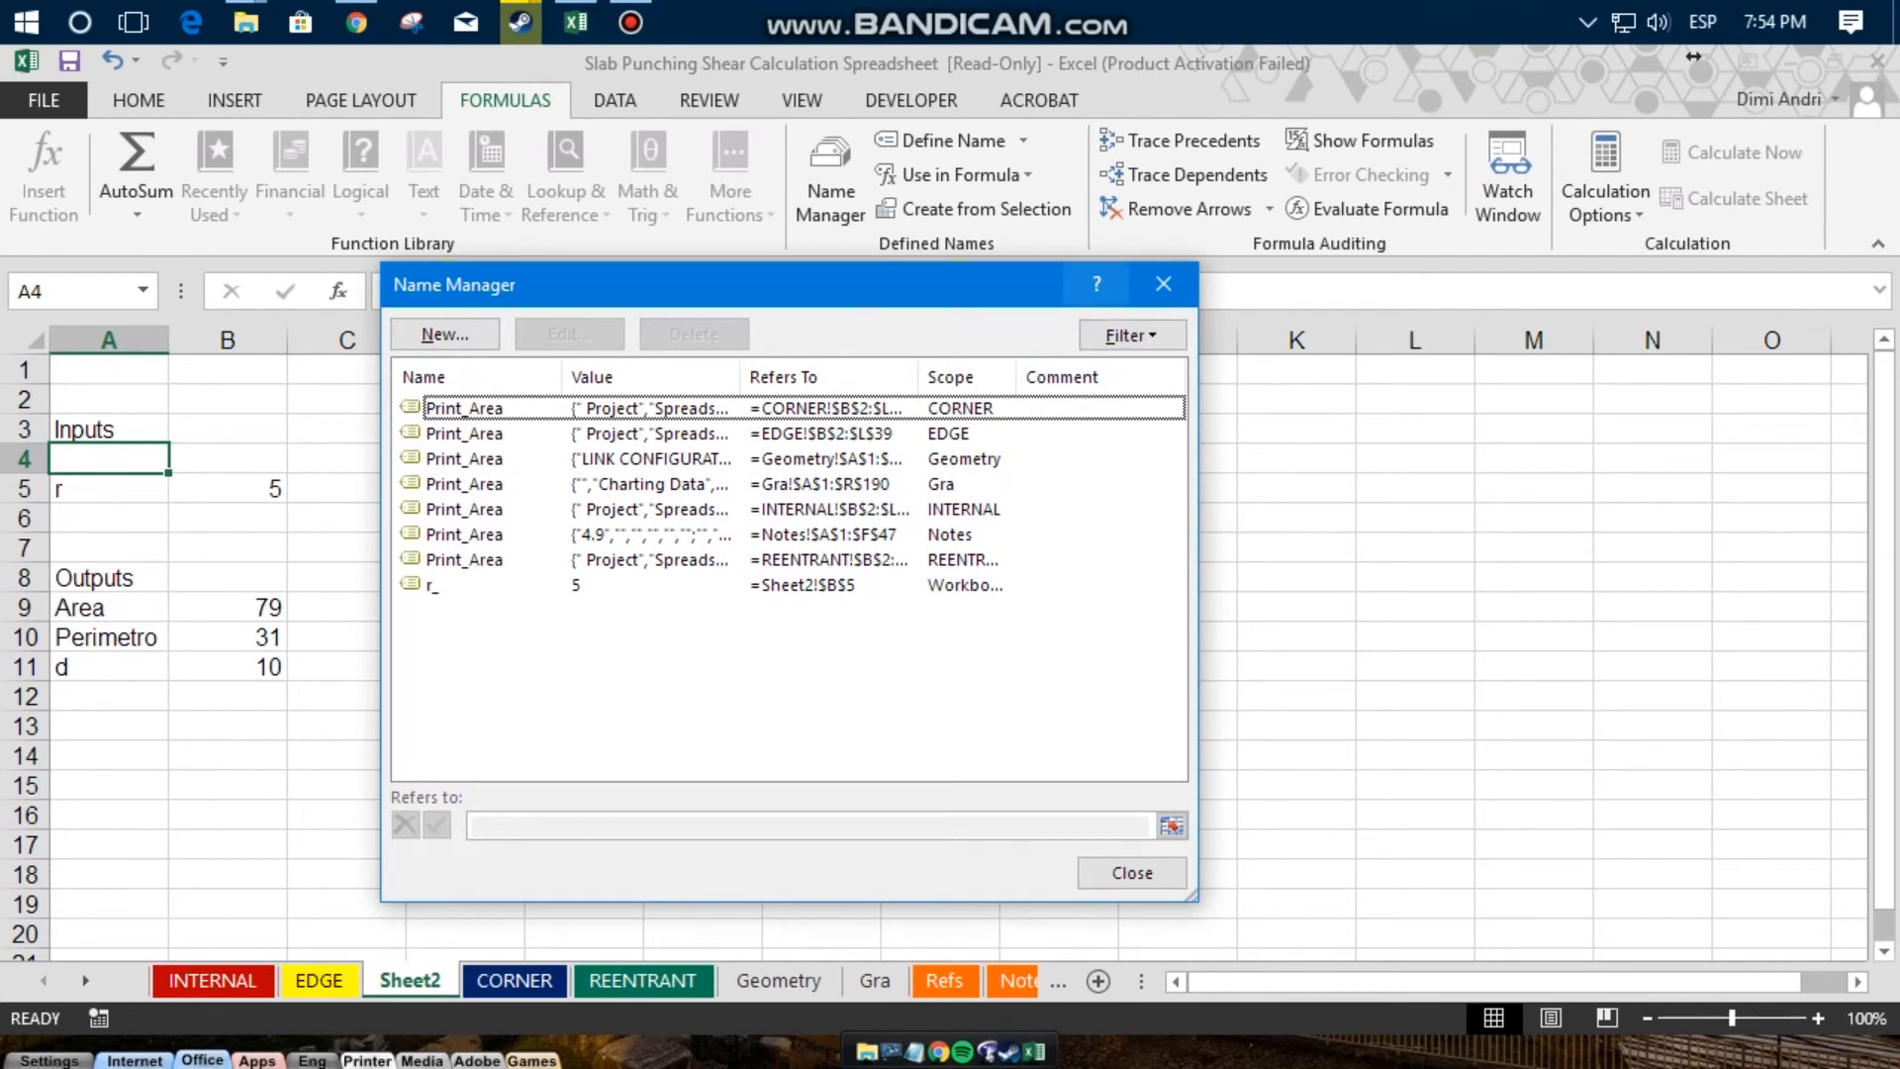
click(1164, 284)
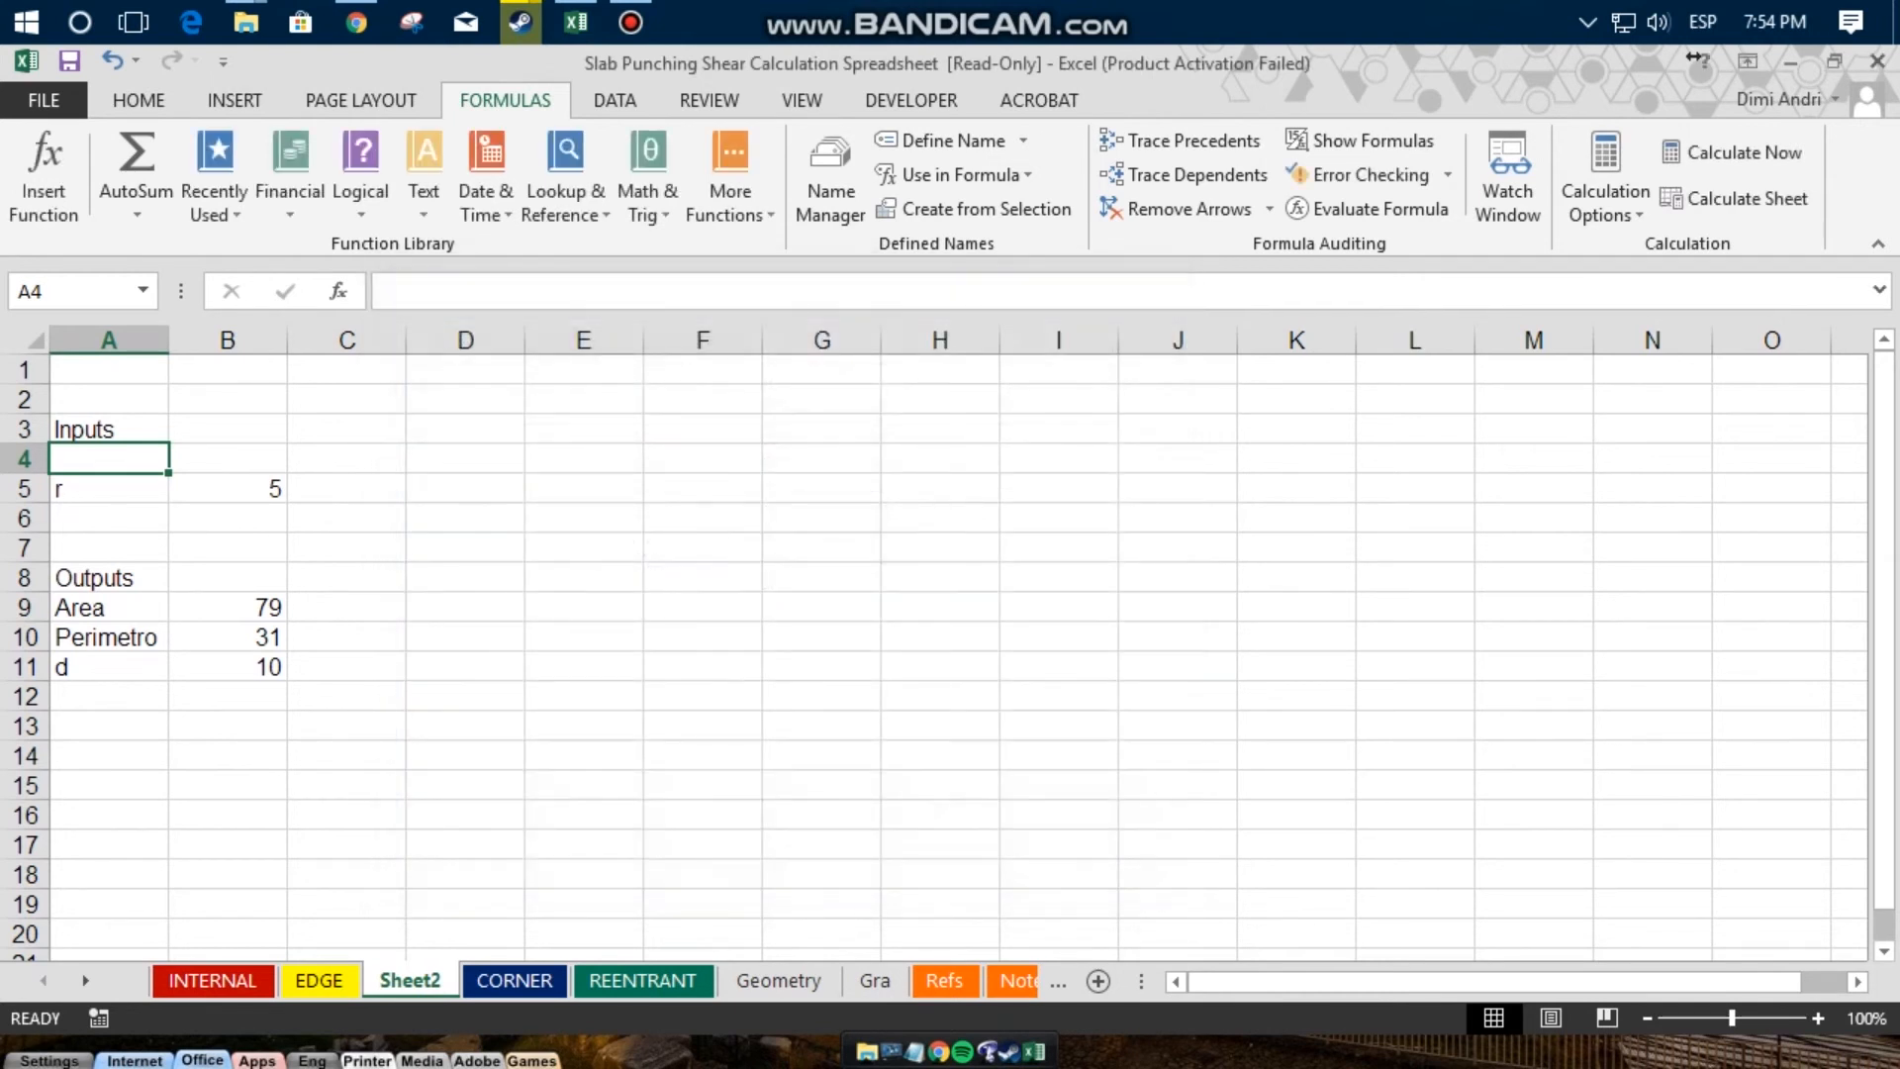
Step: Select the block of cells A1:C14 containing the circle inputs and outputs
click(466, 726)
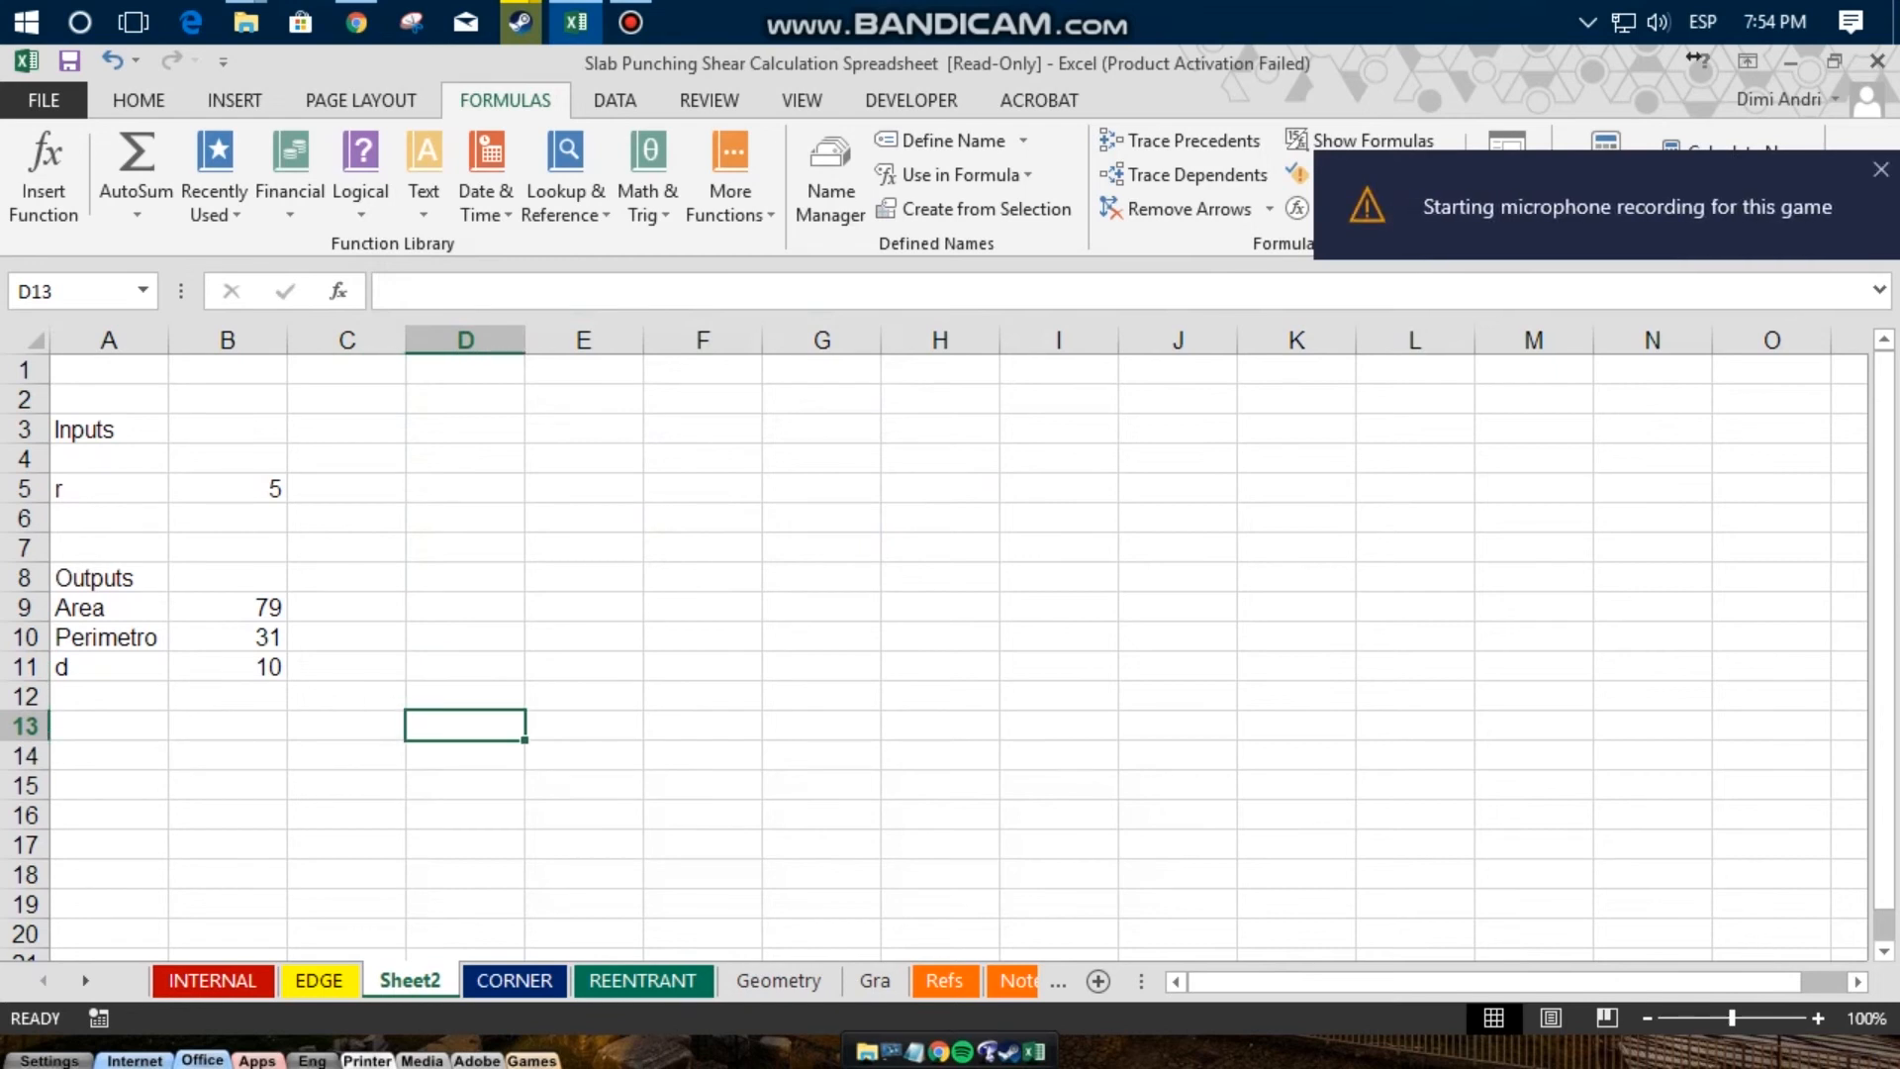
key(Up)
key(Up)
key(Up)
key(Up)
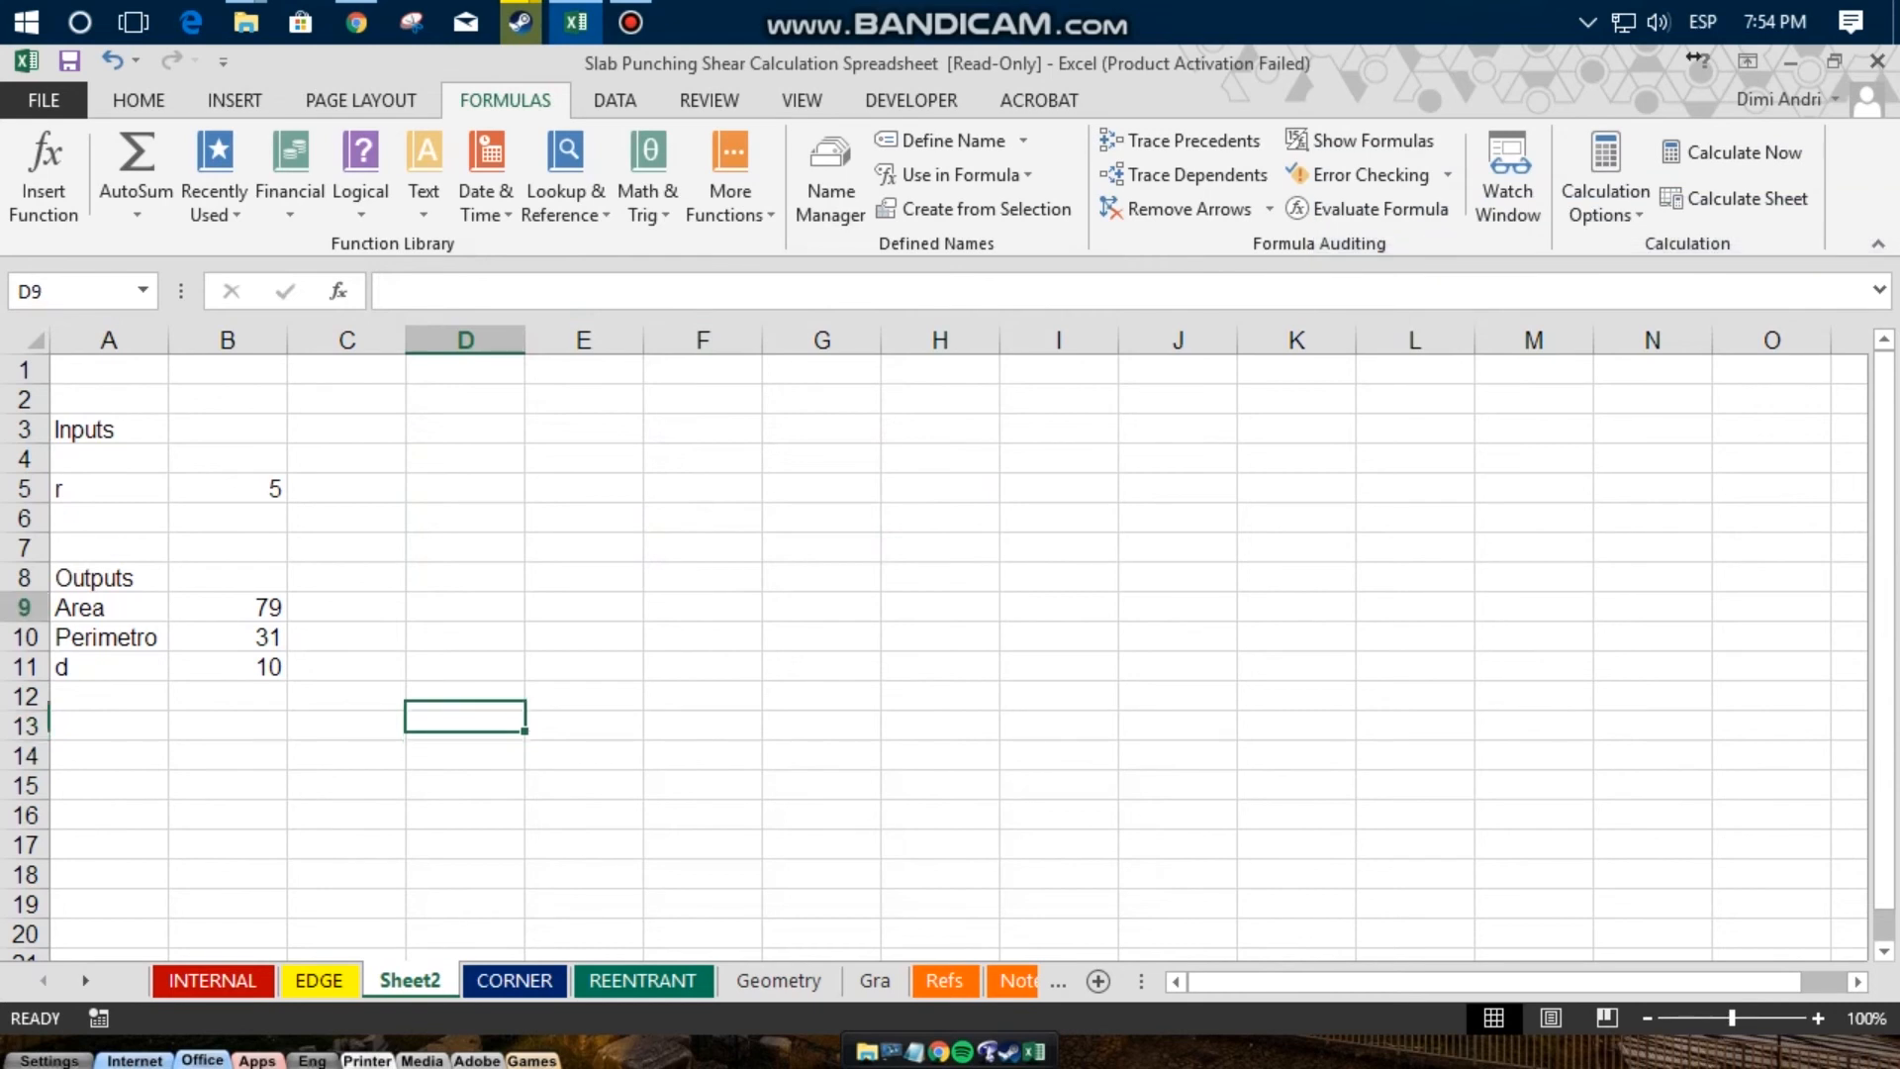
key(Down)
key(Down)
key(Left)
key(Down)
key(shift+Left)
key(shift+Left)
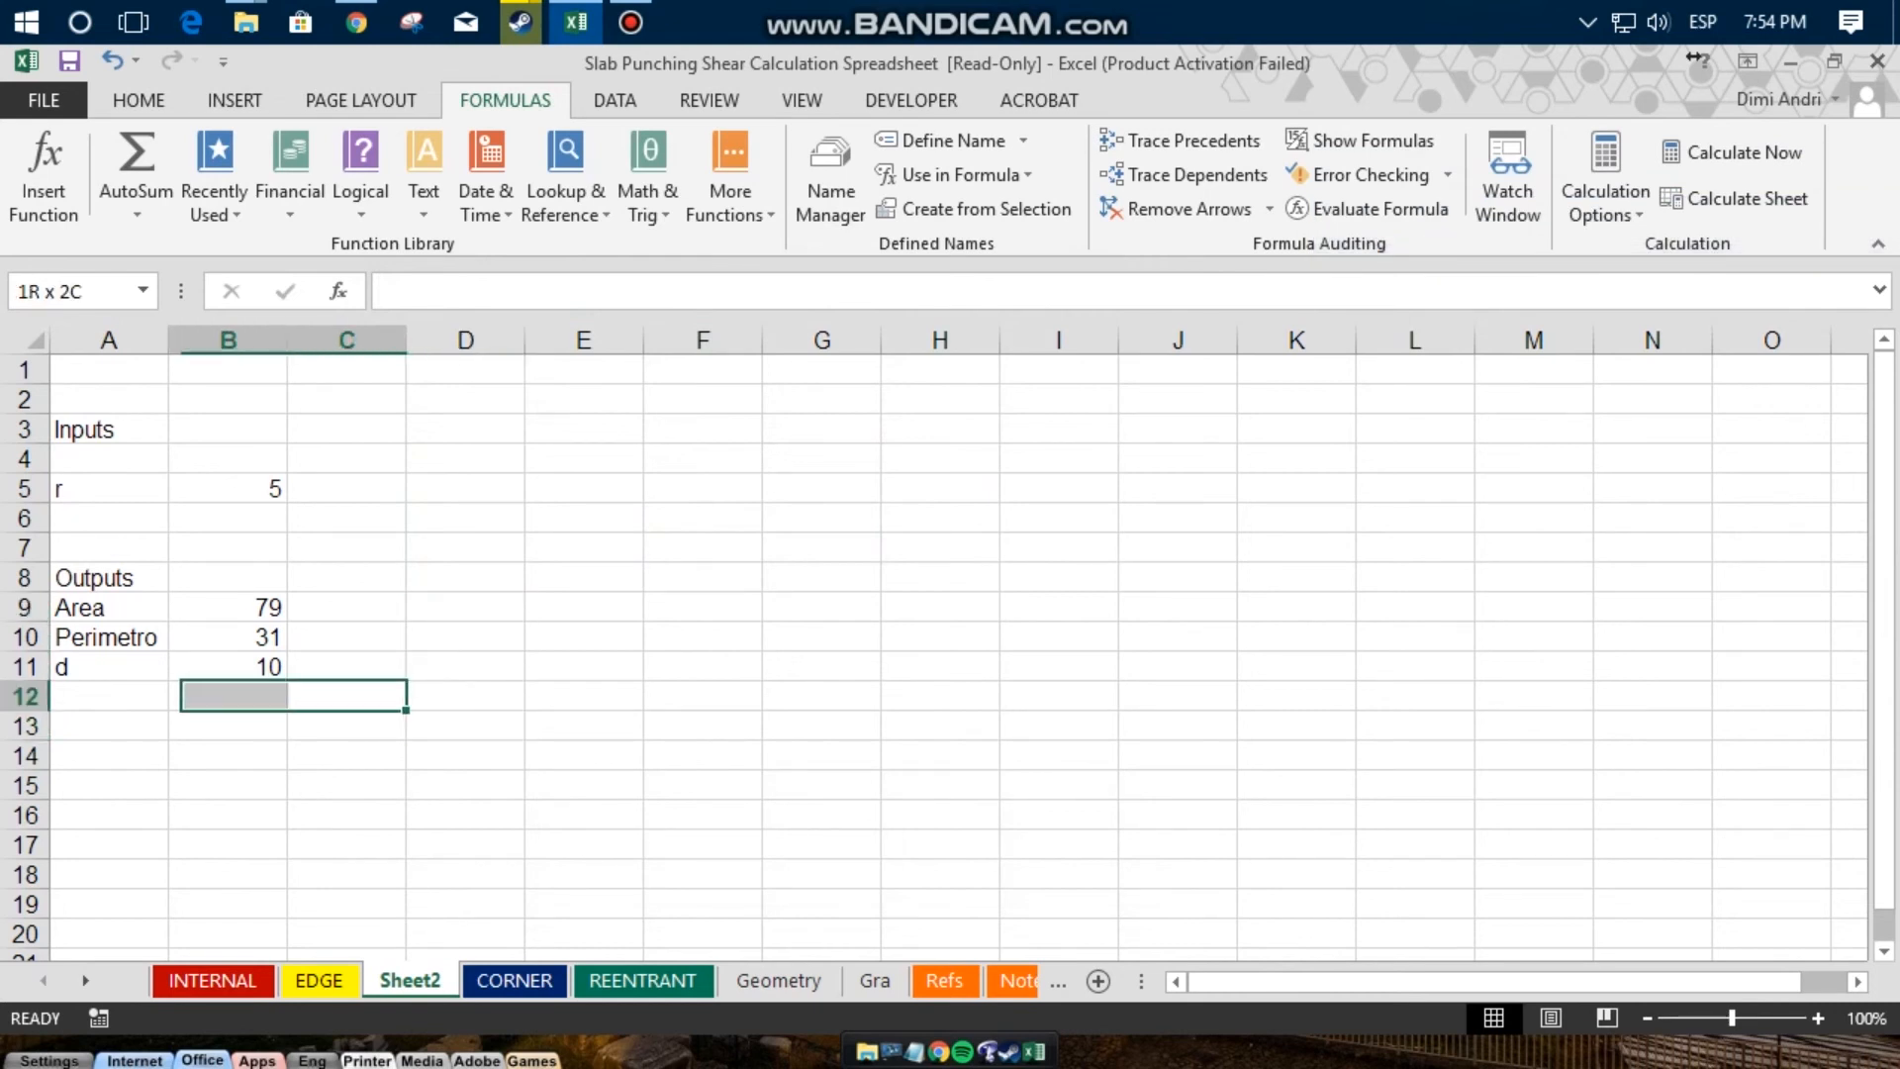
key(shift+Up)
key(shift+Up)
key(shift+Up)
key(shift+Up)
key(shift+Up)
key(shift+Up)
key(shift+Up)
key(shift+Down)
key(shift+Down)
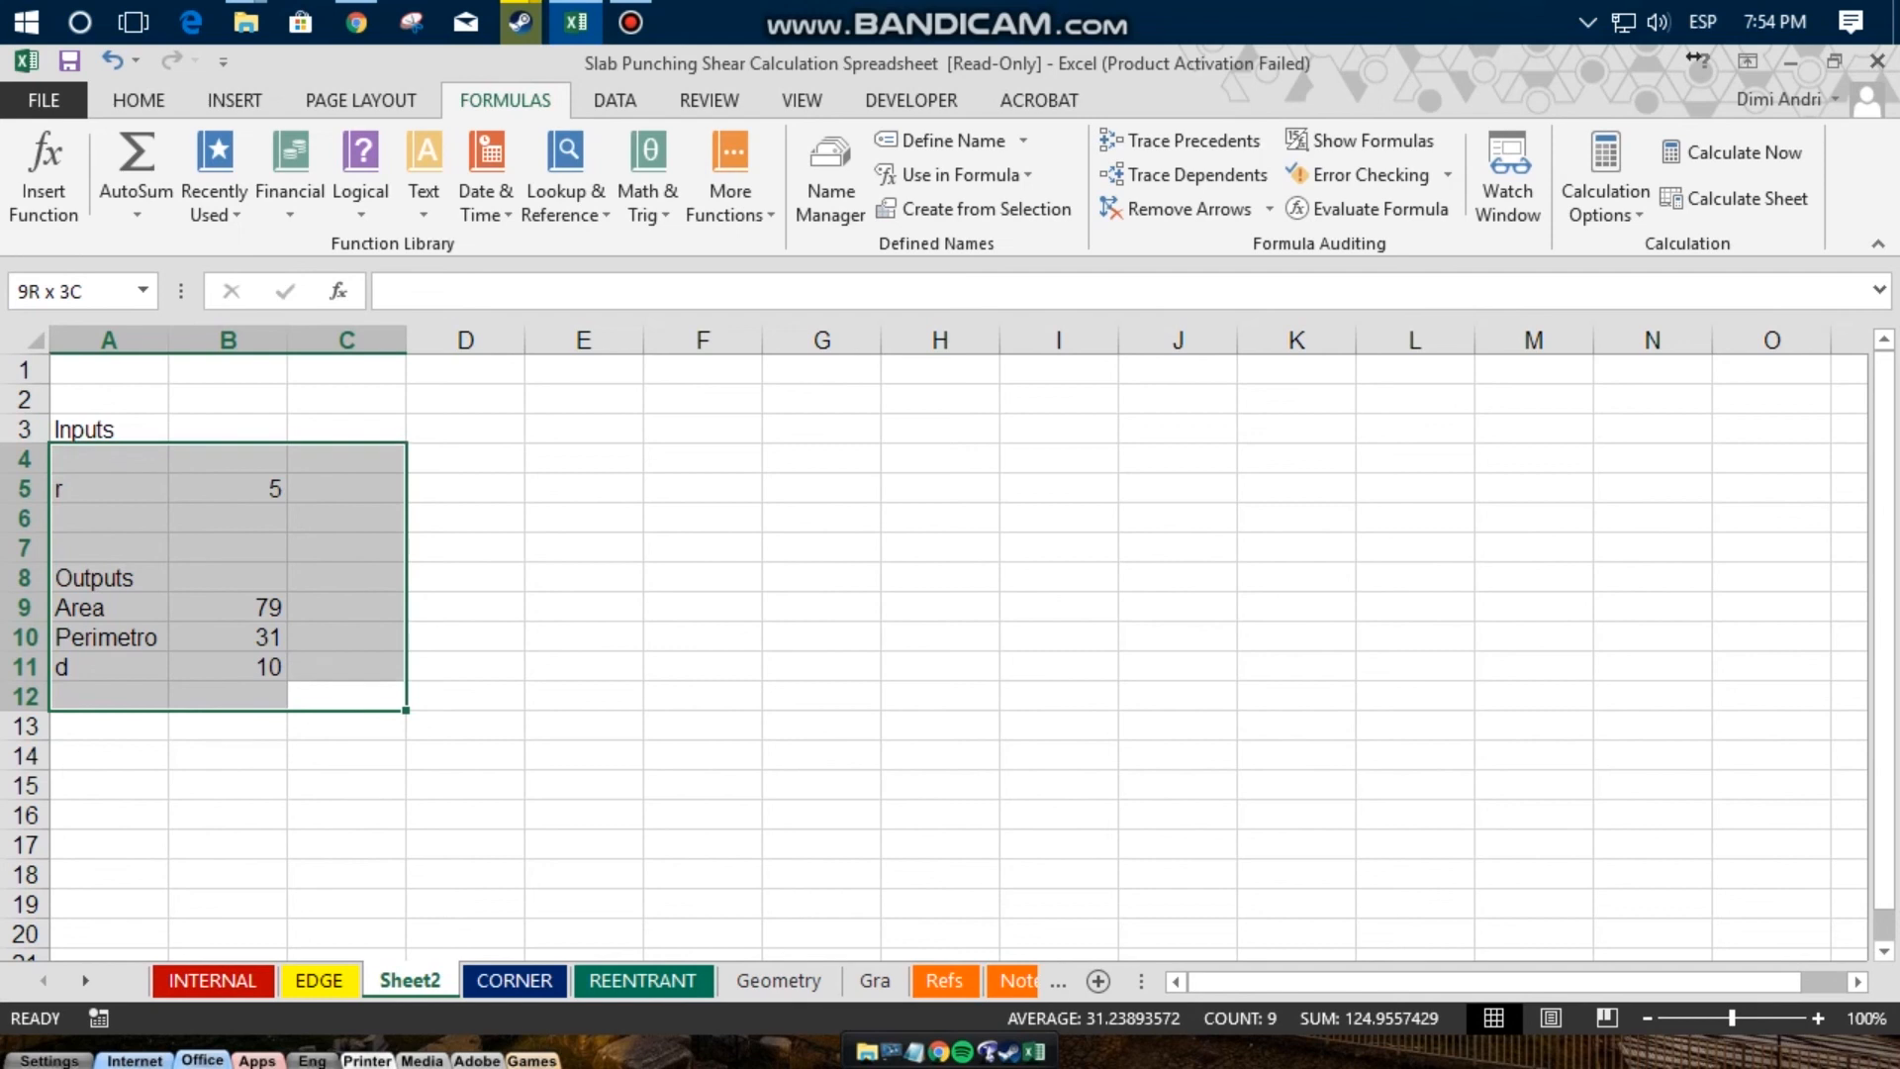
key(shift+Right)
key(shift+Right)
key(shift+Left)
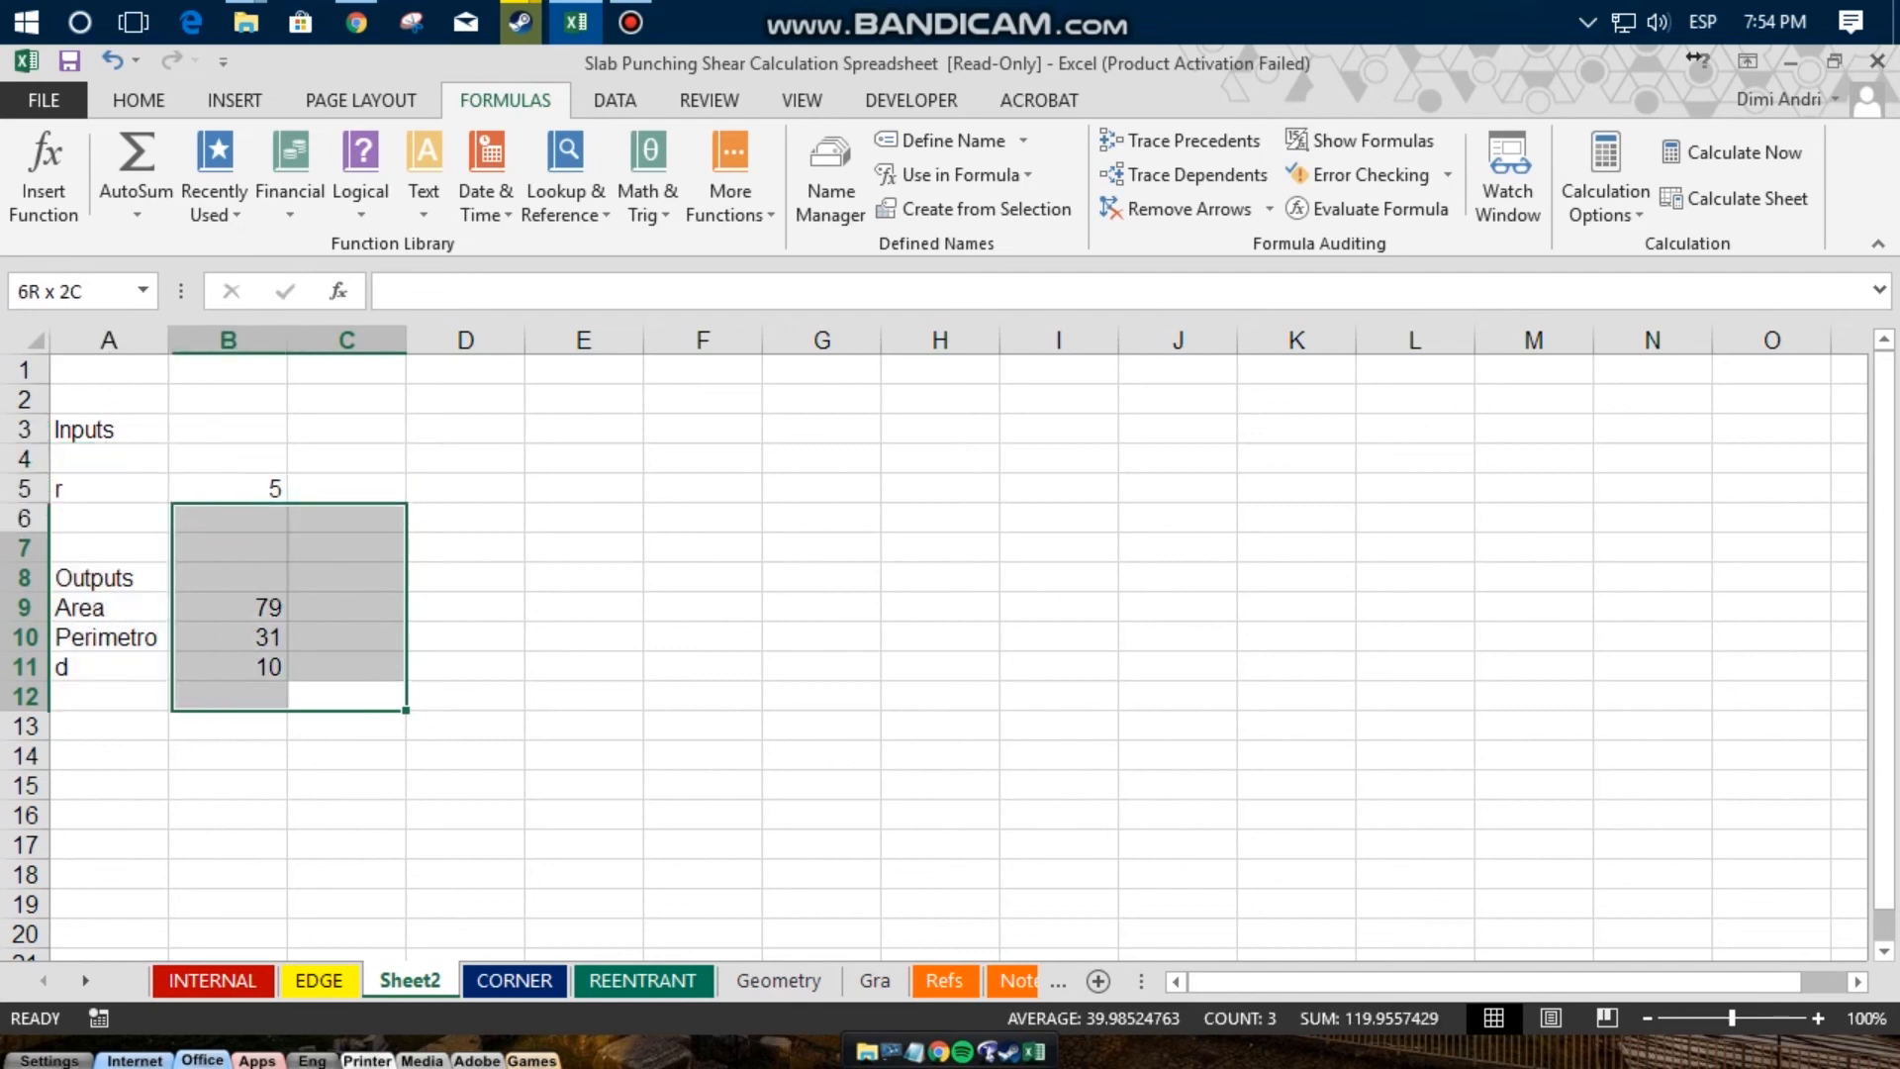
key(shift+Left)
key(shift+Up)
key(shift+Up)
key(shift+Up)
key(shift+Up)
key(shift+Up)
key(shift+Up)
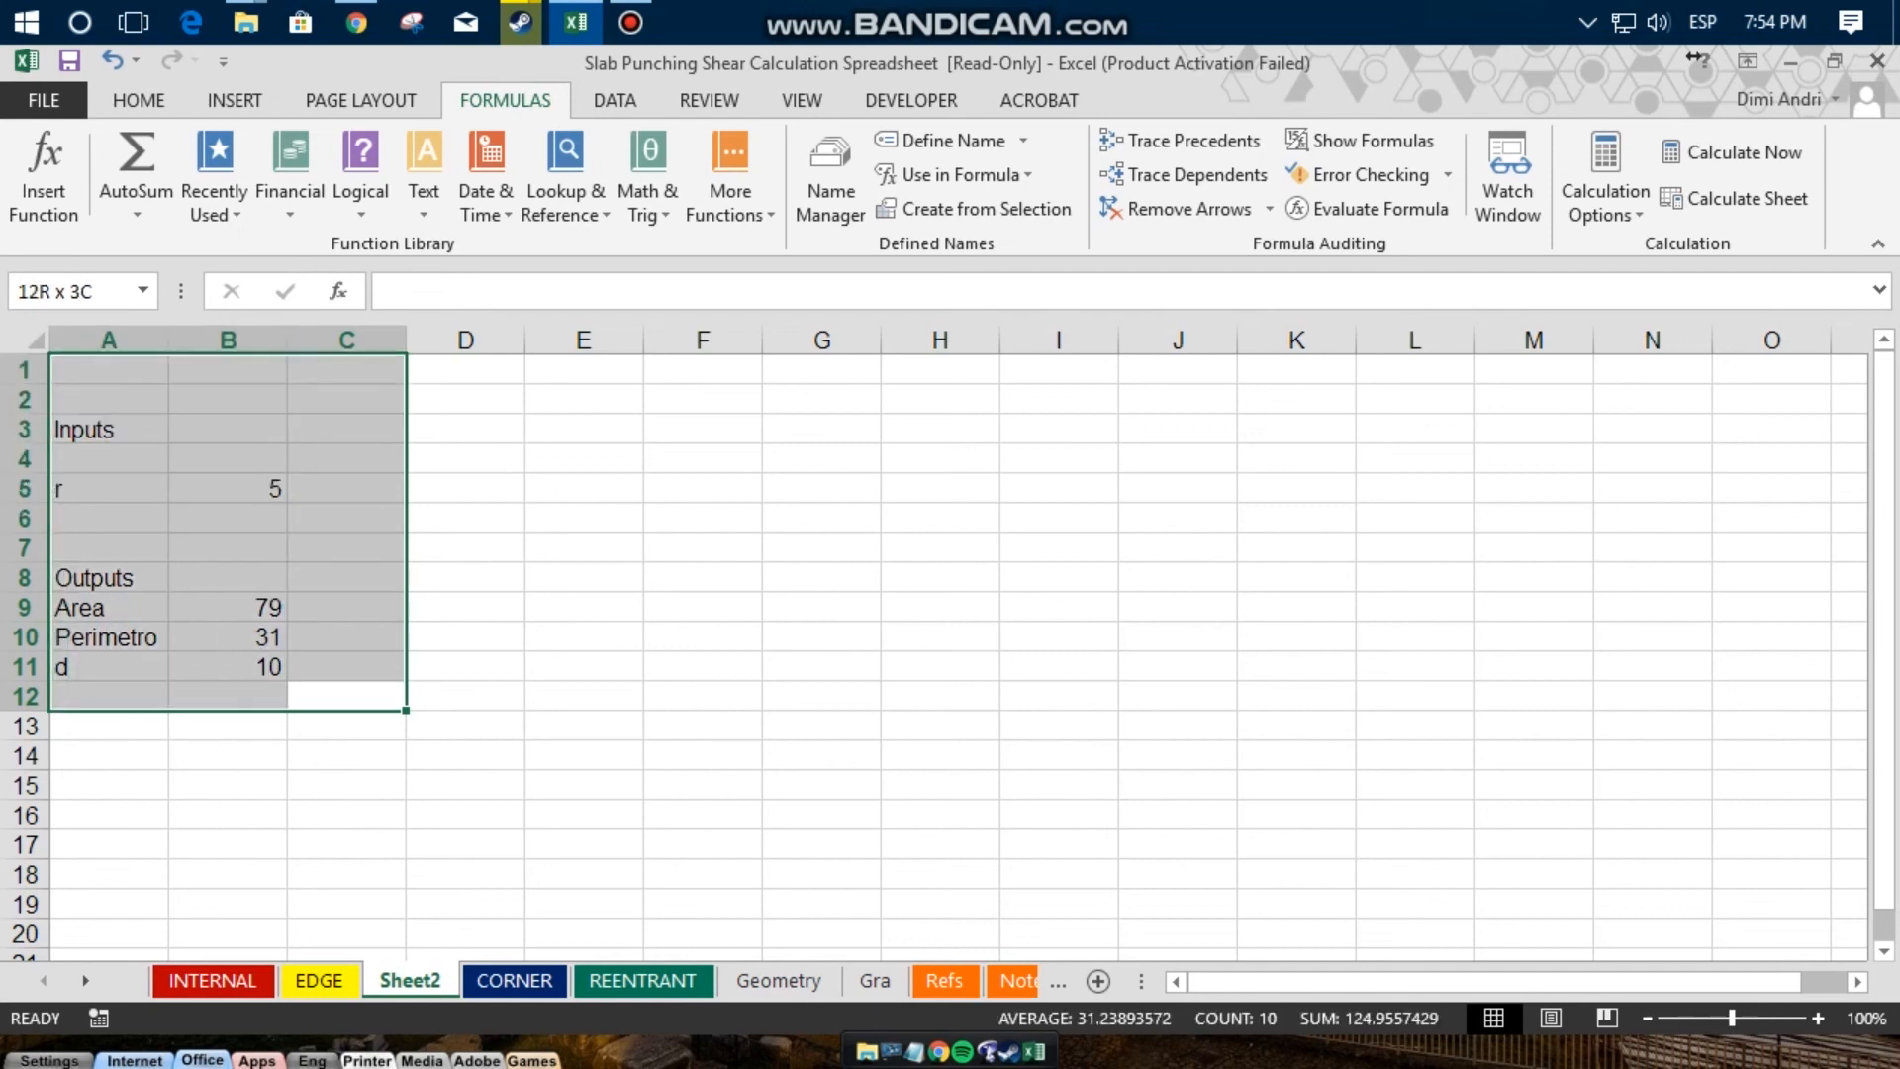
key(ctrl+shift+End)
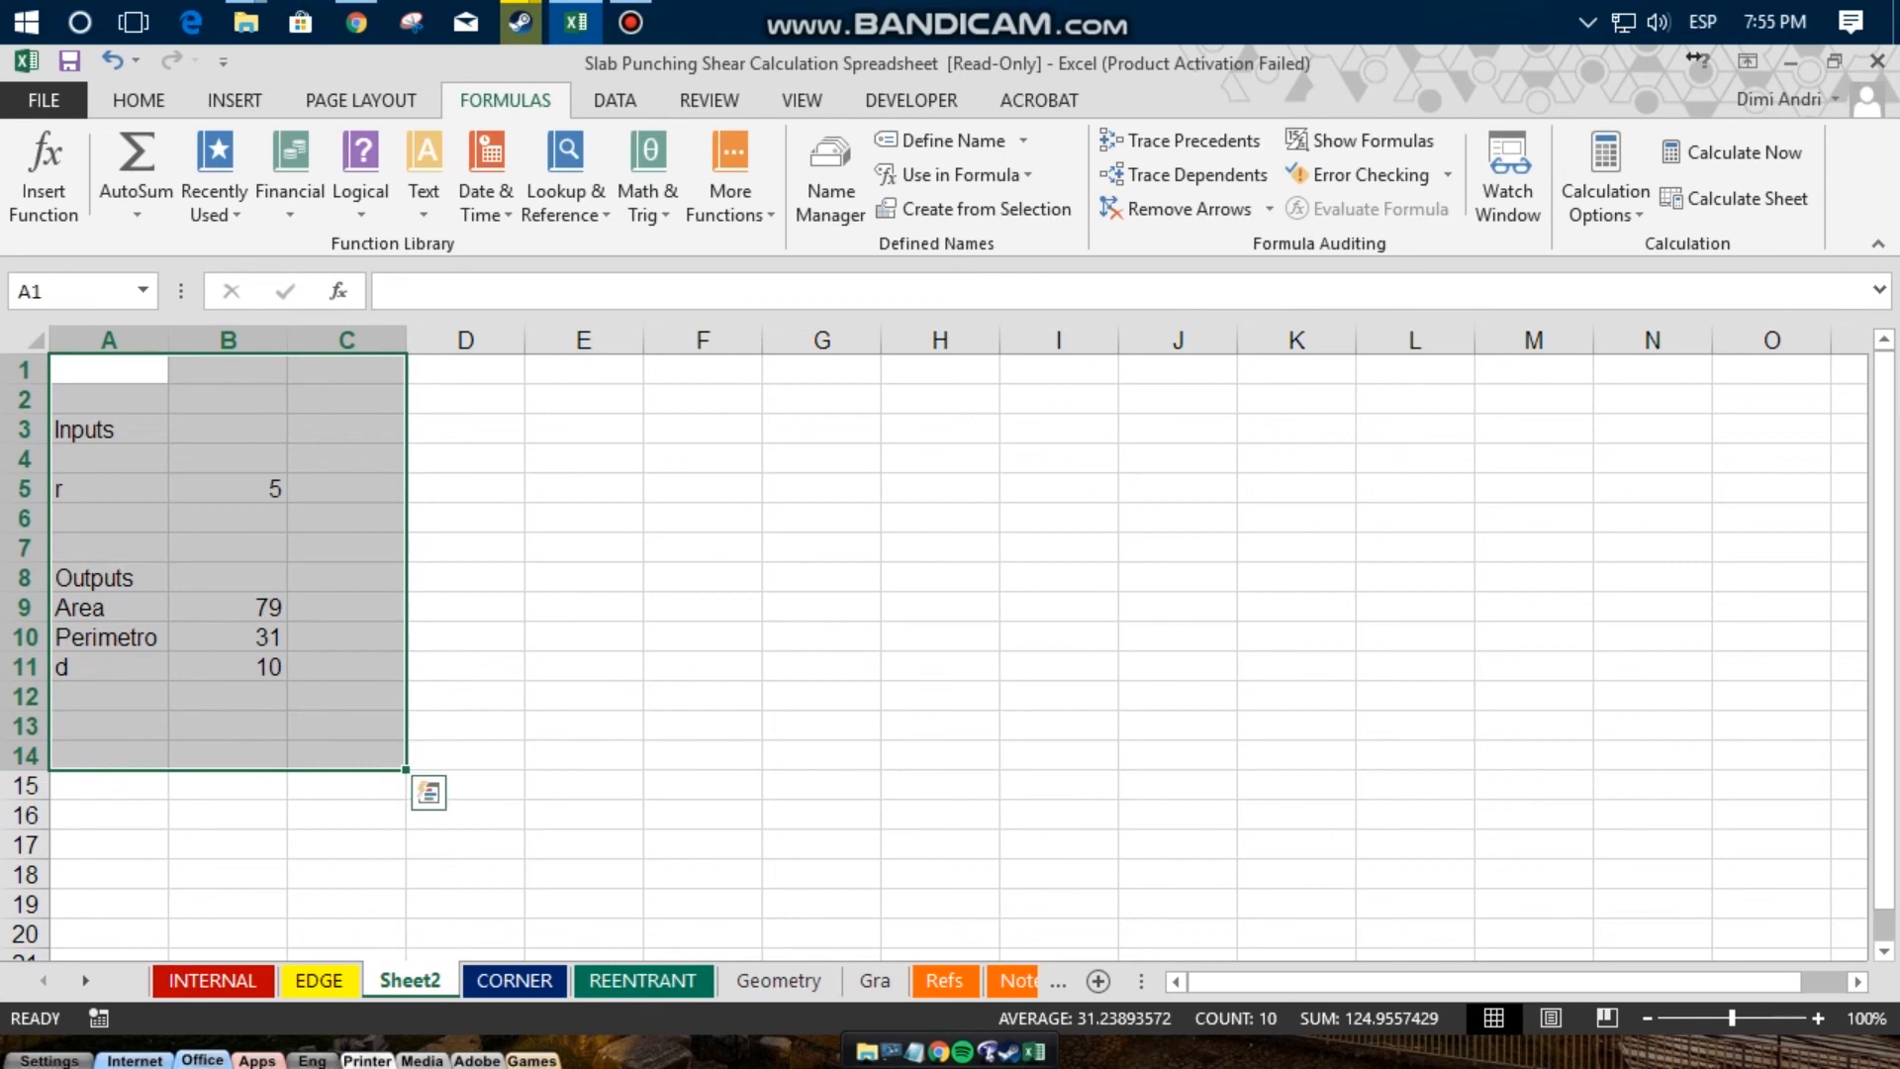